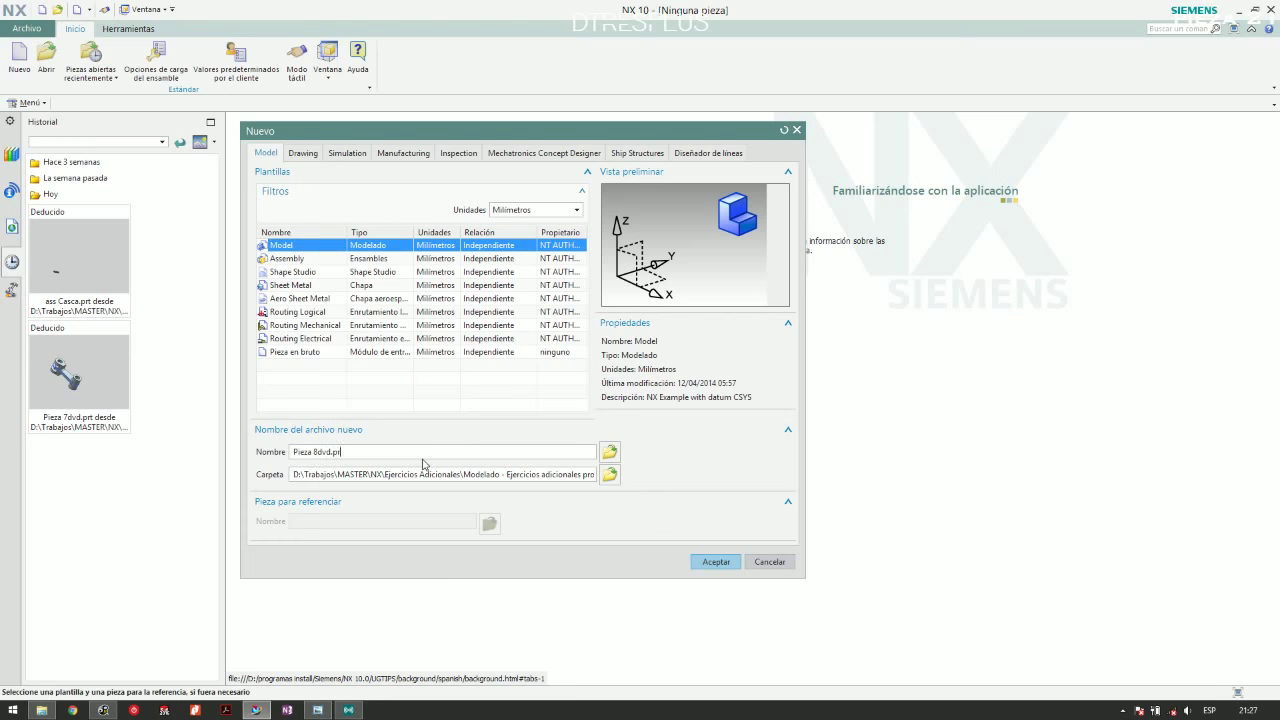
# Create the millimetre model file Pieza 8dvd and start a sketch on the XZ plane of the datum coordinate system
pyautogui.press('Return')
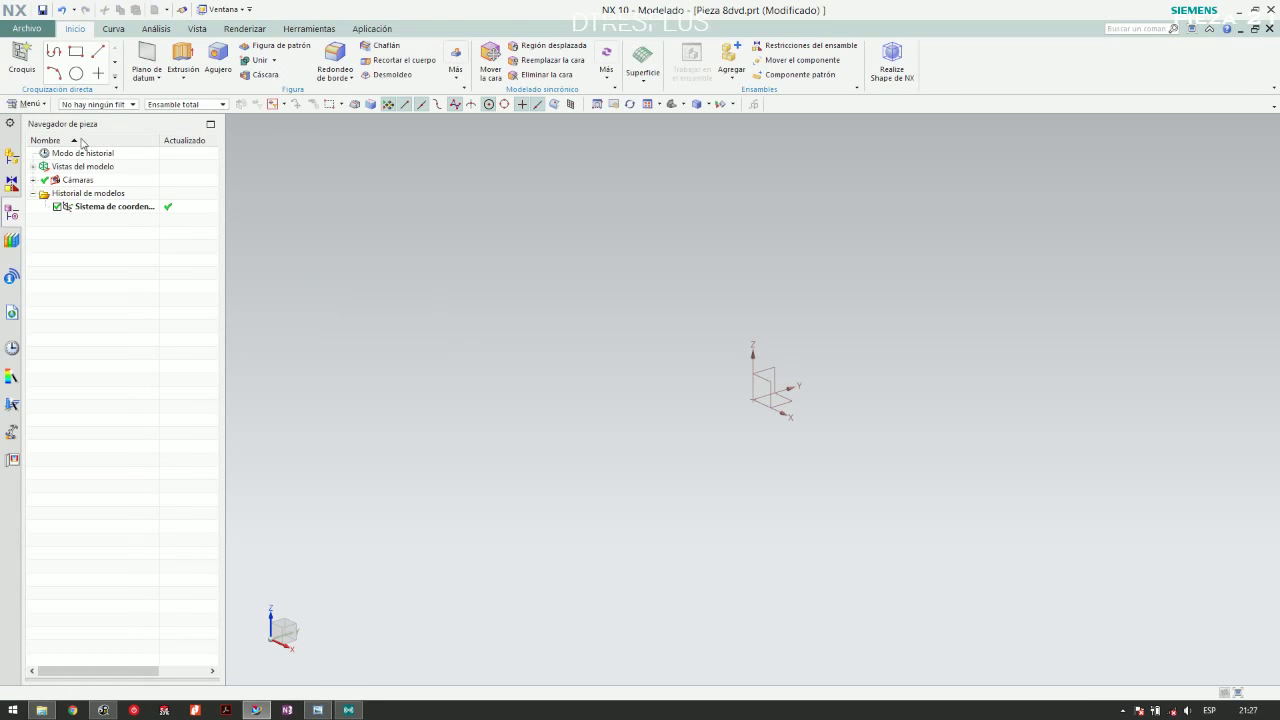
pyautogui.click(23, 57)
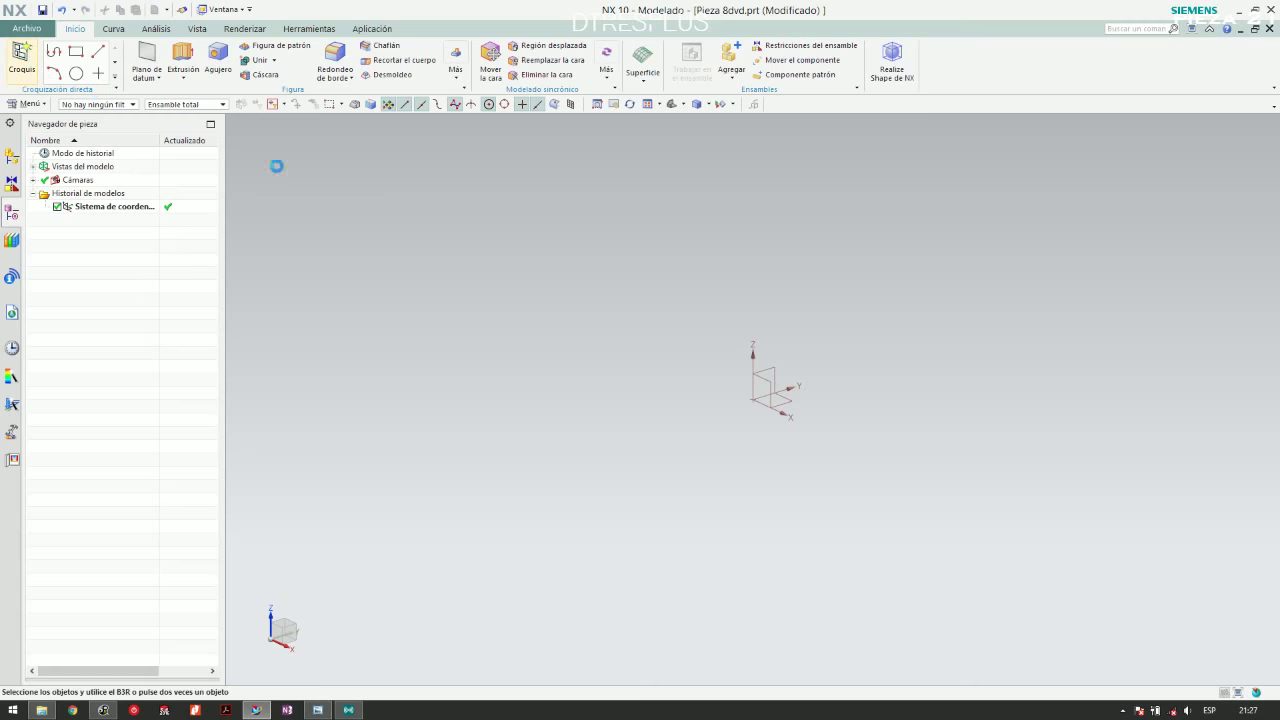
pyautogui.click(763, 380)
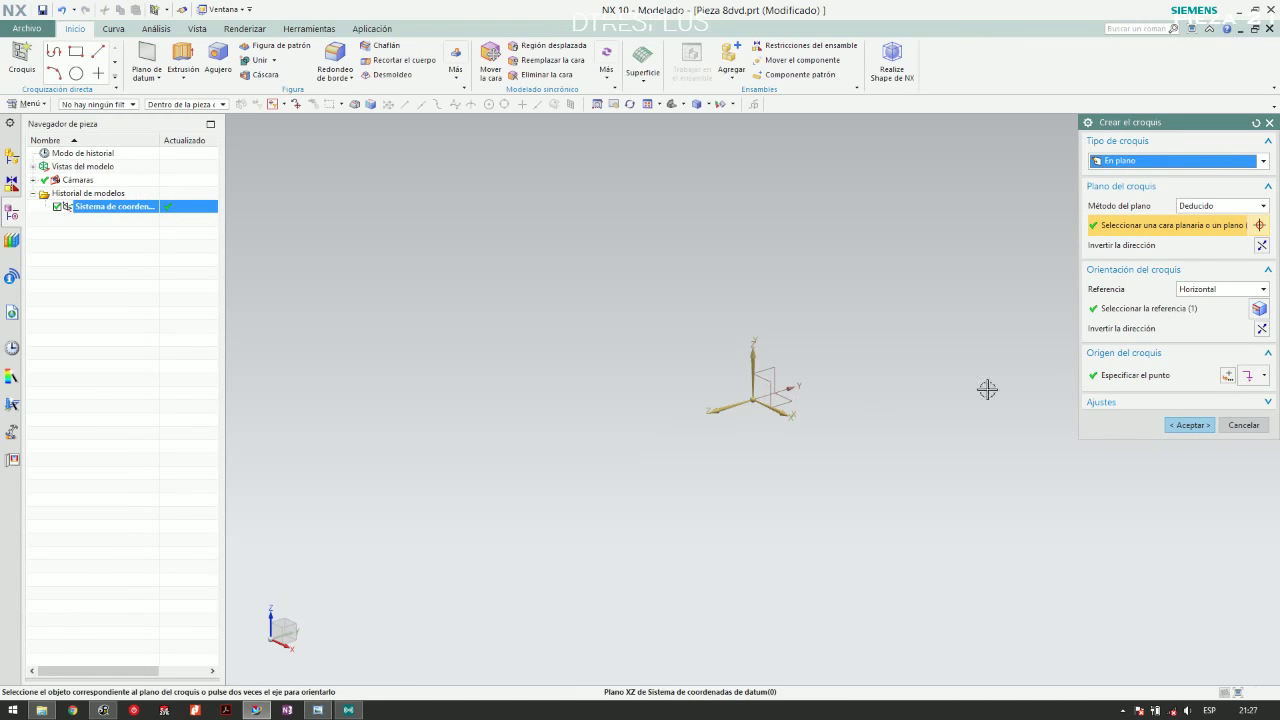
pyautogui.middleClick(871, 394)
# Draw two concentric circles of different sizes centred on the sketch origin
pyautogui.click(177, 51)
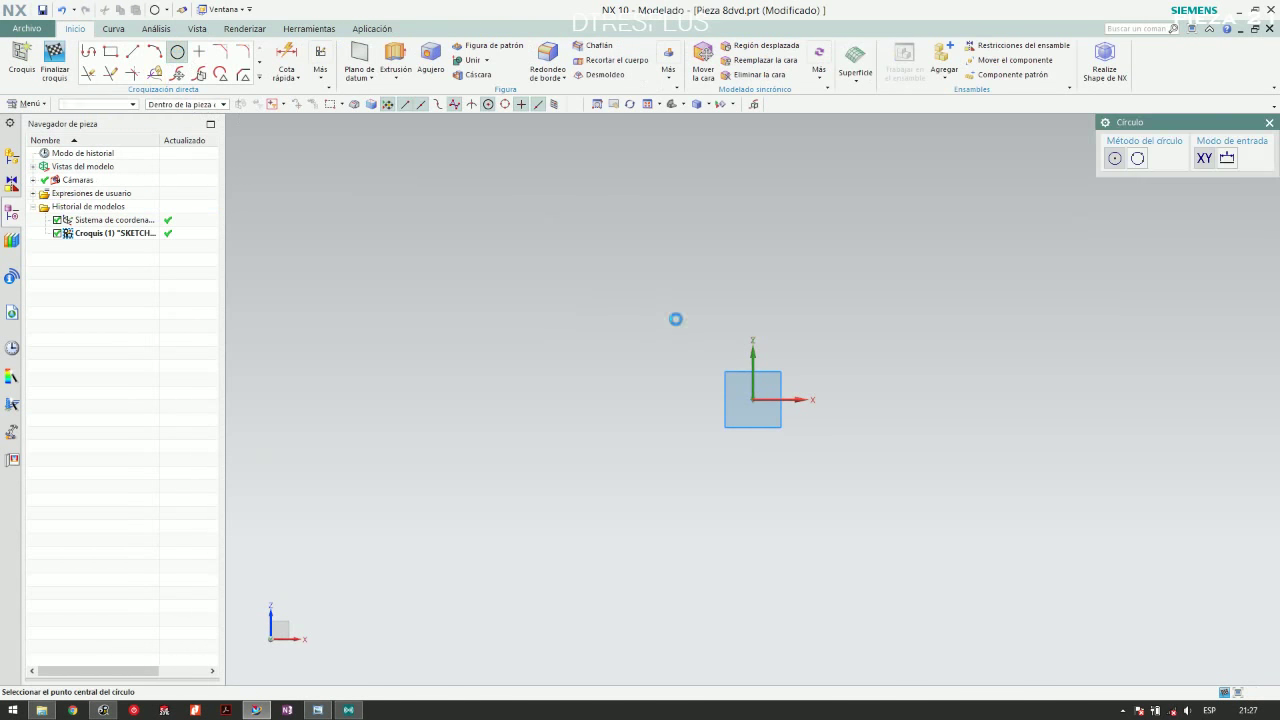
pyautogui.click(753, 399)
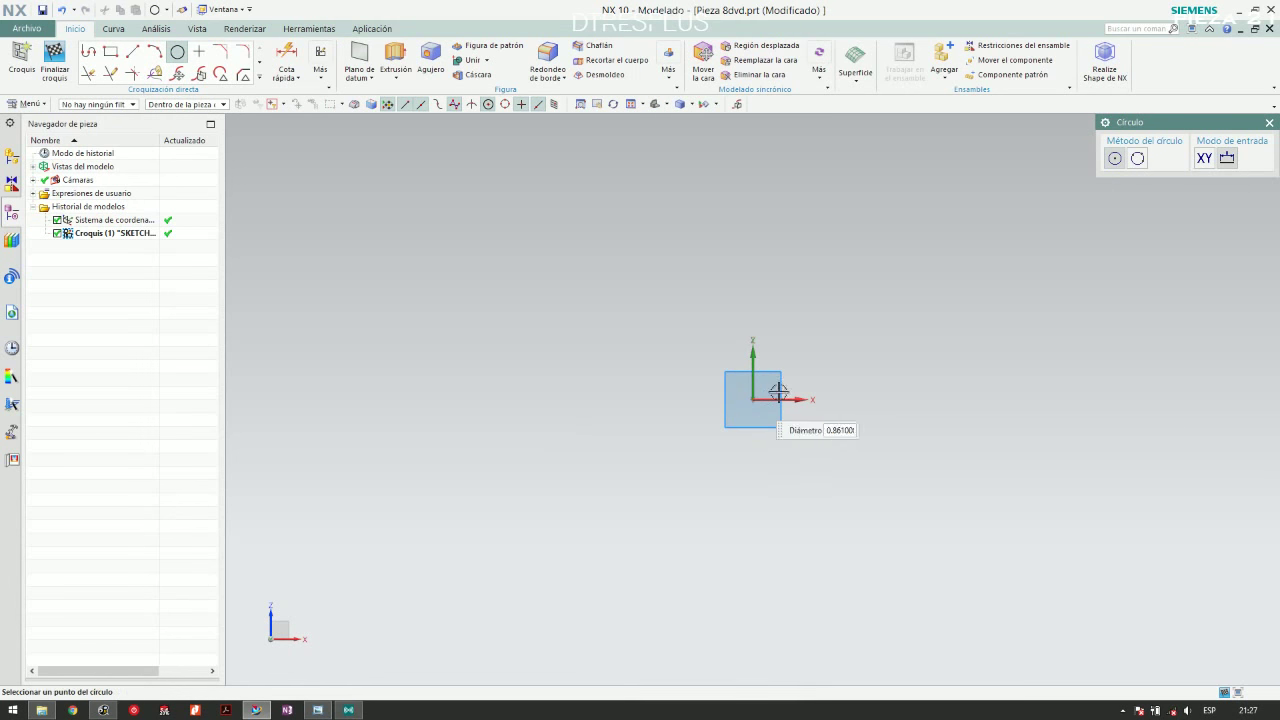
pyautogui.click(833, 324)
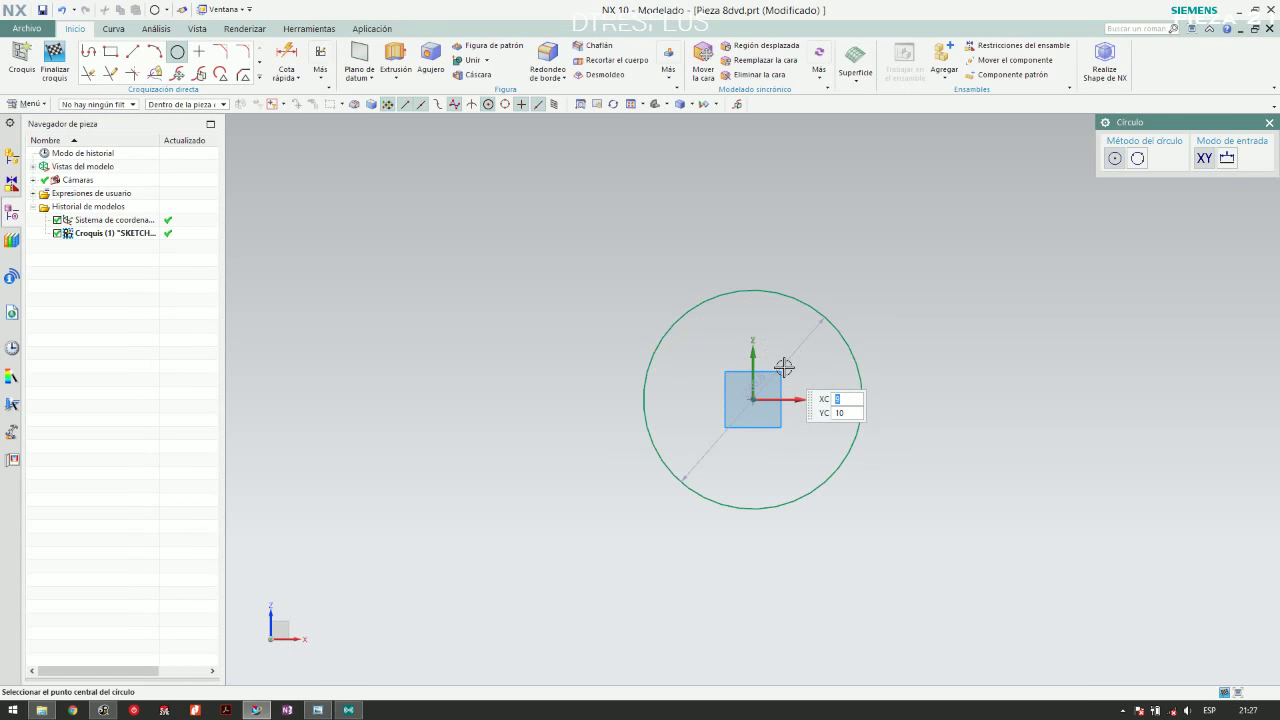
pyautogui.click(753, 399)
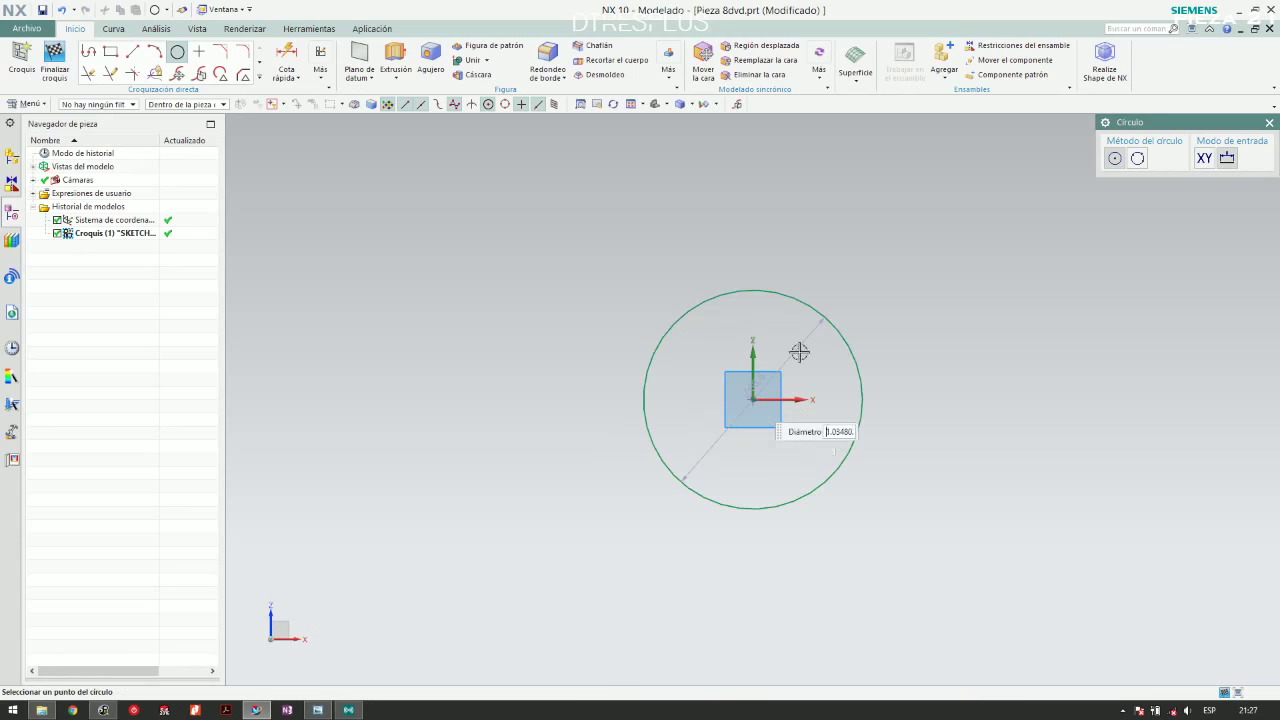
pyautogui.click(892, 260)
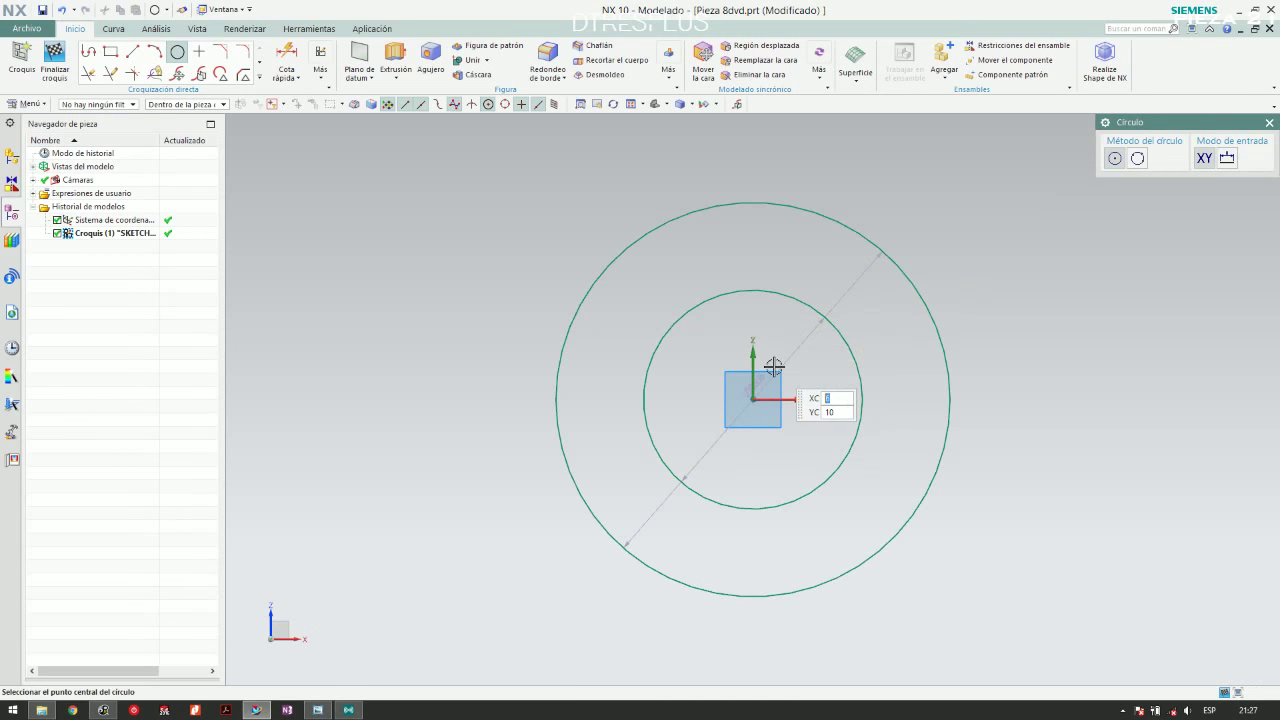
pyautogui.press('Escape')
# Set the outer circle's diameter to 74 mm and the inner circle's diameter to 52 mm
pyautogui.doubleClick(893, 328)
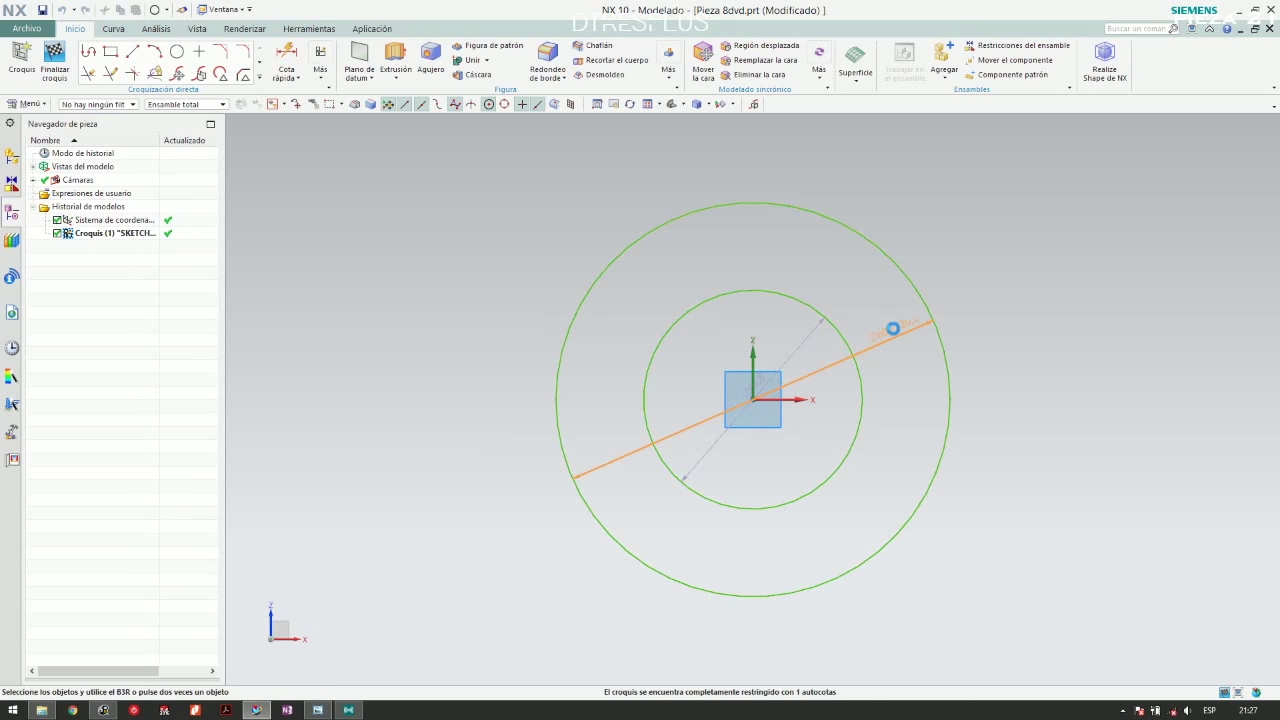
pyautogui.write('74')
pyautogui.press('Return')
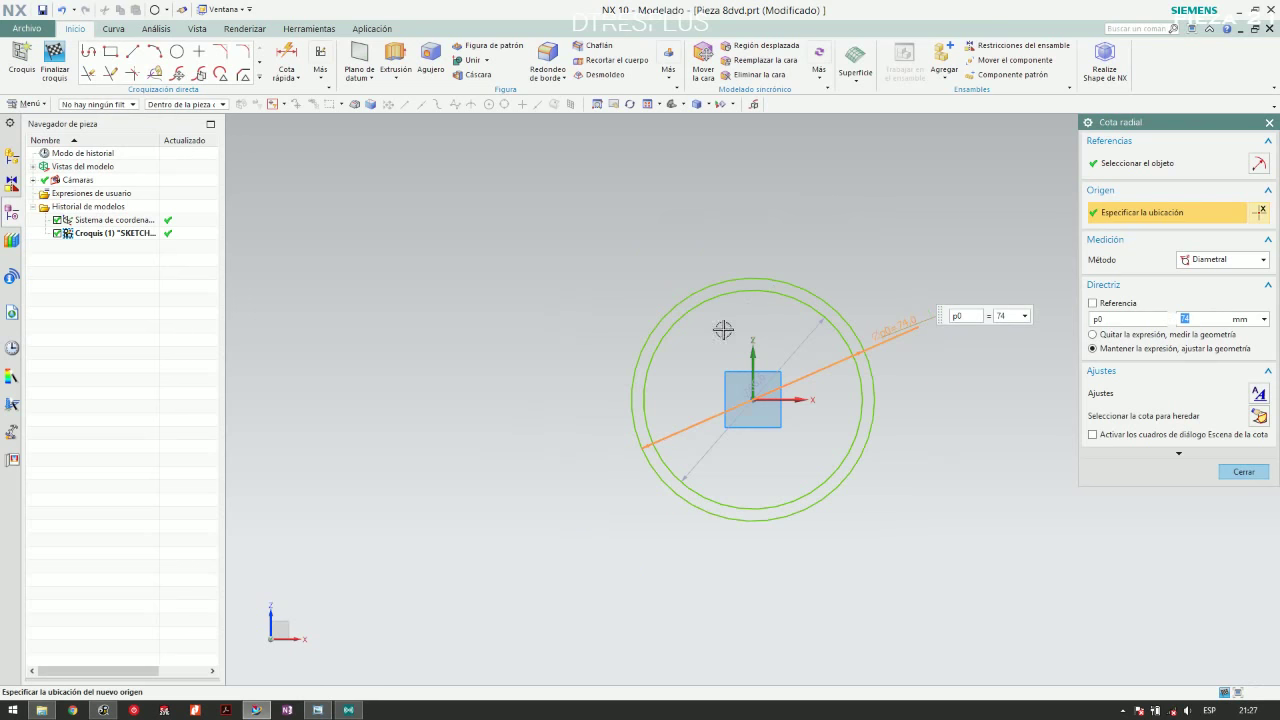
pyautogui.doubleClick(755, 378)
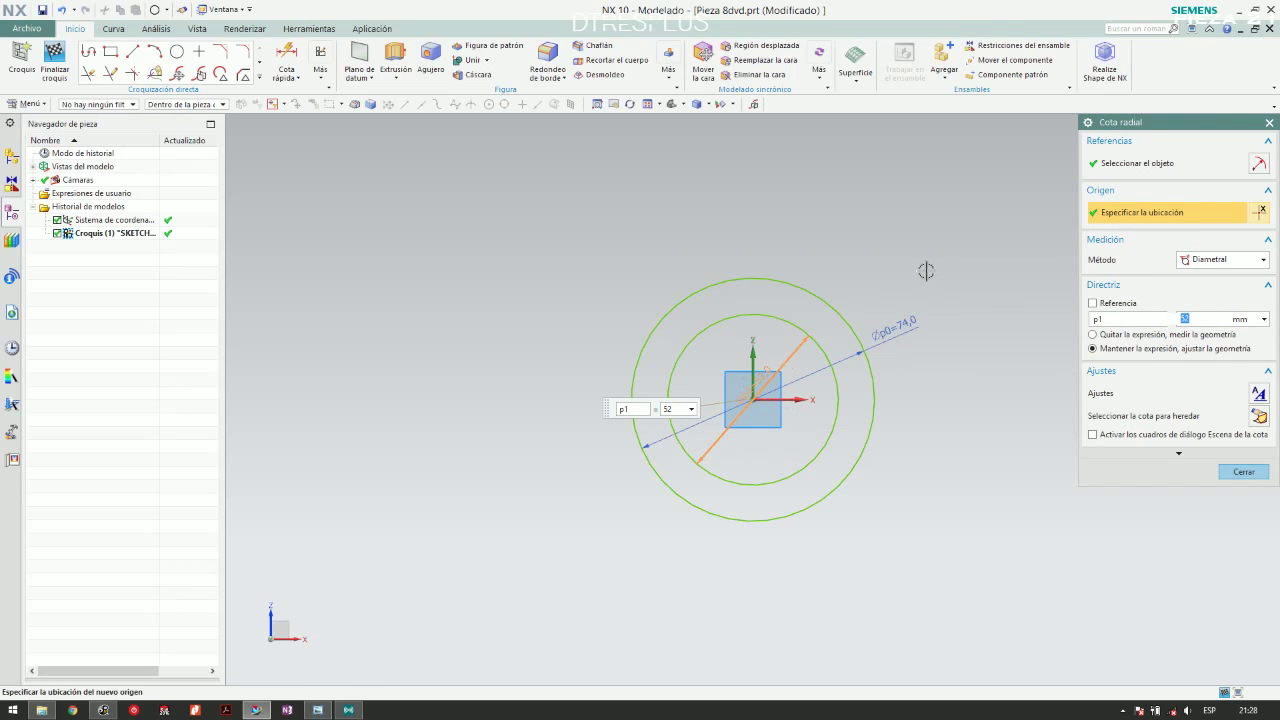
pyautogui.press('Escape')
# Check the diameters in the Pieza 8 drawing and correct the outer circle to 72 mm and the inner circle to 54 mm
pyautogui.hotkey('alt', 'Tab')
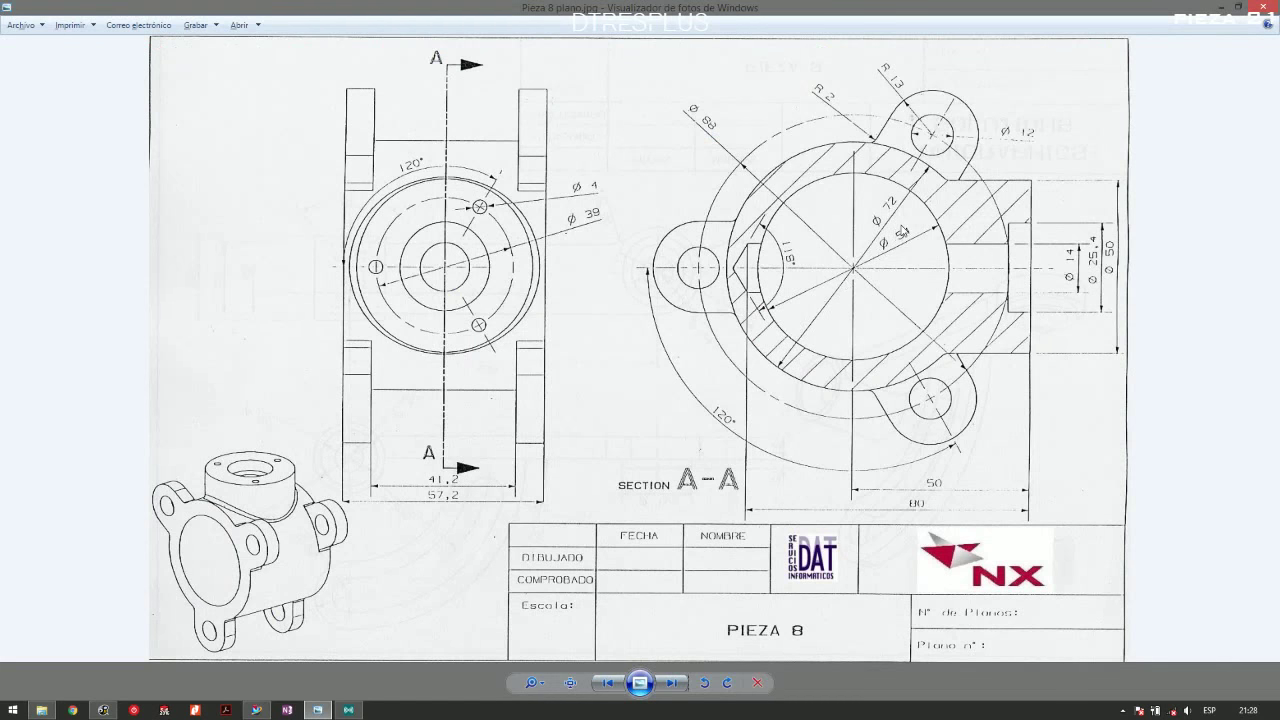
pyautogui.hotkey('alt', 'Tab')
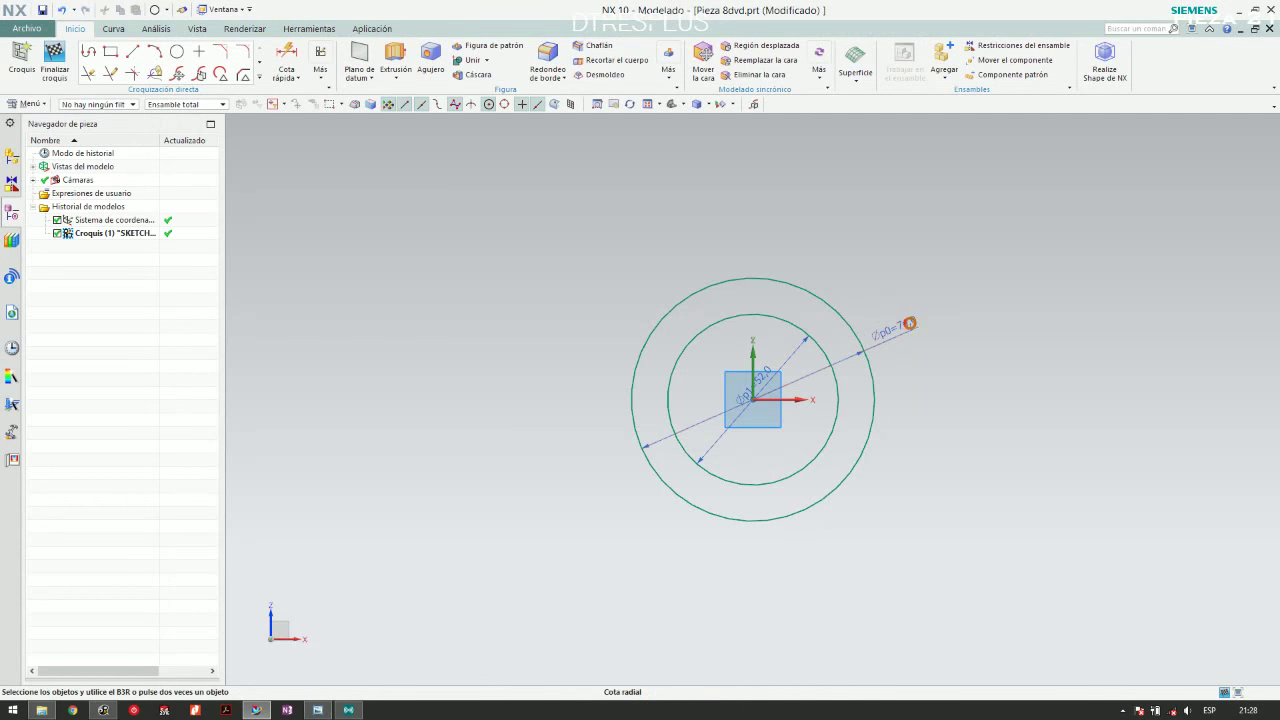
pyautogui.doubleClick(909, 322)
pyautogui.write('72')
pyautogui.press('Return')
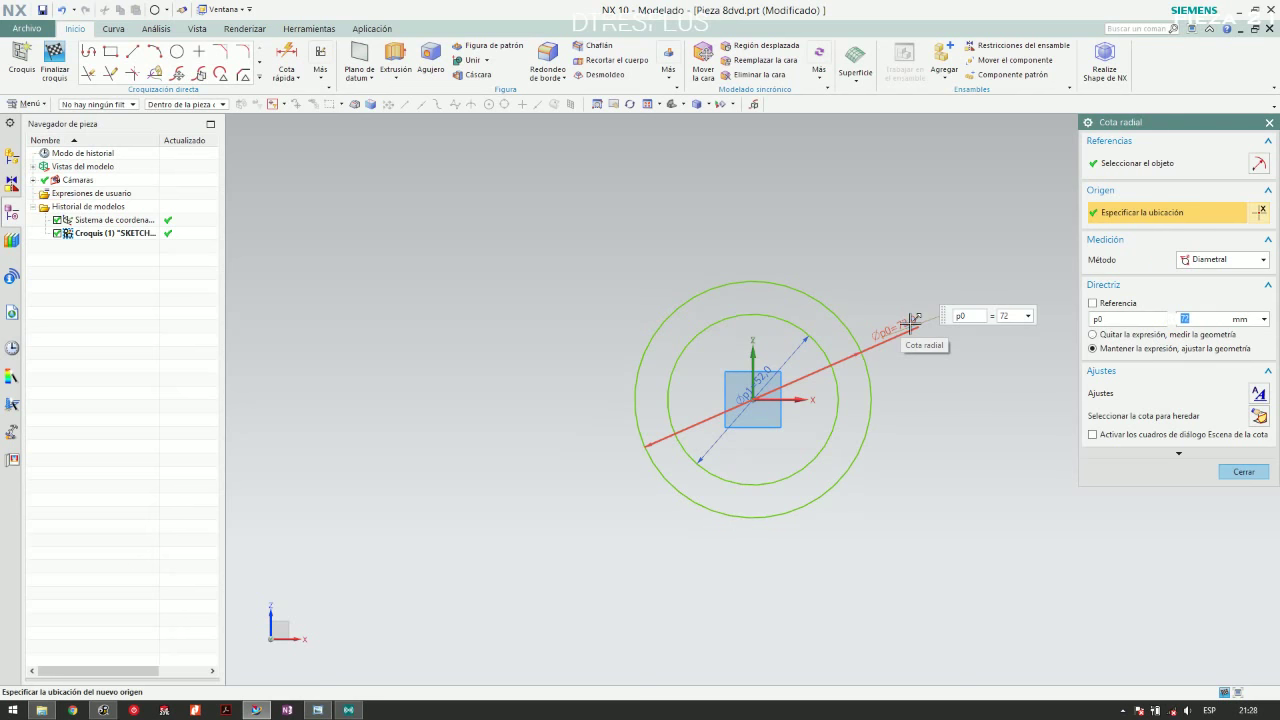
pyautogui.middleClick(757, 375)
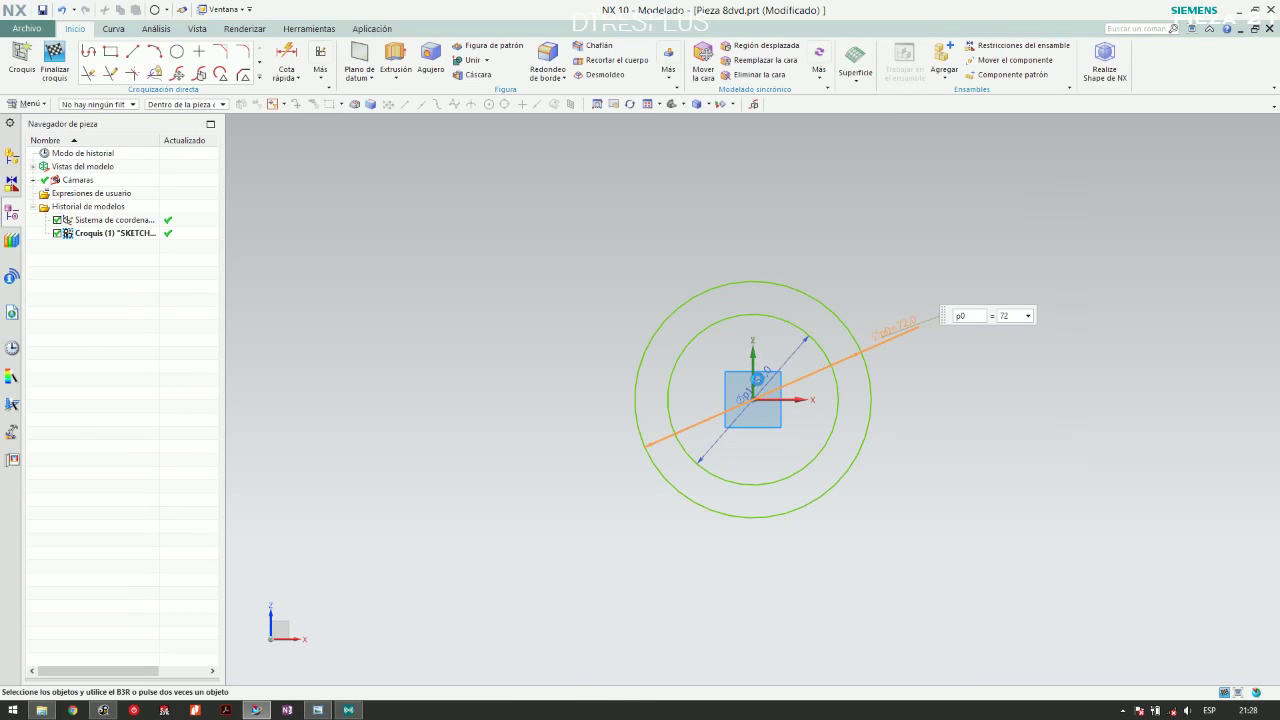
pyautogui.click(757, 375)
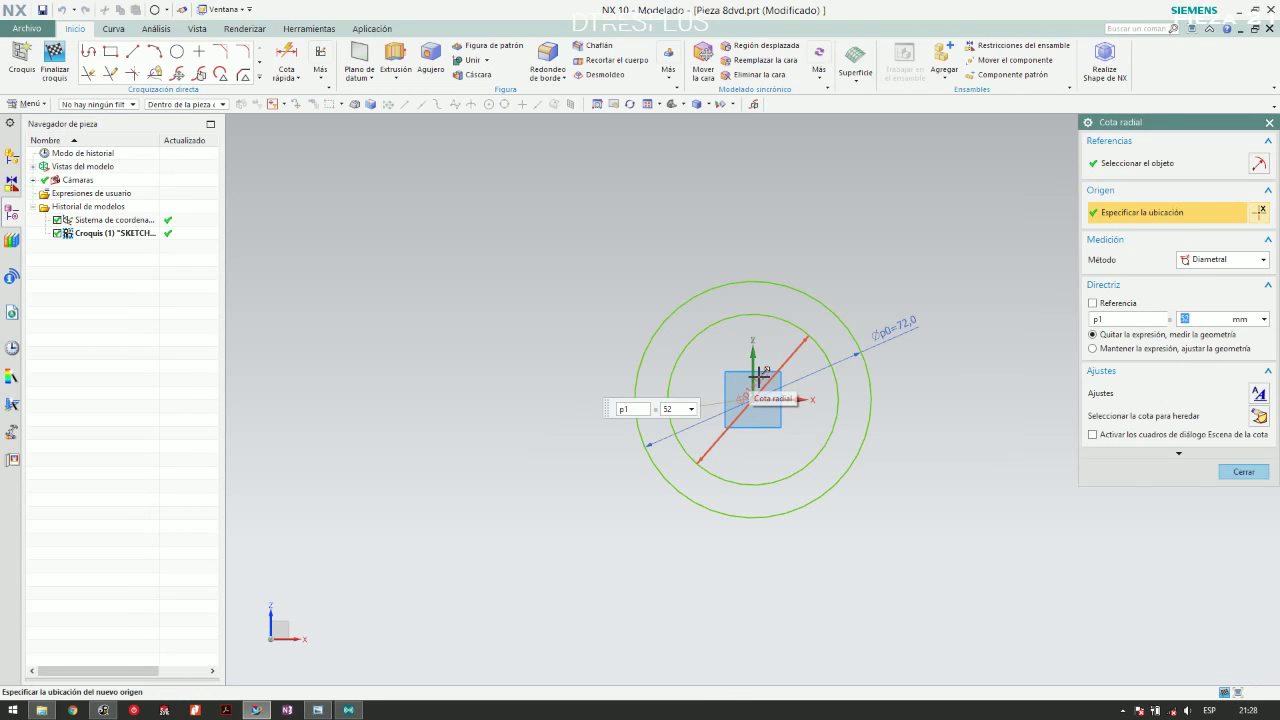
pyautogui.press('Return')
pyautogui.middleClick(757, 375)
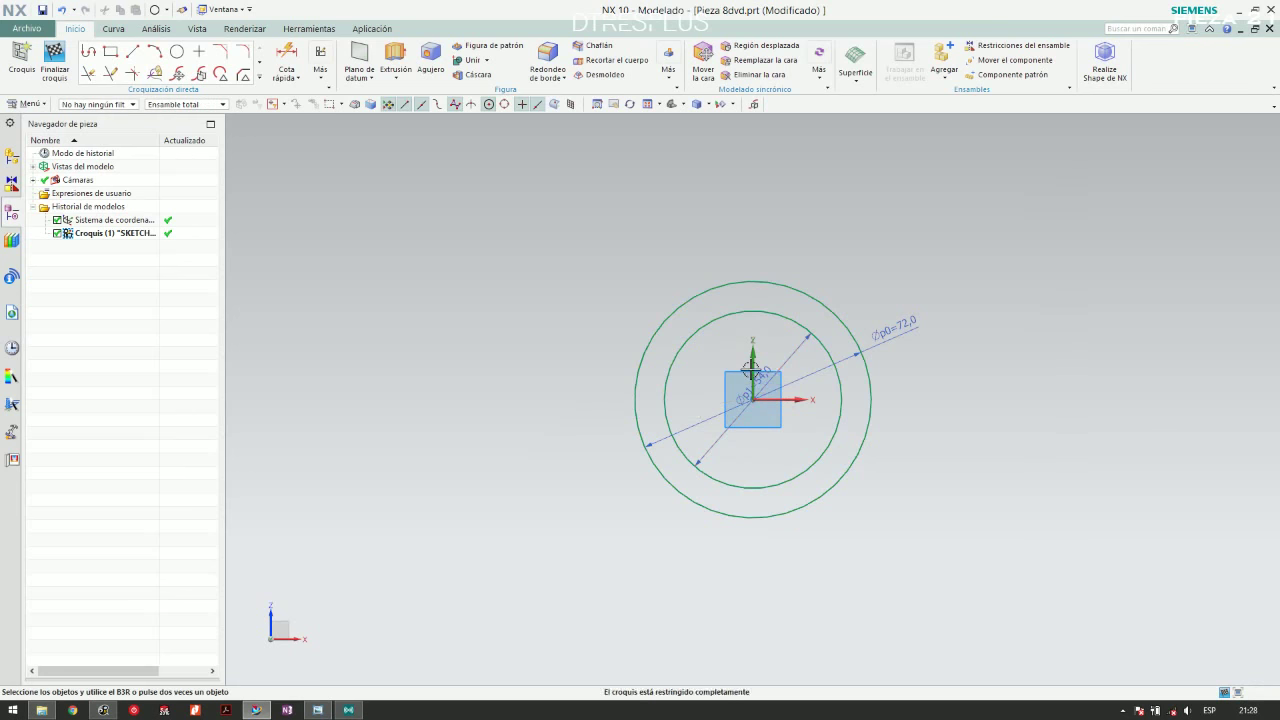
# Consult the part drawing, draw a third circle about 108 mm in diameter around both circles from the datum origin, and shrink it slightly
pyautogui.hotkey('alt', 'Tab')
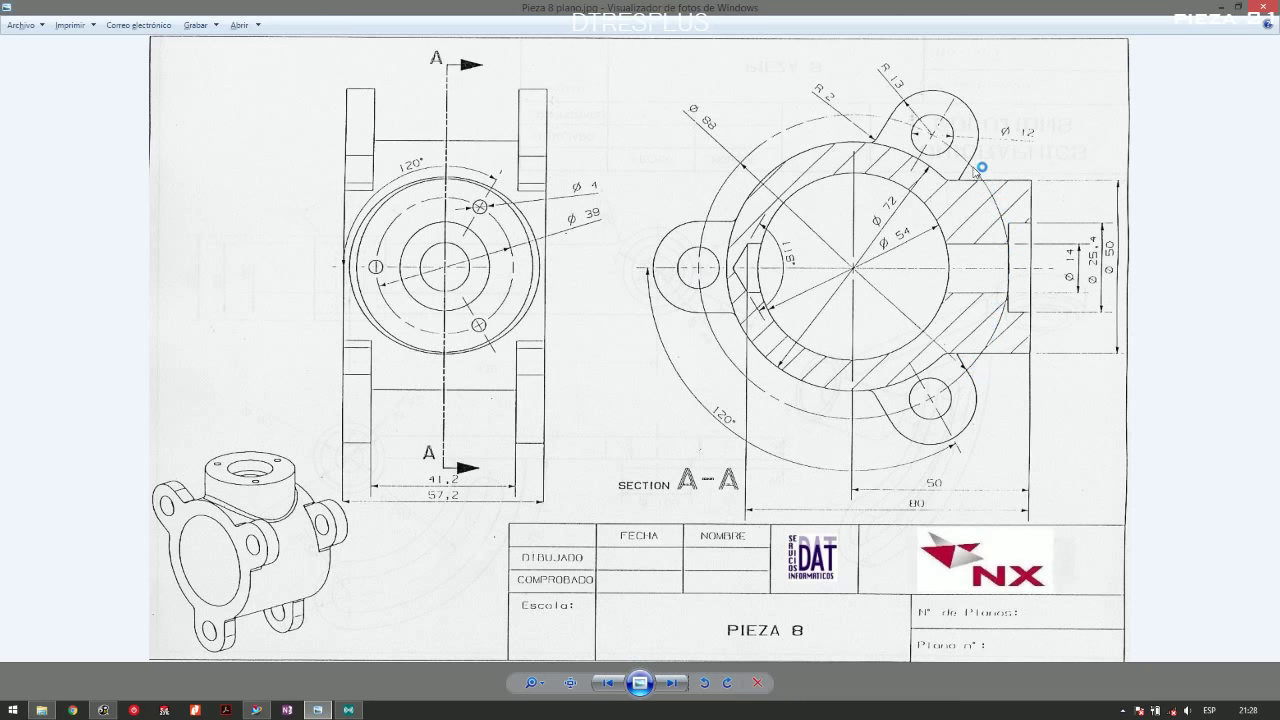
pyautogui.hotkey('alt', 'Tab')
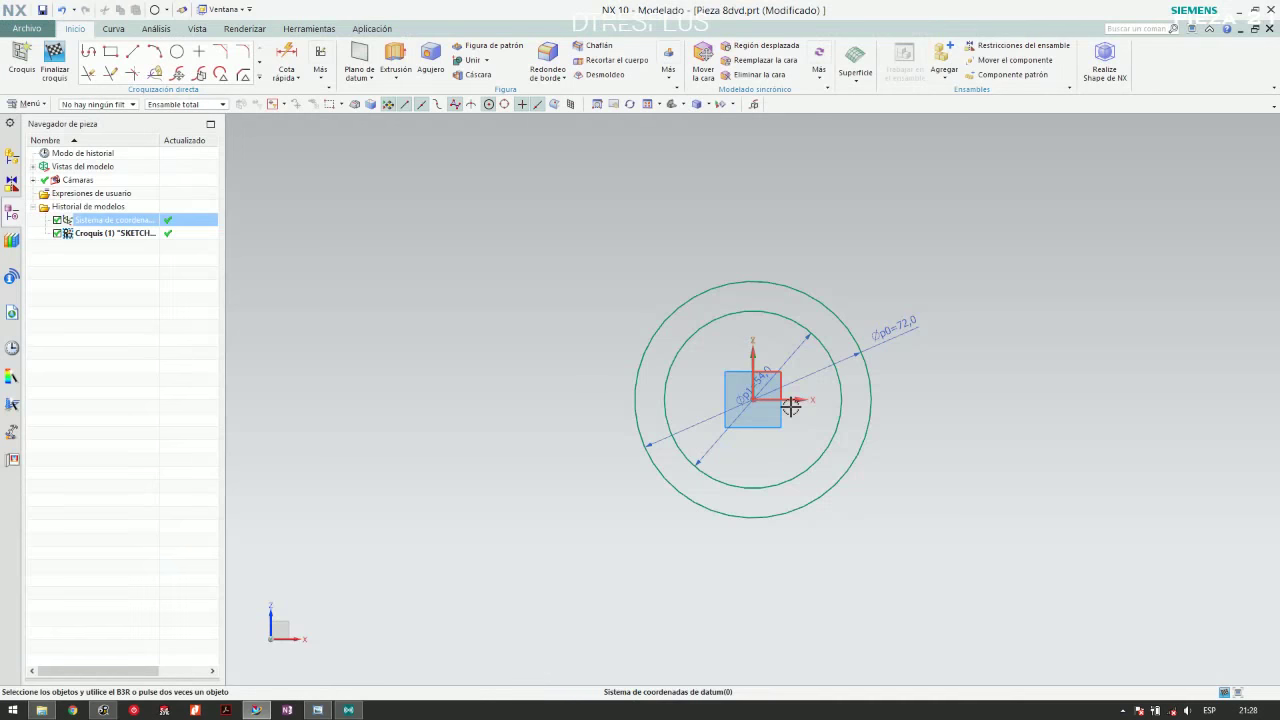
pyautogui.click(177, 50)
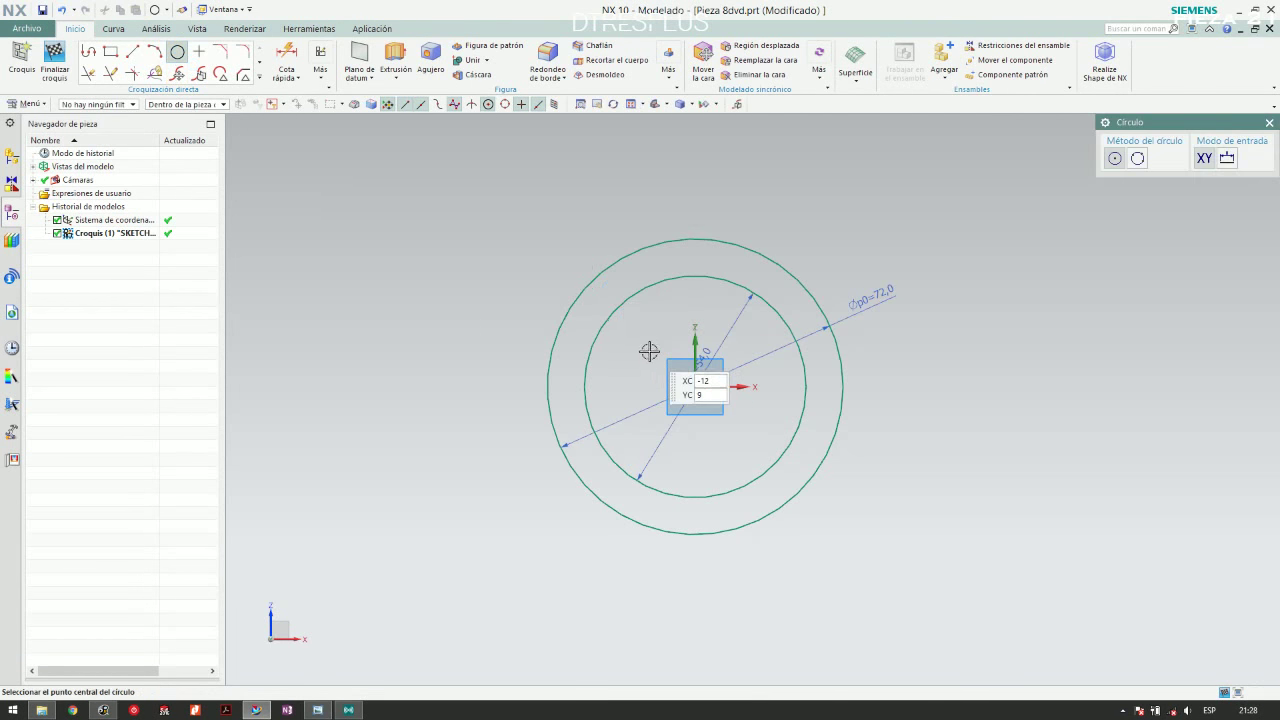
pyautogui.click(696, 385)
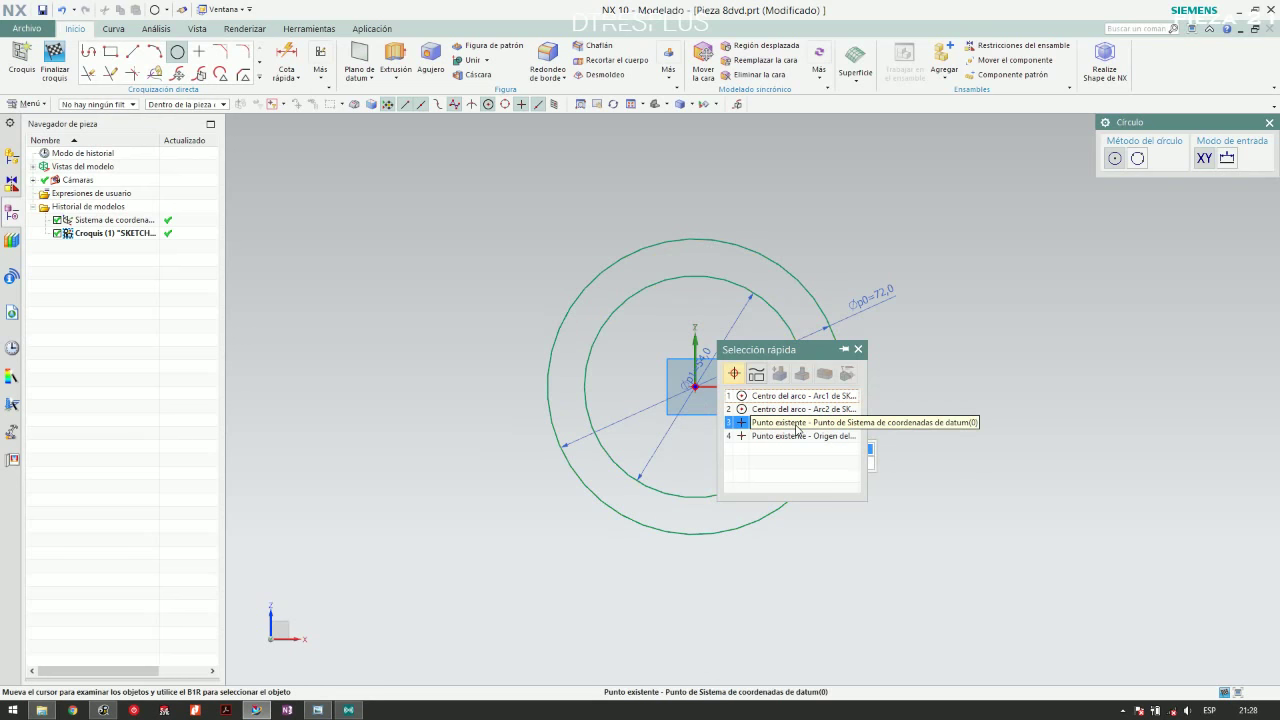
pyautogui.click(797, 424)
pyautogui.click(855, 274)
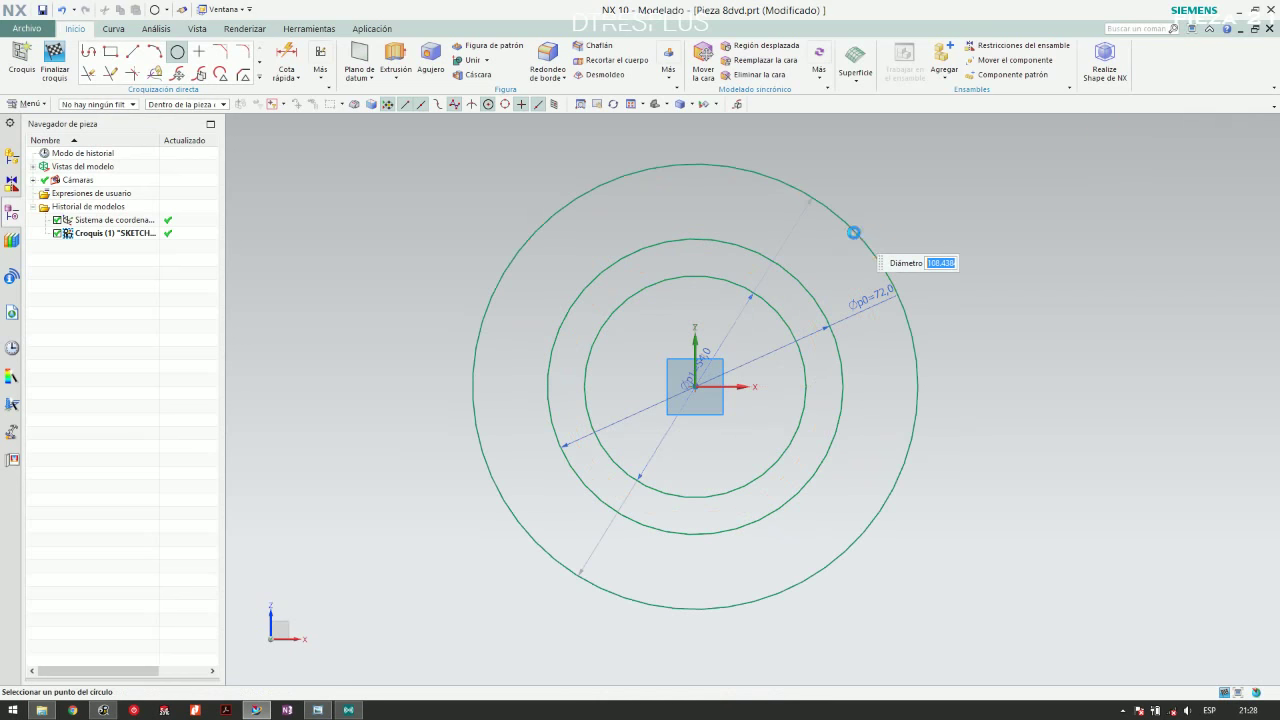
pyautogui.press('Escape')
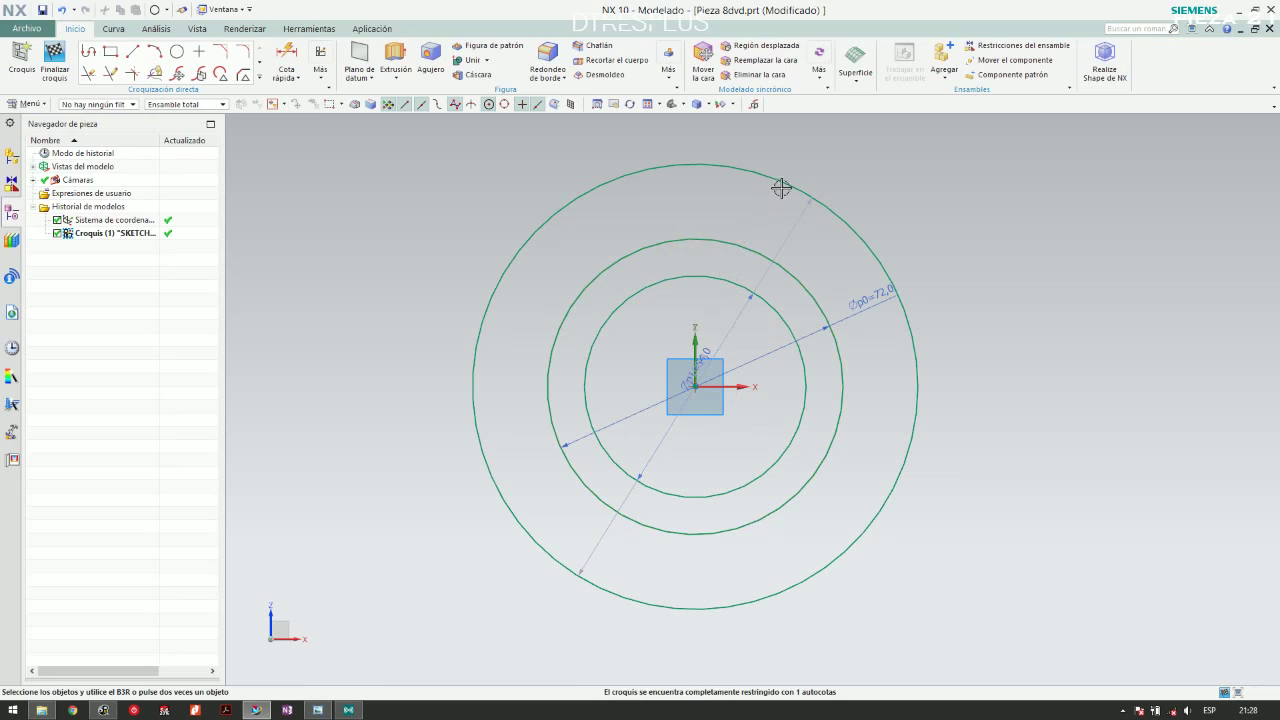
pyautogui.moveTo(784, 182); pyautogui.dragTo(768, 201)
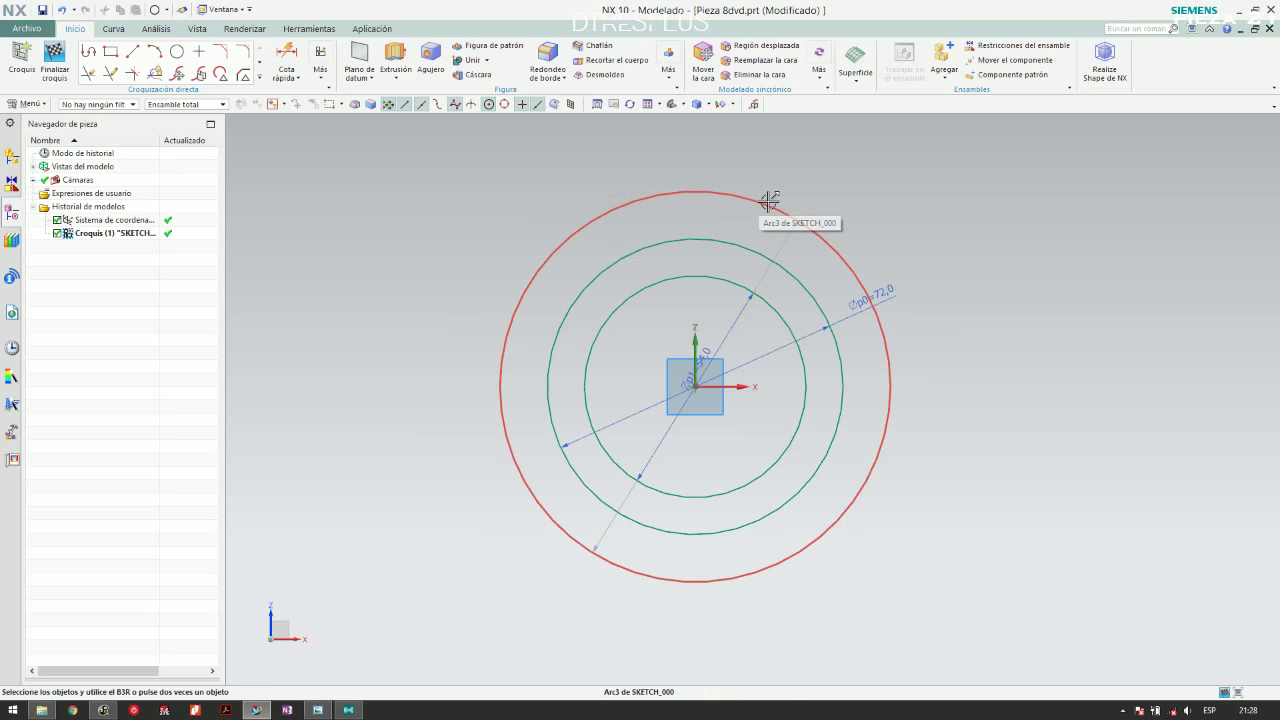
# Apply concentric constraints between the outermost circle and each of the 72 mm and 54 mm circles
pyautogui.click(319, 77)
pyautogui.click(405, 137)
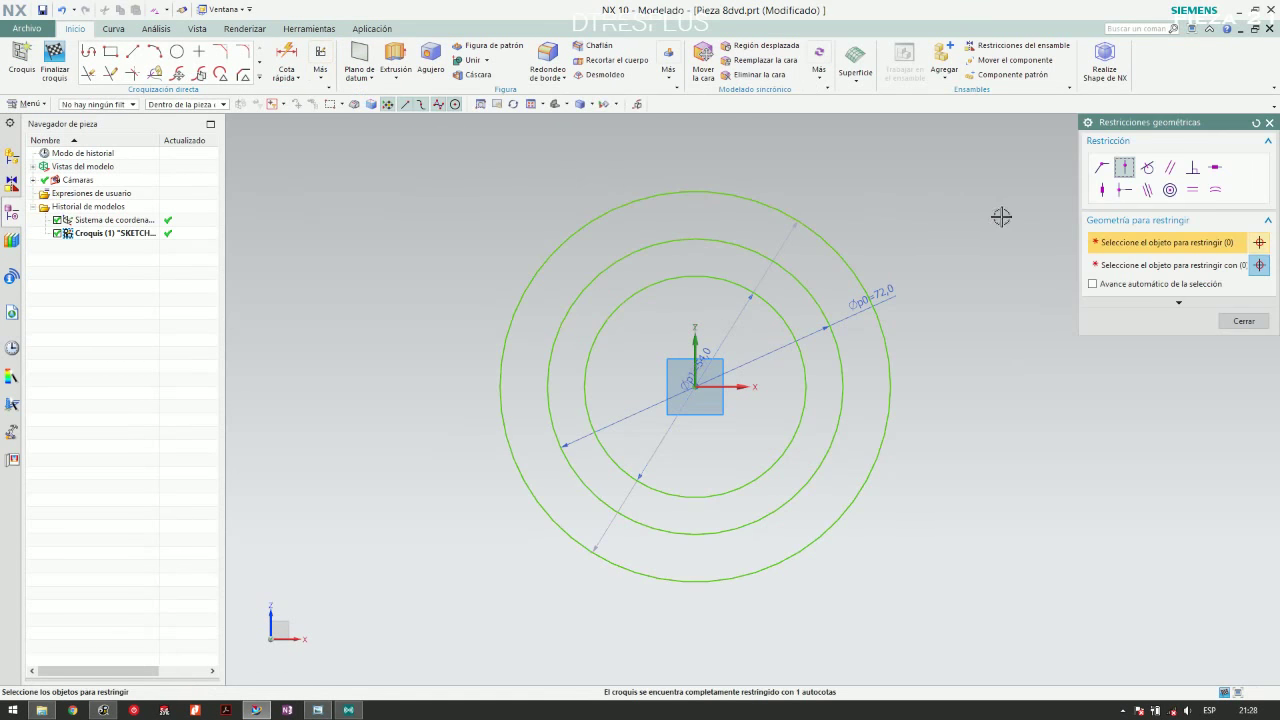
pyautogui.click(1169, 189)
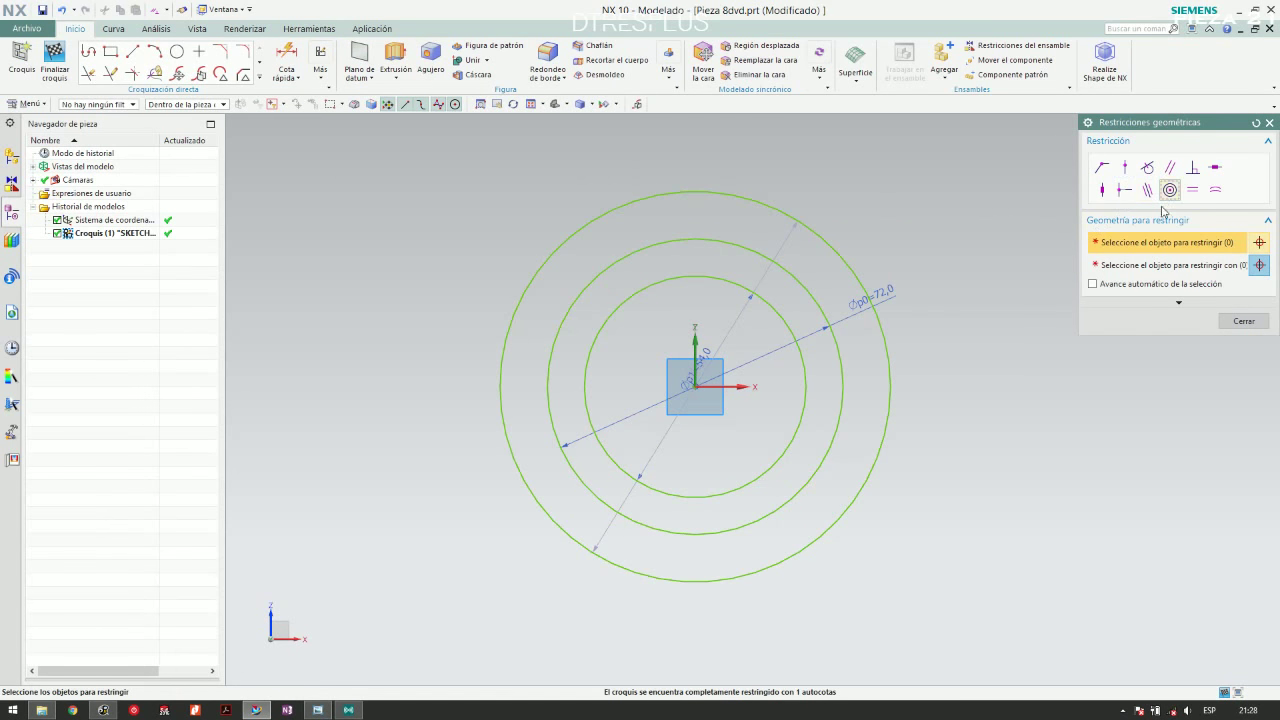
pyautogui.click(823, 237)
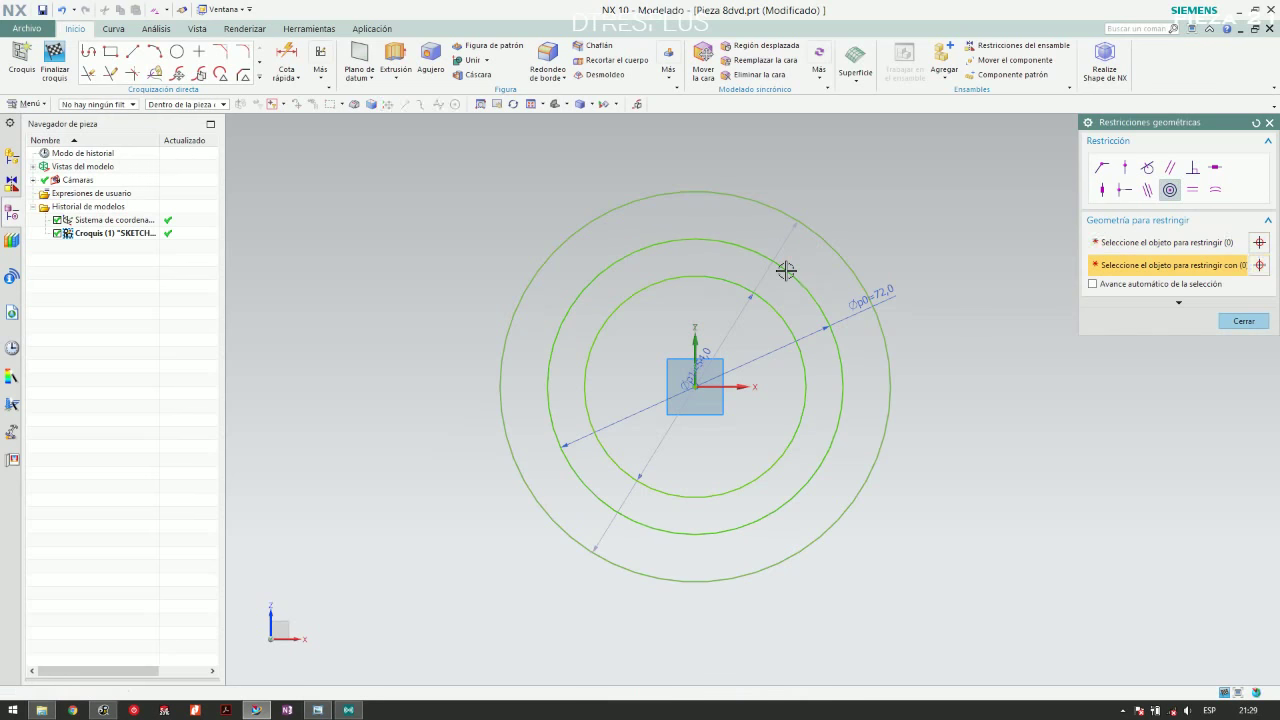
pyautogui.click(786, 270)
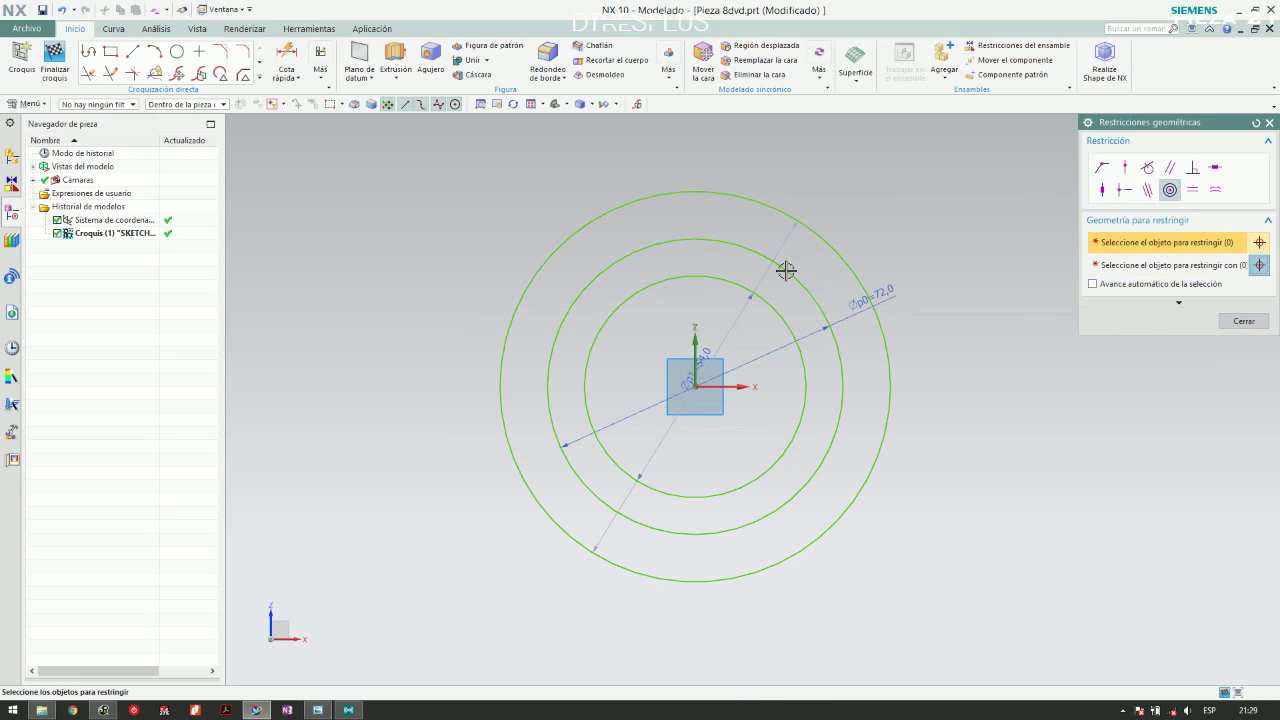
pyautogui.click(853, 263)
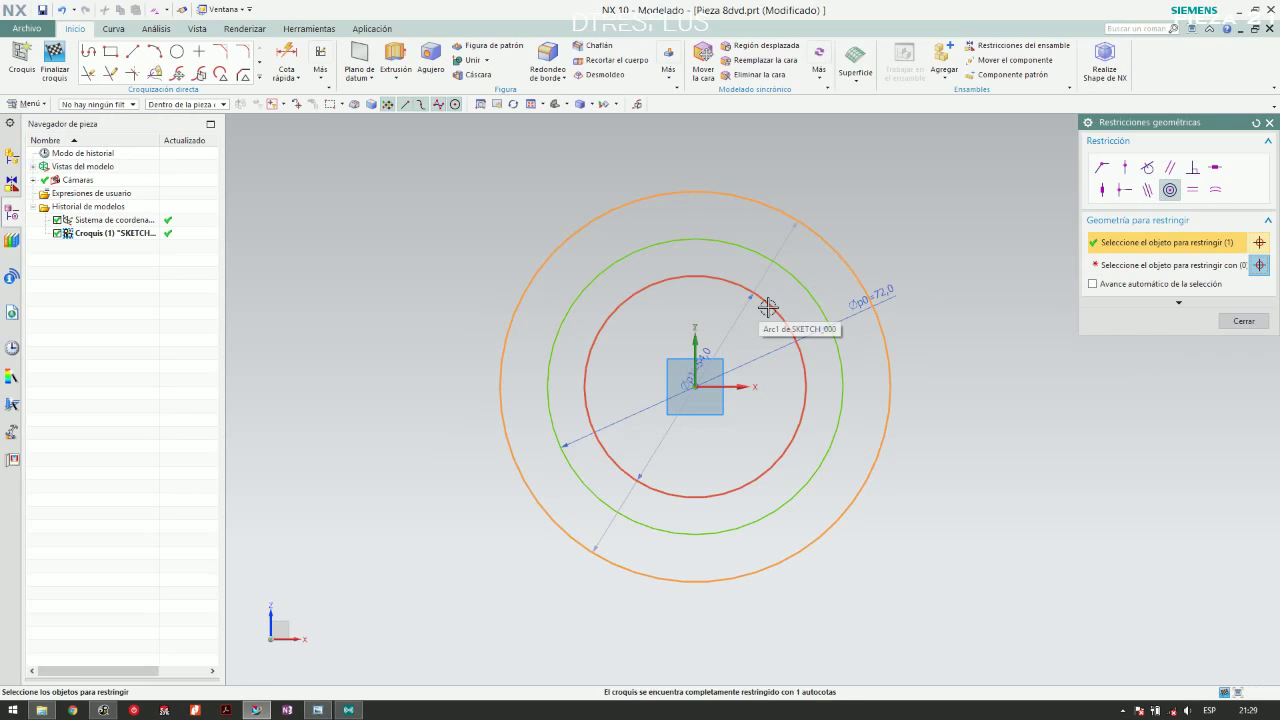
pyautogui.click(768, 307)
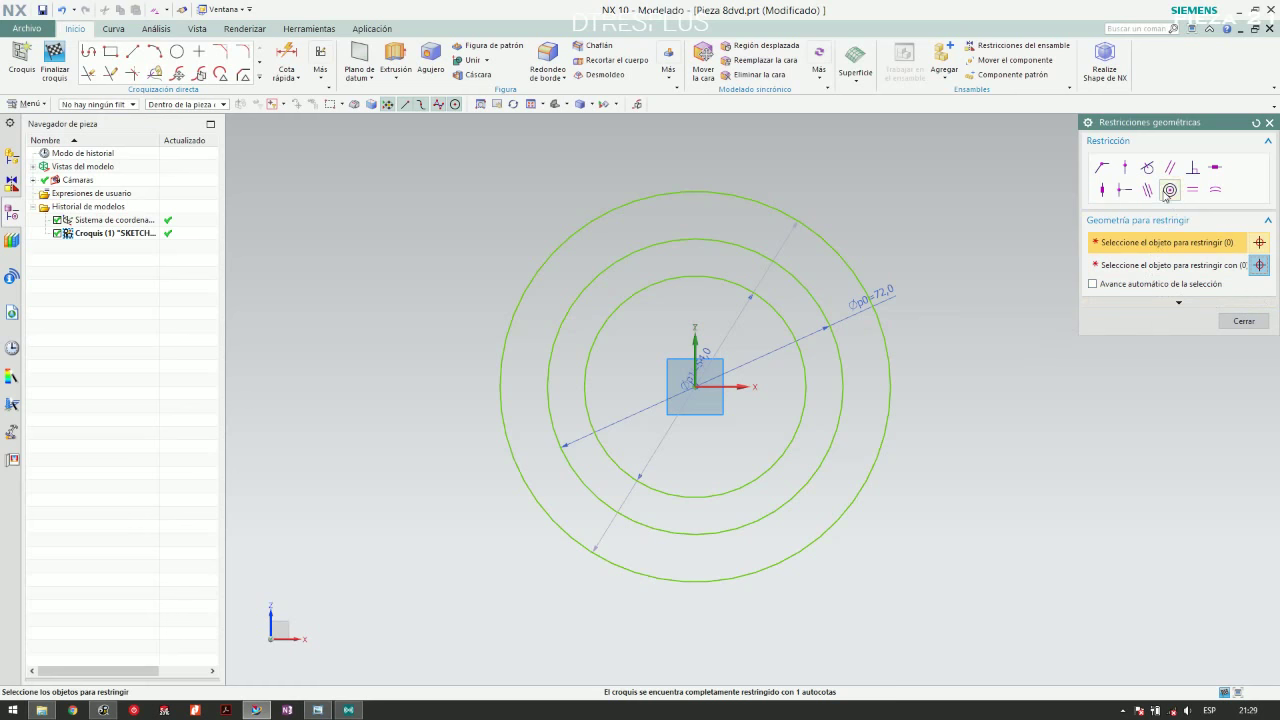
# Try to apply a coincident constraint between the outermost circle's centre and the datum coordinate system's origin point
pyautogui.click(1101, 167)
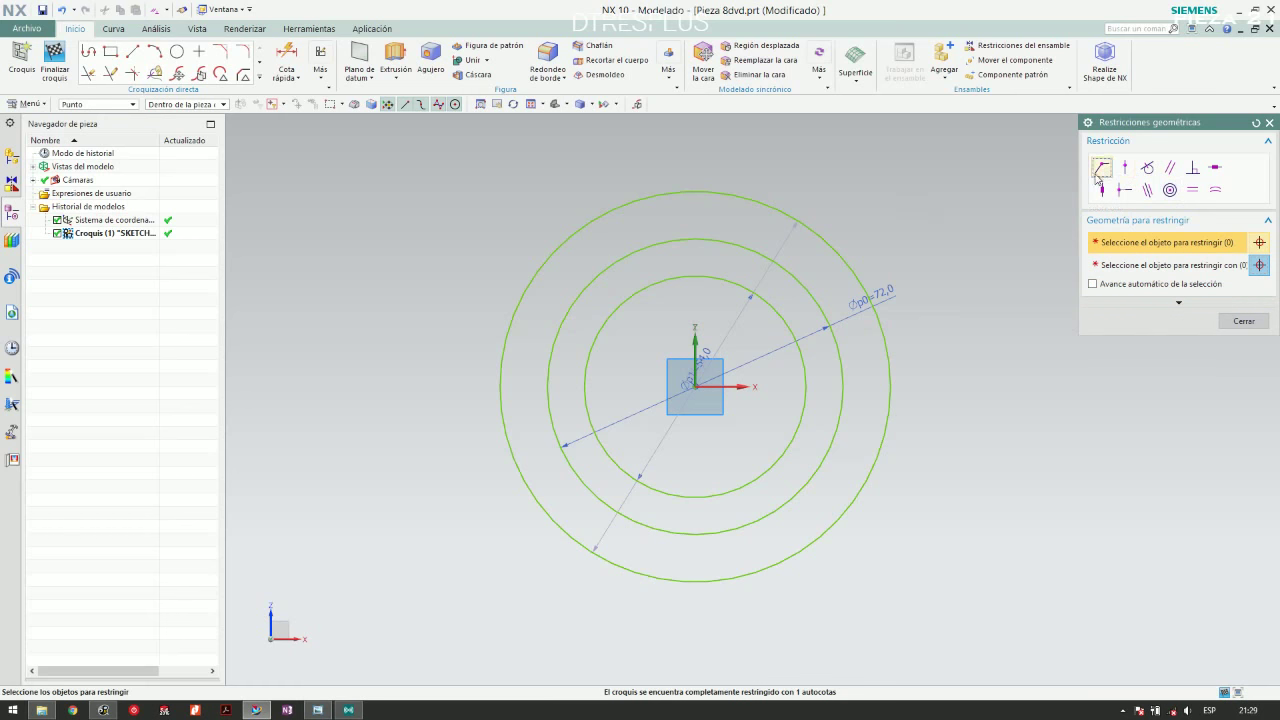
pyautogui.click(695, 385)
pyautogui.click(776, 396)
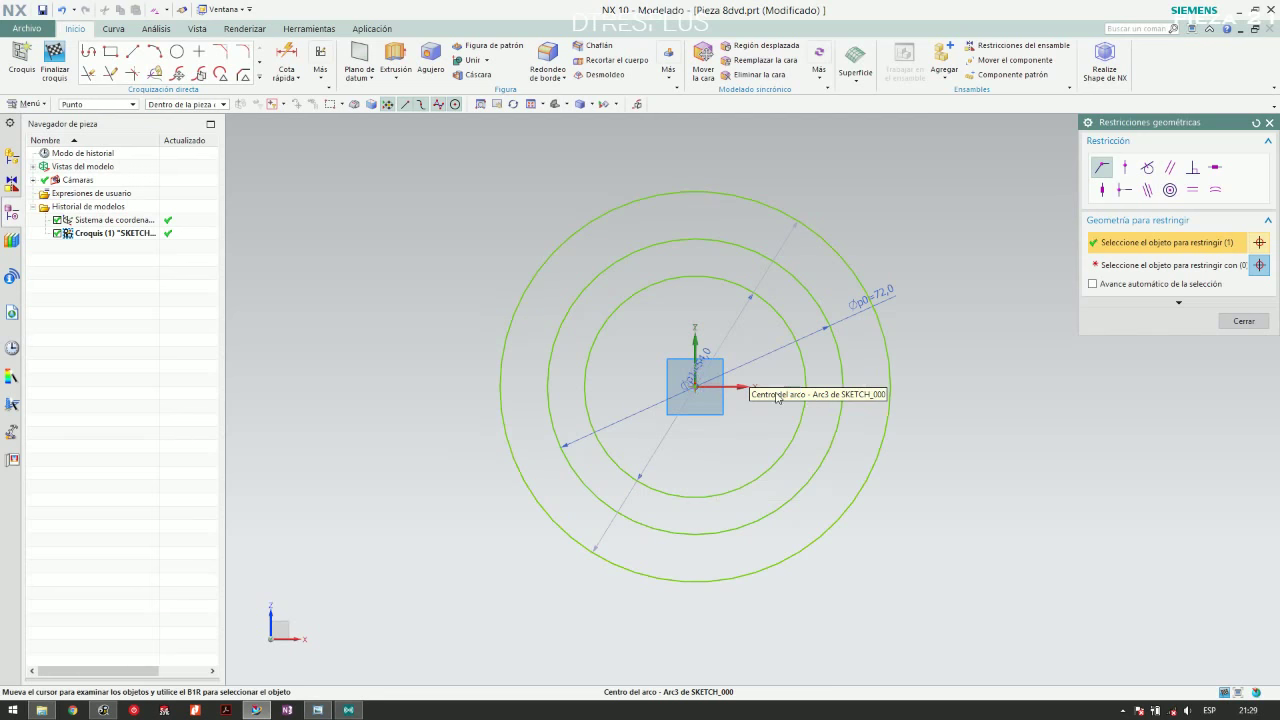
pyautogui.click(695, 386)
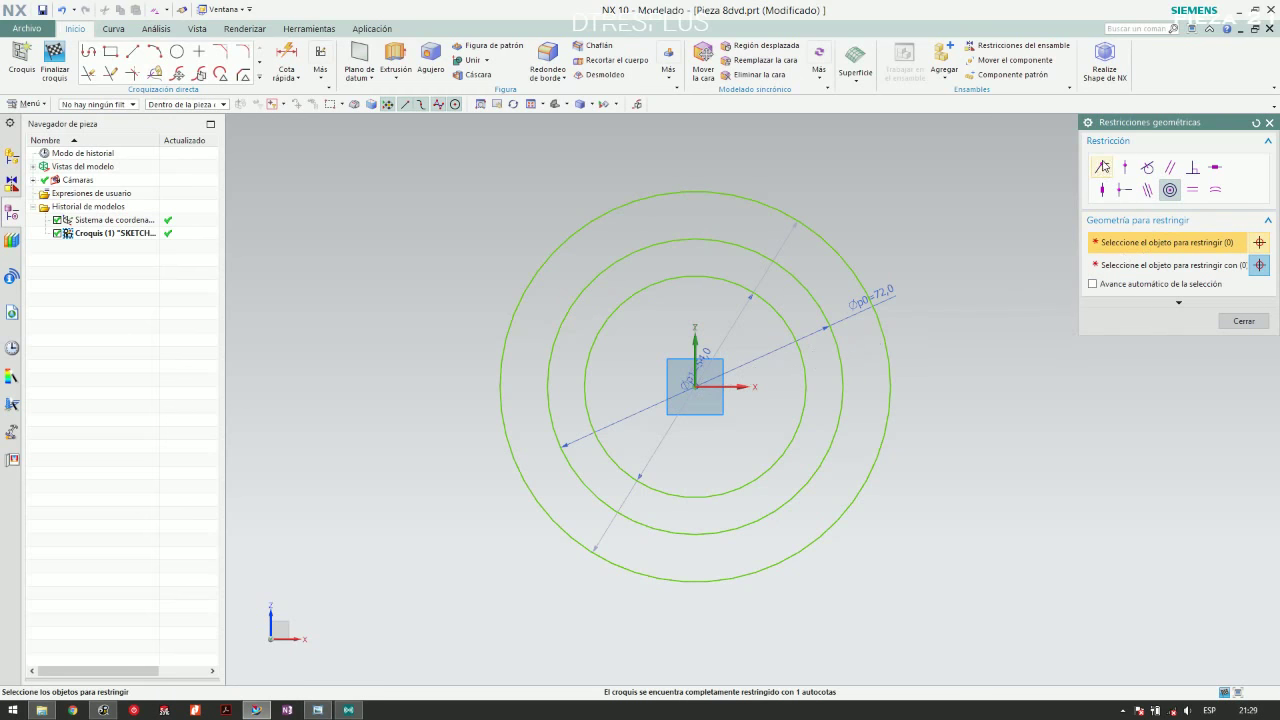
pyautogui.click(1101, 167)
pyautogui.click(695, 386)
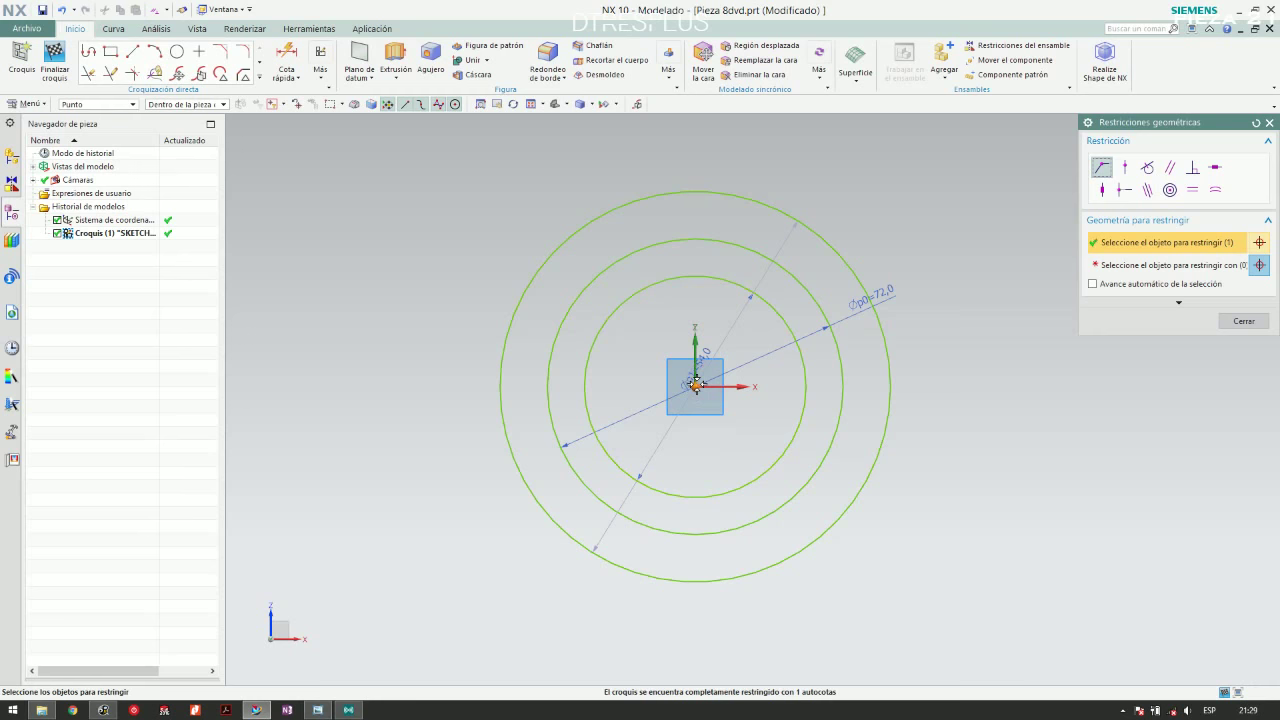
pyautogui.click(1165, 266)
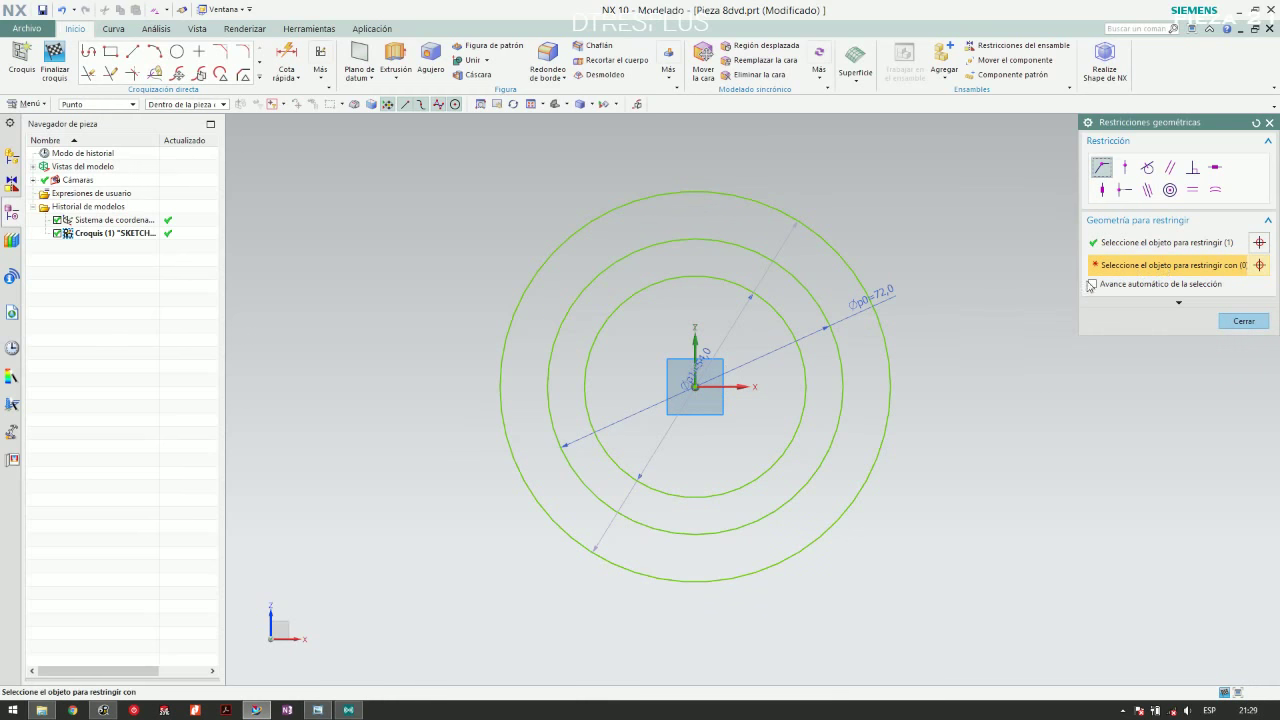
pyautogui.rightClick(695, 386)
pyautogui.click(745, 397)
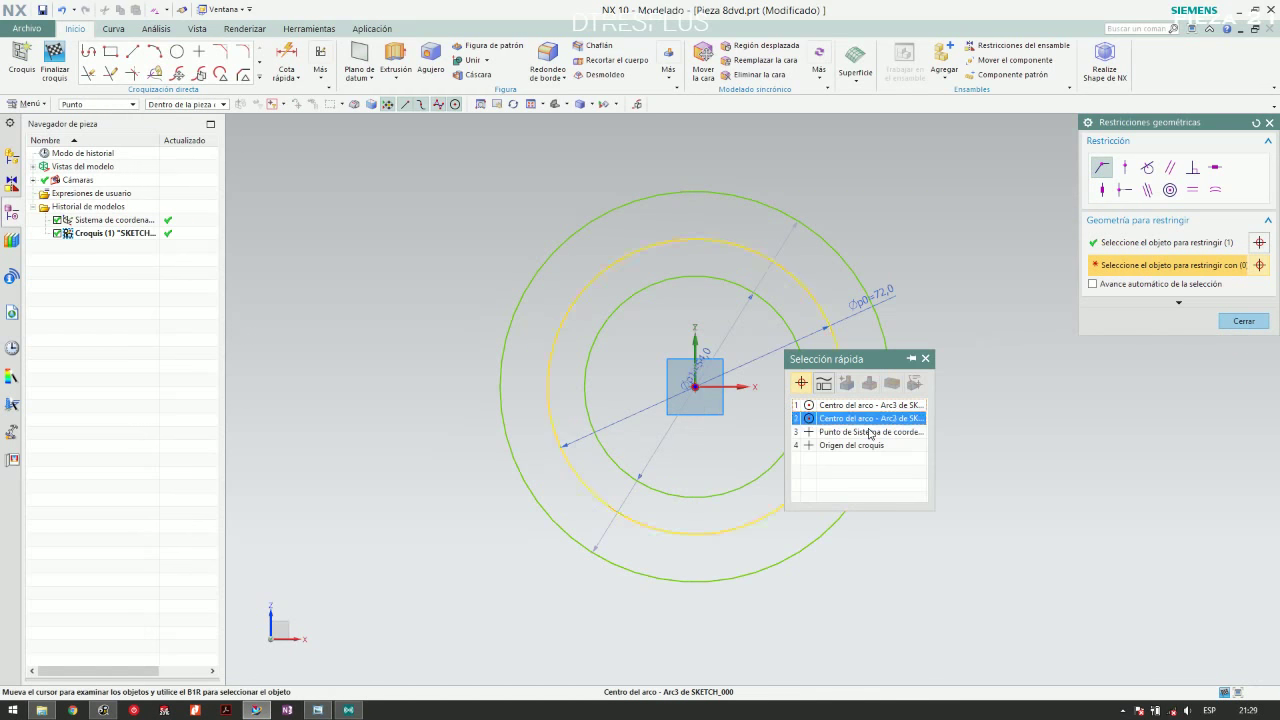
pyautogui.click(873, 433)
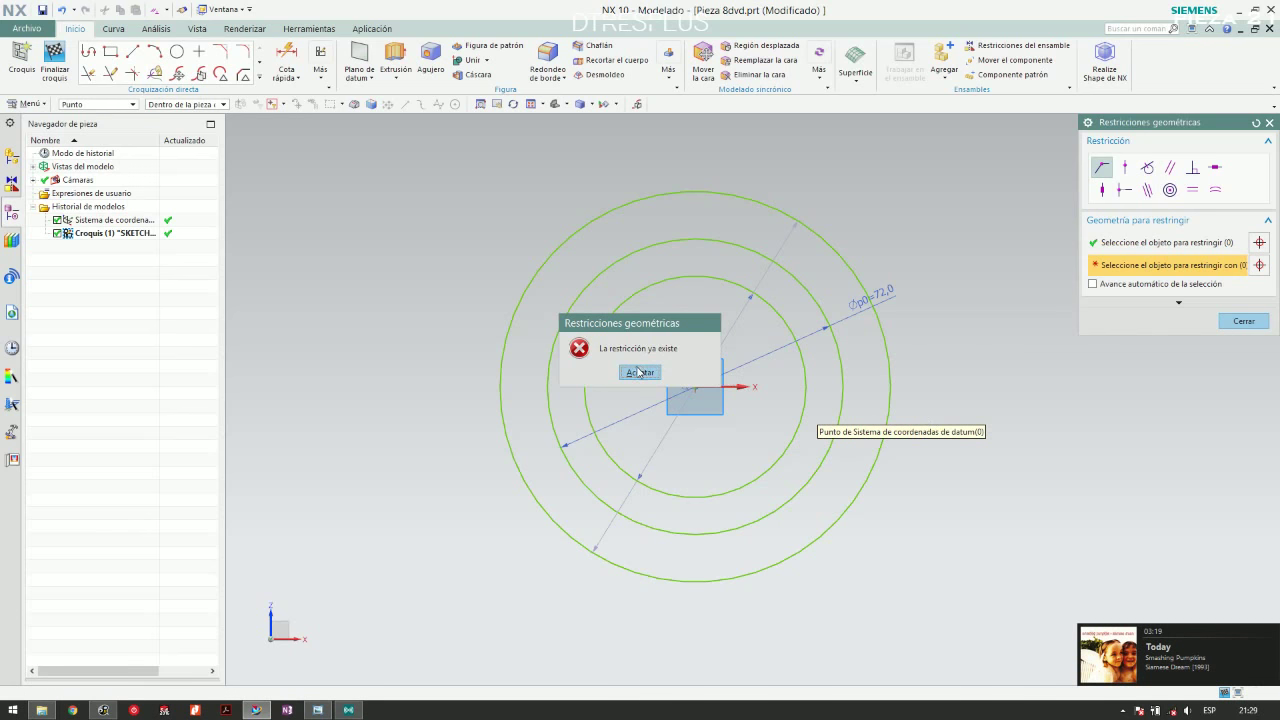
pyautogui.click(640, 372)
pyautogui.click(1244, 321)
# Convert the outermost circle into reference geometry
pyautogui.scroll(-2, 808, 332)
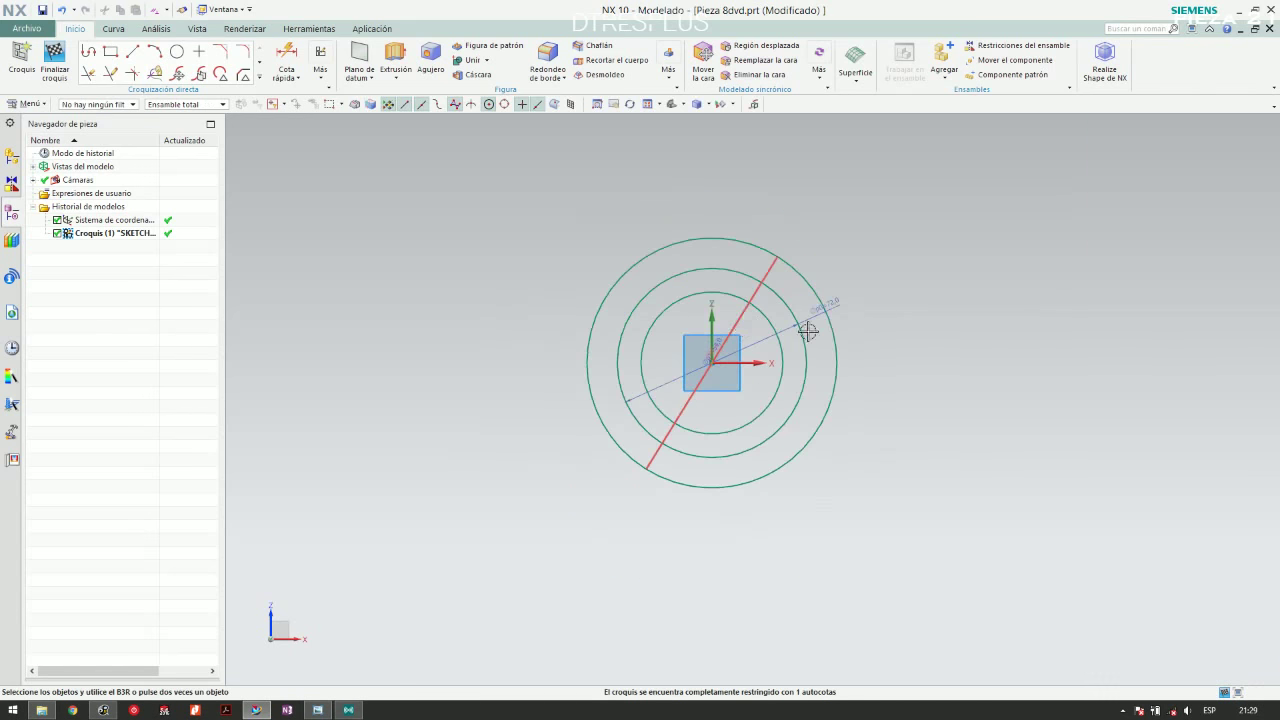
pyautogui.scroll(3, 808, 332)
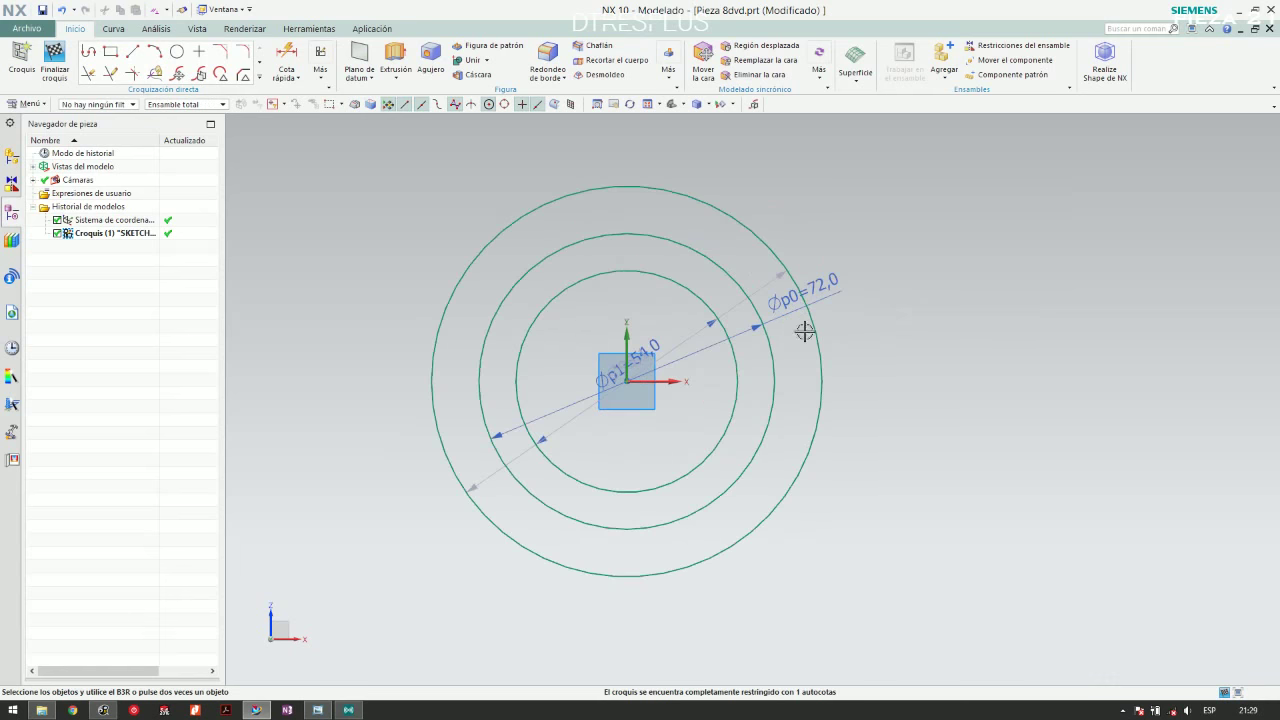
pyautogui.click(791, 268)
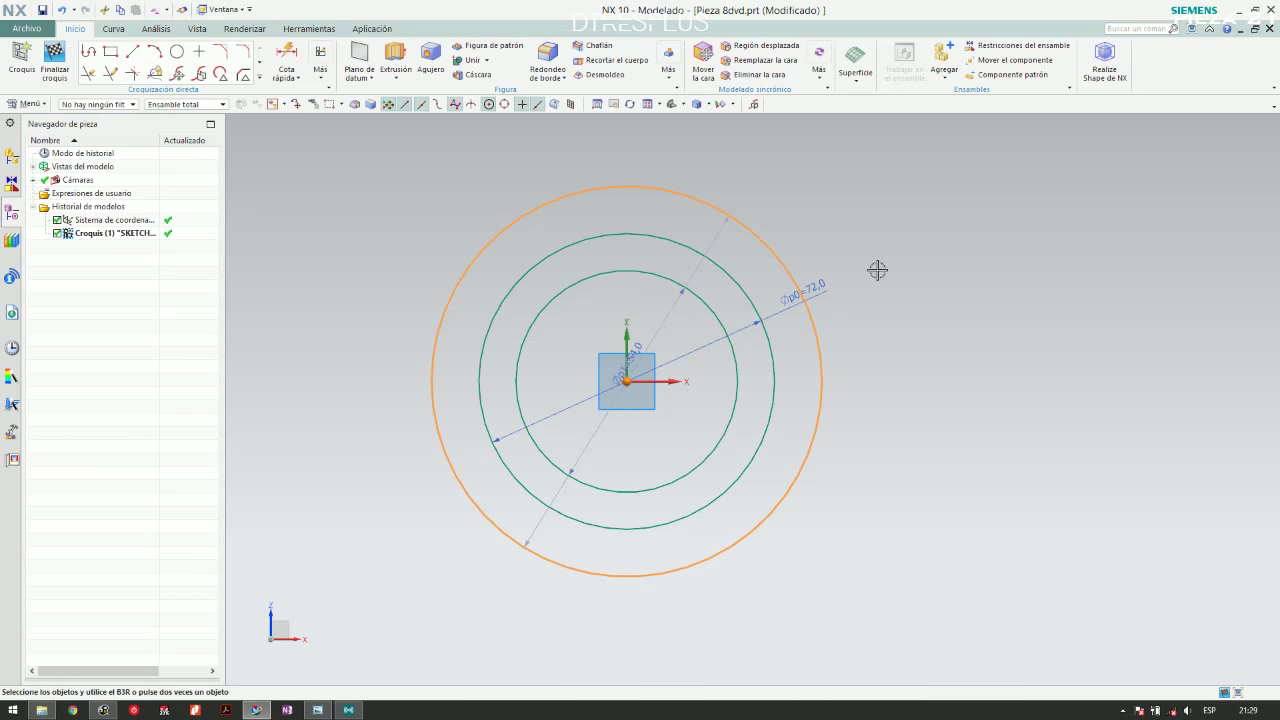
pyautogui.press('Escape')
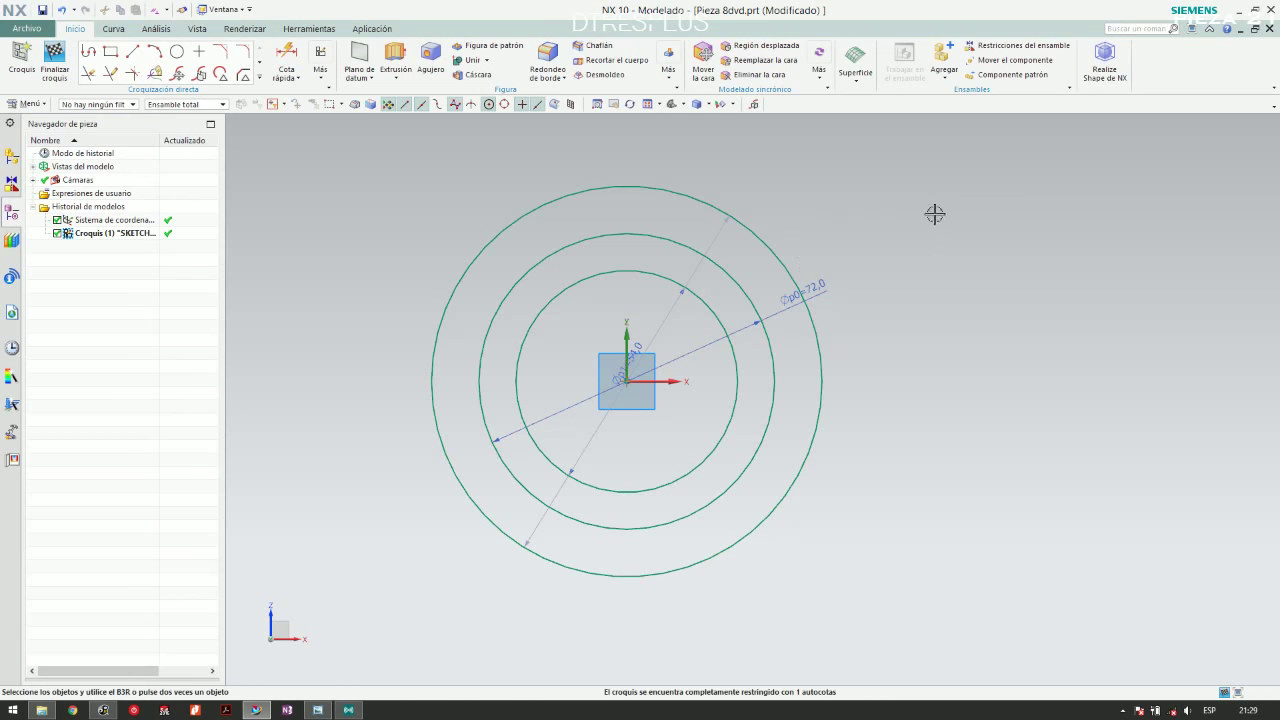
pyautogui.rightClick(765, 240)
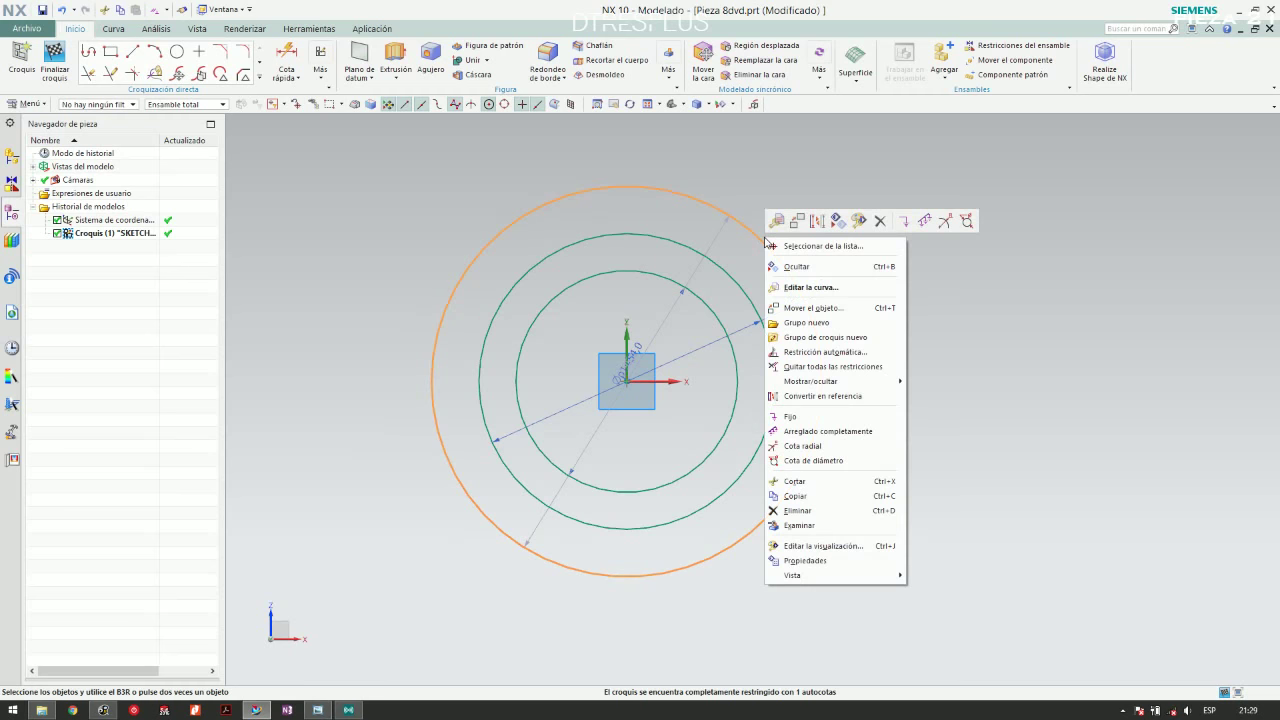
pyautogui.click(820, 224)
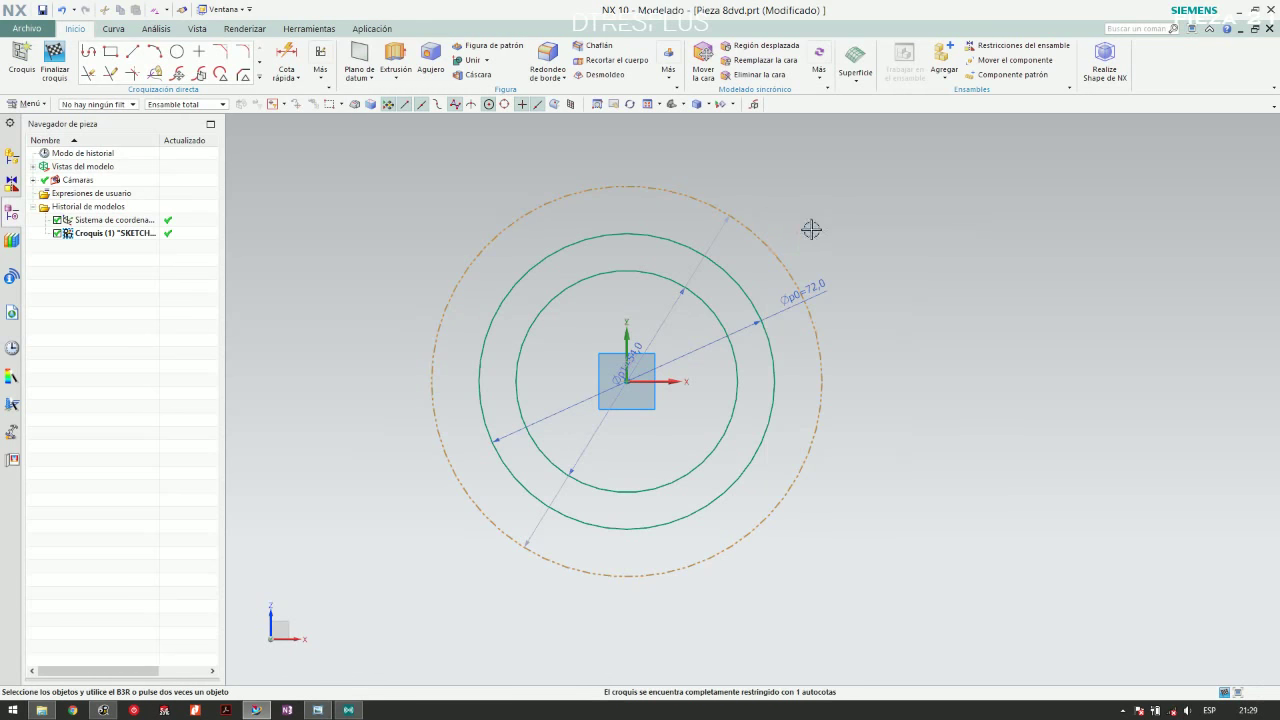
# Add a diametral dimension to the reference circle and set it to 88 mm, as given in the Pieza 8 drawing
pyautogui.click(876, 222)
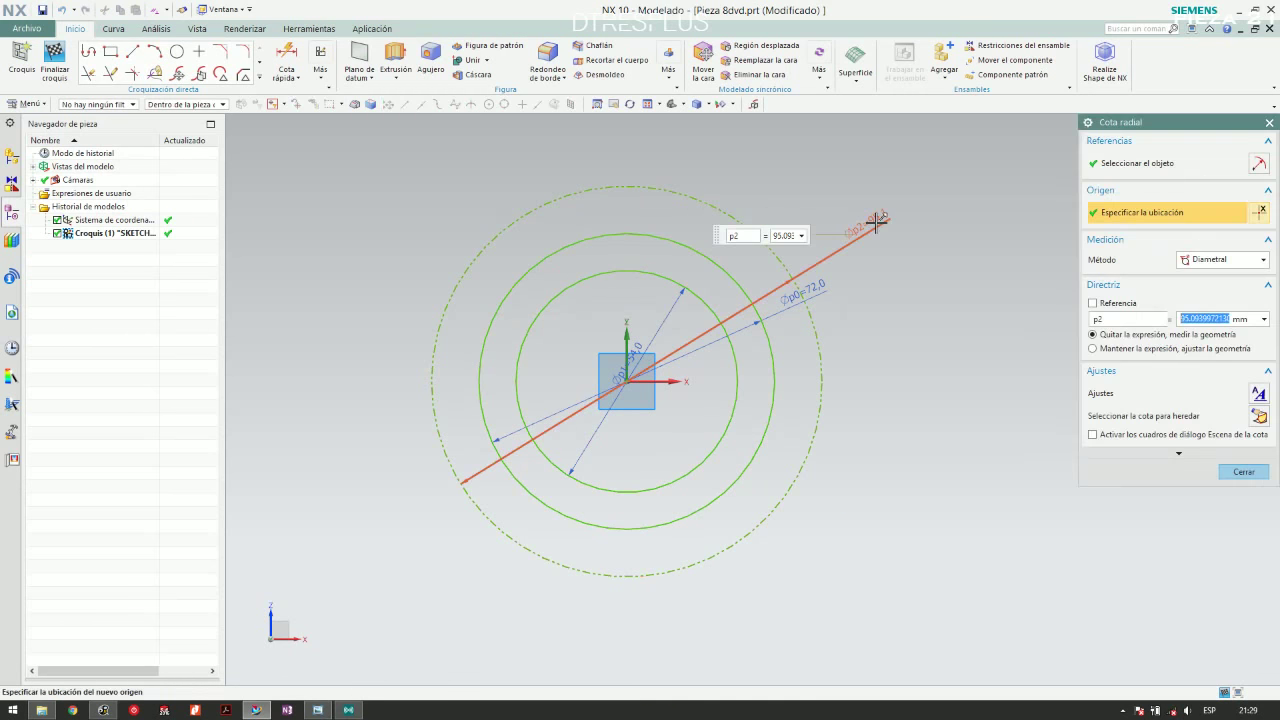
pyautogui.hotkey('alt', 'Tab')
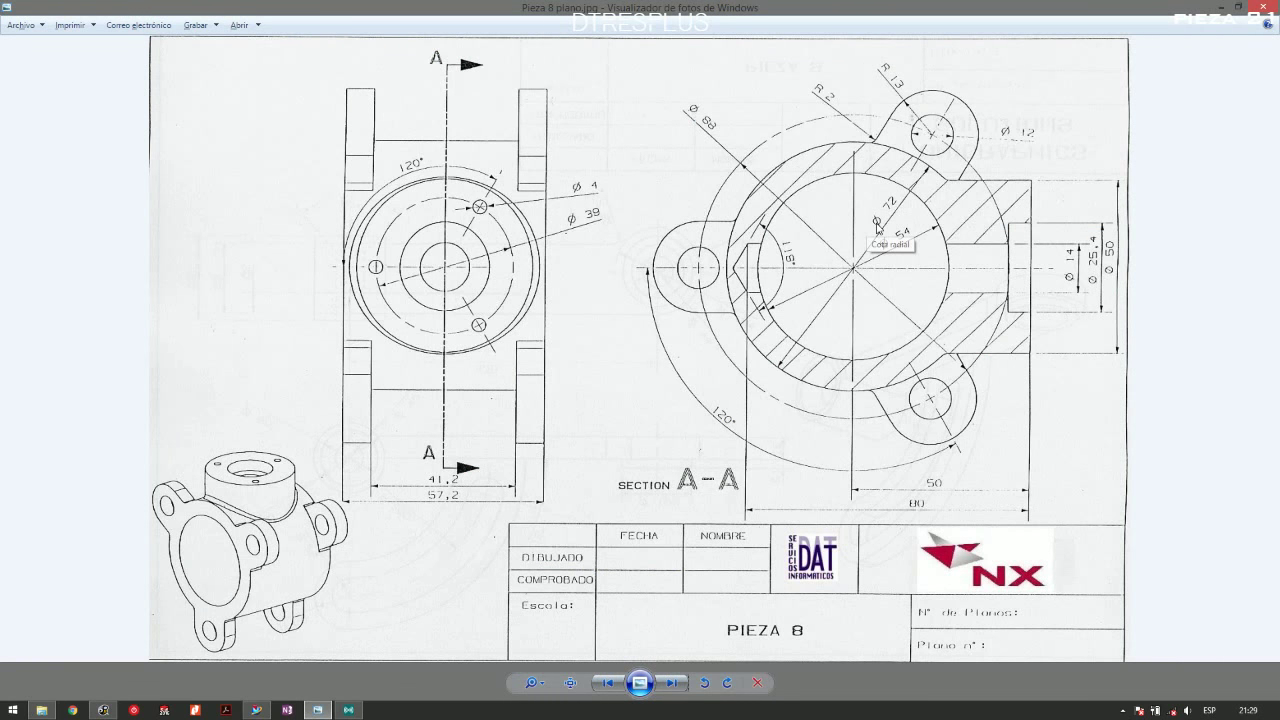
pyautogui.hotkey('alt', 'Tab')
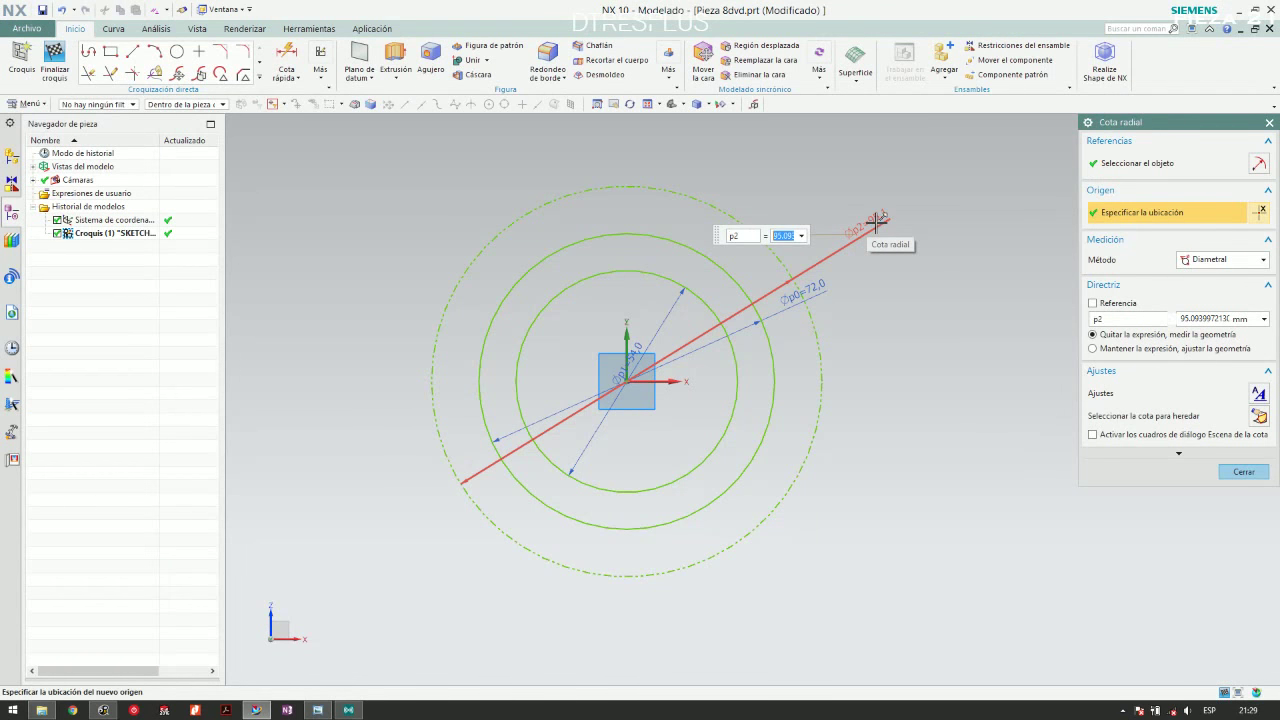
pyautogui.write('88')
pyautogui.press('Return')
# Consult the part drawing and sketch a circle about 16.5 mm in diameter, centred on the 88 mm reference circle slightly above the X axis
pyautogui.hotkey('alt', 'Tab')
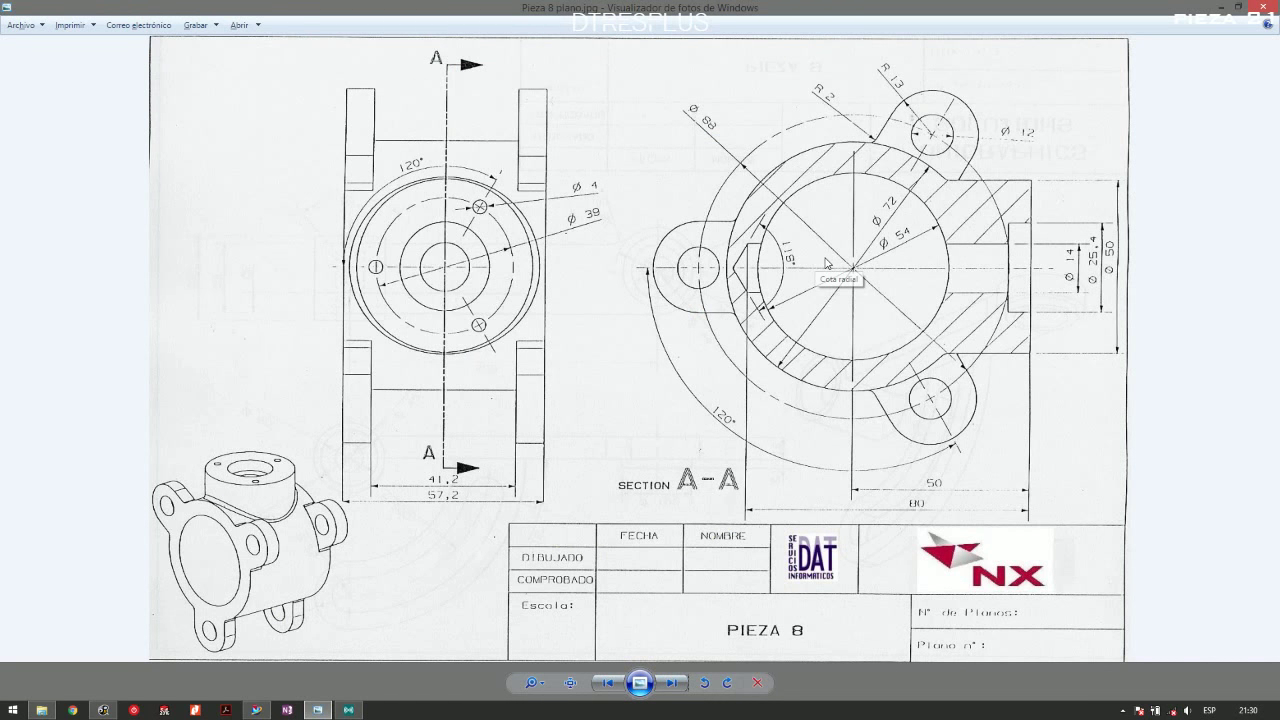
pyautogui.hotkey('alt', 'Tab')
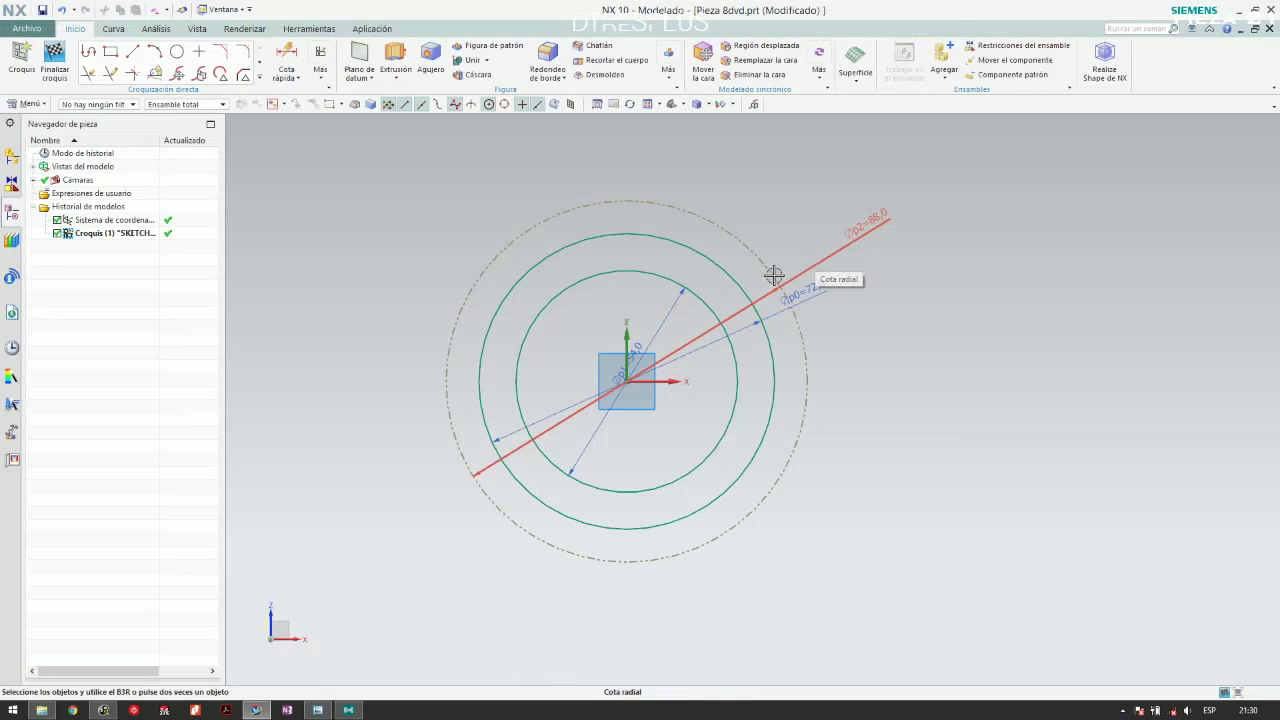
pyautogui.click(177, 52)
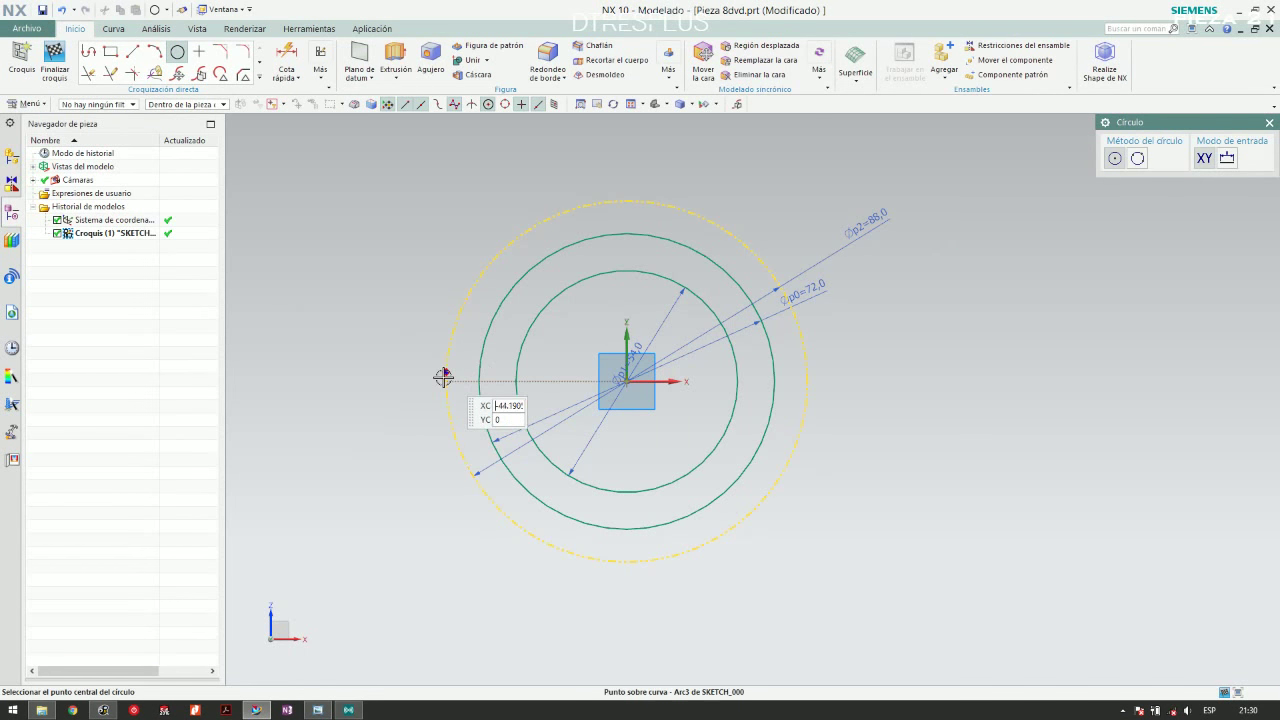
pyautogui.click(449, 345)
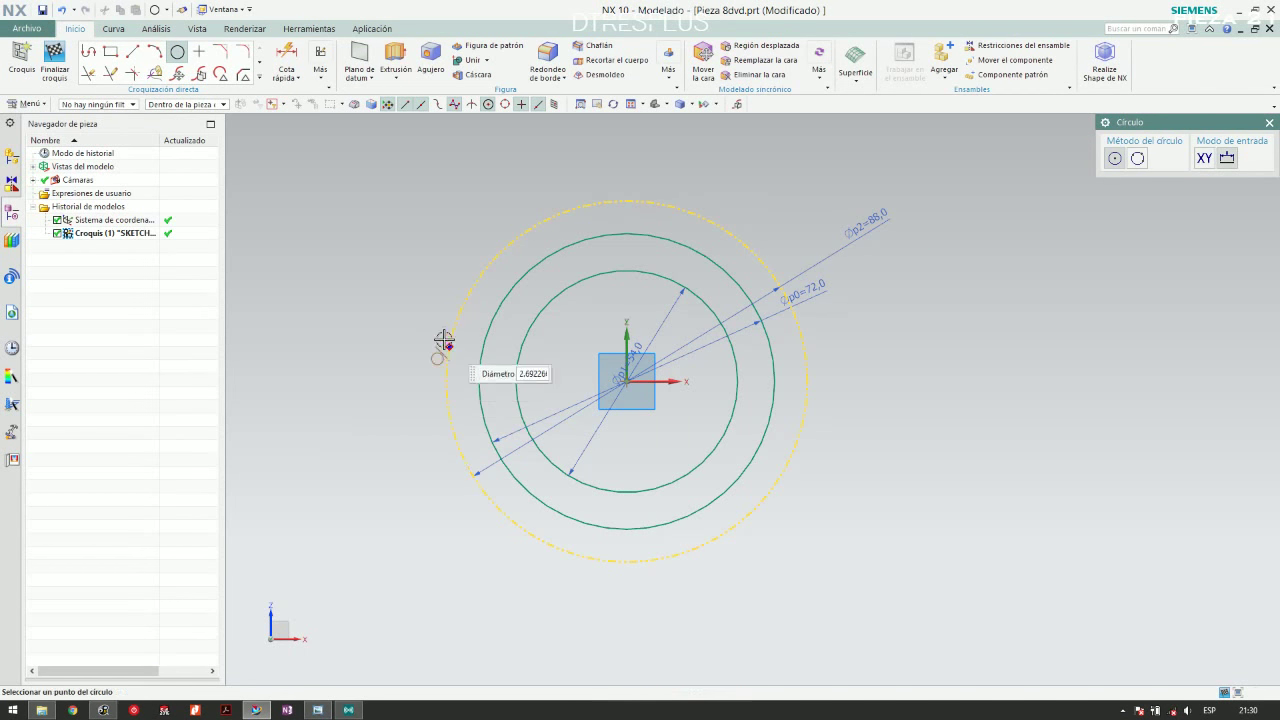
pyautogui.click(423, 326)
pyautogui.press('Escape')
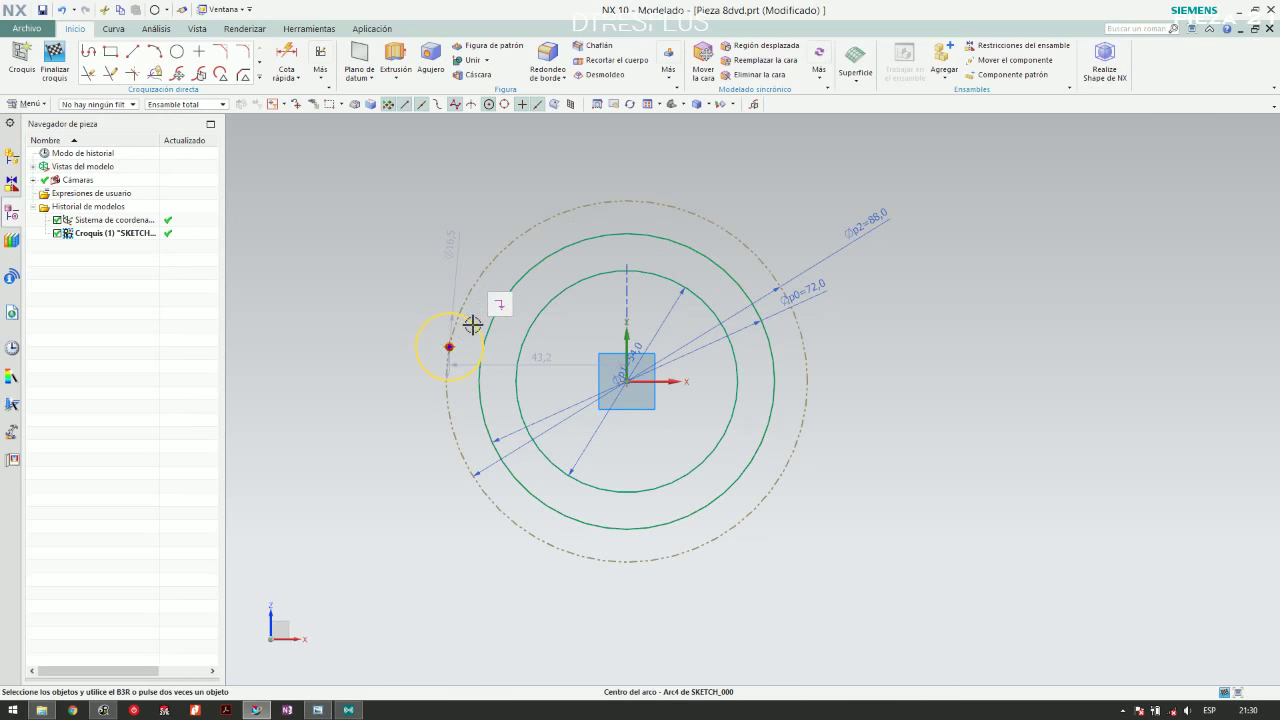
pyautogui.rightClick(449, 345)
pyautogui.click(471, 357)
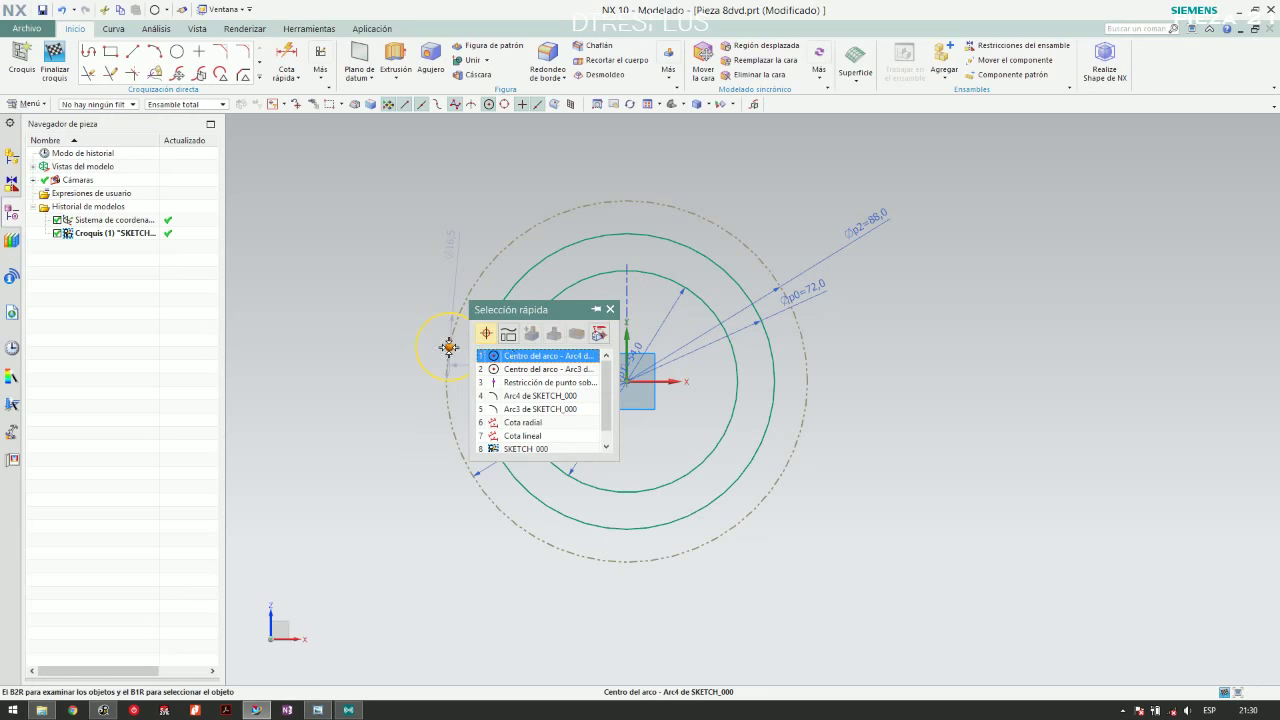
pyautogui.click(509, 355)
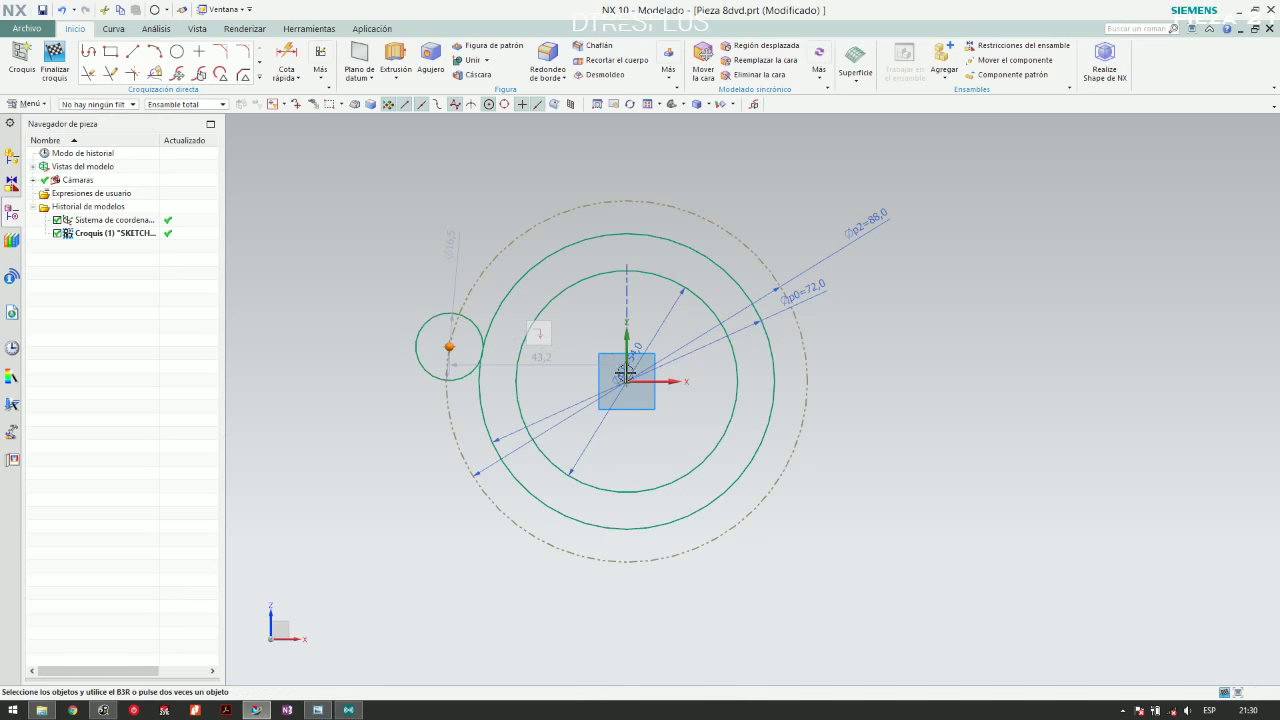
pyautogui.click(666, 380)
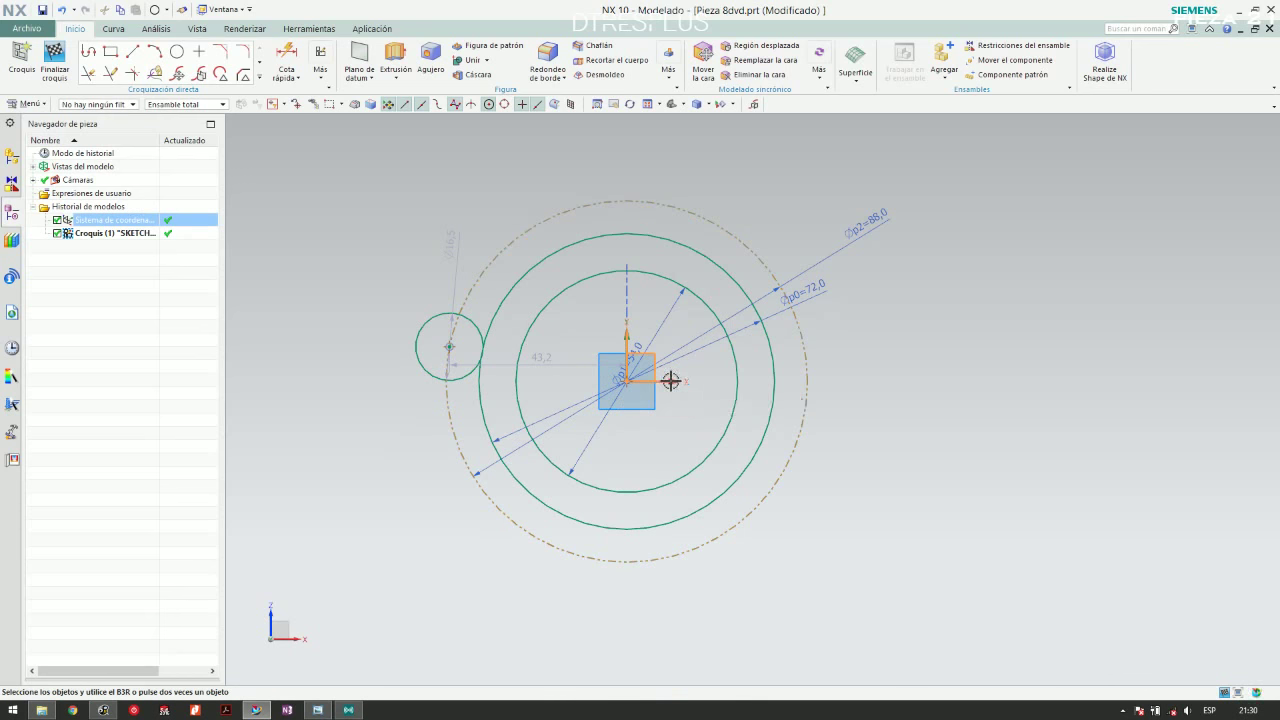
pyautogui.rightClick(671, 382)
pyautogui.click(705, 390)
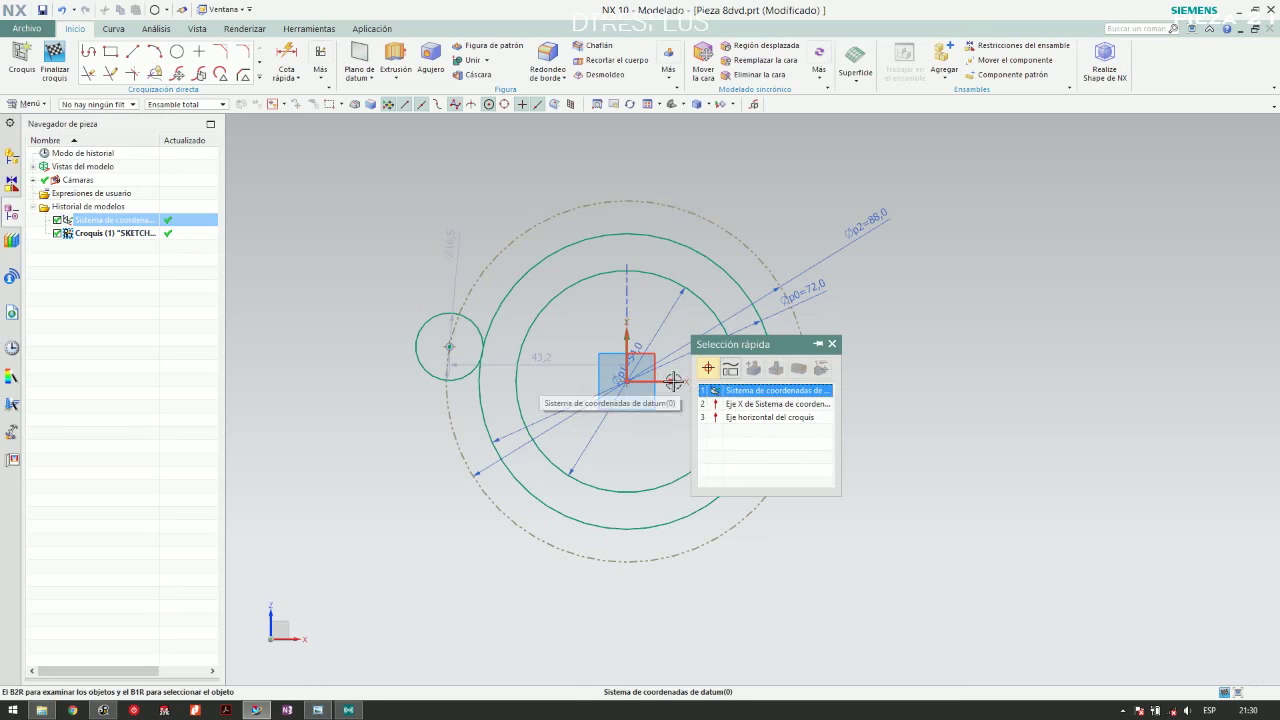
pyautogui.click(745, 405)
pyautogui.click(748, 404)
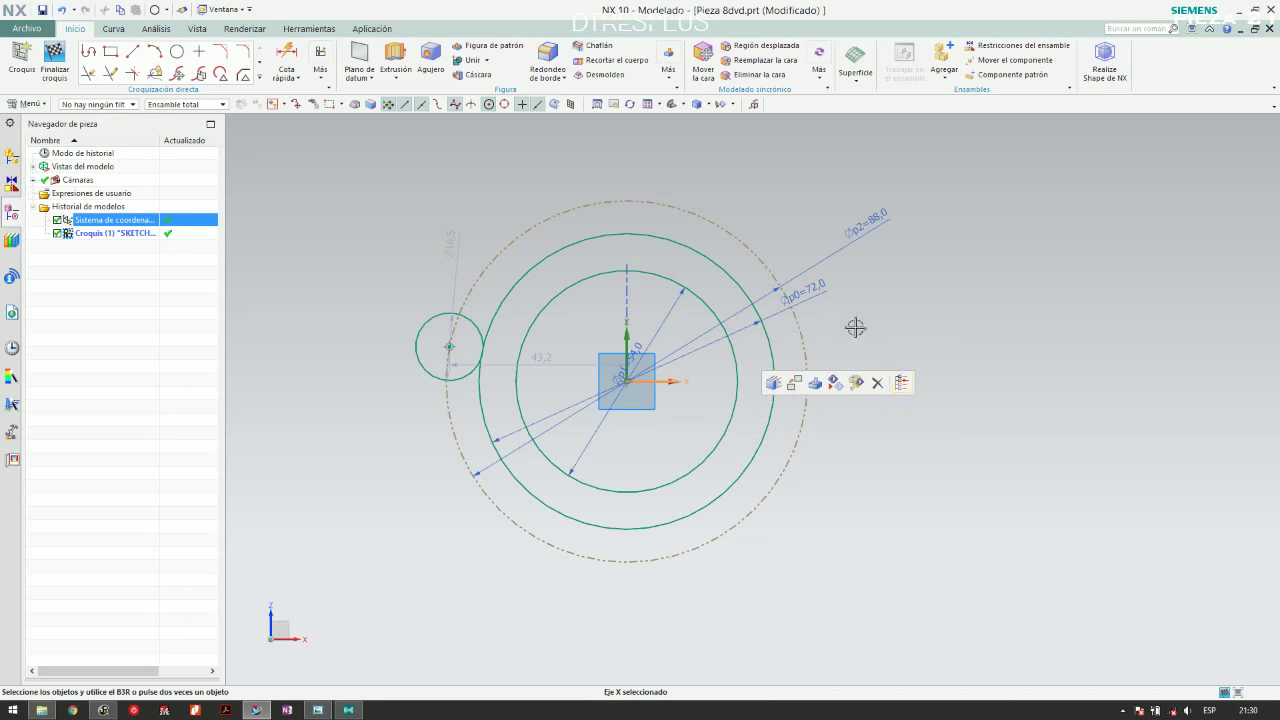
pyautogui.click(511, 137)
# Apply a point-on-curve constraint that puts the small circle's centre on the datum coordinate system's X axis
pyautogui.click(320, 72)
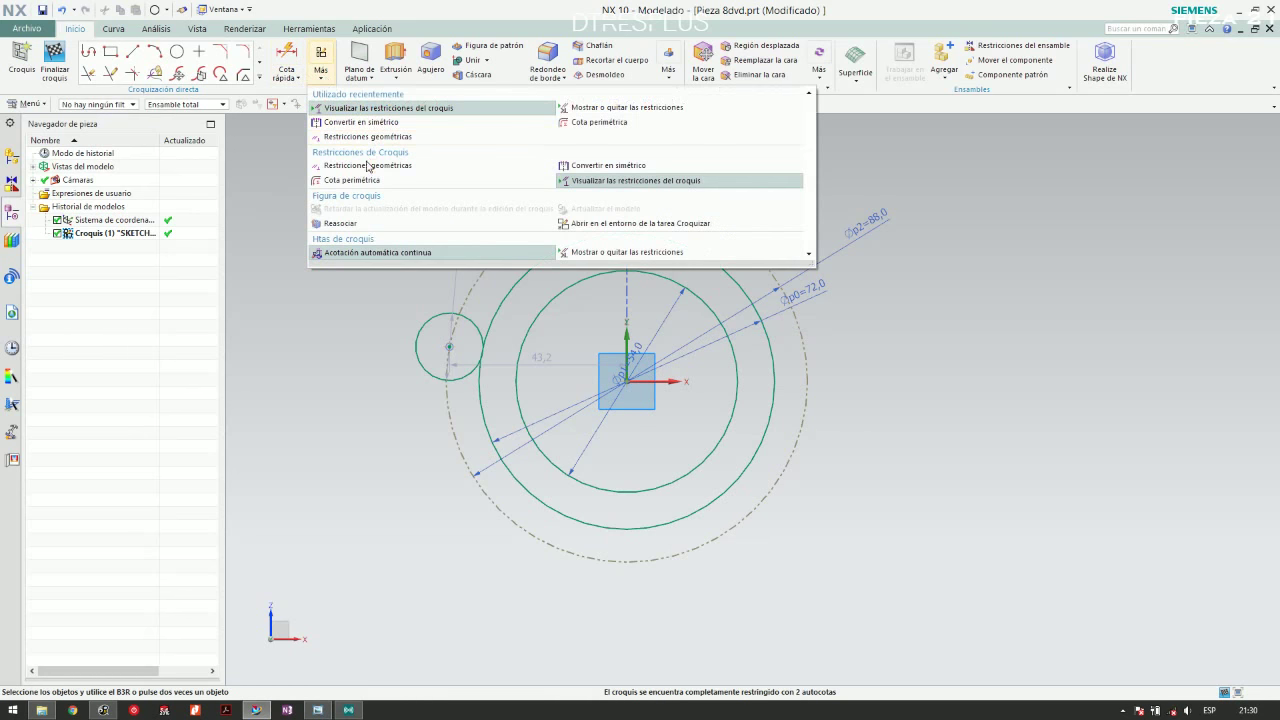
pyautogui.click(367, 163)
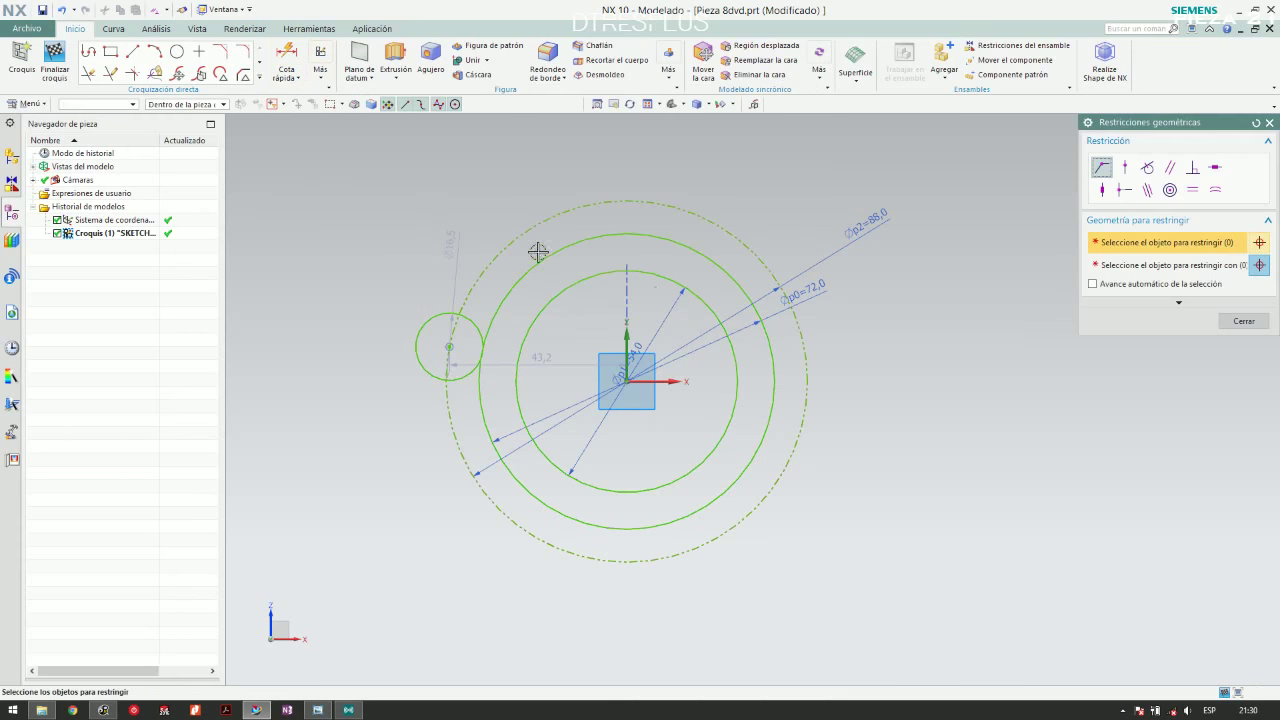
pyautogui.click(1124, 167)
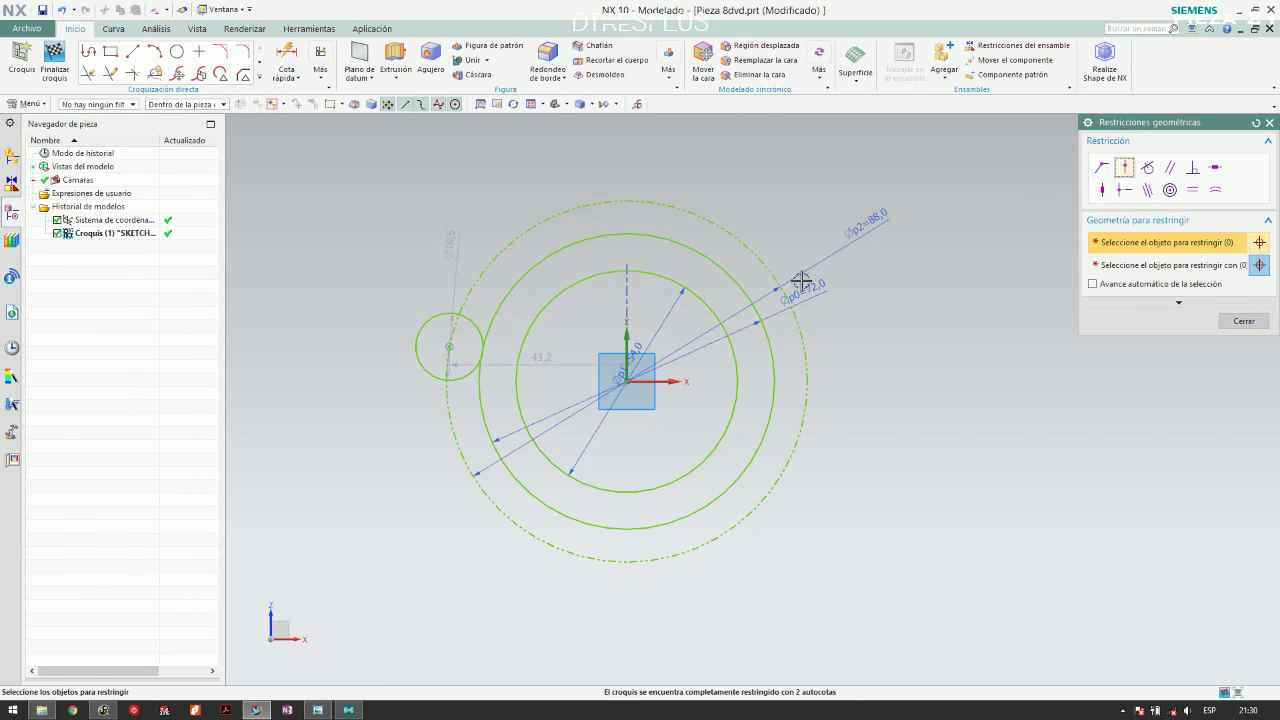
pyautogui.rightClick(676, 386)
pyautogui.click(700, 392)
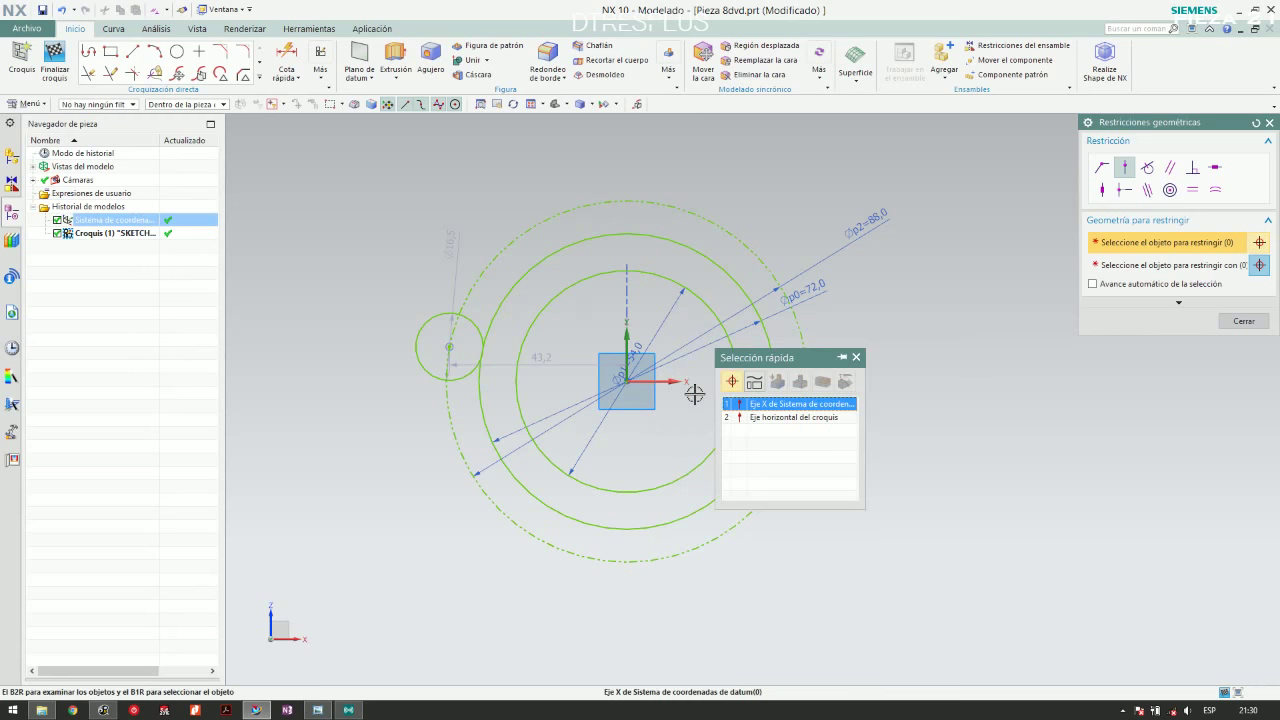
pyautogui.click(777, 404)
pyautogui.click(1113, 268)
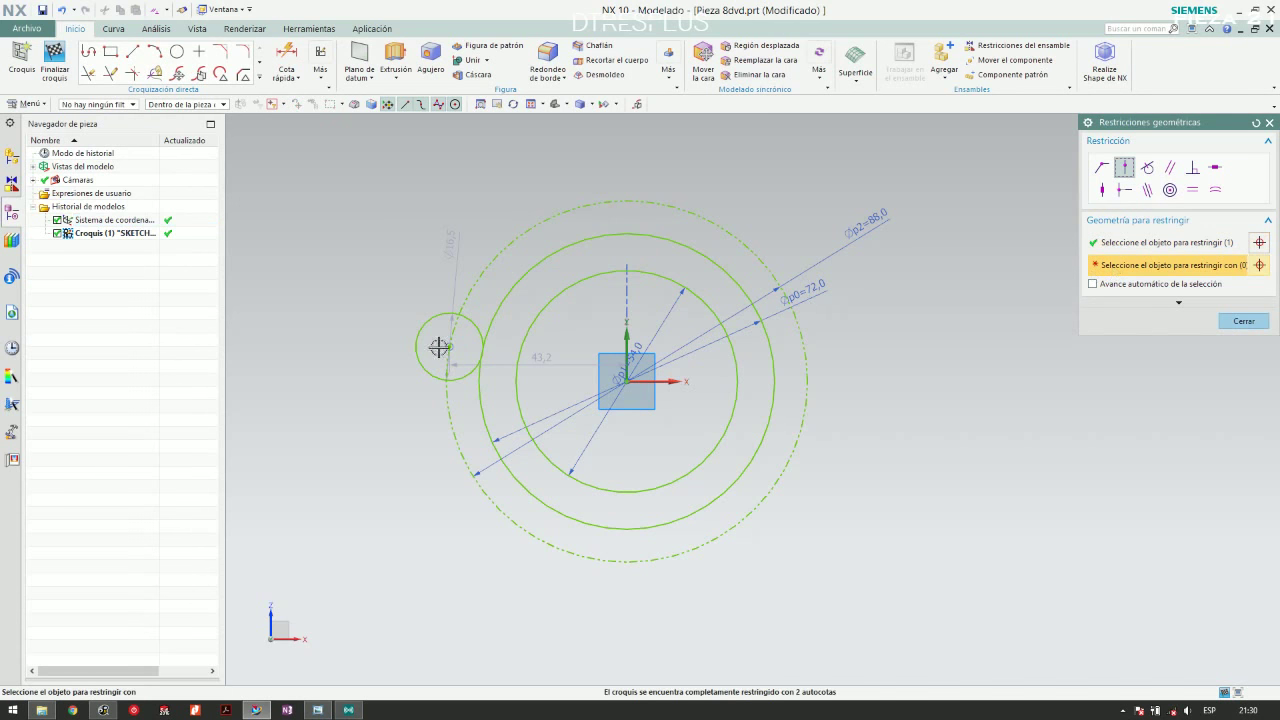
pyautogui.rightClick(449, 346)
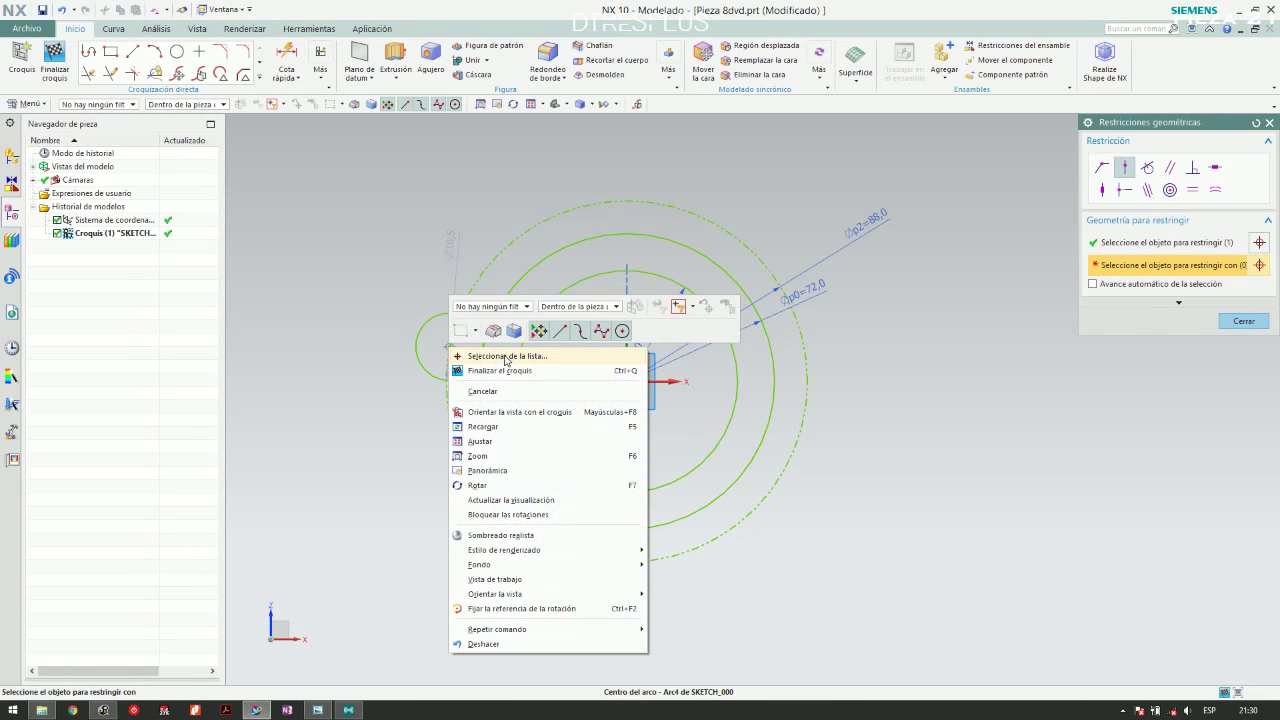
pyautogui.click(499, 355)
pyautogui.click(597, 364)
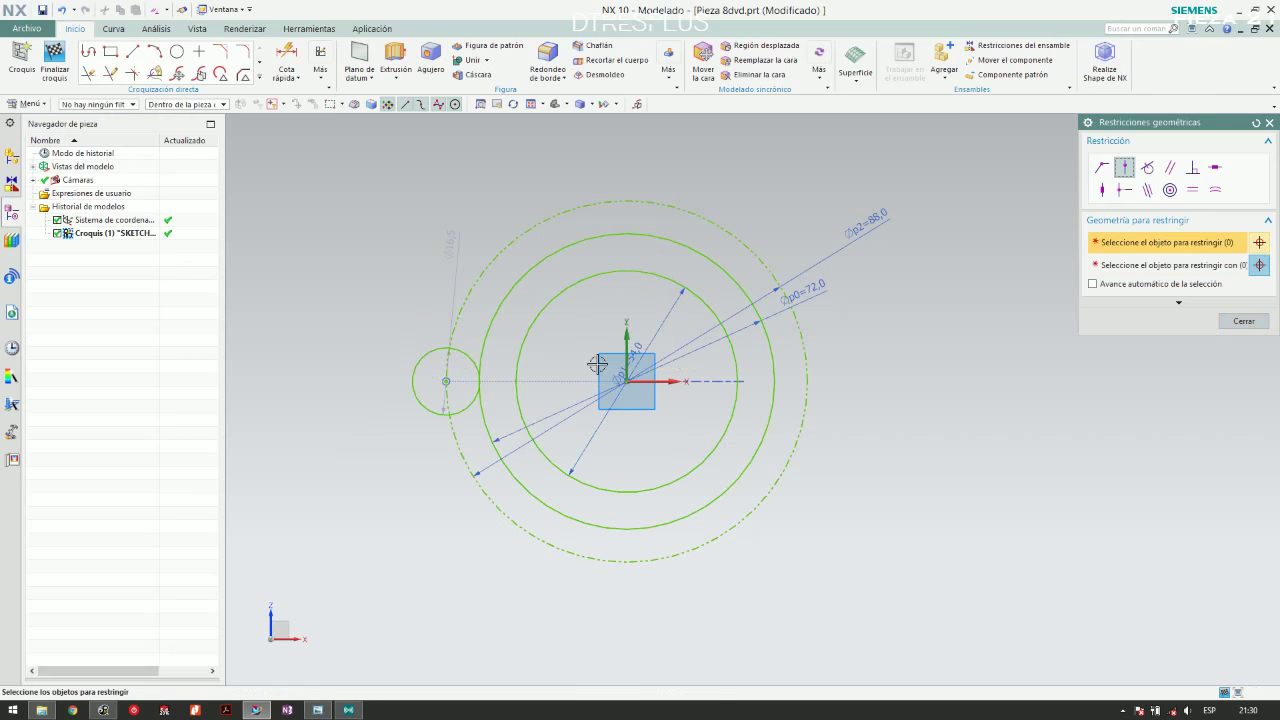
pyautogui.click(1243, 321)
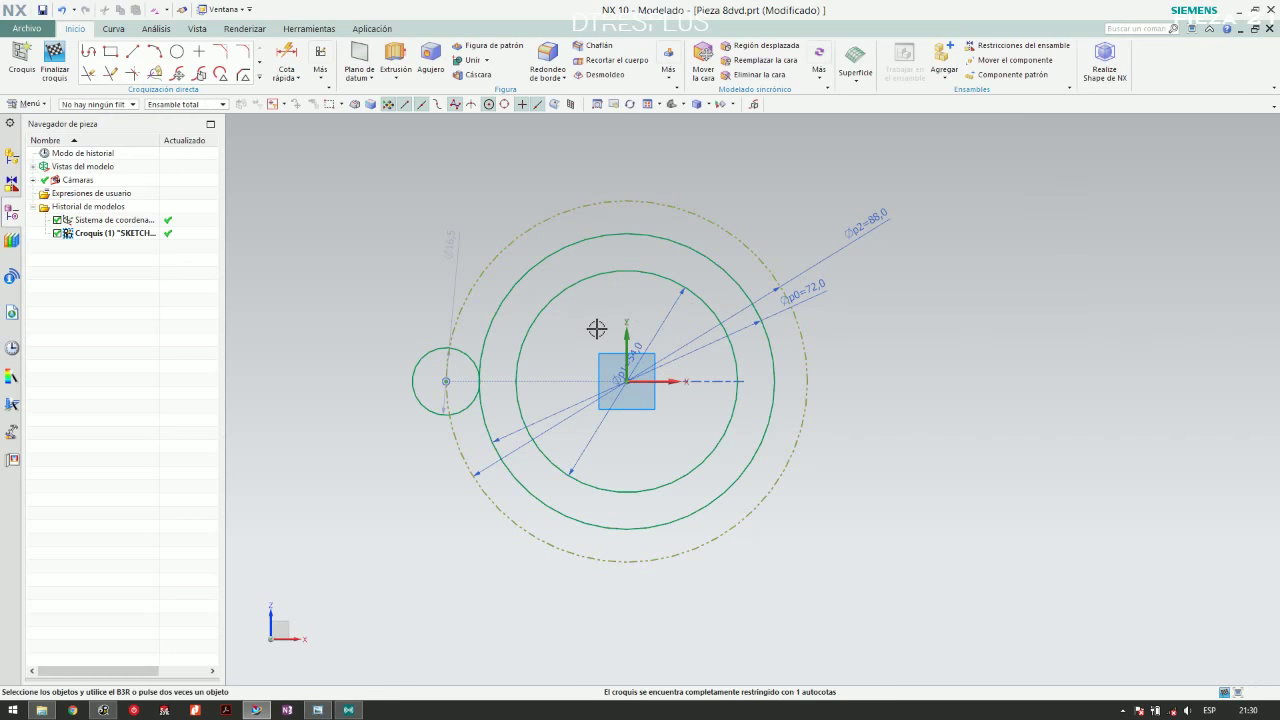
# Check the part drawing and give the small circle on the 88 mm reference circle a diametral dimension of 12 mm
pyautogui.hotkey('alt', 'Tab')
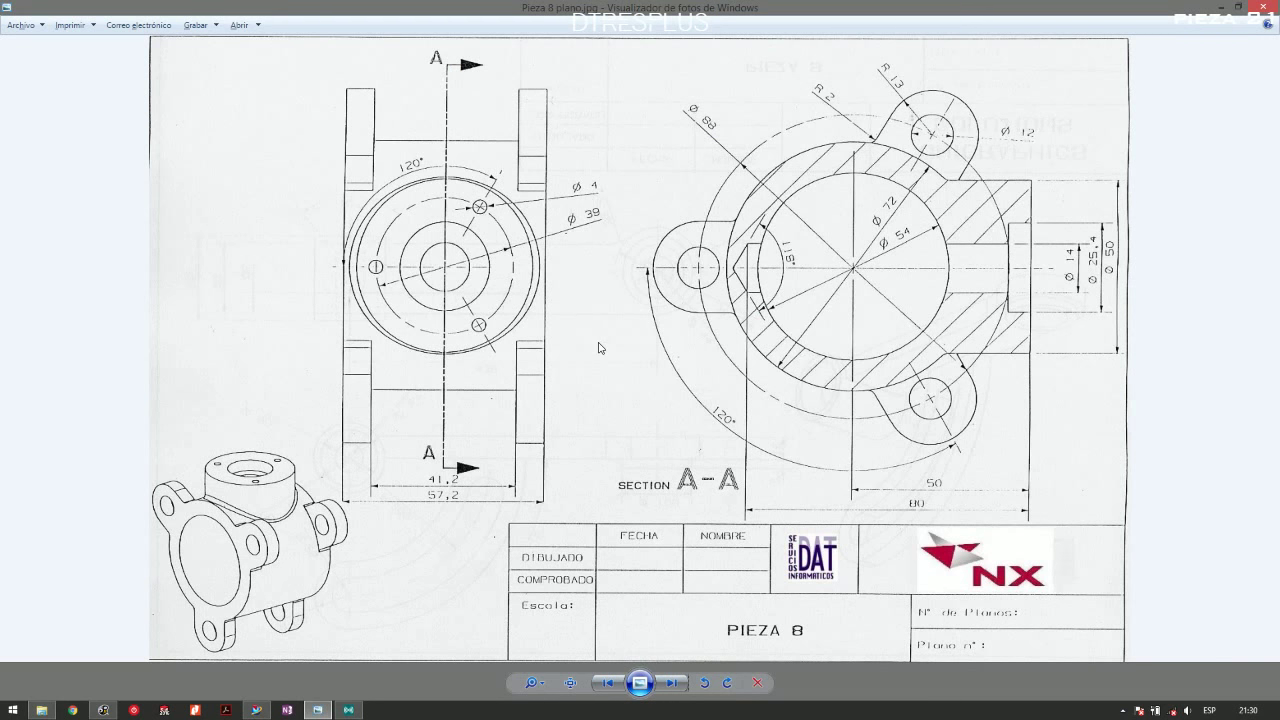
pyautogui.hotkey('alt', 'Tab')
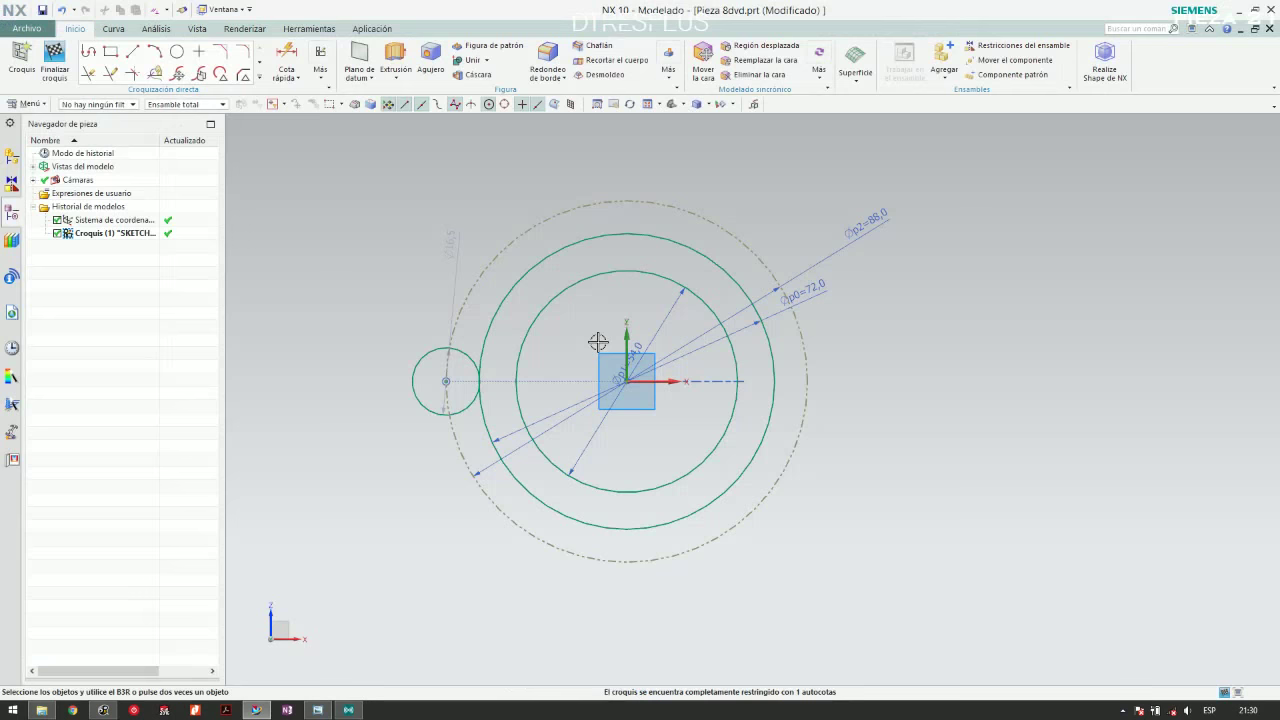
pyautogui.scroll(3, 423, 371)
pyautogui.scroll(-3, 474, 201)
pyautogui.press('d')
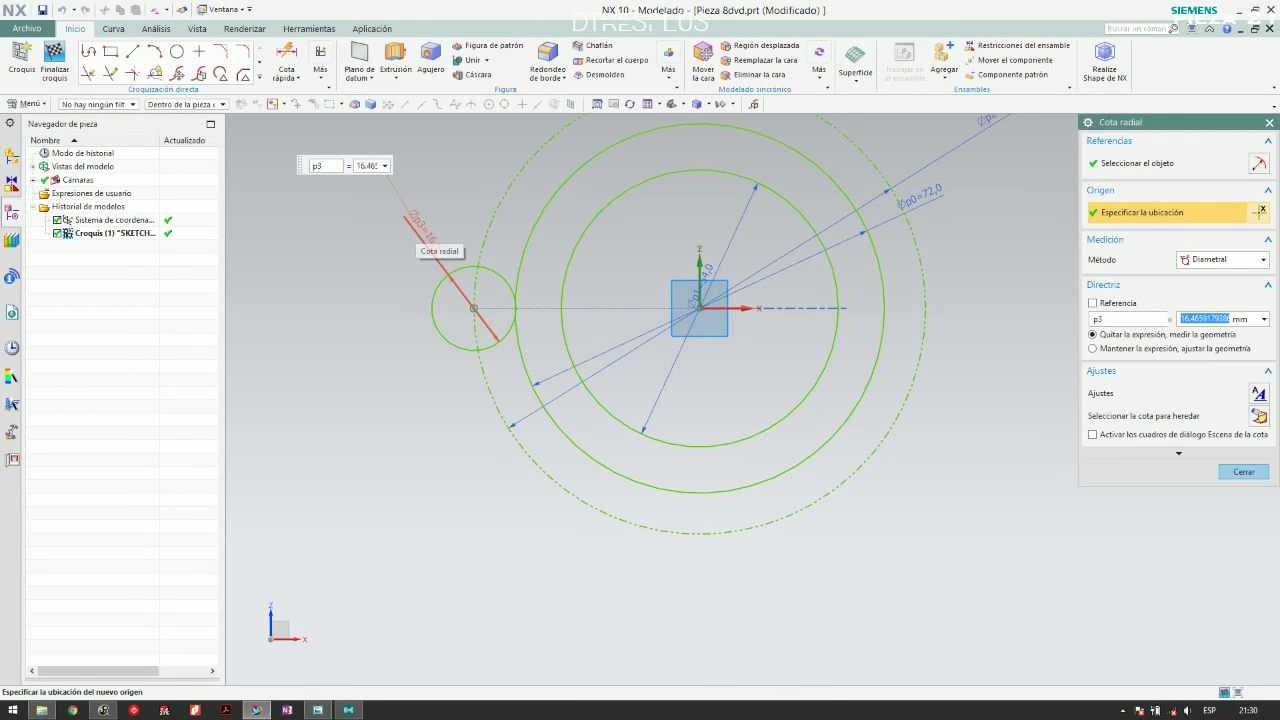
pyautogui.write('12')
pyautogui.press('Return')
pyautogui.scroll(3, 517, 280)
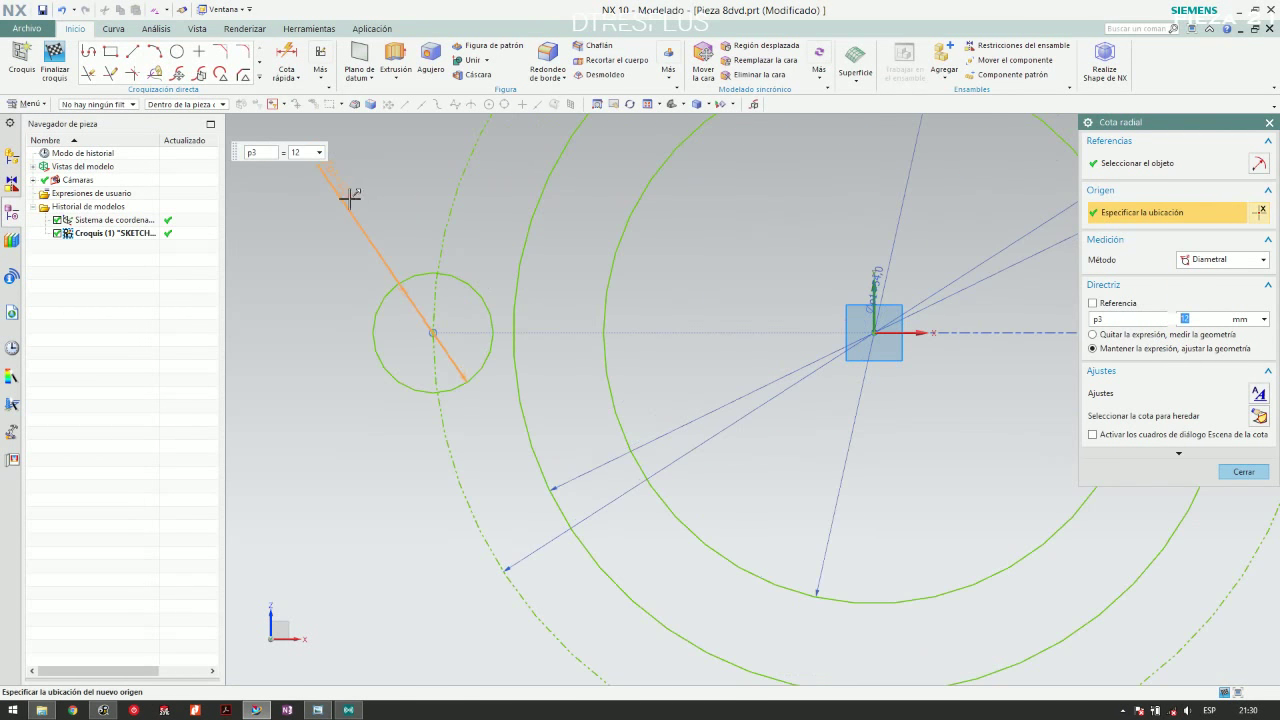
pyautogui.click(337, 289)
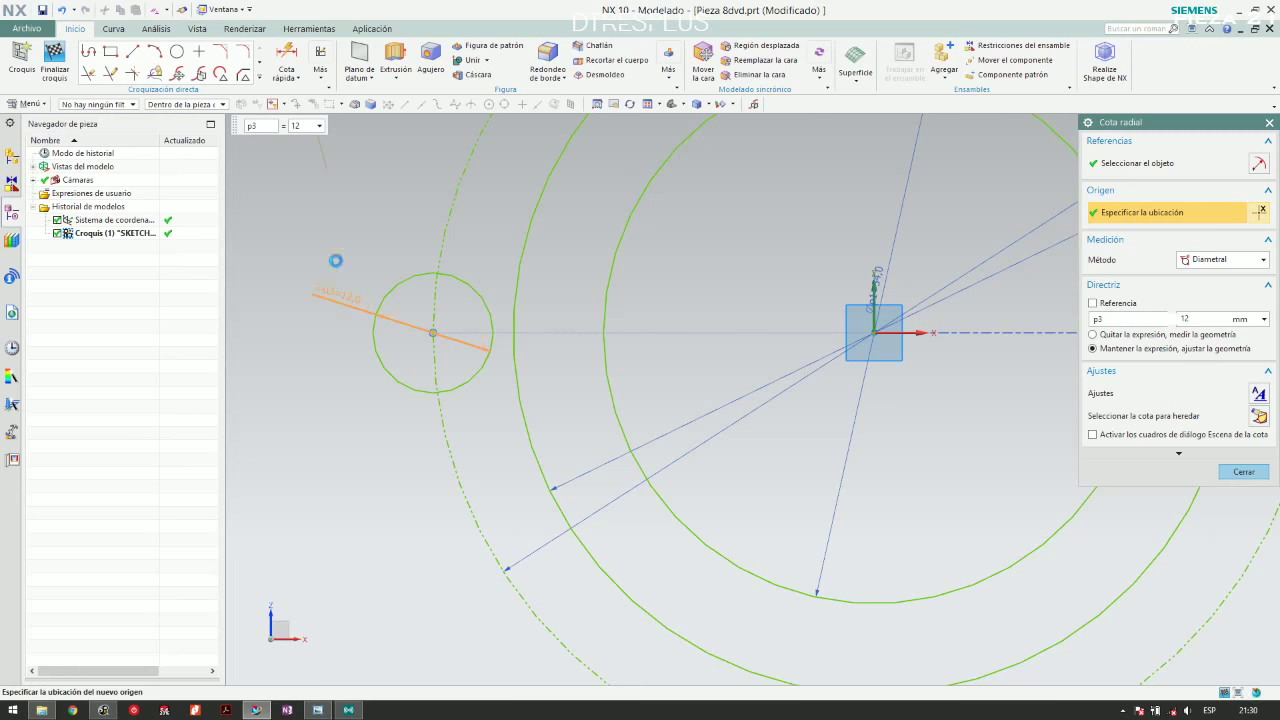
# Sketch a circle about 20.4 mm in diameter, concentric with the 12 mm lug hole circle
pyautogui.click(178, 53)
pyautogui.click(432, 332)
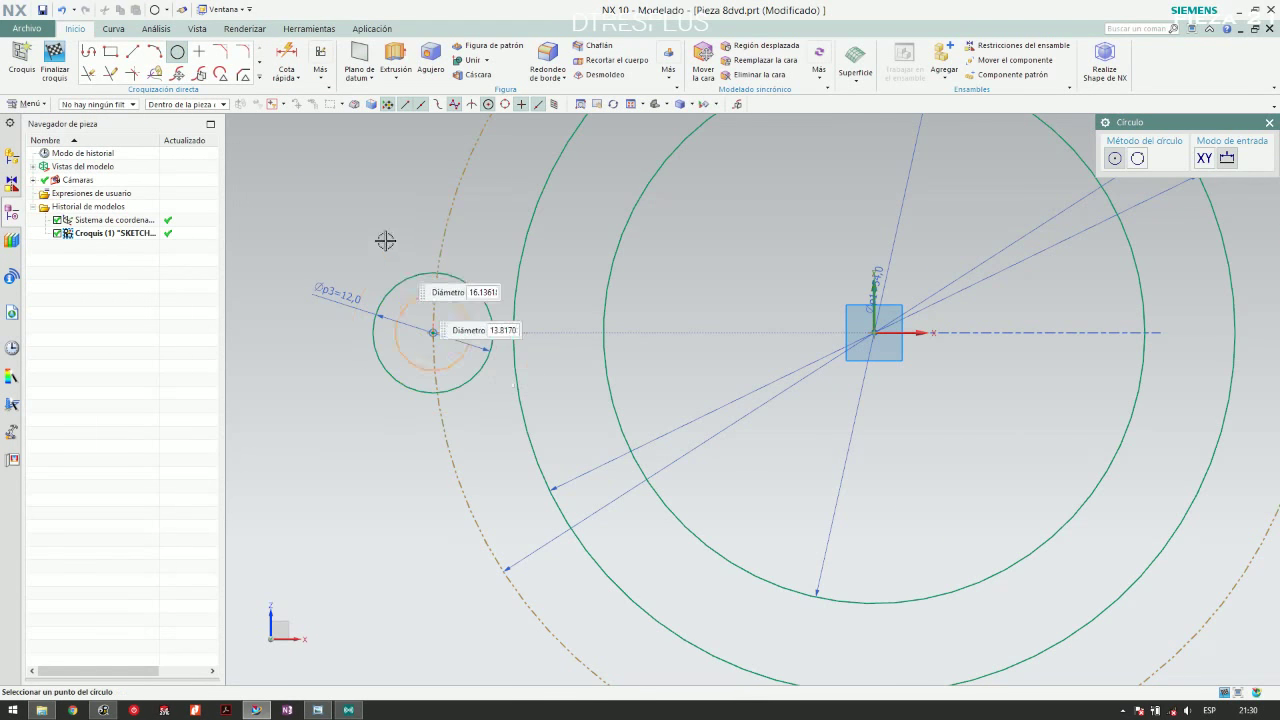
pyautogui.click(386, 243)
pyautogui.press('Escape')
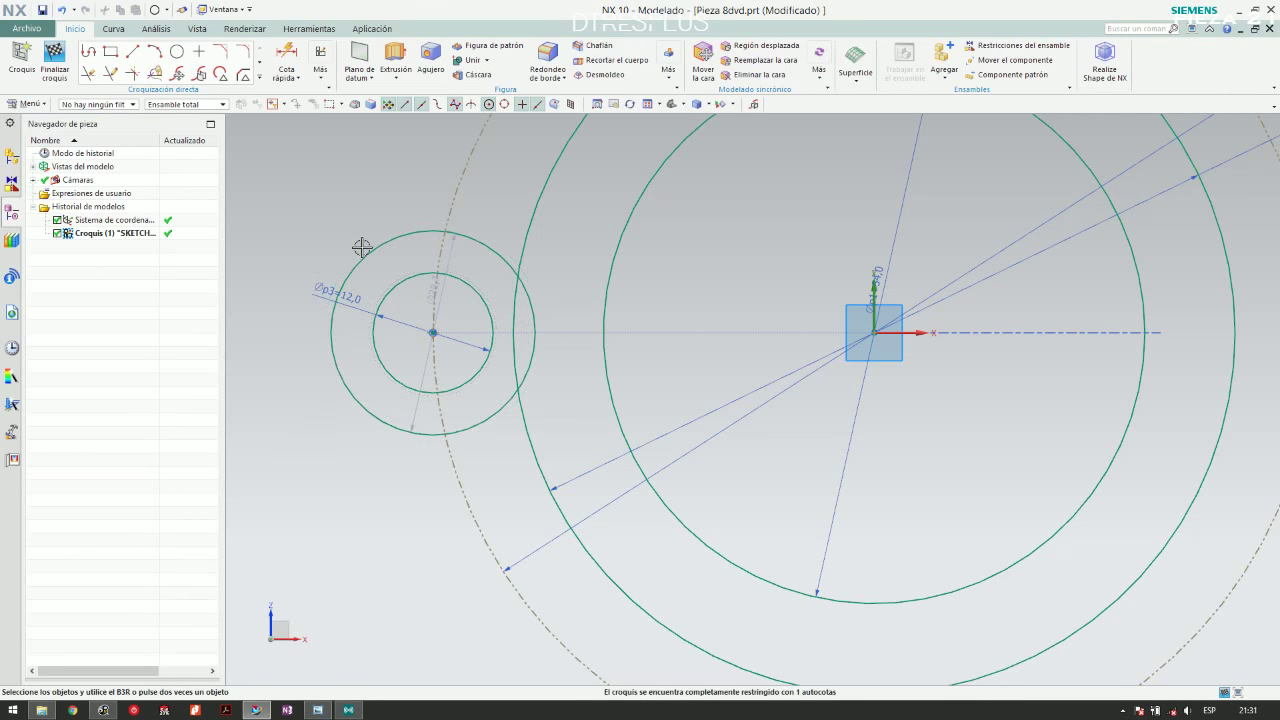
# Switch the outer lug circle's dimension to radial and set its radius to 13 mm
pyautogui.moveTo(432, 290)
pyautogui.mouseDown()
pyautogui.moveTo(343, 214)
pyautogui.moveTo(320, 233)
pyautogui.mouseUp()
pyautogui.doubleClick(320, 233)
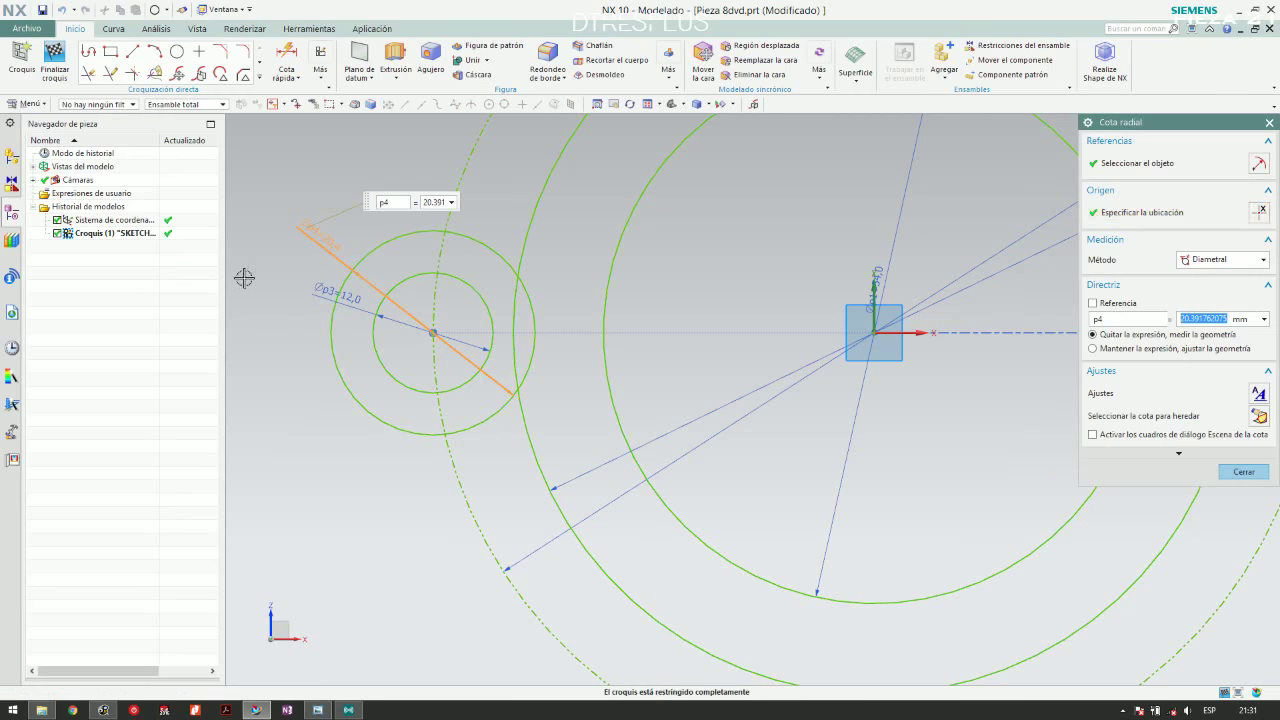
pyautogui.moveTo(1189, 122); pyautogui.dragTo(168, 177)
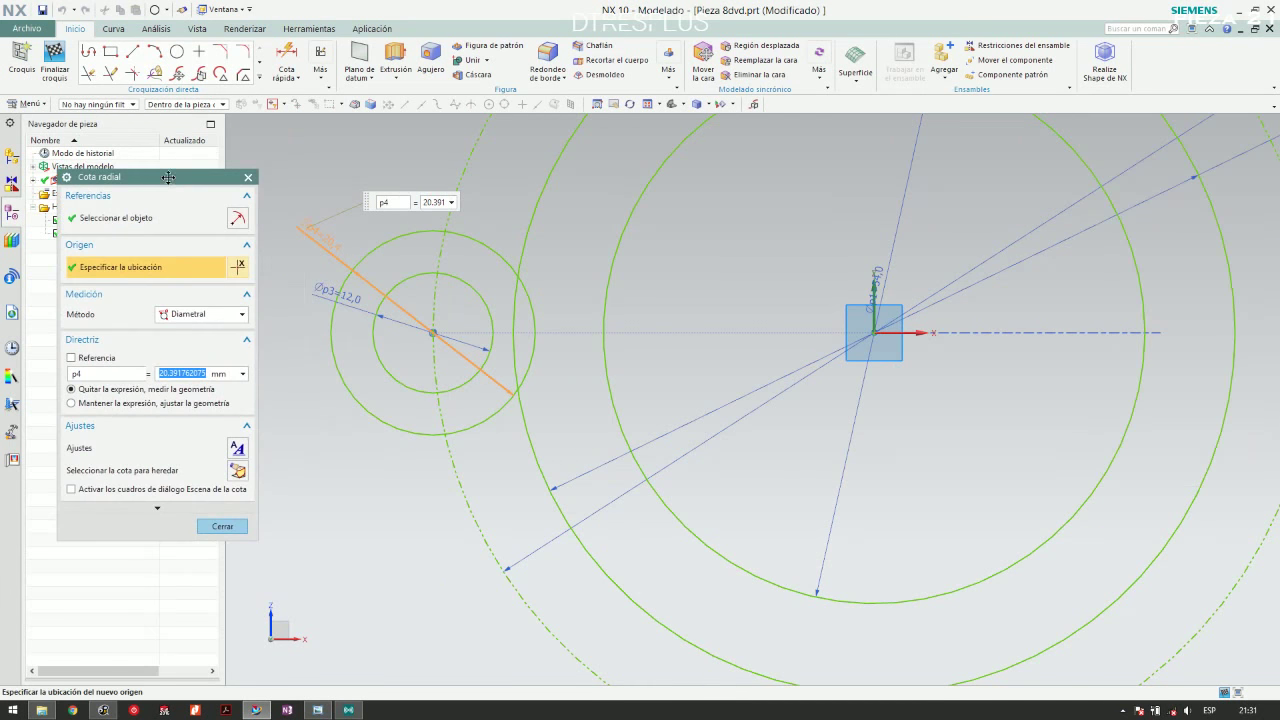
pyautogui.click(195, 325)
pyautogui.click(203, 343)
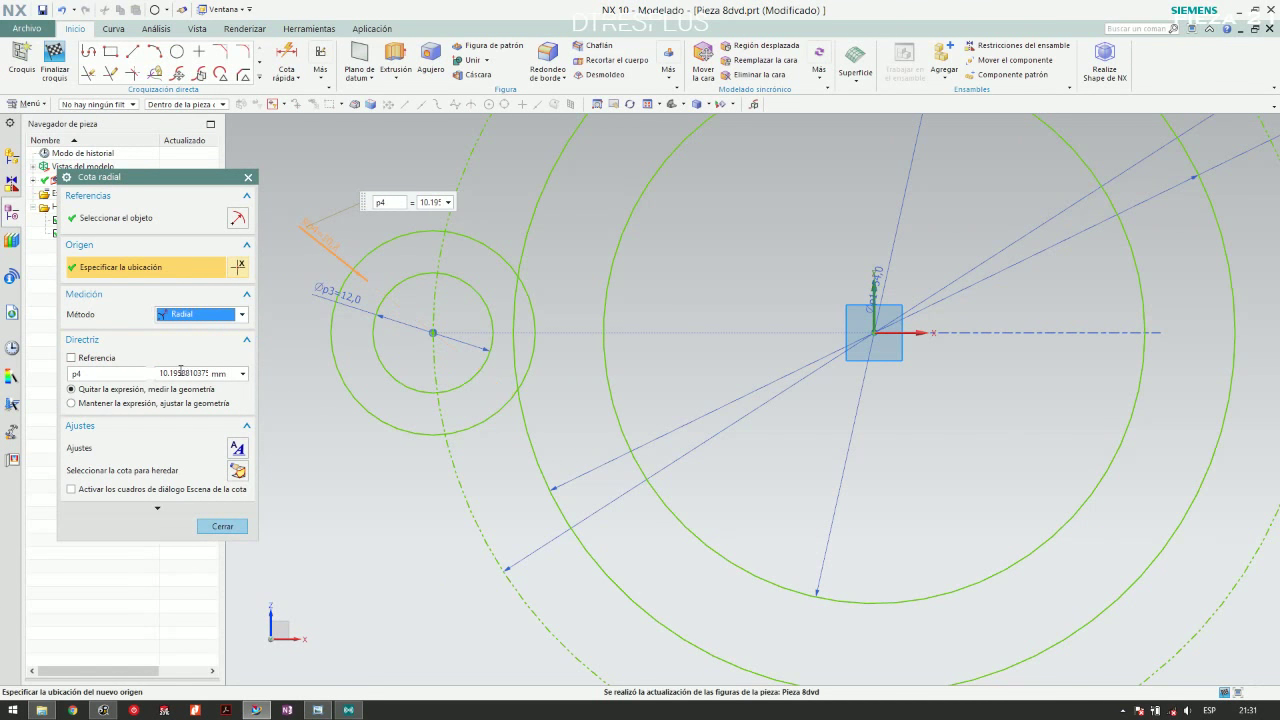
pyautogui.doubleClick(181, 373)
pyautogui.write('13')
pyautogui.press('Return')
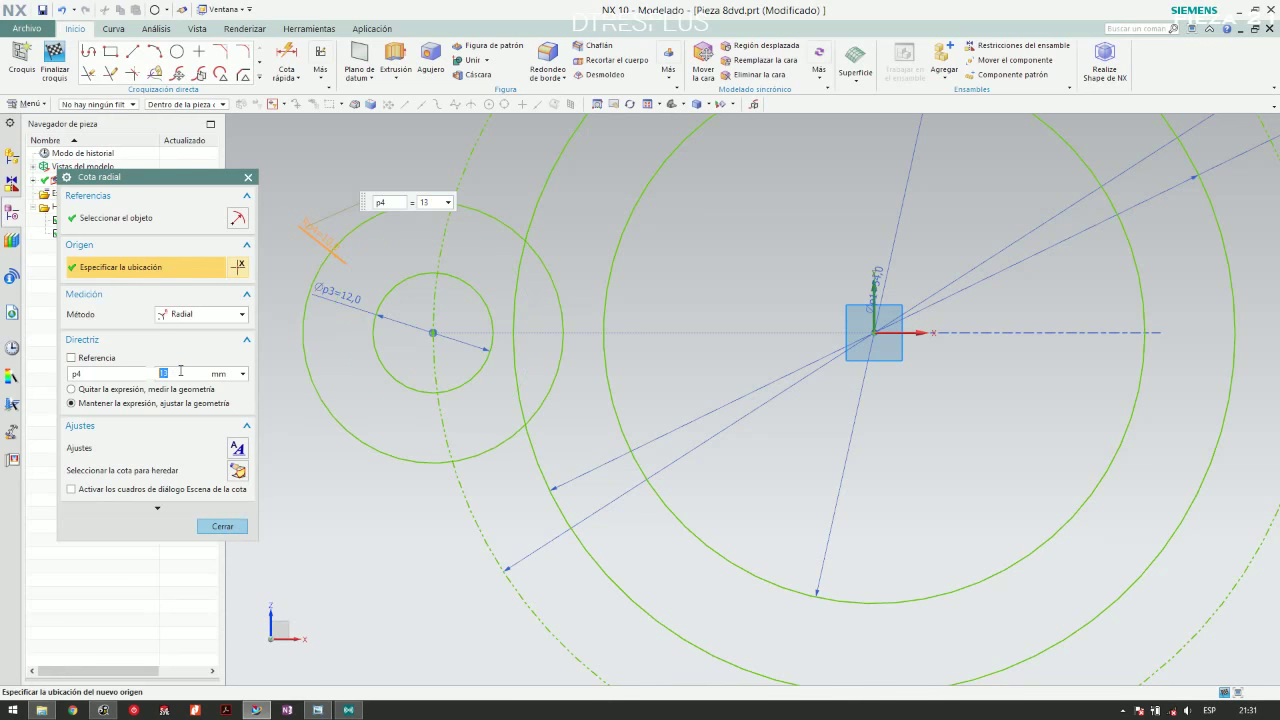
pyautogui.press('Escape')
# Consult the part drawing and sketch horizontal lines about 27.5 mm long above and 34.5 mm long below the lug circles
pyautogui.hotkey('alt', 'Tab')
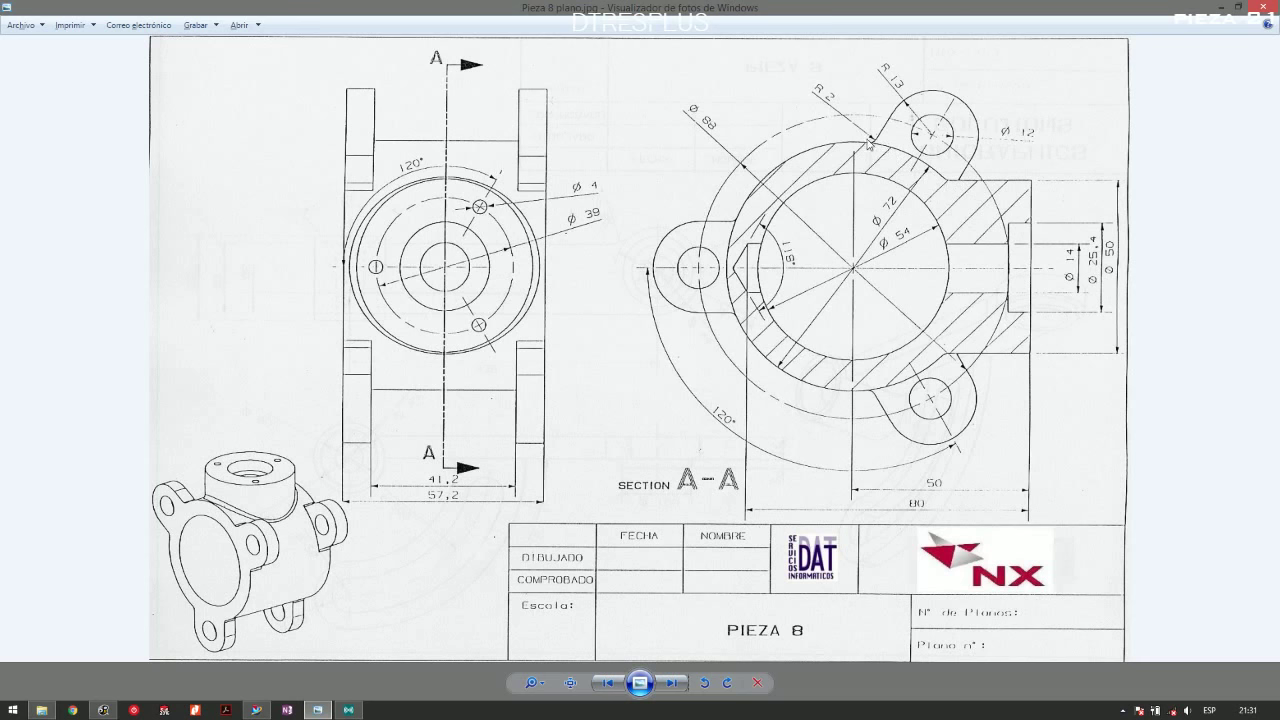
pyautogui.hotkey('alt', 'Tab')
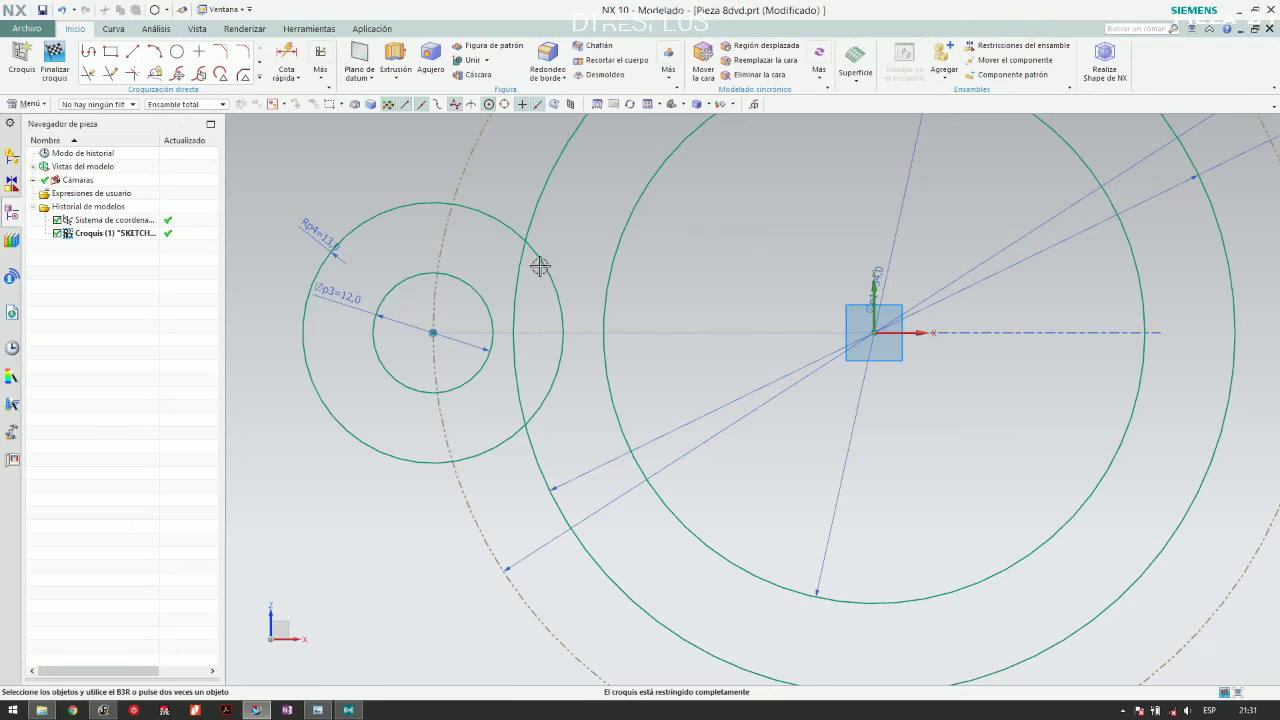
pyautogui.scroll(-3, 560, 290)
pyautogui.hotkey('alt', 'Tab')
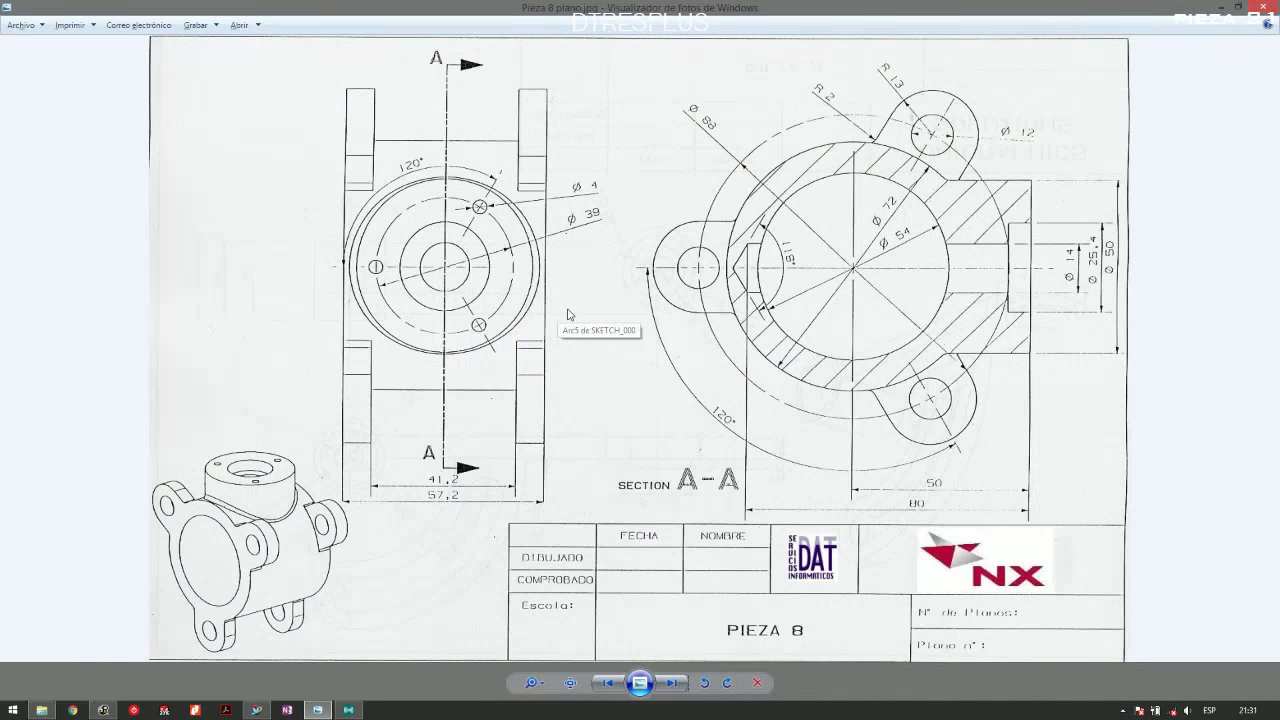
pyautogui.hotkey('alt', 'Tab')
pyautogui.scroll(3, 560, 230)
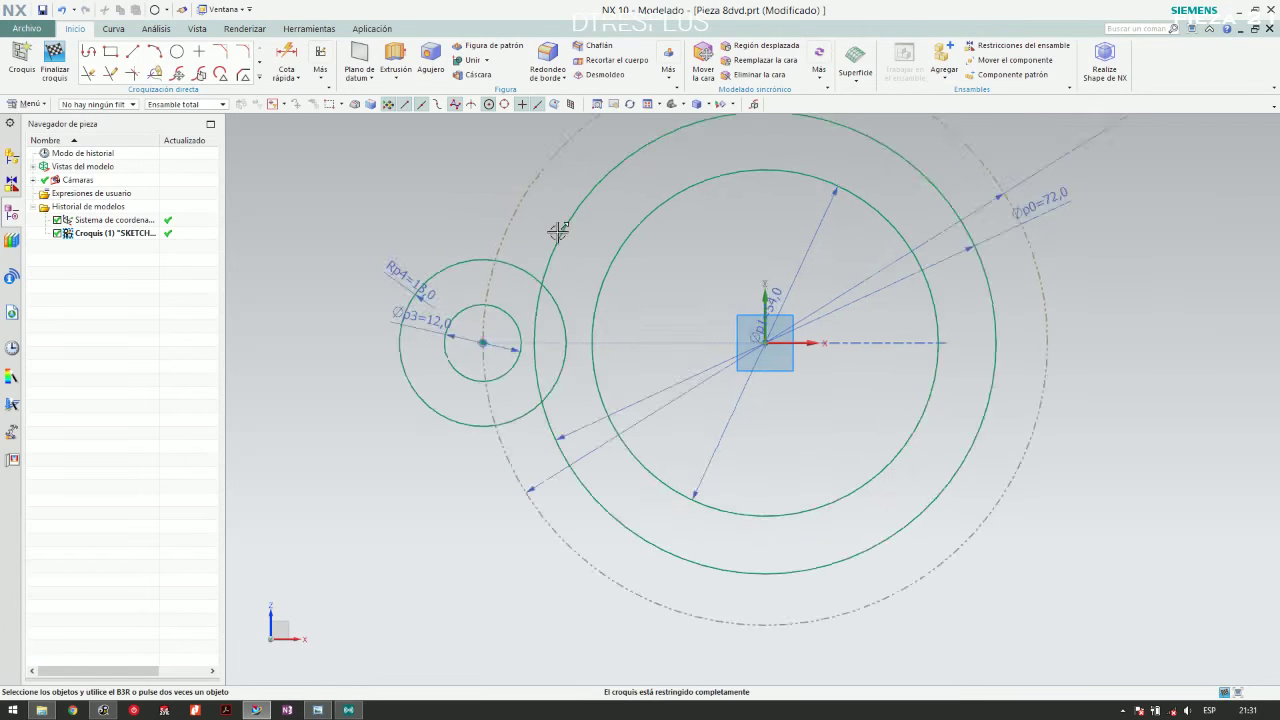
pyautogui.click(132, 52)
pyautogui.click(380, 245)
pyautogui.click(600, 245)
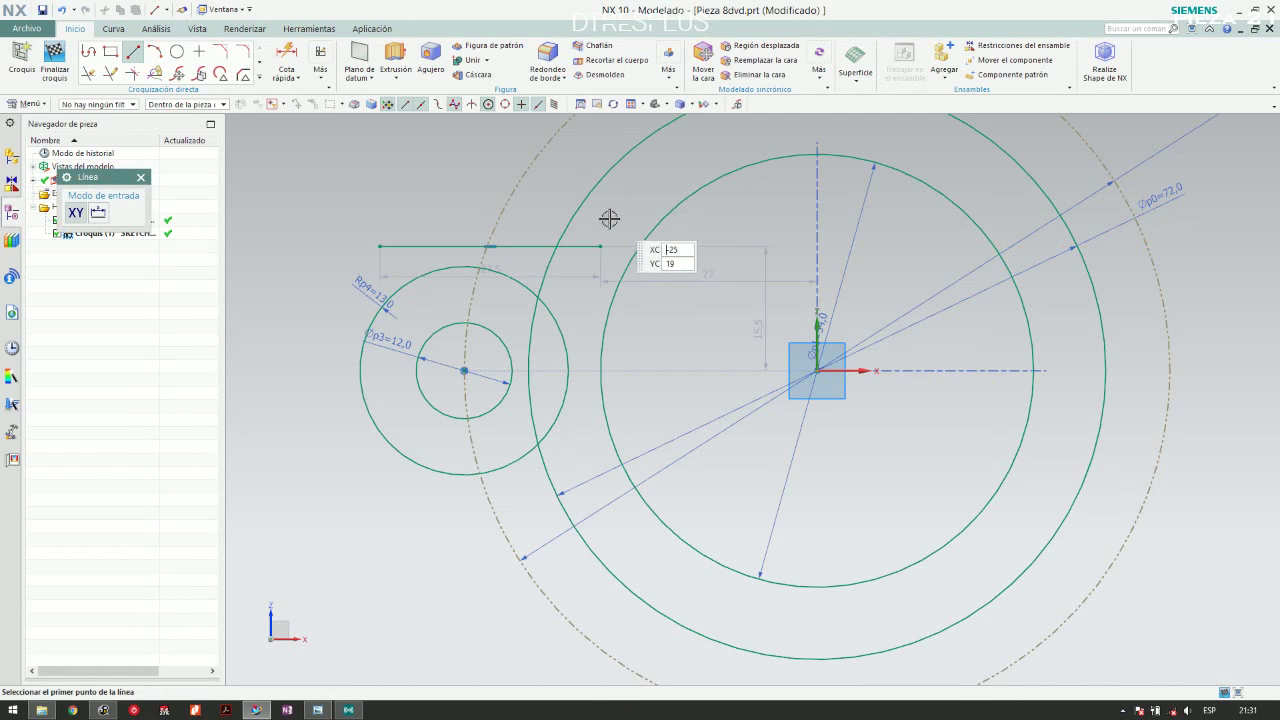
pyautogui.click(347, 518)
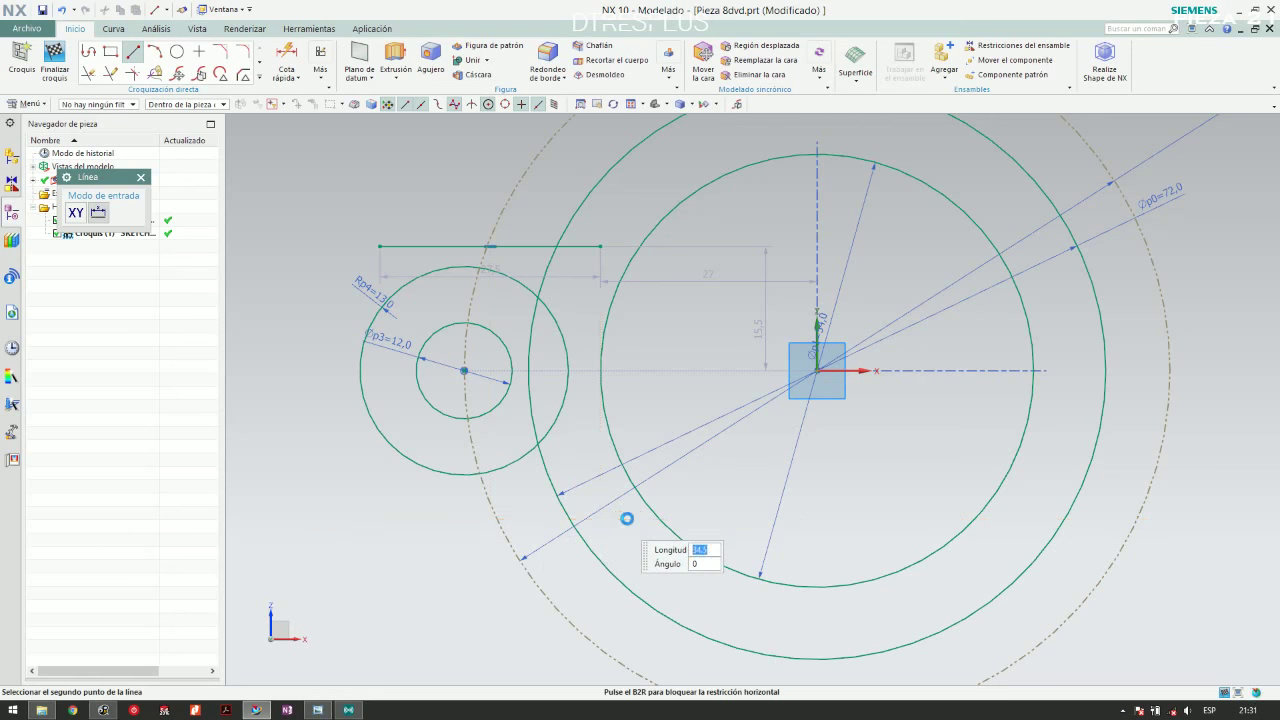
pyautogui.click(620, 518)
pyautogui.press('Escape')
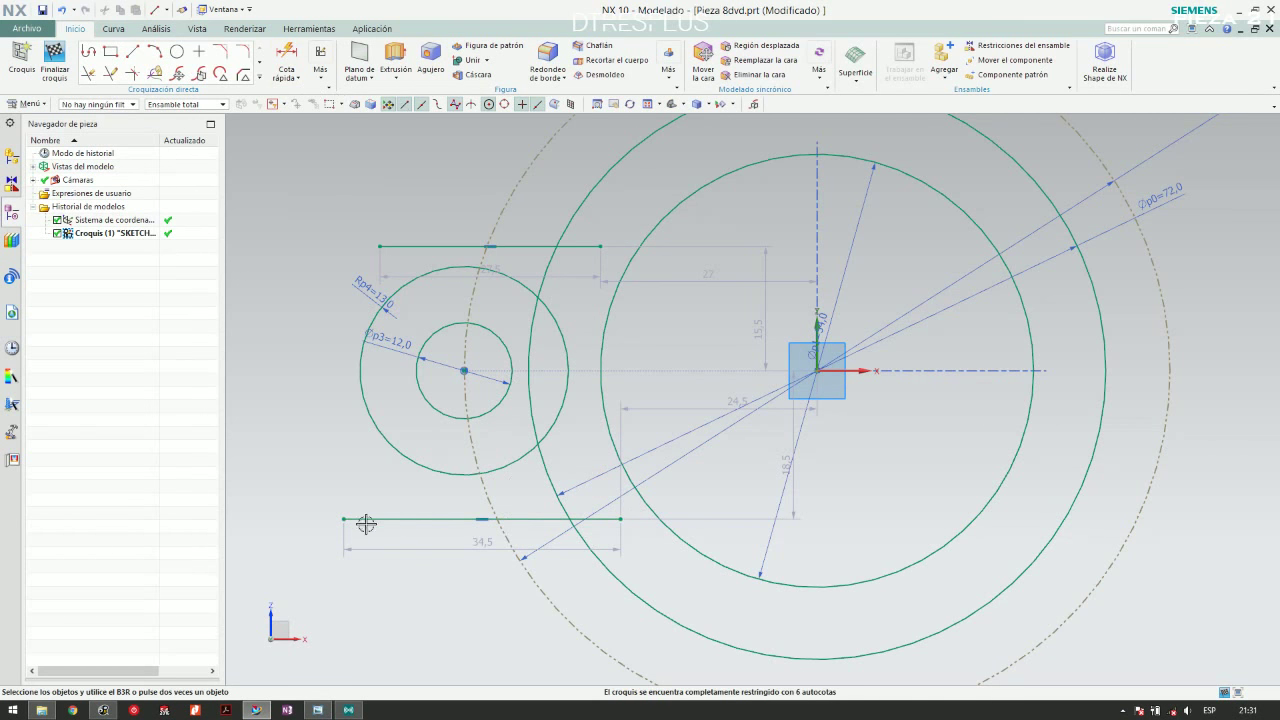
# Move the two horizontal lines onto the 13 mm radius lug circle so each is tangent to it
pyautogui.moveTo(343, 518)
pyautogui.mouseDown()
pyautogui.moveTo(377, 489)
pyautogui.moveTo(344, 500)
pyautogui.moveTo(451, 476)
pyautogui.mouseUp()
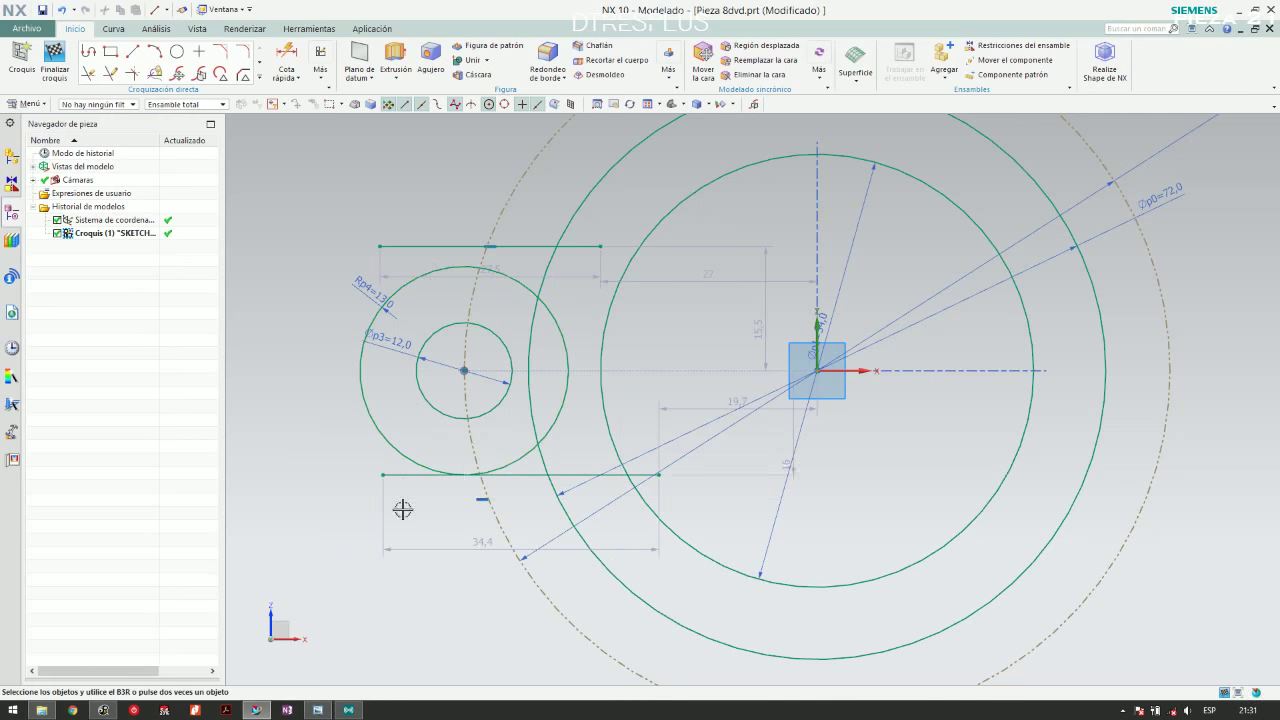
pyautogui.moveTo(441, 246); pyautogui.dragTo(460, 262)
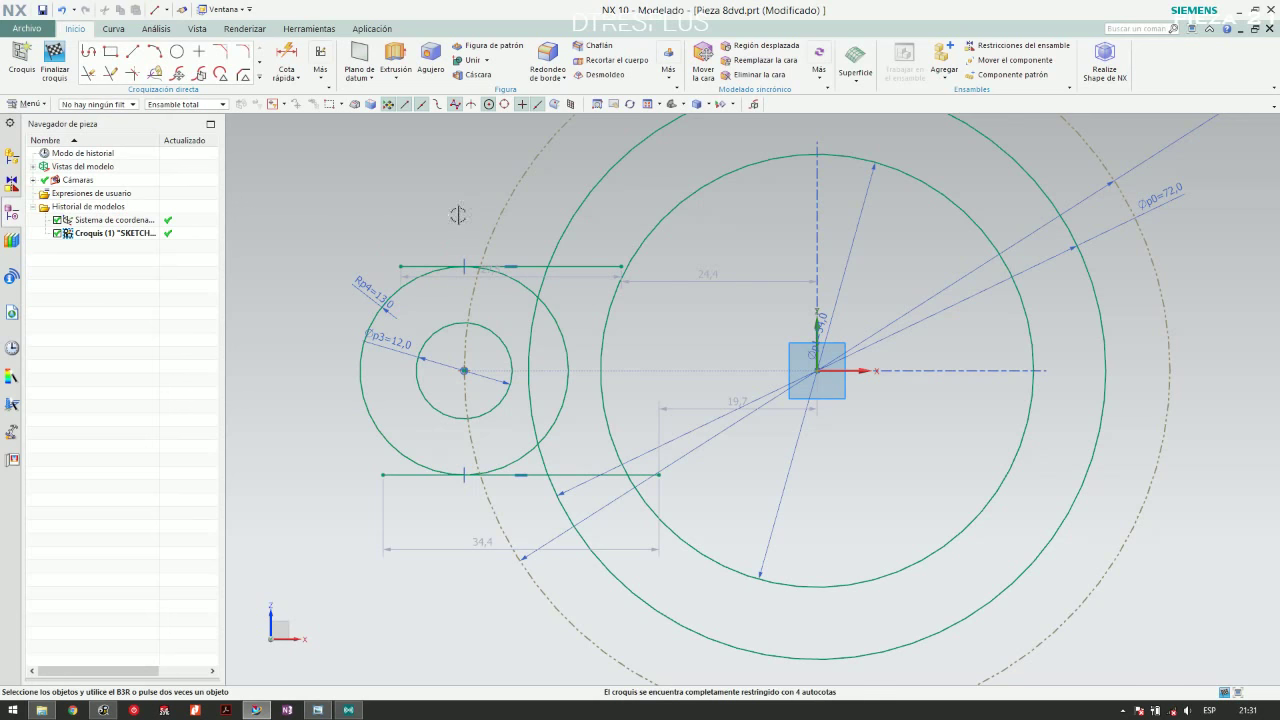
pyautogui.scroll(5, 449, 246)
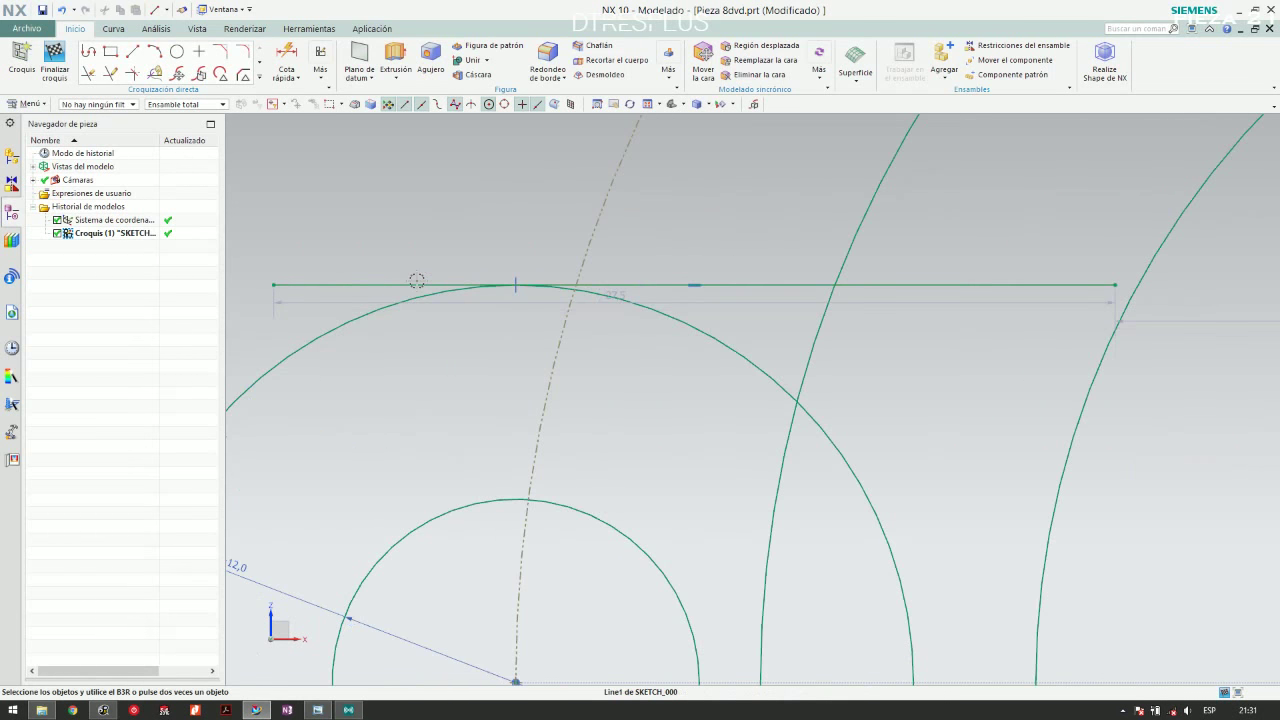
pyautogui.scroll(-6, 520, 260)
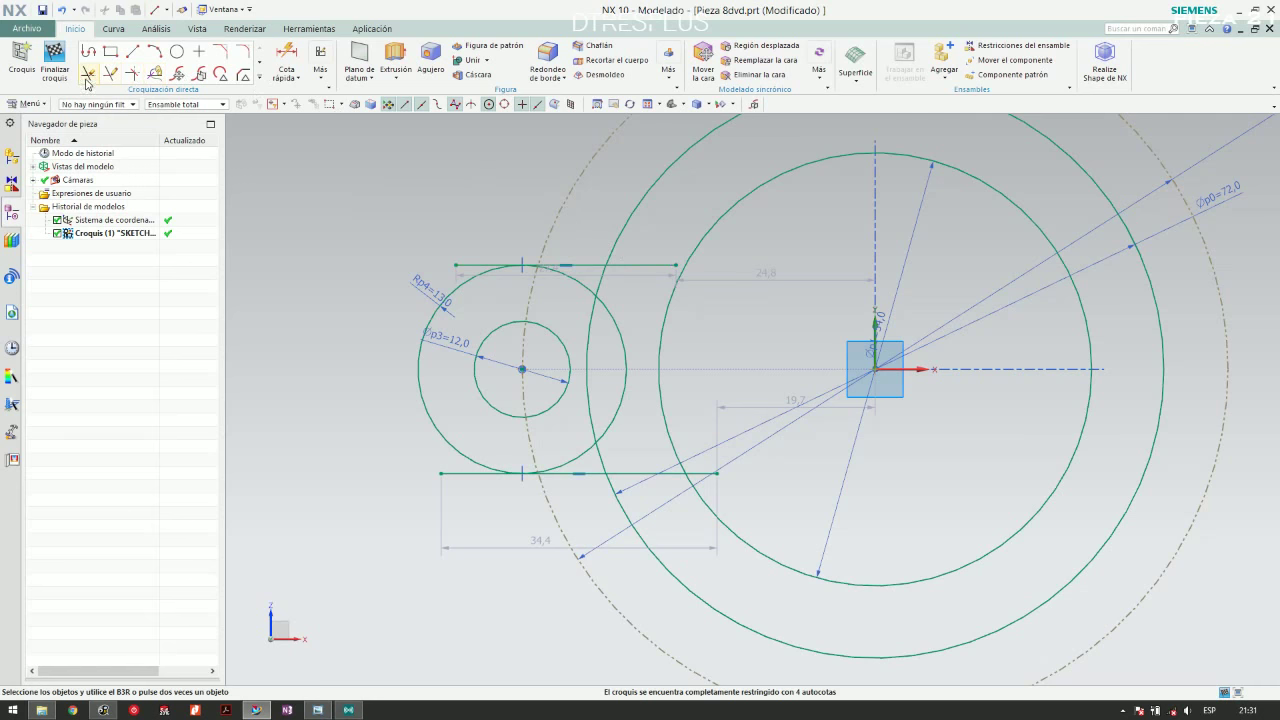
# Trim both tangent lines with Quick Trim so the lug sides run only from their tangent points to the 72 mm circle
pyautogui.click(88, 74)
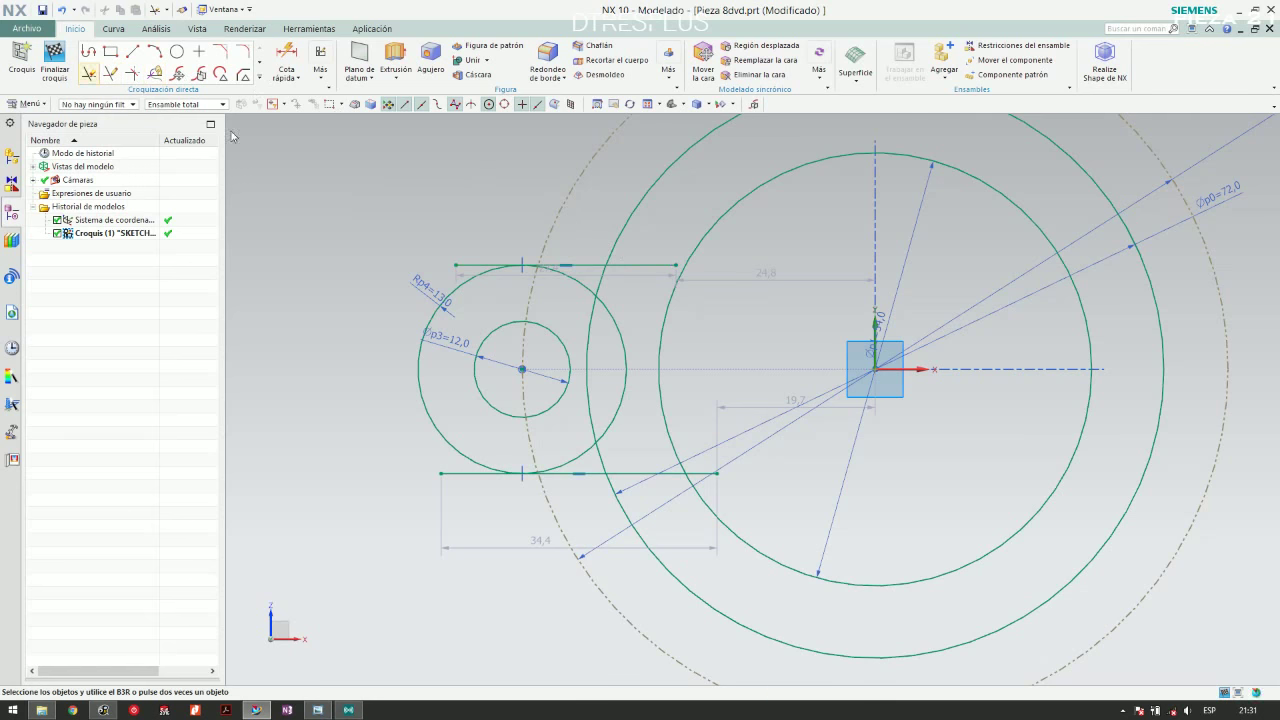
pyautogui.click(465, 474)
pyautogui.click(648, 473)
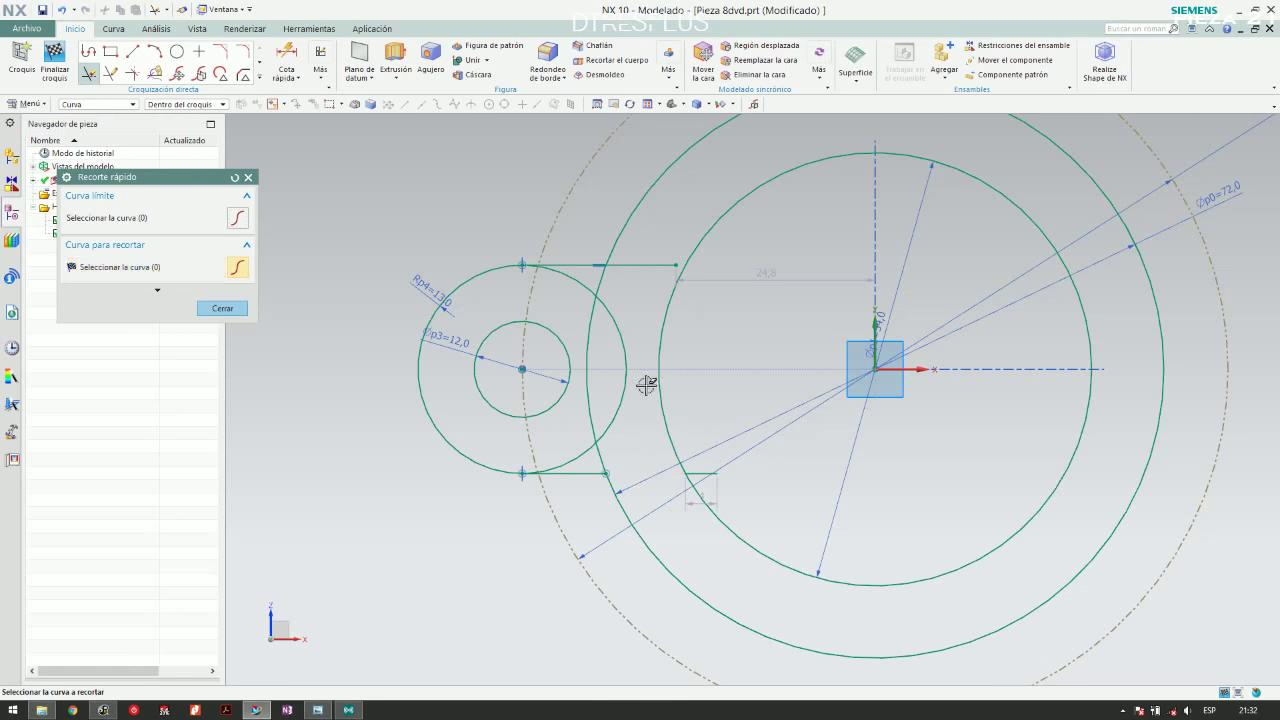
pyautogui.click(641, 265)
pyautogui.middleClick(736, 468)
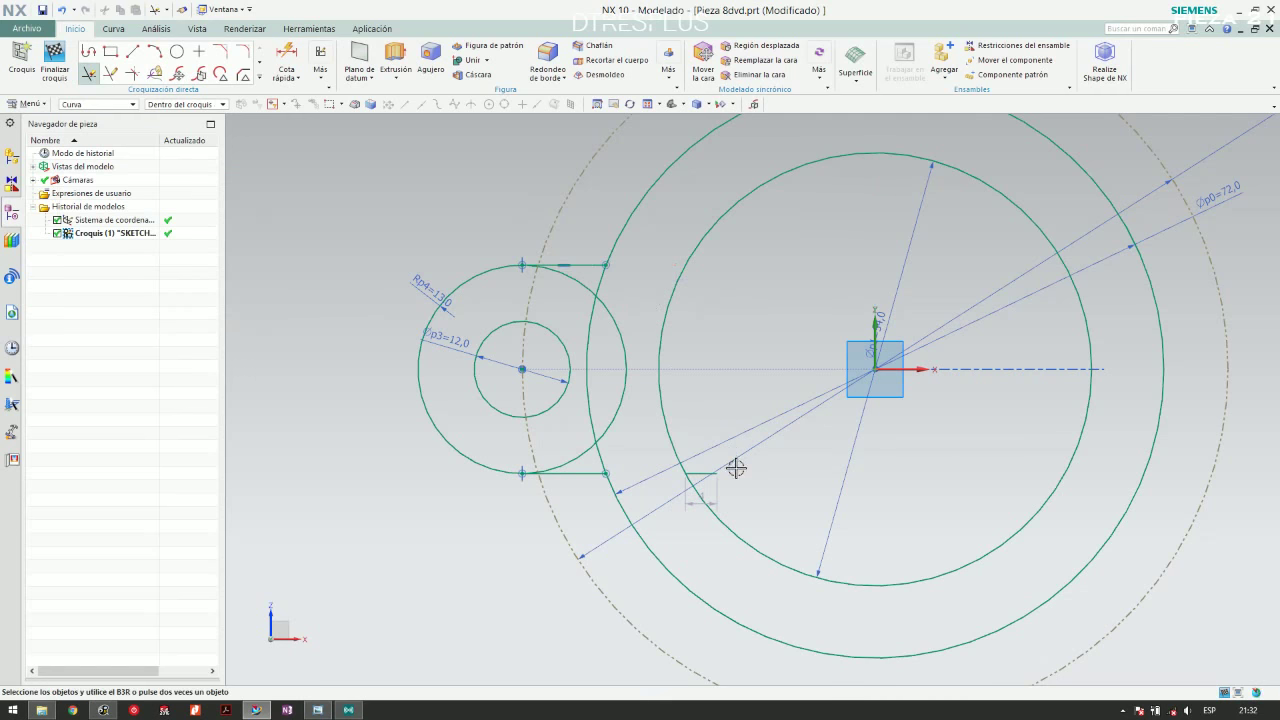
# Delete the leftover piece of the lower line inside the 54 mm circle
pyautogui.scroll(5, 736, 468)
pyautogui.click(648, 480)
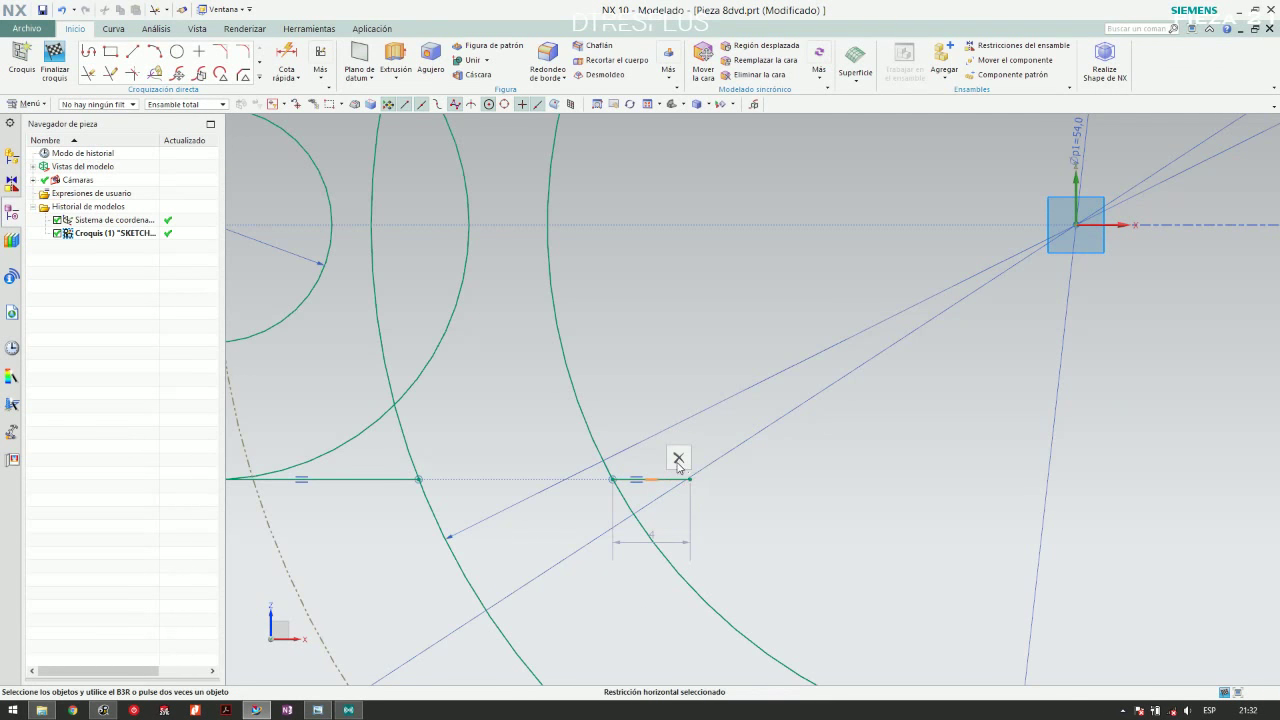
pyautogui.click(675, 480)
pyautogui.click(699, 458)
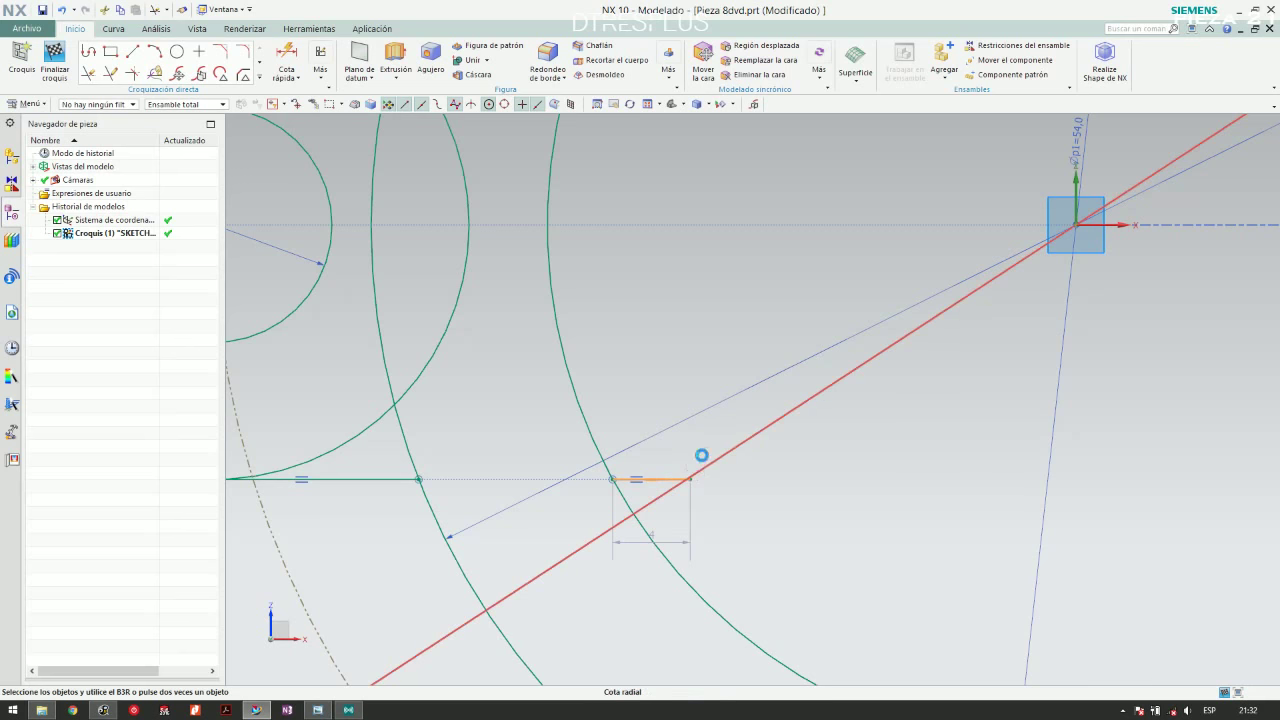
pyautogui.scroll(-5, 737, 423)
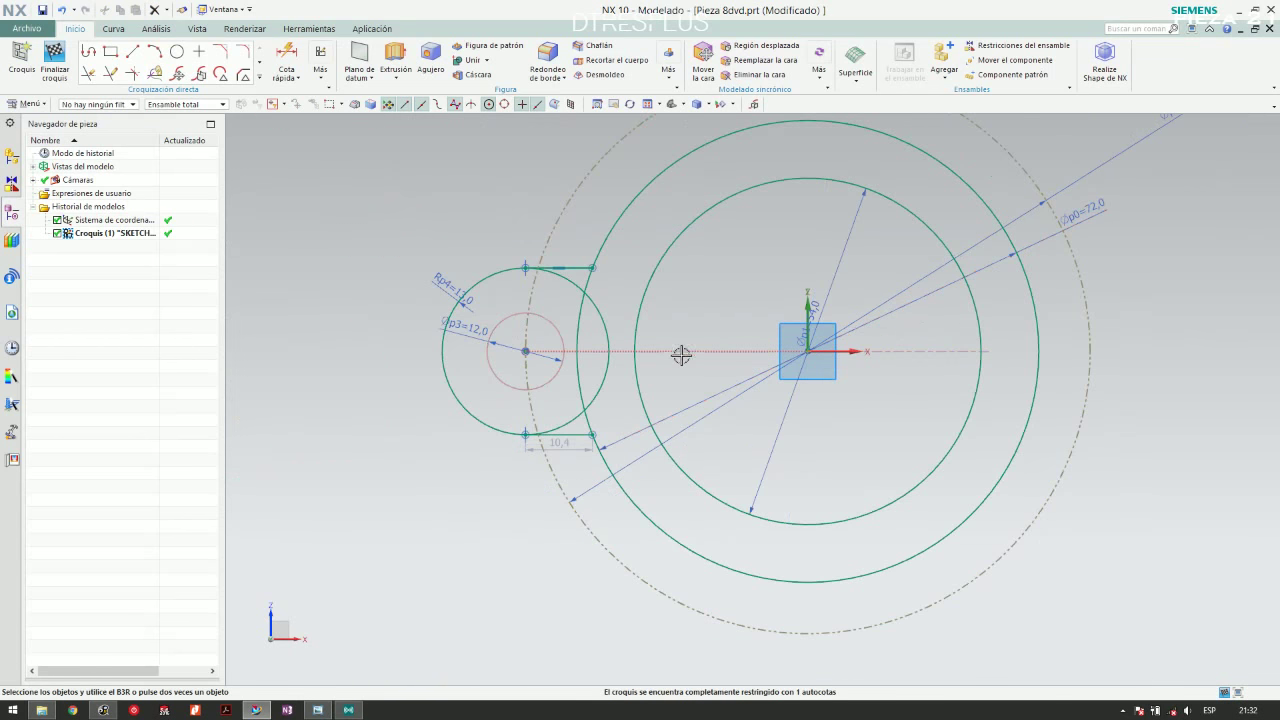
# Fillet both corners where the lug's tangent lines meet the 72 mm circle with a 2 mm radius
pyautogui.scroll(2, 630, 258)
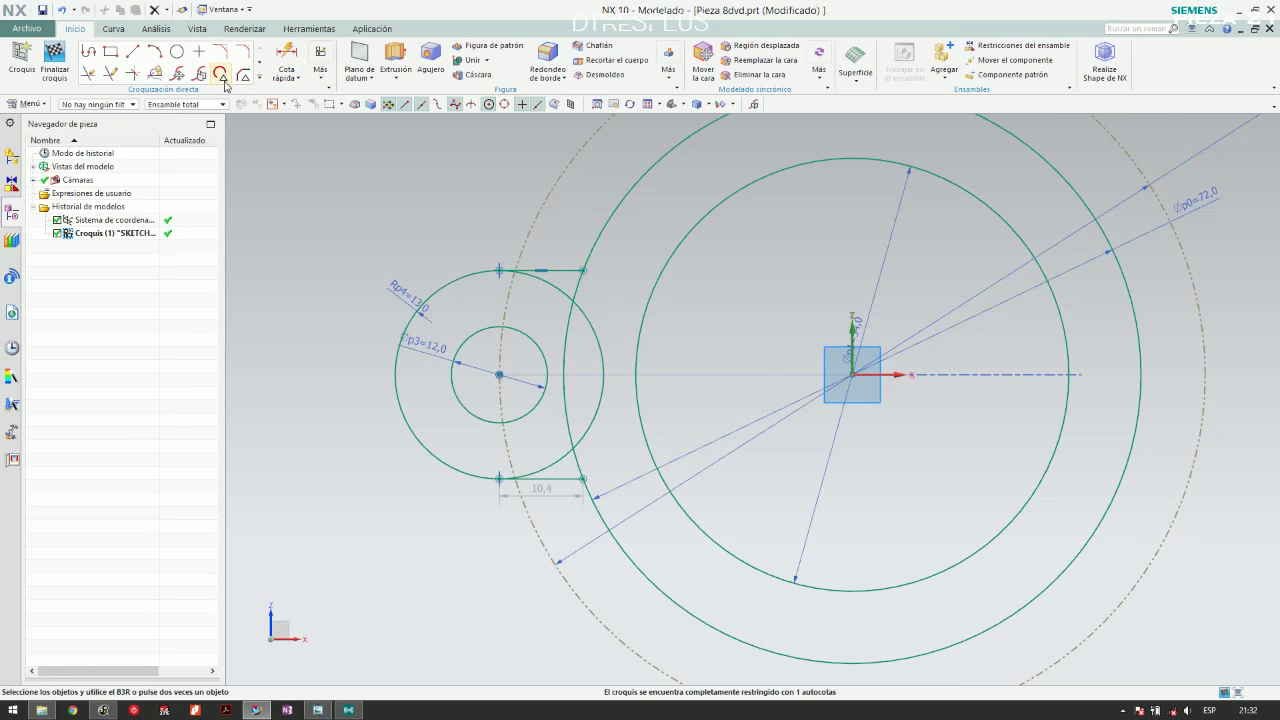
pyautogui.click(241, 53)
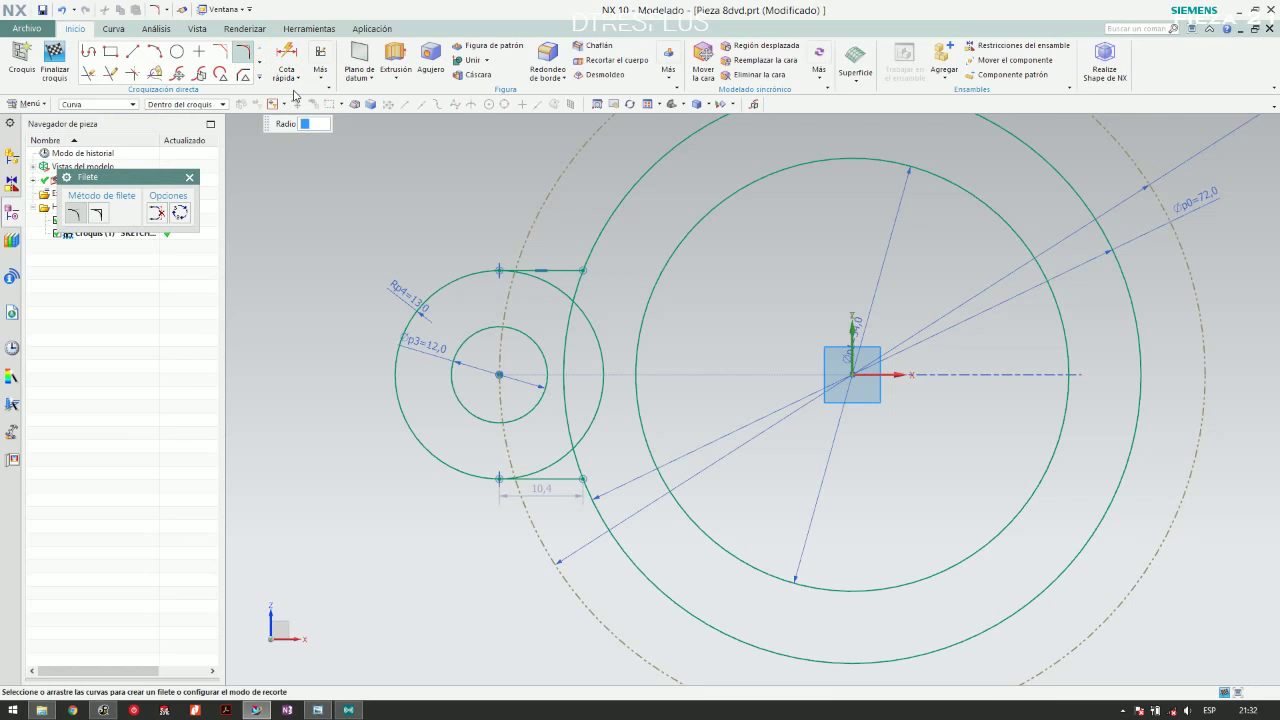
pyautogui.scroll(3, 594, 267)
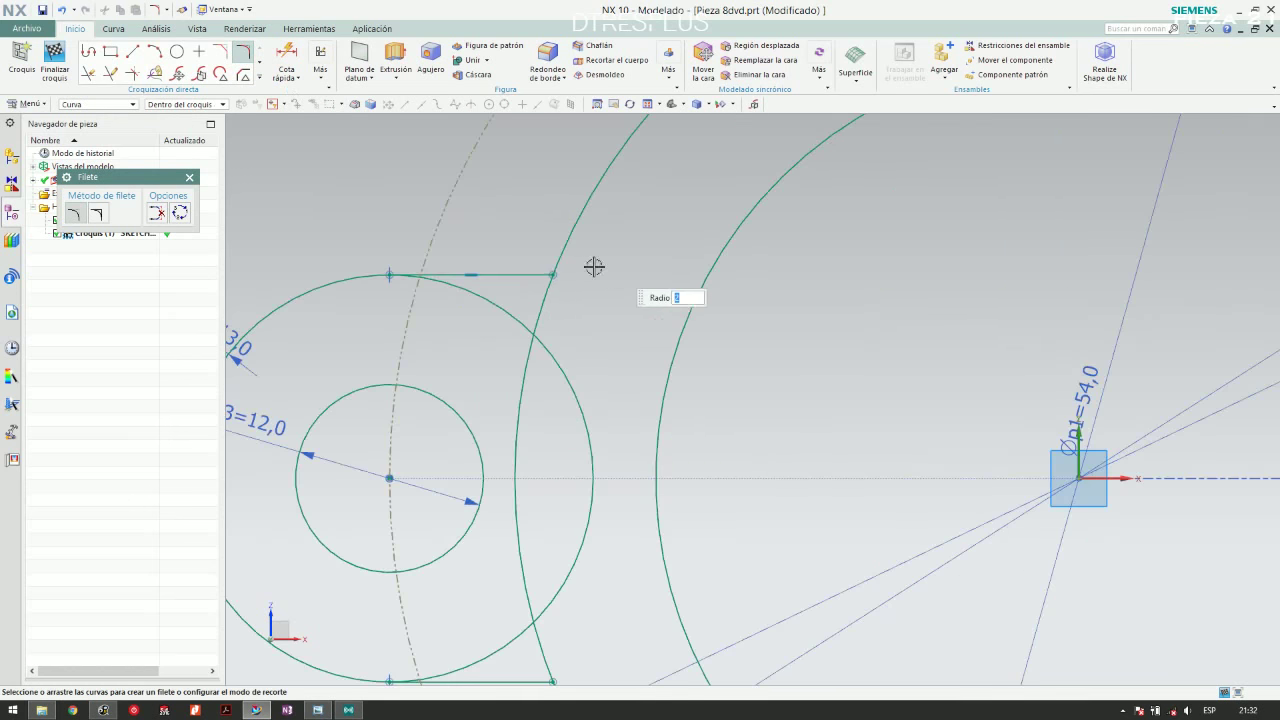
pyautogui.click(557, 274)
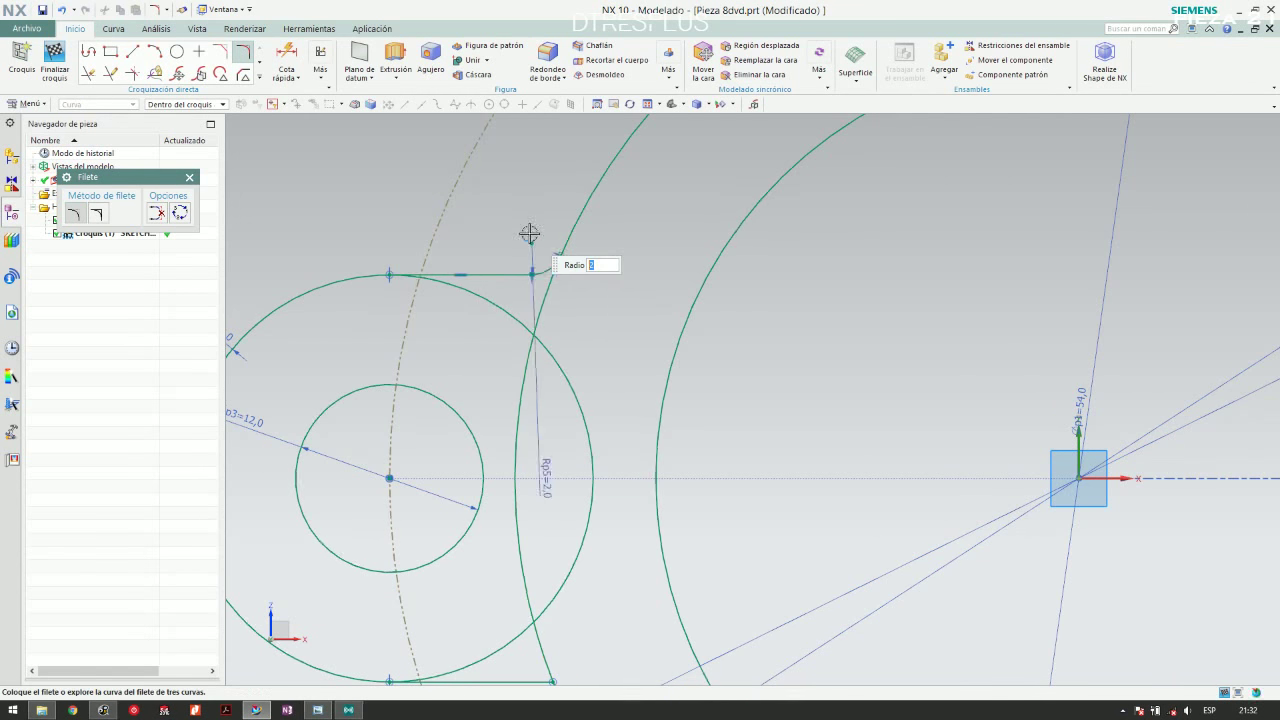
pyautogui.click(529, 233)
pyautogui.scroll(-3, 614, 314)
pyautogui.scroll(4, 586, 471)
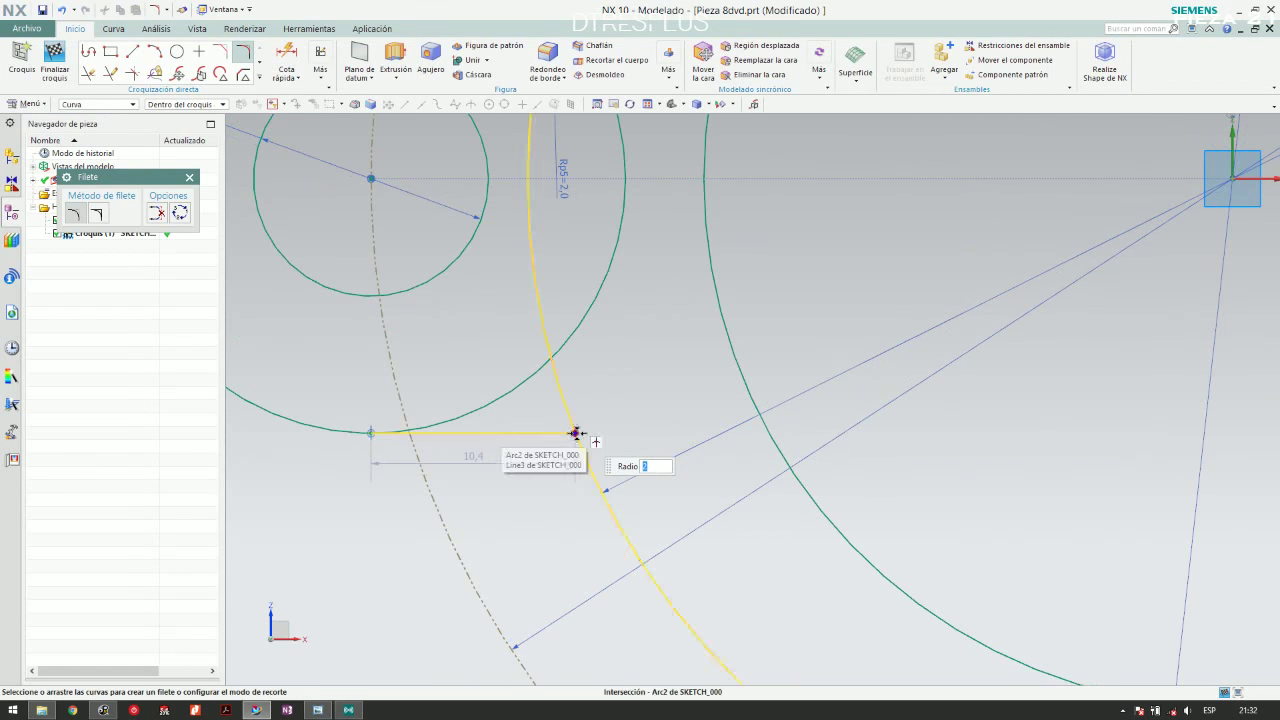
pyautogui.click(575, 433)
pyautogui.click(534, 512)
pyautogui.scroll(-3, 545, 490)
pyautogui.press('Escape')
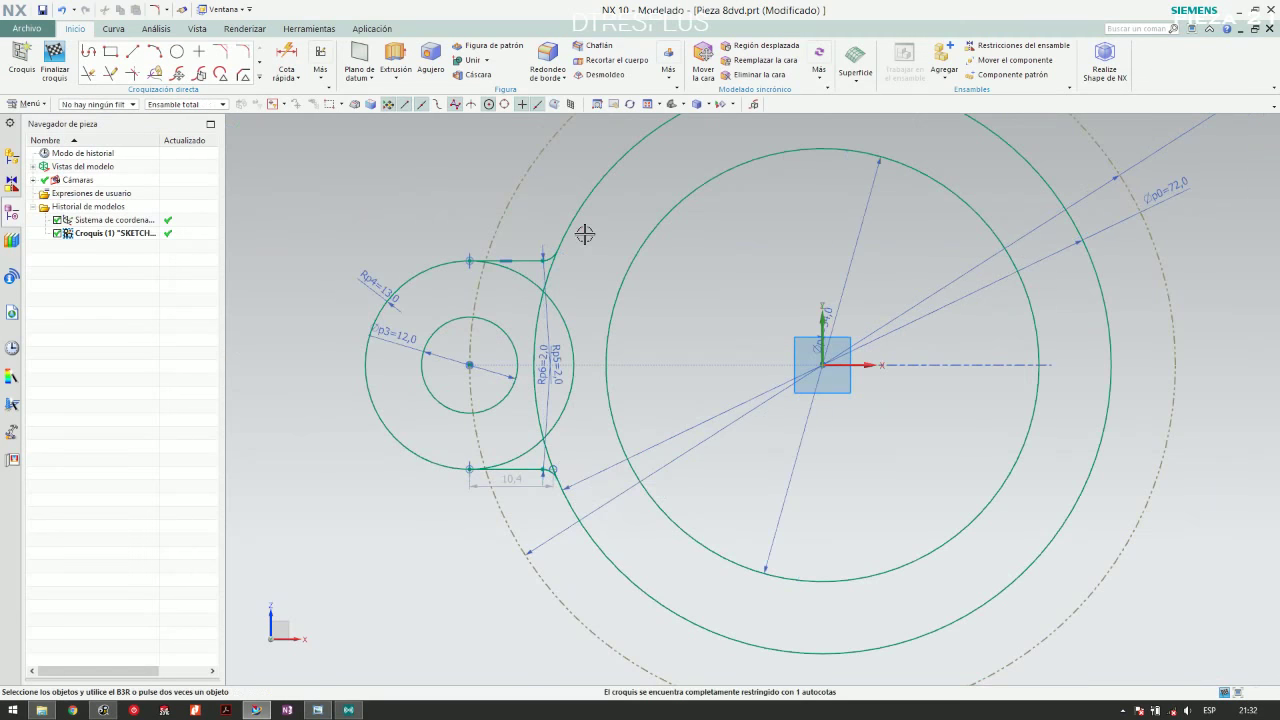
pyautogui.scroll(-2, 585, 233)
pyautogui.scroll(4, 587, 231)
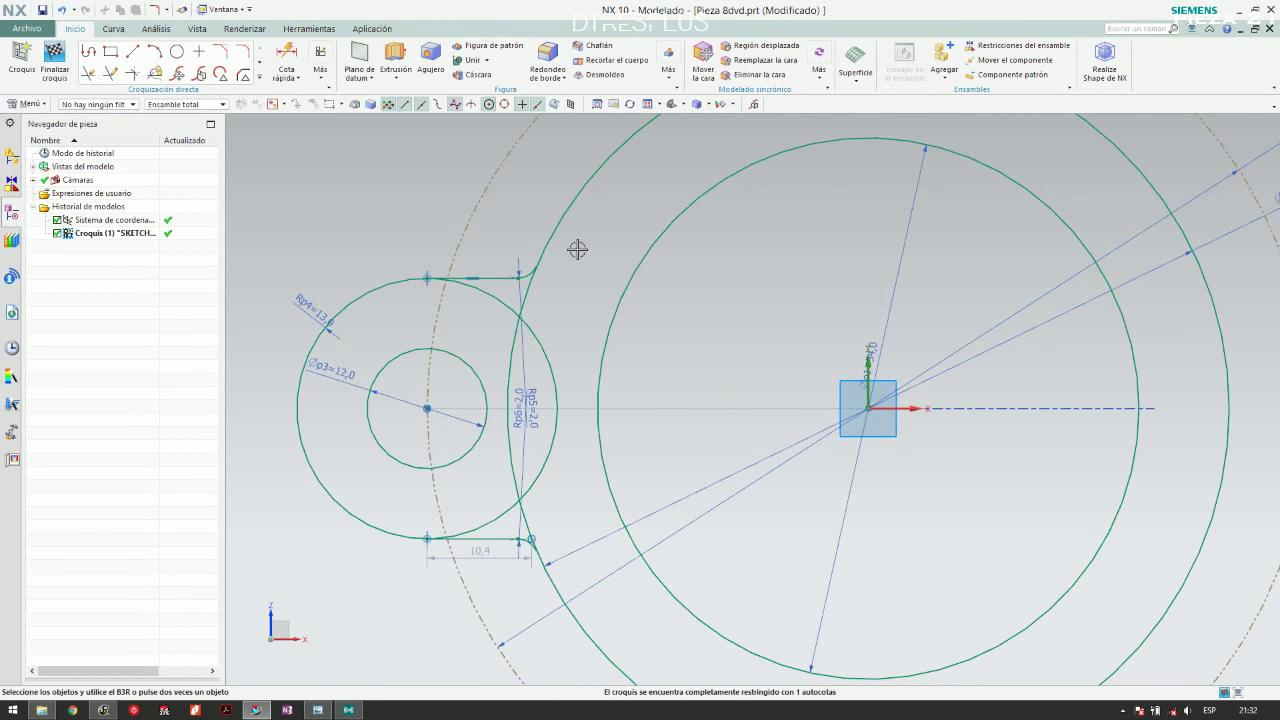
# Trim away the inner arcs of the 13 mm radius lug circle with Quick Trim, leaving only its rounded outer end
pyautogui.click(89, 74)
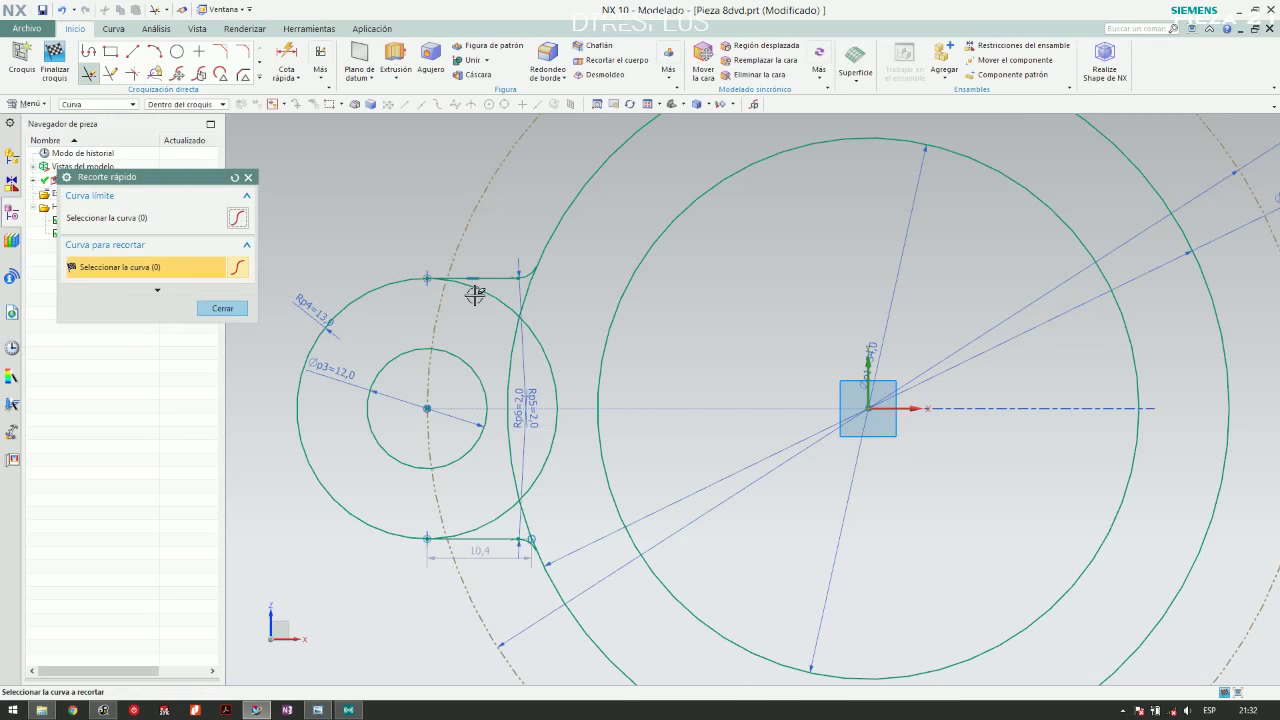
pyautogui.click(499, 300)
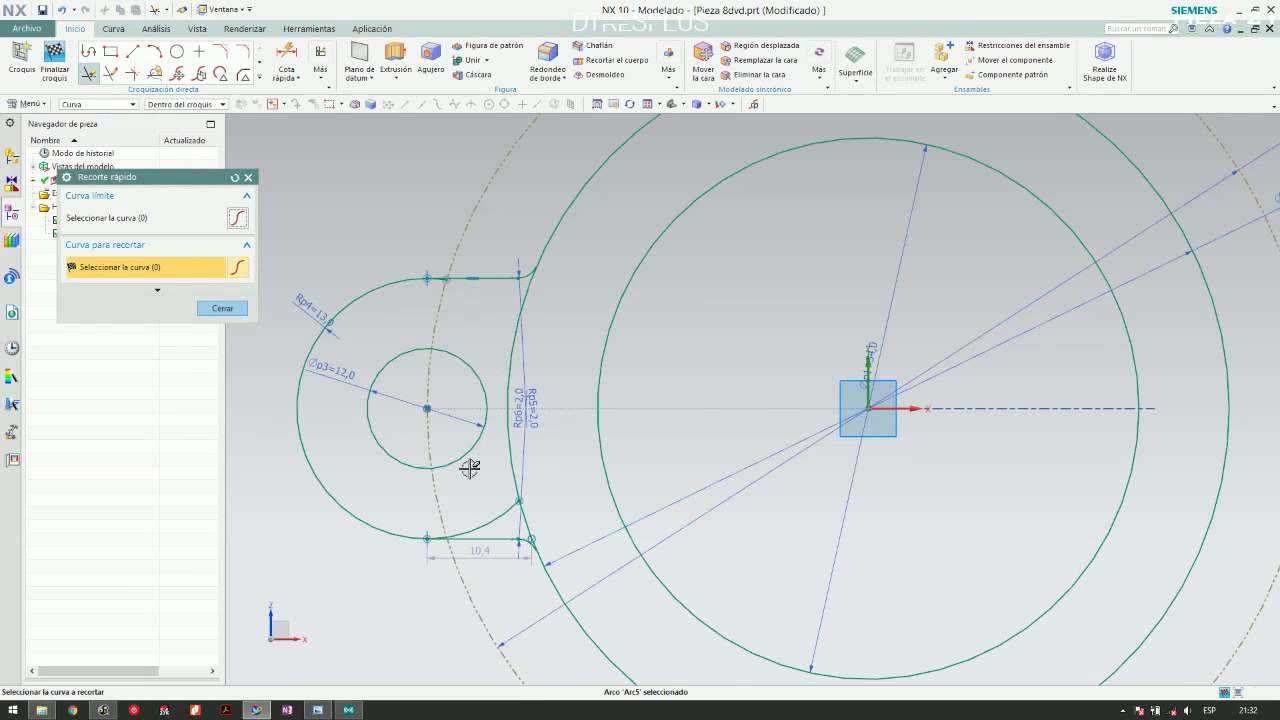
pyautogui.scroll(8, 437, 260)
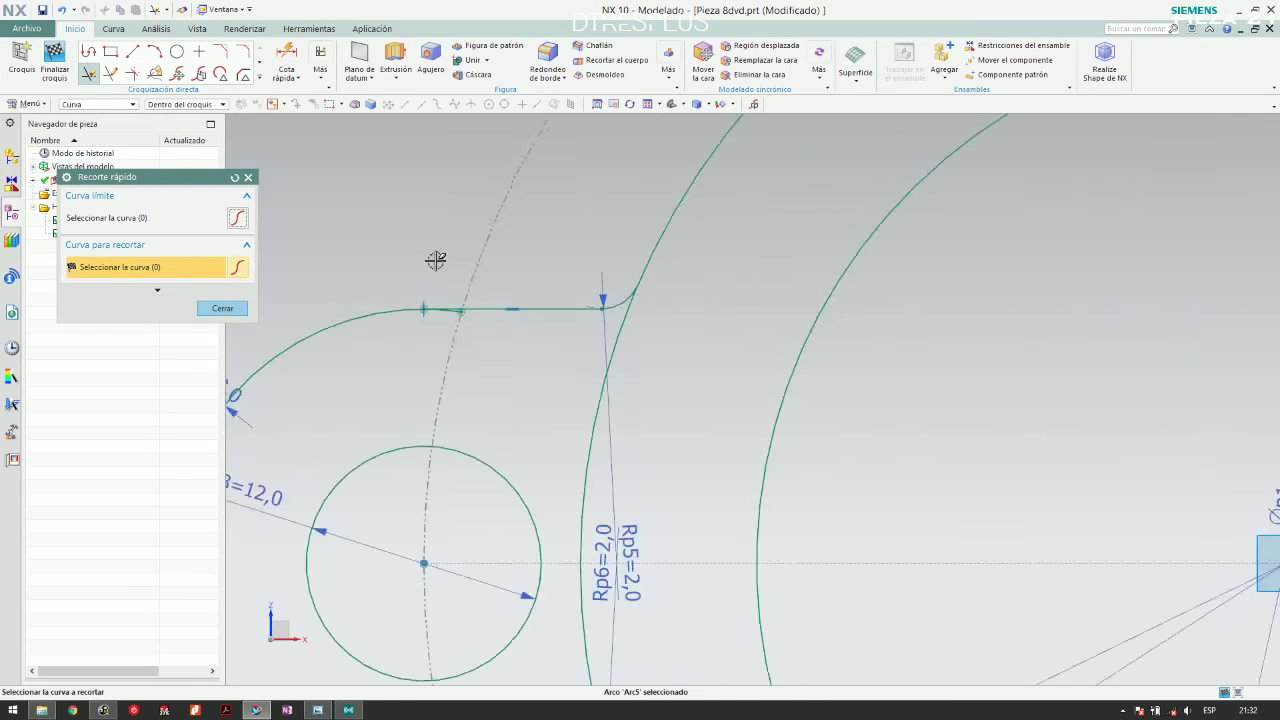
pyautogui.scroll(-5, 455, 430)
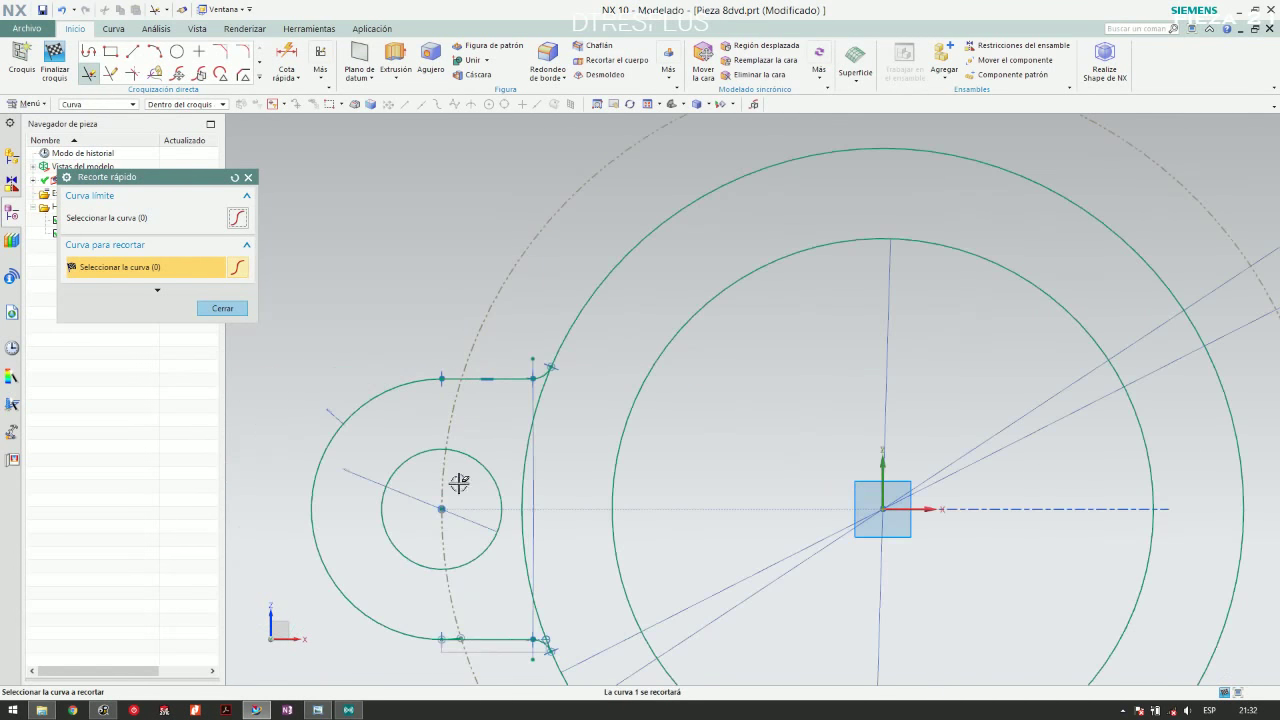
pyautogui.scroll(1, 450, 643)
pyautogui.scroll(5, 450, 643)
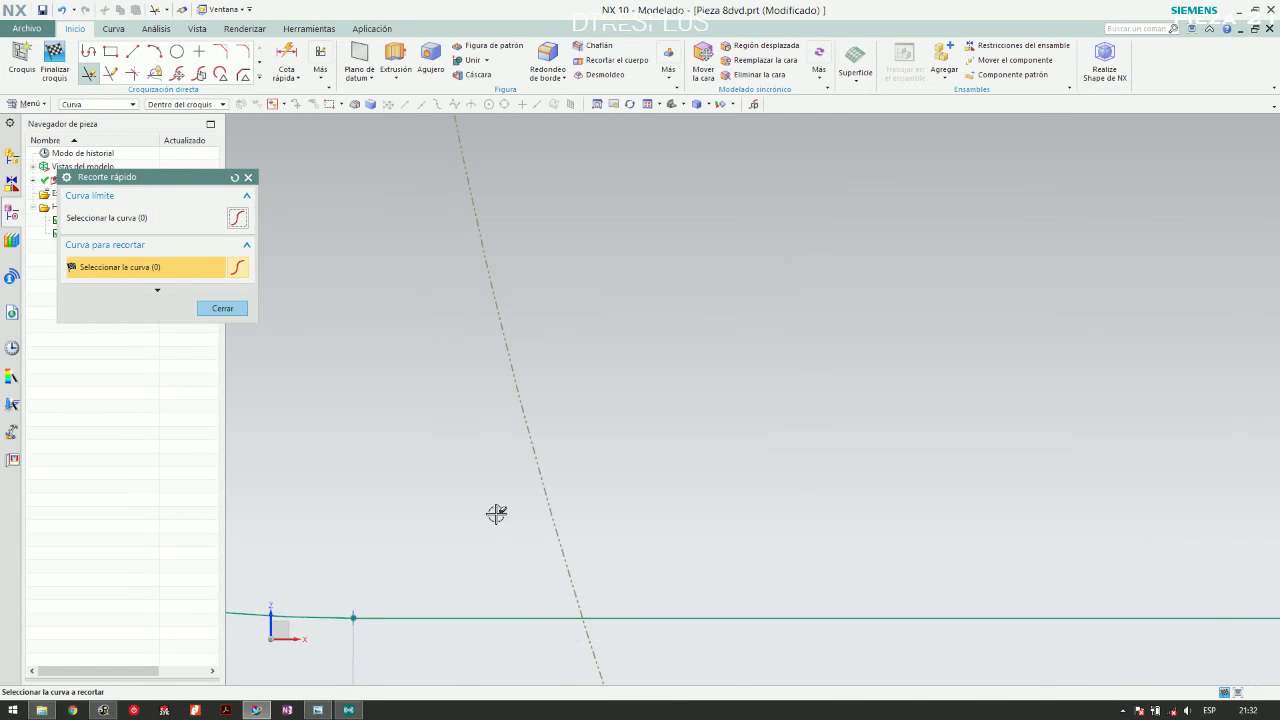
pyautogui.scroll(-6, 494, 514)
pyautogui.scroll(-3, 497, 512)
pyautogui.press('Escape')
pyautogui.scroll(5, 600, 405)
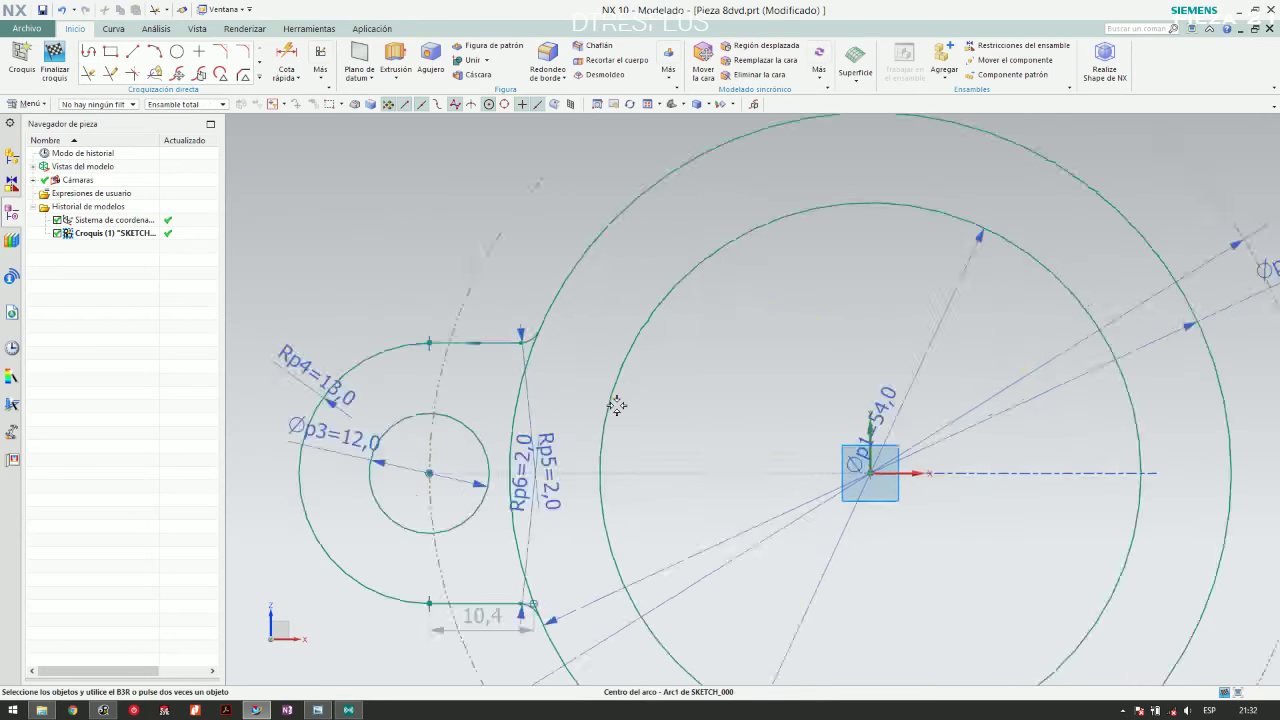
pyautogui.scroll(-2, 565, 399)
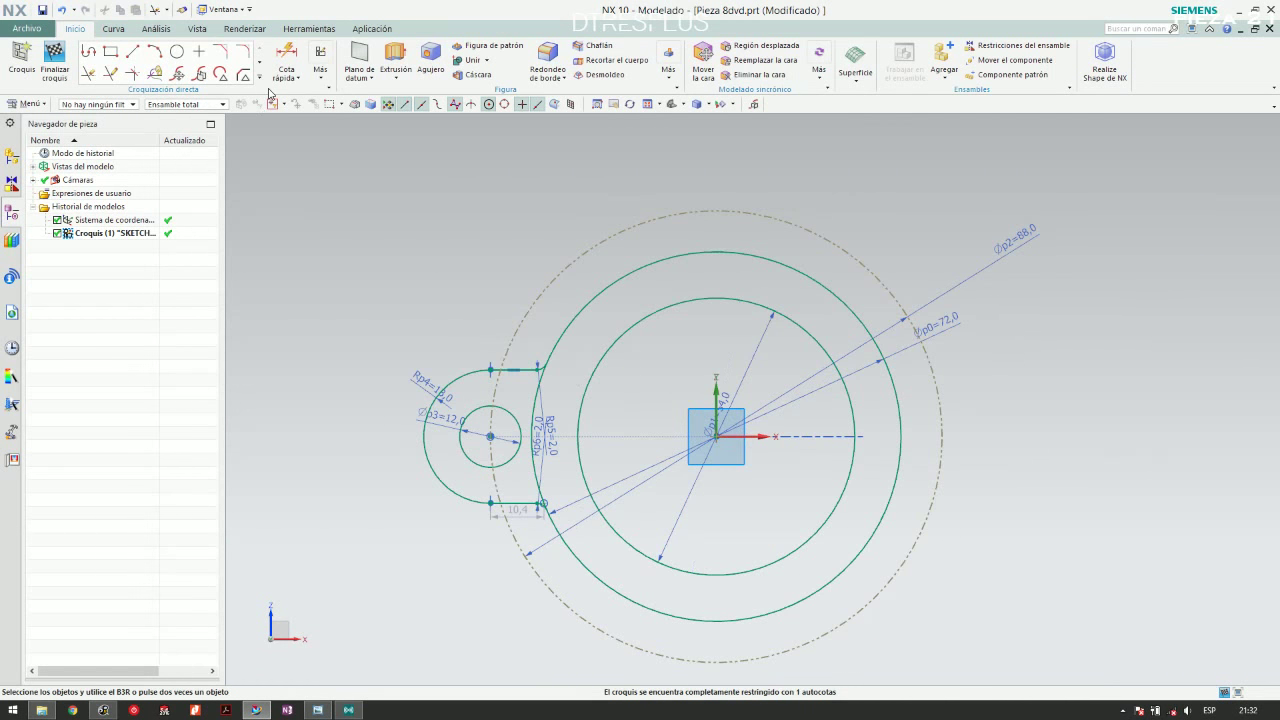
# Set up a circular Pattern Curve of the filleted lug outline, using the sketch origin as the rotation point
pyautogui.click(320, 72)
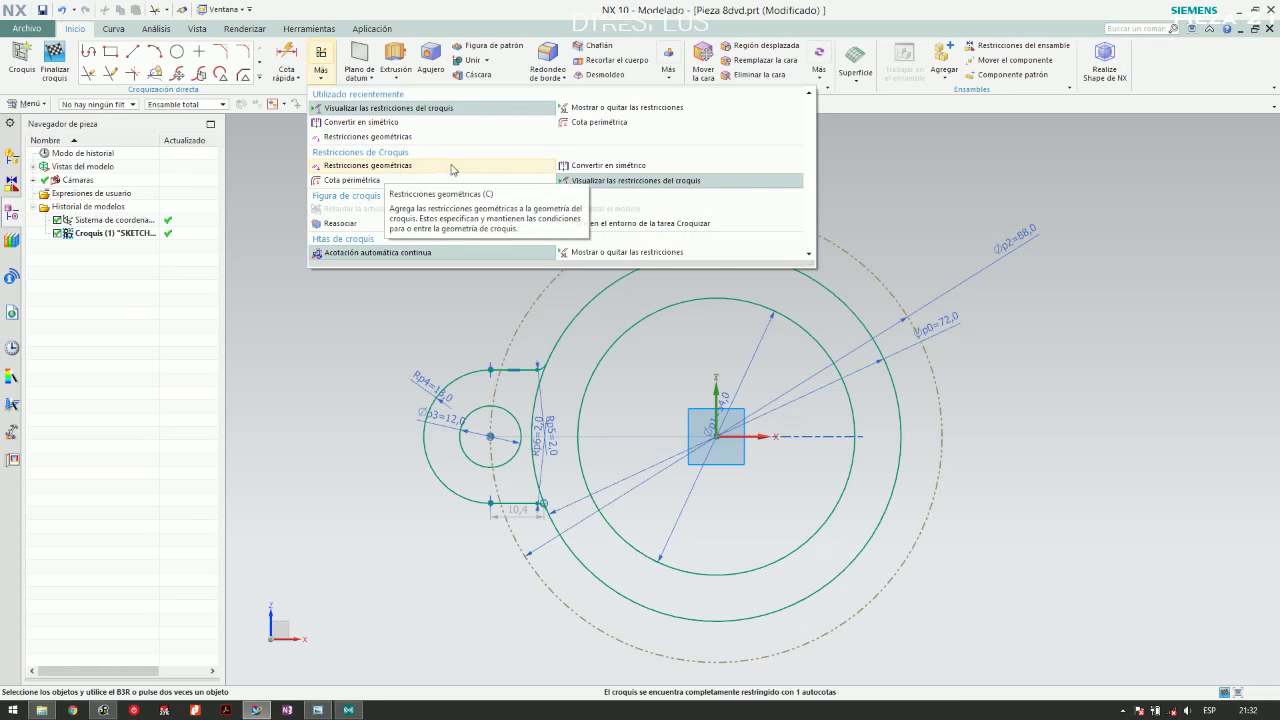
pyautogui.click(259, 77)
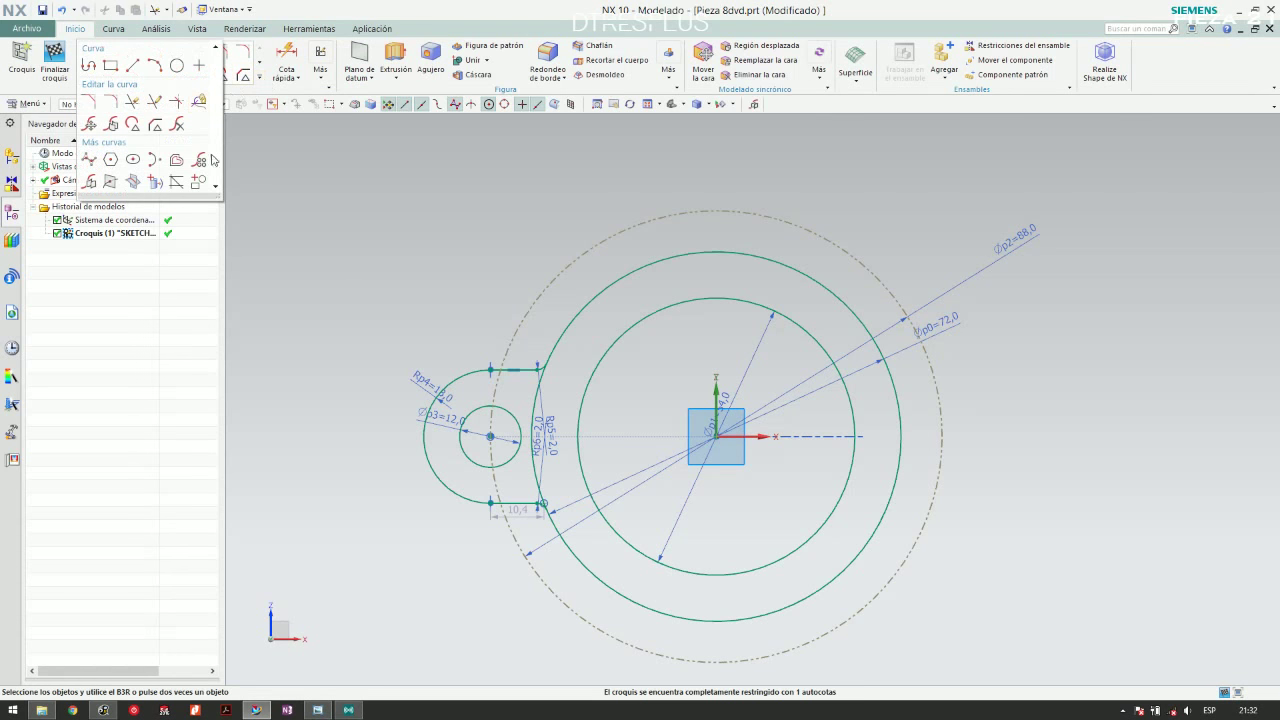
pyautogui.click(205, 168)
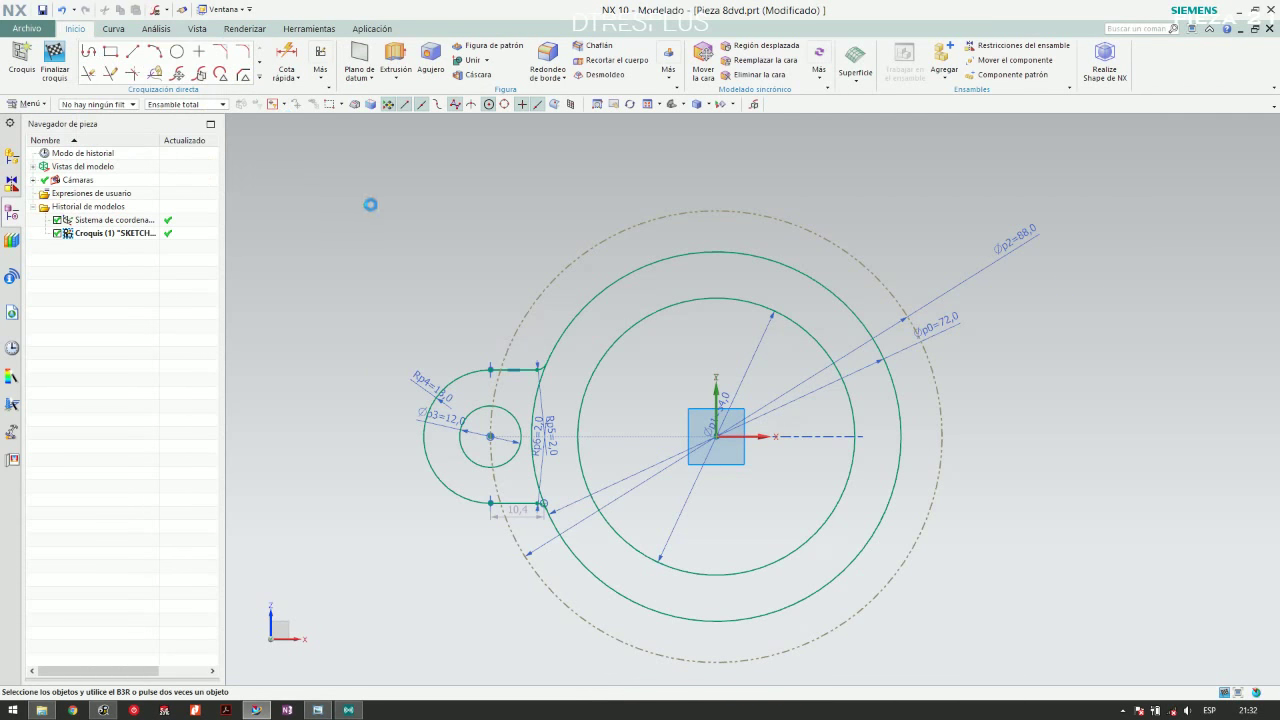
pyautogui.click(190, 265)
pyautogui.click(195, 293)
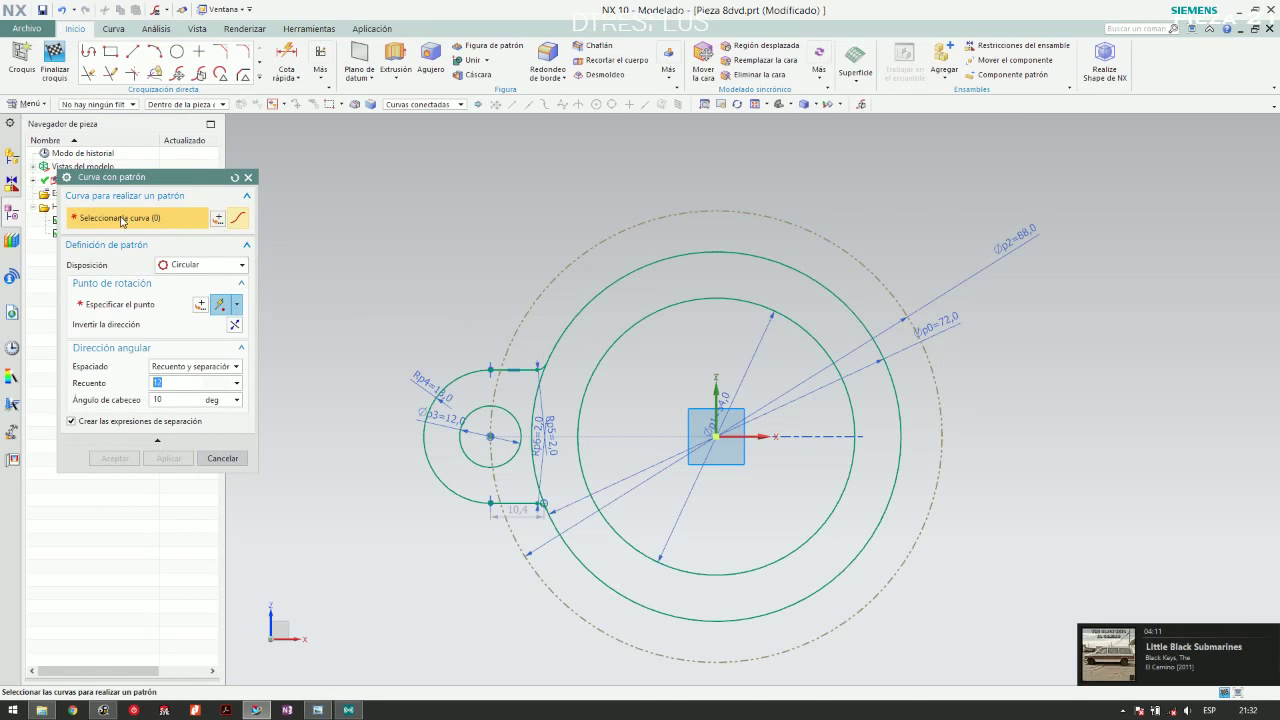
pyautogui.scroll(-6, 465, 345)
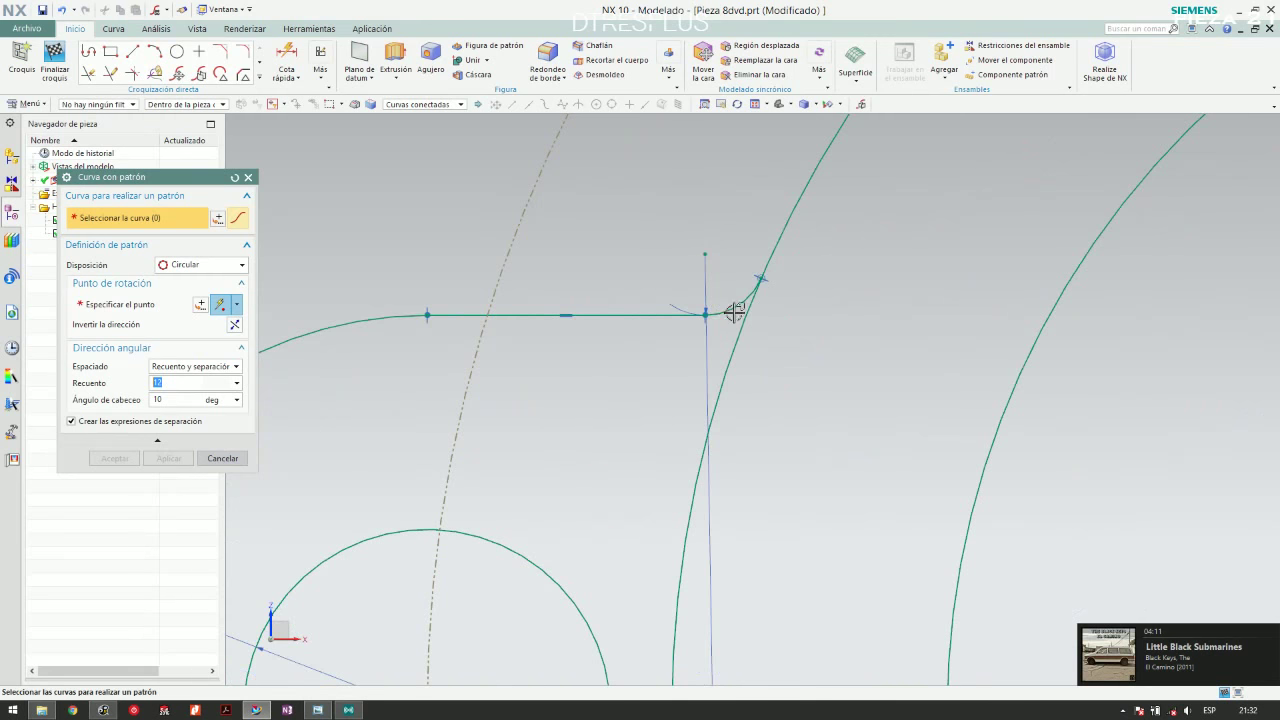
pyautogui.click(736, 310)
pyautogui.scroll(5, 522, 233)
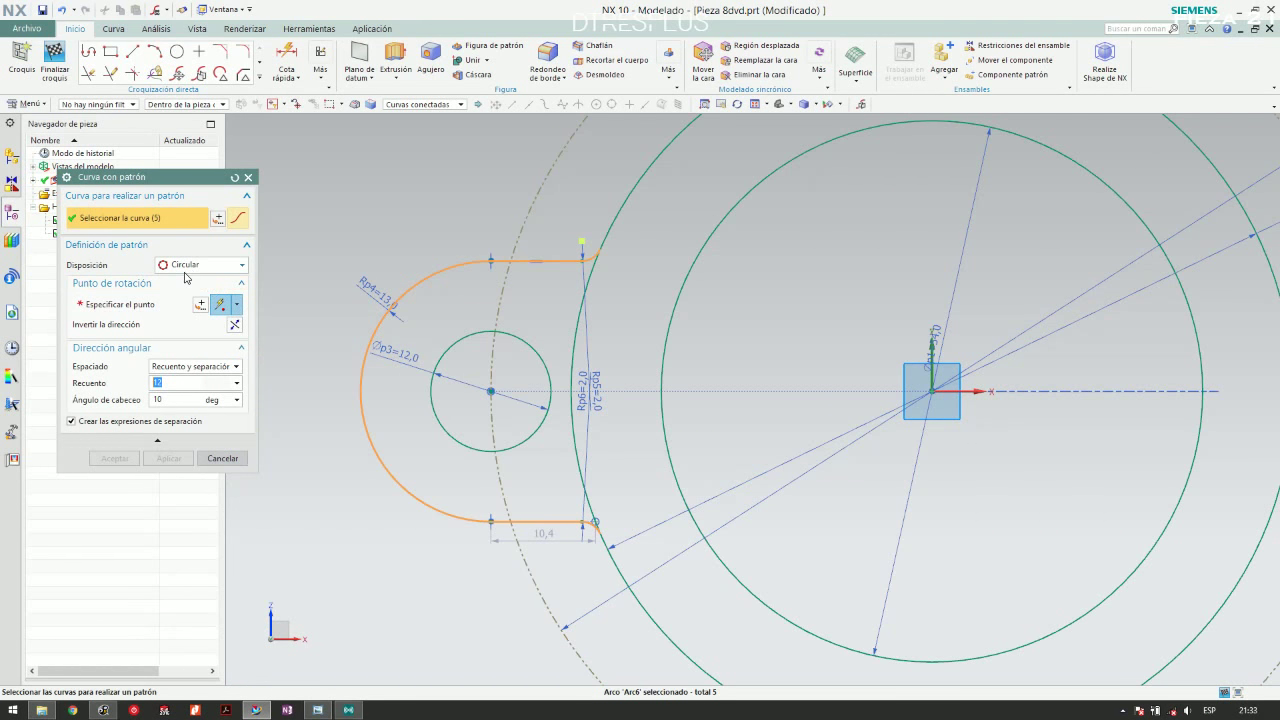
pyautogui.click(222, 307)
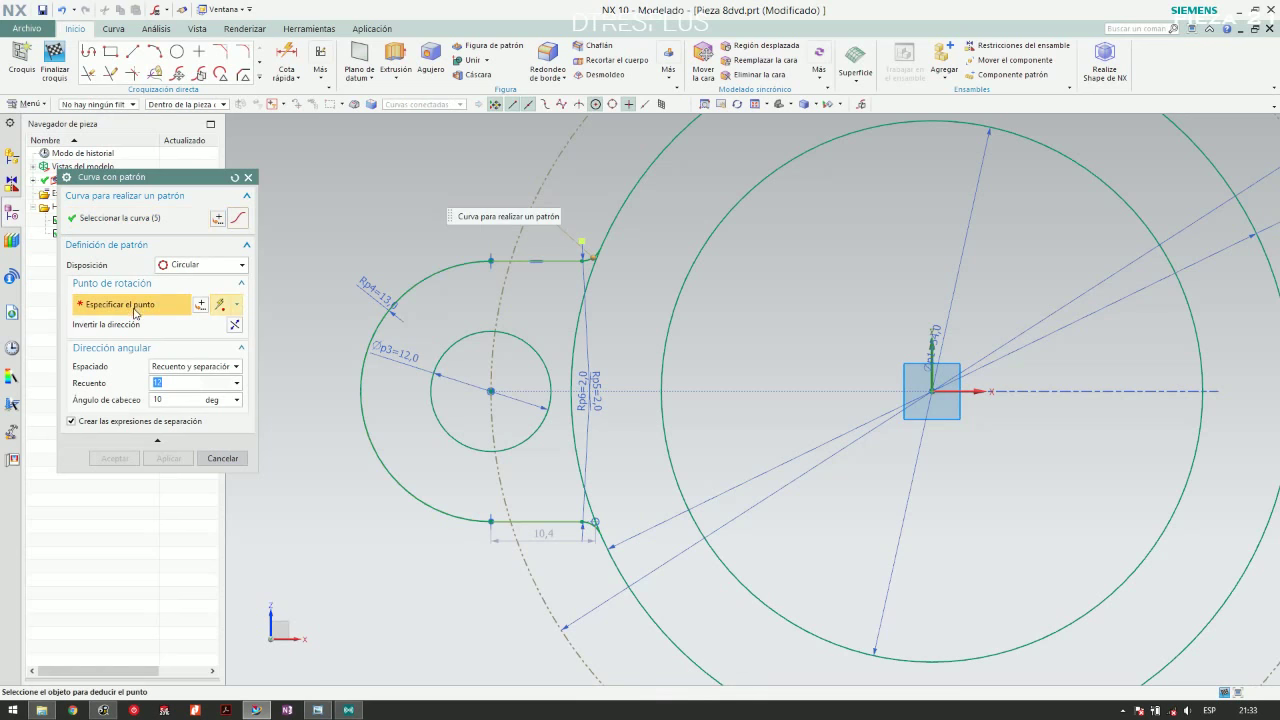
pyautogui.click(237, 307)
pyautogui.click(222, 357)
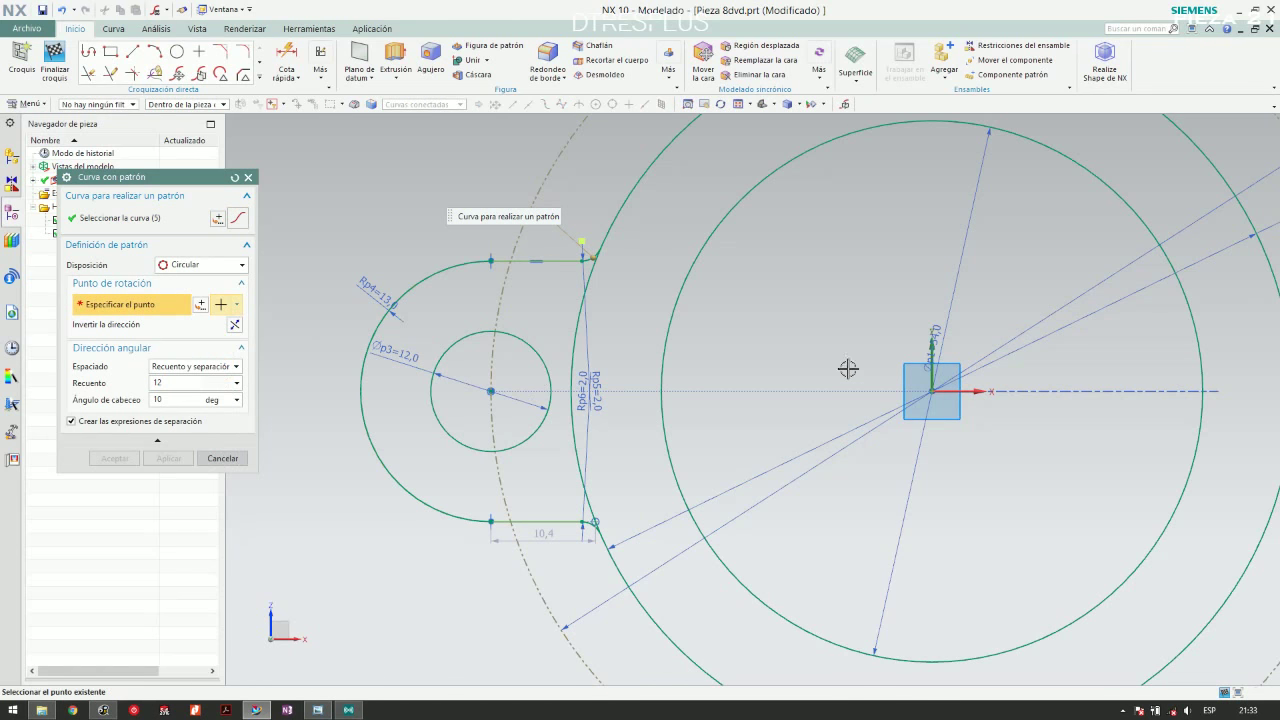
pyautogui.click(932, 391)
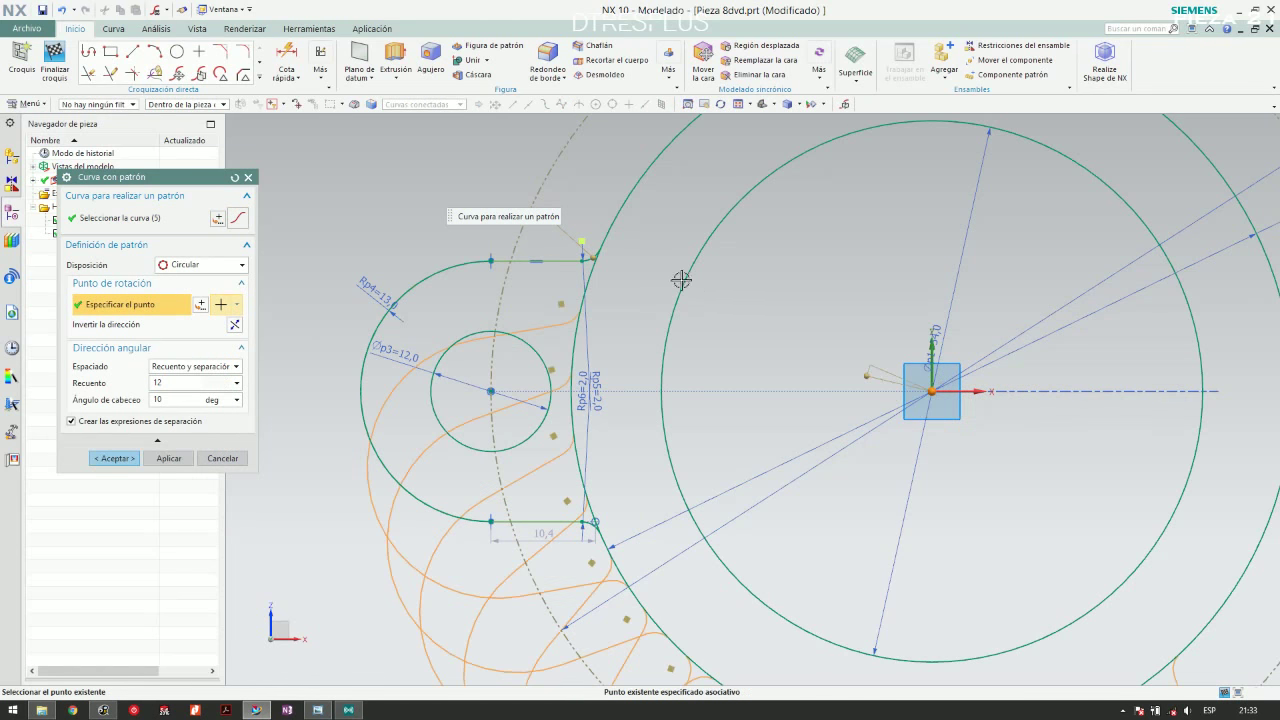
# Set the pattern spacing to count and span, with a 360° span angle and a count of 3
pyautogui.scroll(-3, 590, 260)
pyautogui.click(196, 368)
pyautogui.click(198, 390)
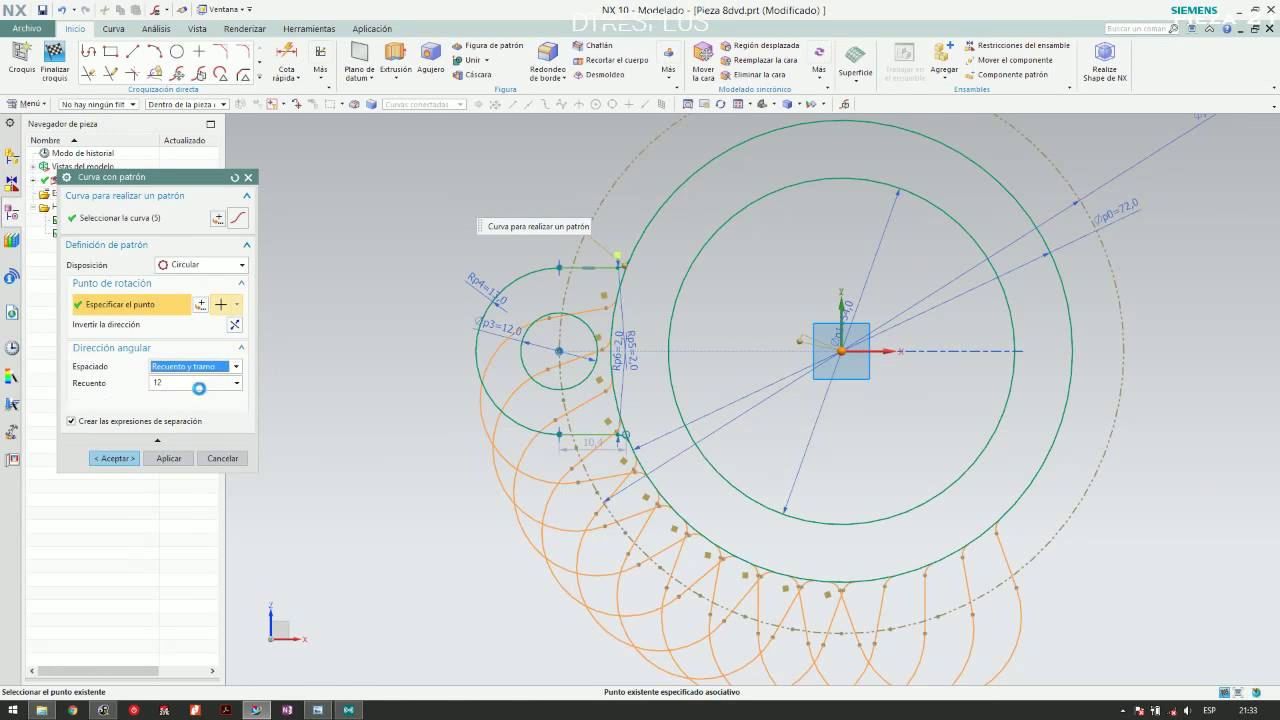
pyautogui.click(186, 400)
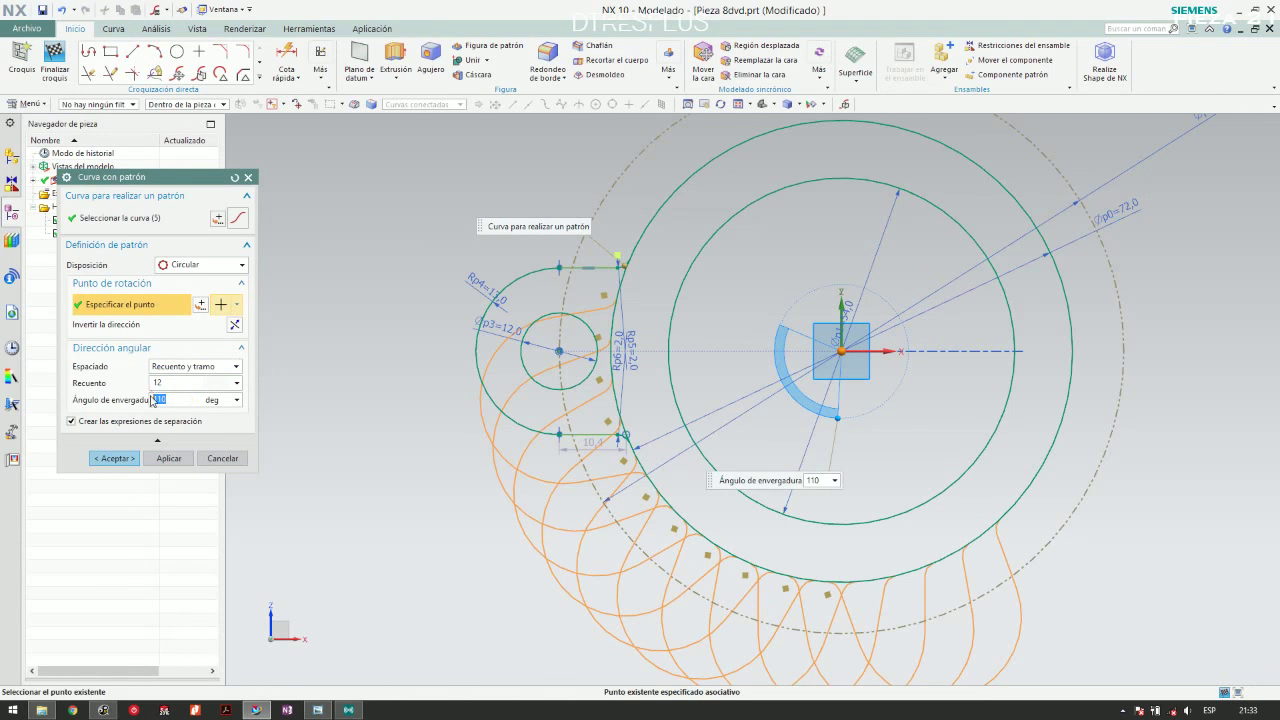
pyautogui.write('360')
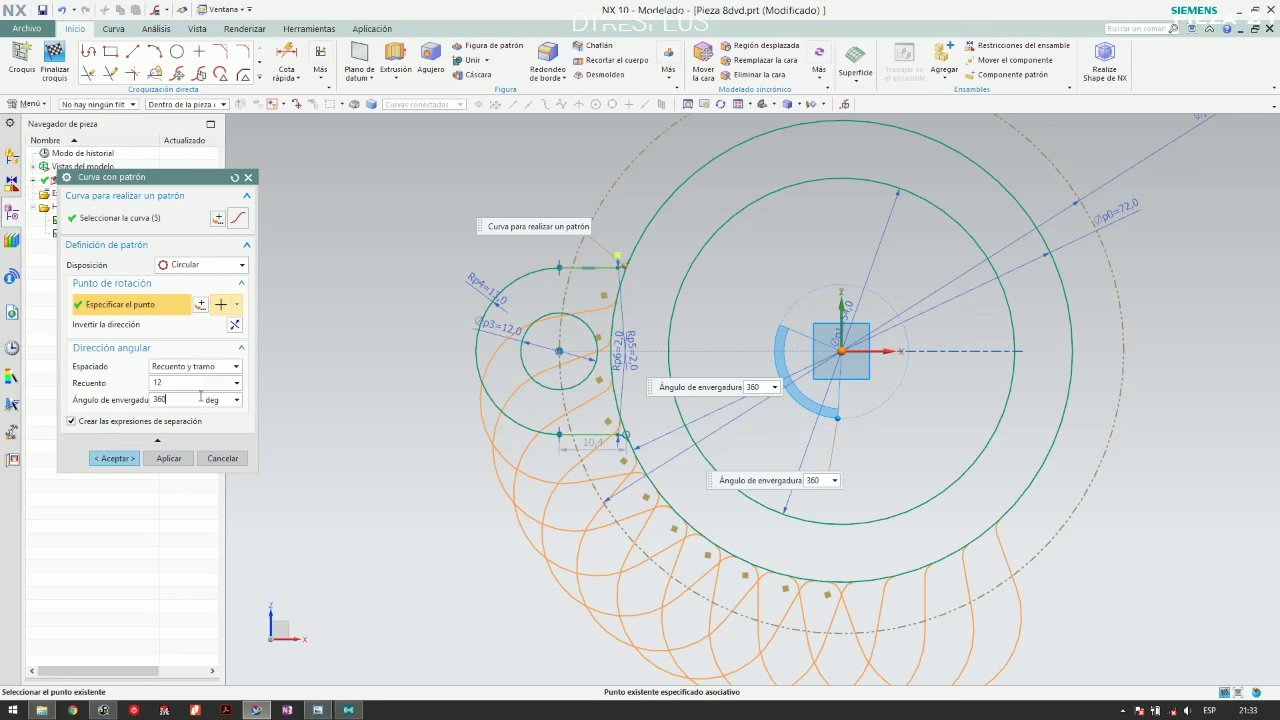
pyautogui.press('Return')
pyautogui.click(192, 385)
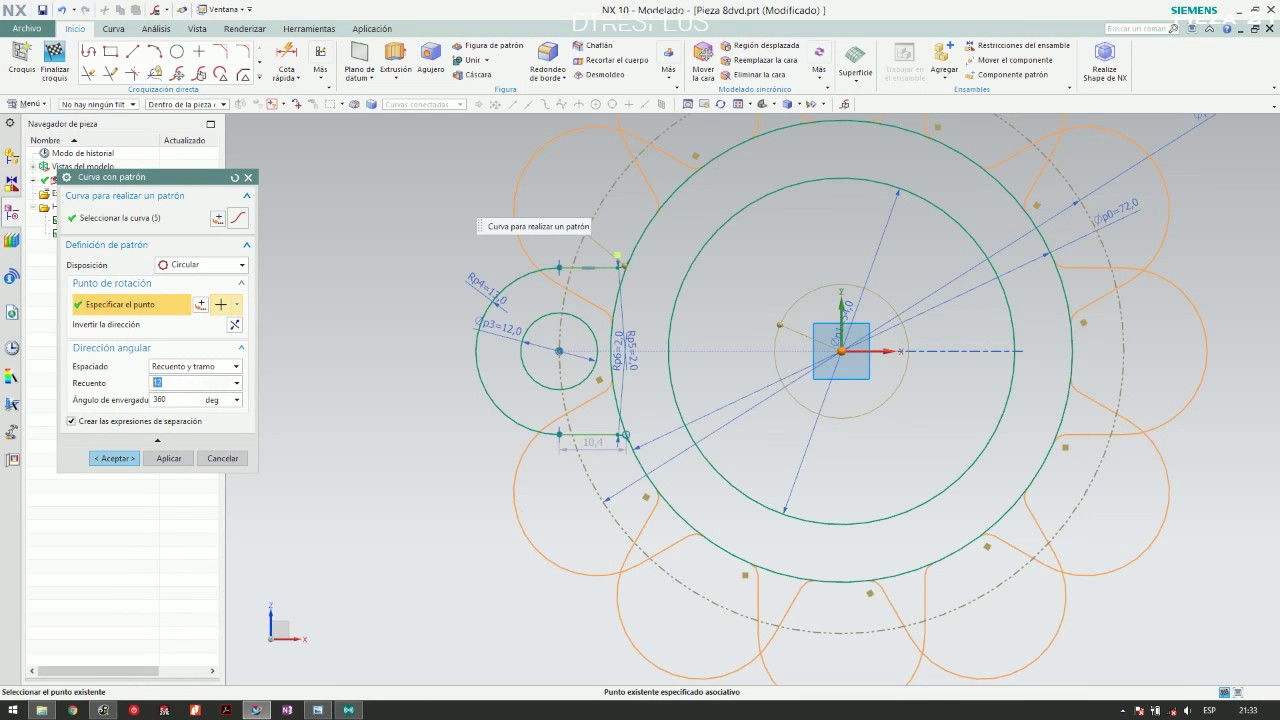
pyautogui.write('3')
pyautogui.press('Return')
pyautogui.scroll(-3, 328, 365)
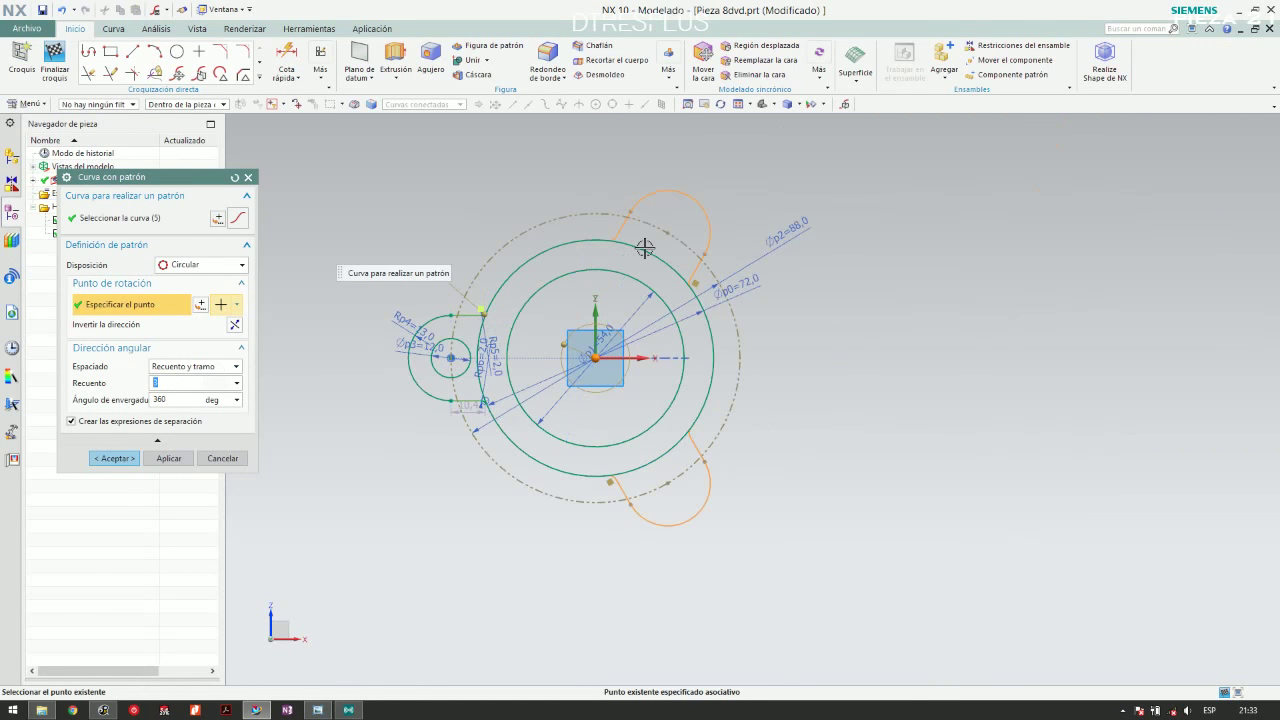
pyautogui.scroll(1, 586, 252)
# Add the lug's 12 mm hole circle to the patterned curves and create the pattern
pyautogui.click(113, 217)
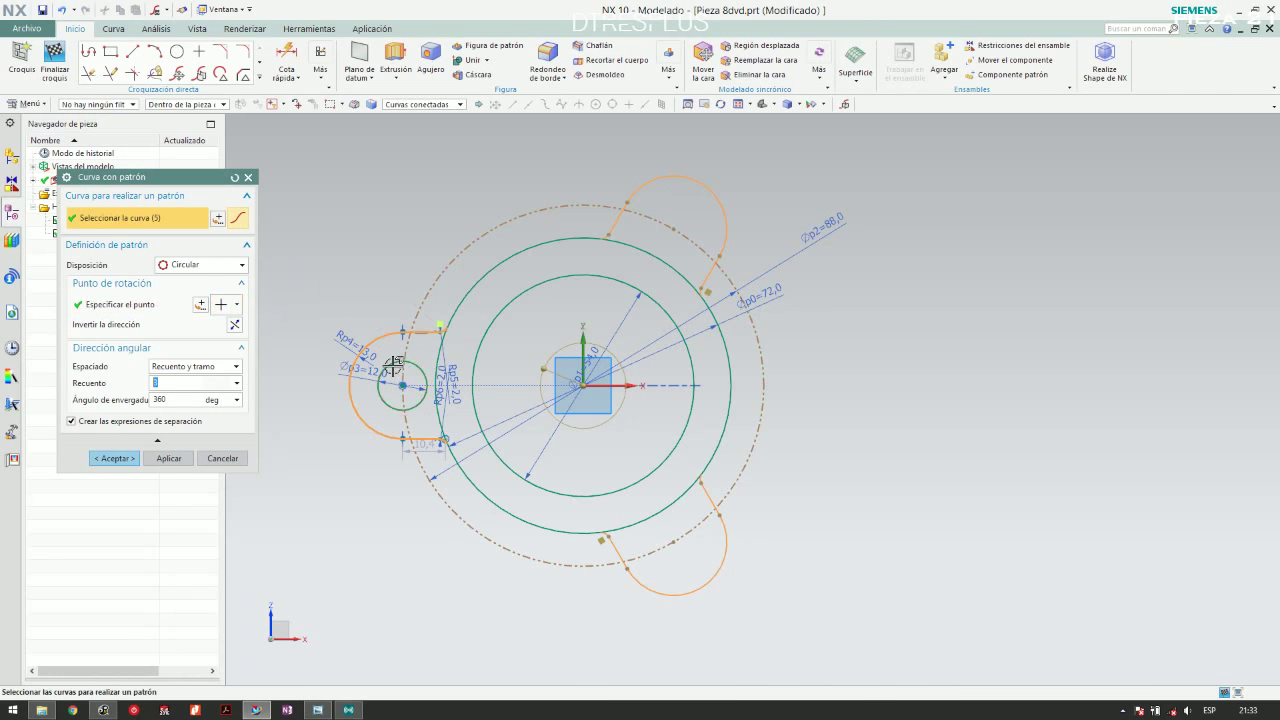
pyautogui.click(385, 366)
pyautogui.click(114, 458)
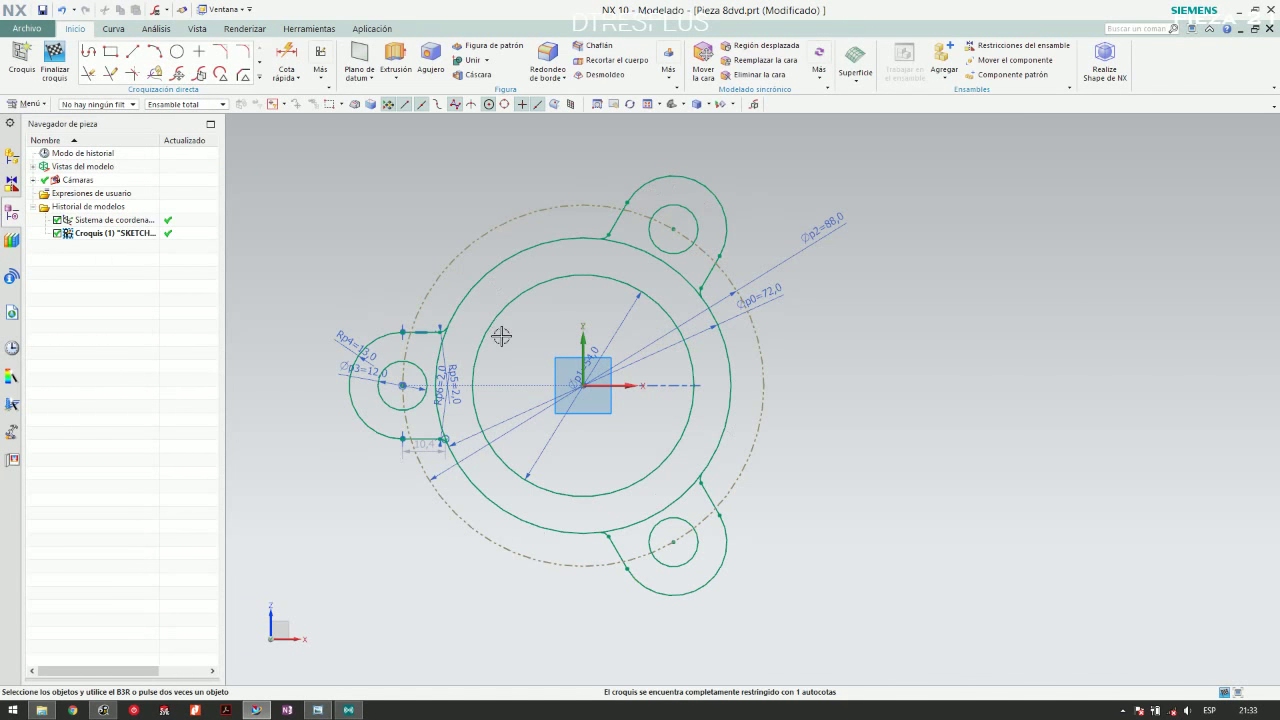
# Finish the sketch containing the three patterned lugs
pyautogui.scroll(-1, 555, 348)
pyautogui.scroll(2, 586, 294)
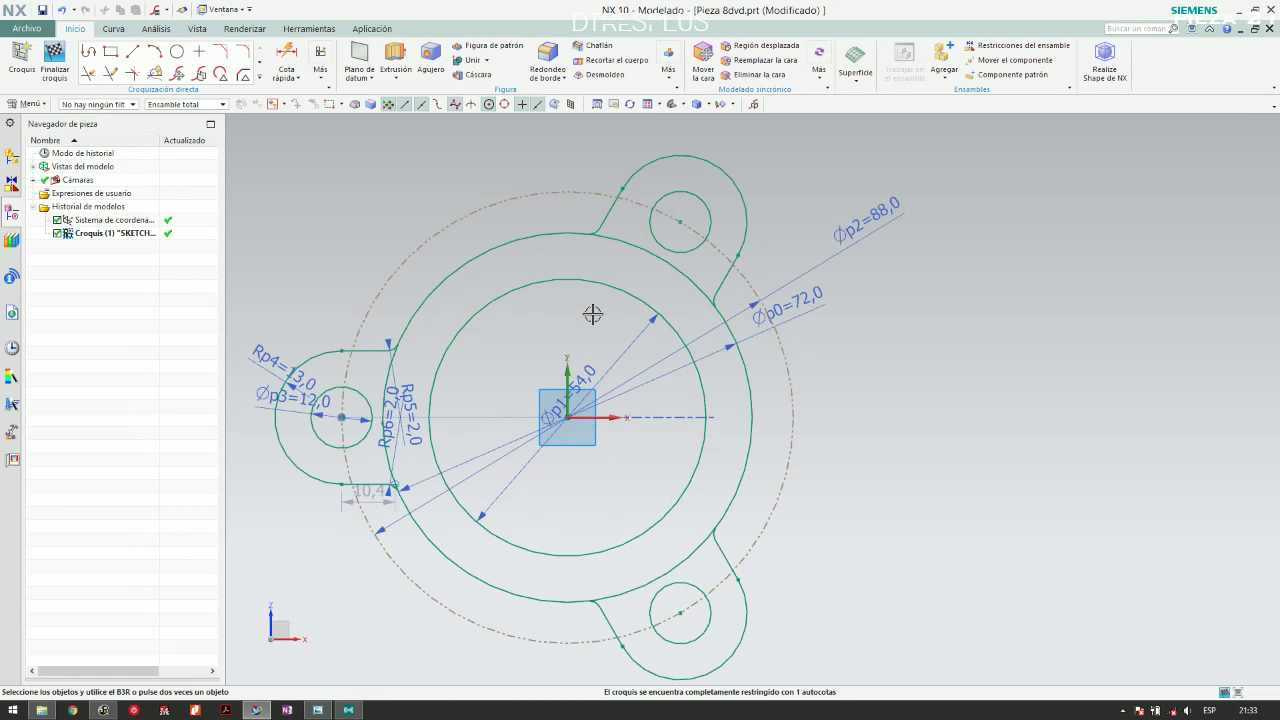
pyautogui.scroll(-1, 586, 315)
pyautogui.moveTo(607, 291)
pyautogui.mouseDown(button='middle')
pyautogui.moveTo(560, 303)
pyautogui.moveTo(590, 305)
pyautogui.mouseUp(button='middle')
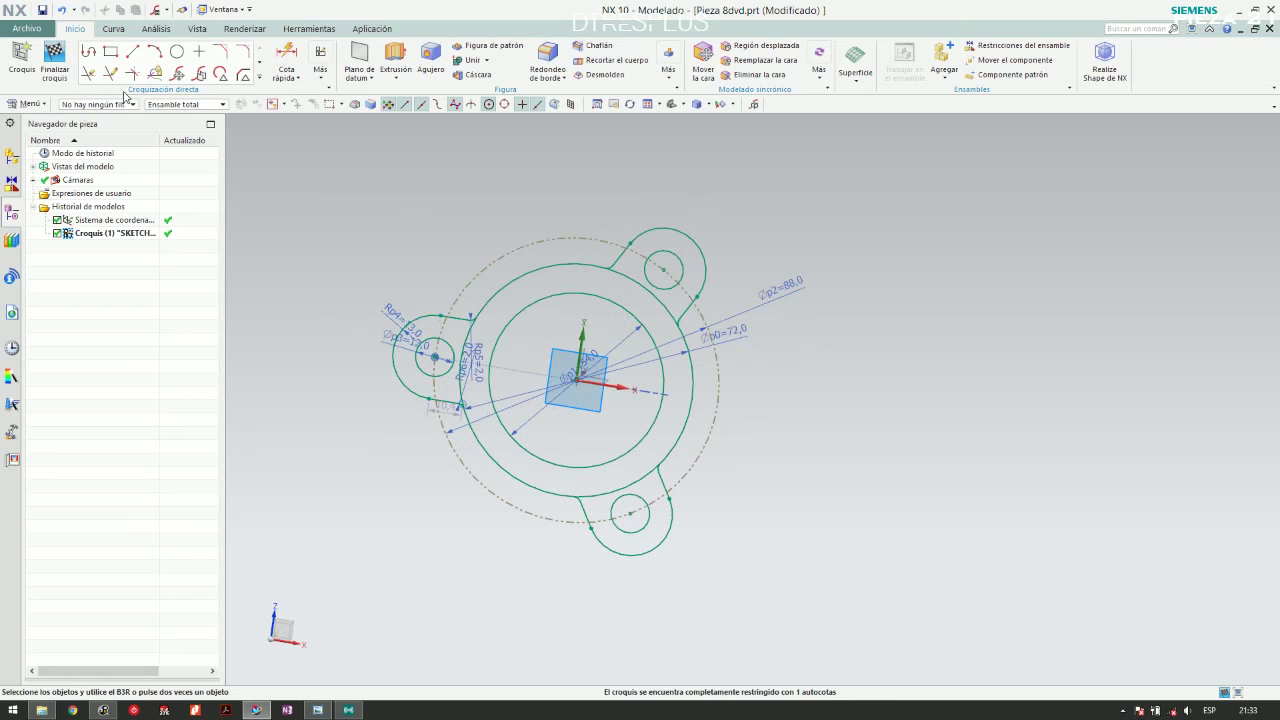
pyautogui.click(55, 62)
# Extrude the ring between the 54 and 72 mm circles with a symmetric distance of 57.2 mm, taking the width from the drawing
pyautogui.hotkey('alt', 'Tab')
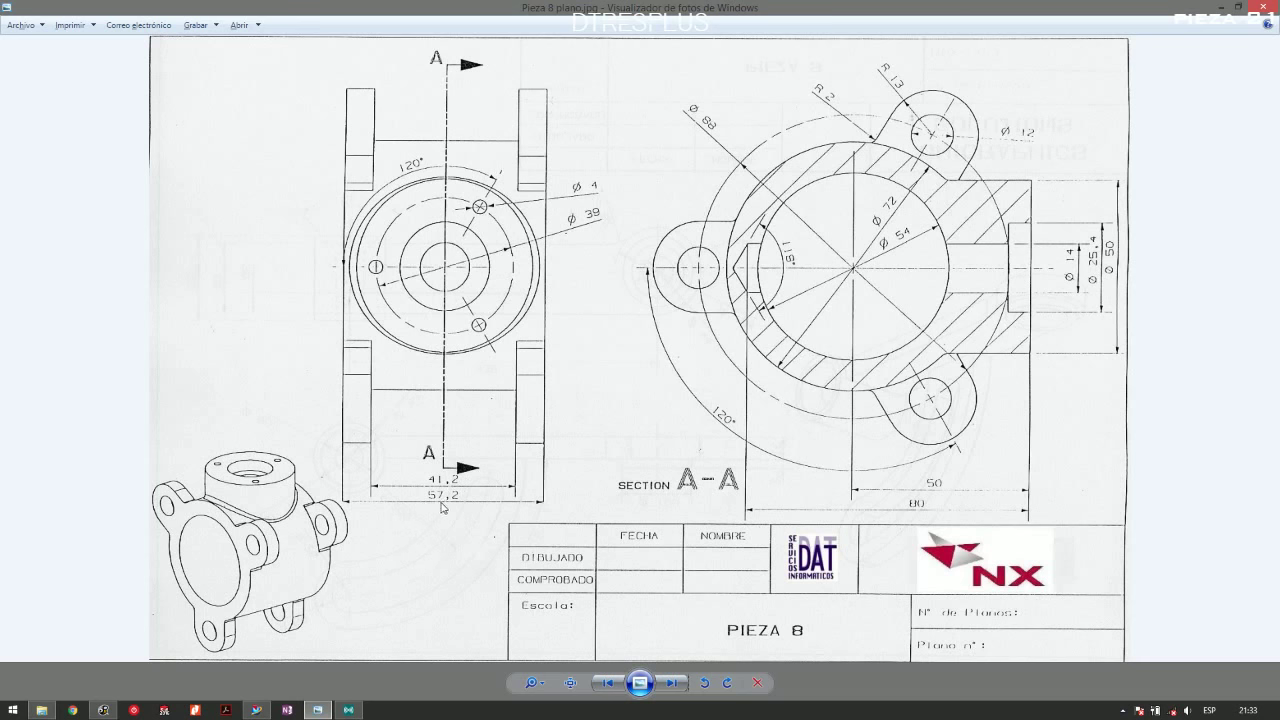
pyautogui.hotkey('alt', 'Tab')
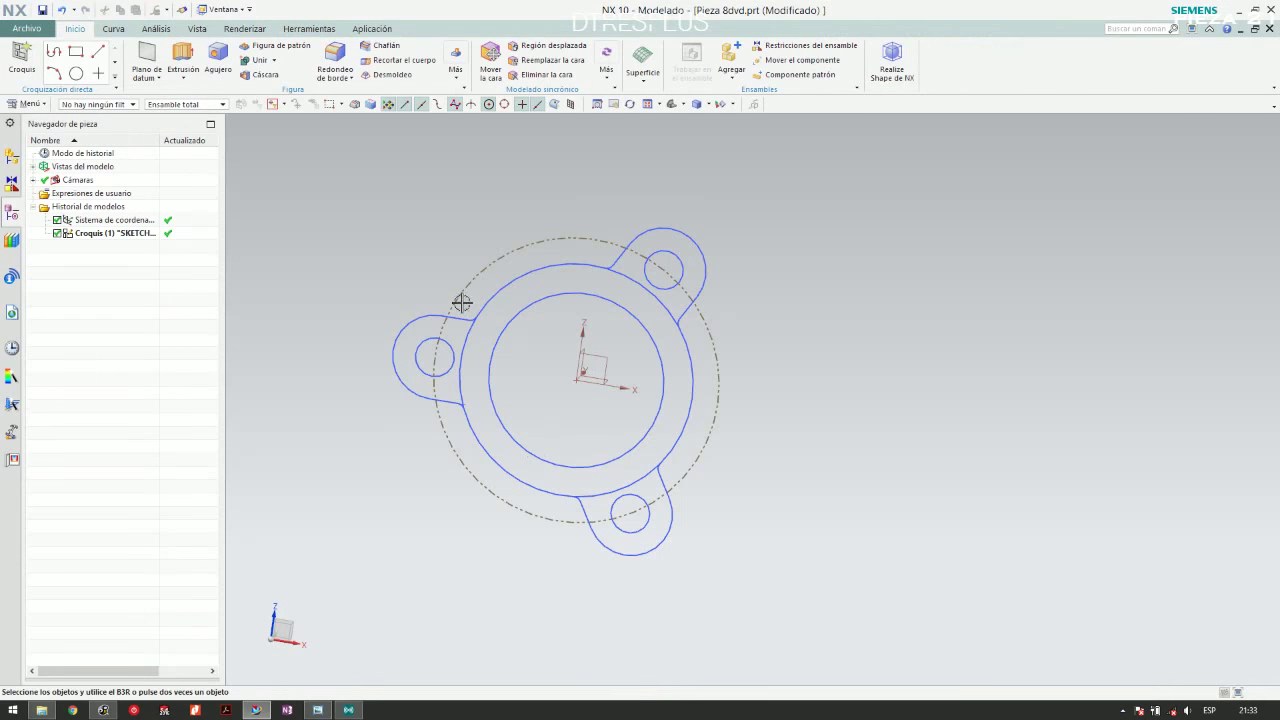
pyautogui.click(183, 60)
pyautogui.click(535, 278)
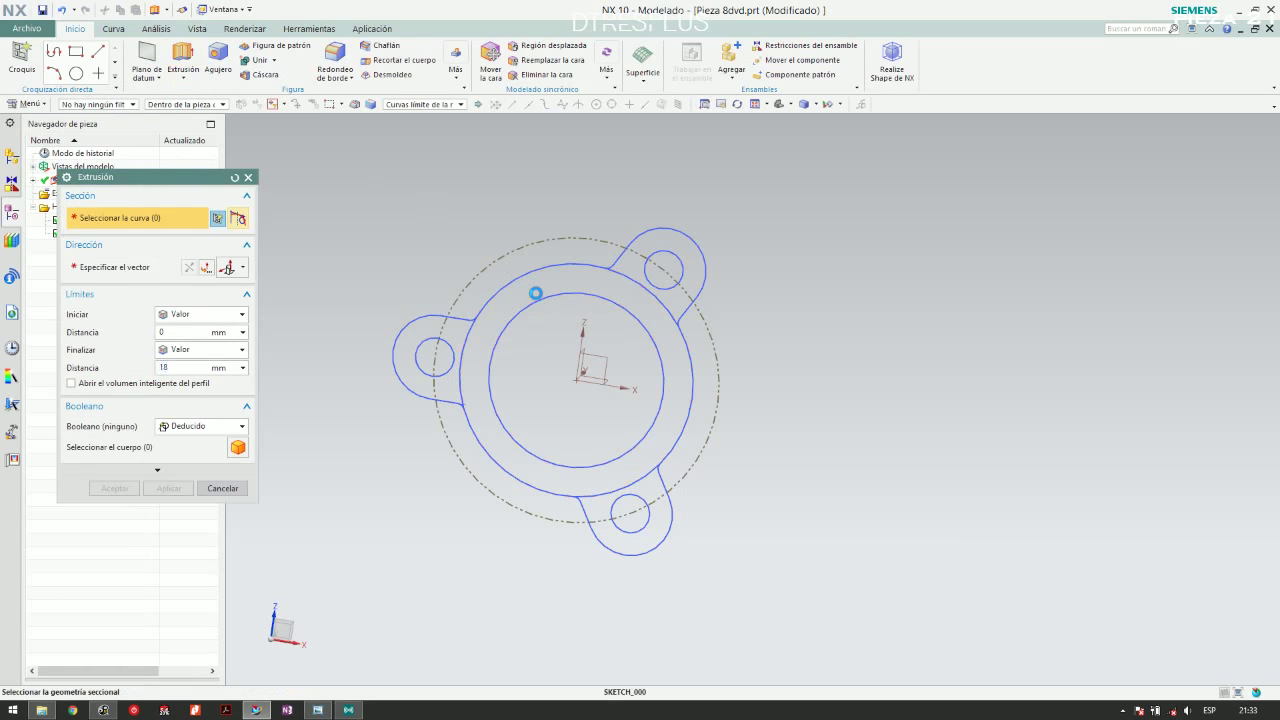
pyautogui.click(200, 314)
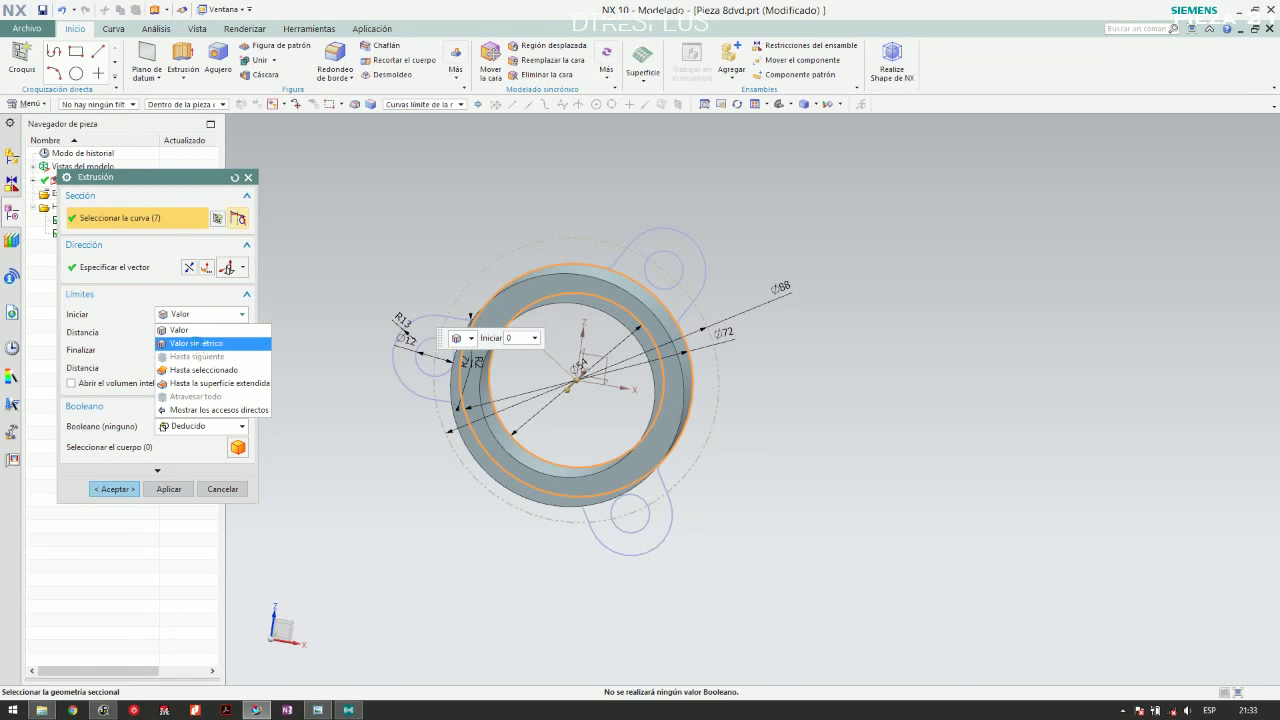
pyautogui.click(195, 346)
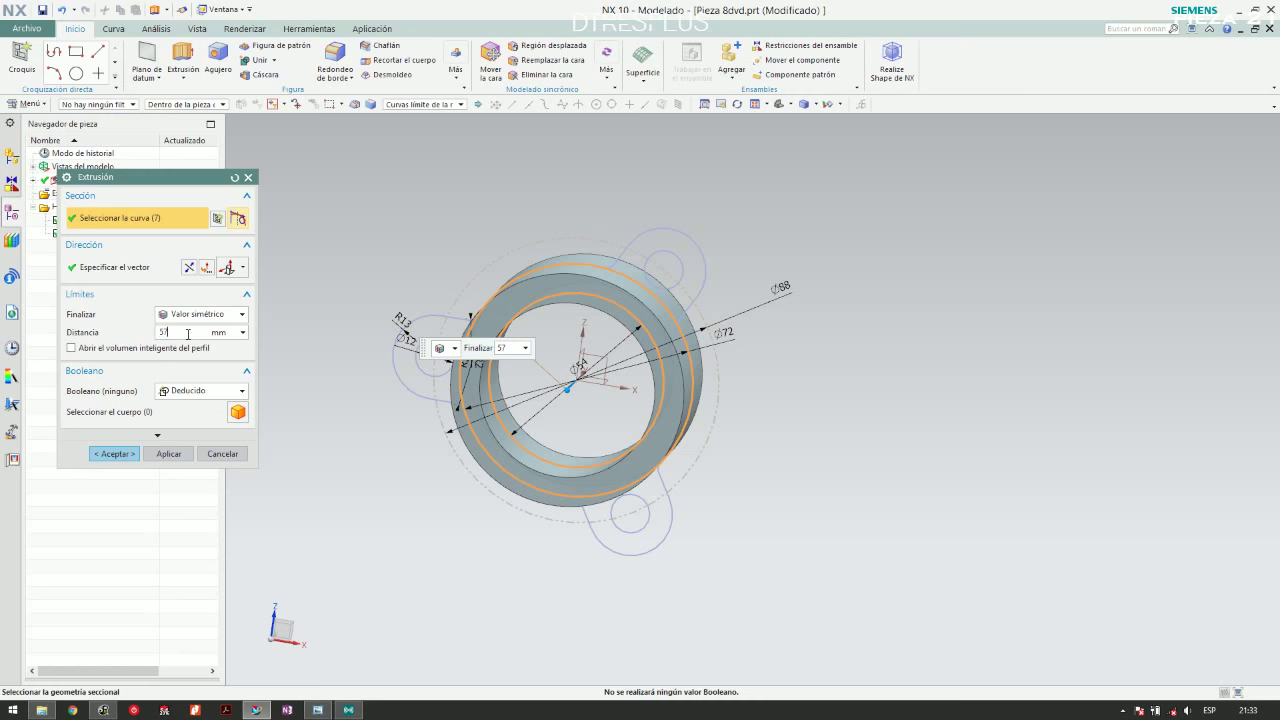
pyautogui.press('Return')
pyautogui.hotkey('alt', 'Tab')
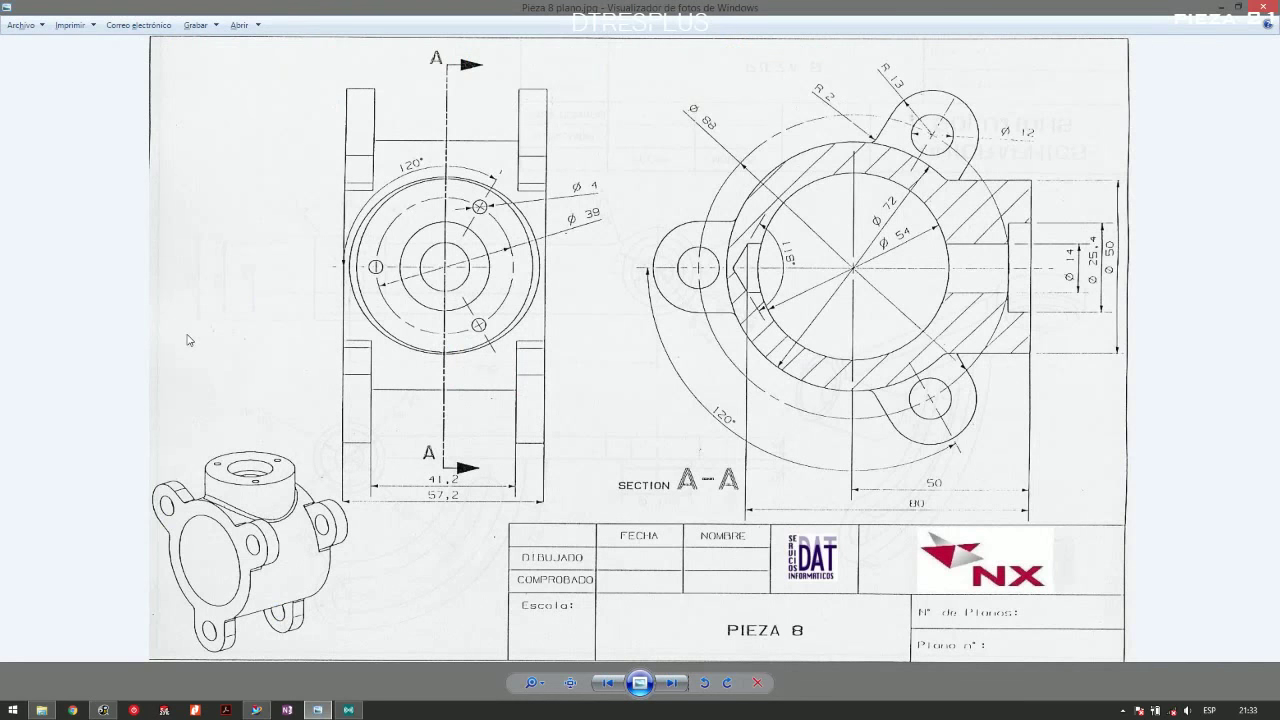
pyautogui.hotkey('alt', 'Tab')
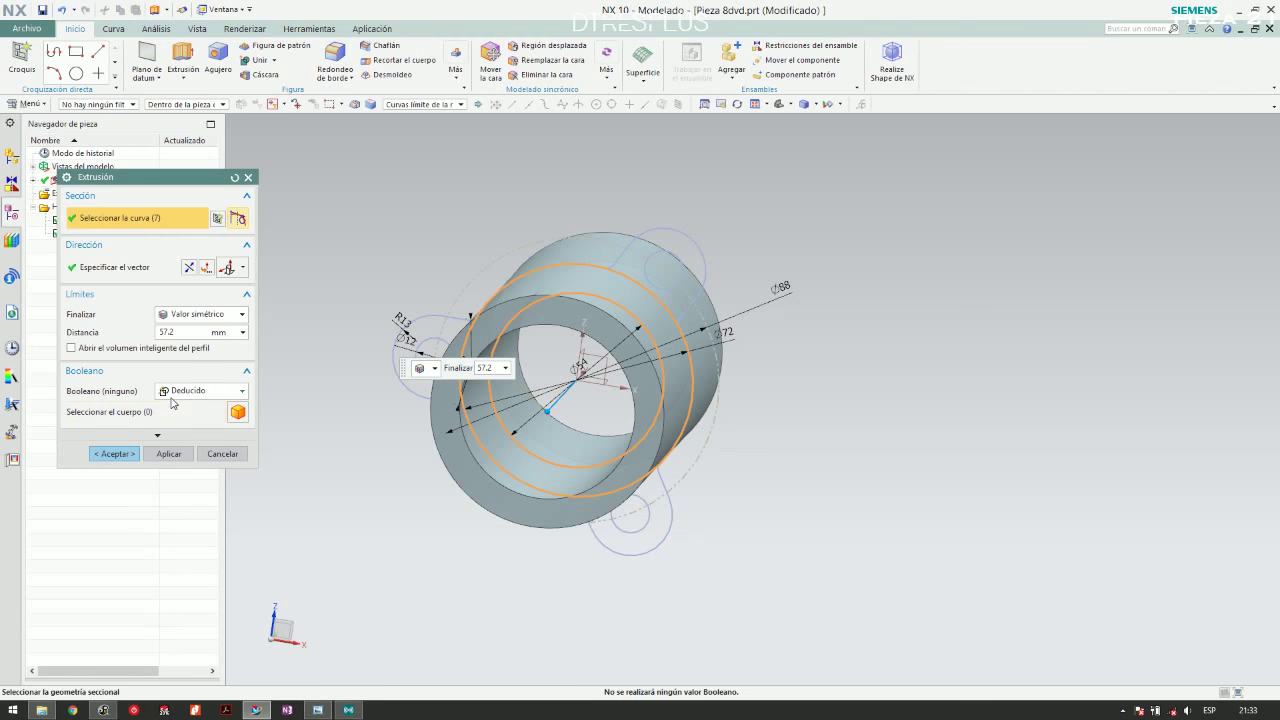
pyautogui.click(112, 453)
# Create a datum plane offset 30 mm from the YZ plane of the datum coordinate system
pyautogui.moveTo(729, 291)
pyautogui.mouseDown(button='middle')
pyautogui.moveTo(674, 263)
pyautogui.moveTo(743, 280)
pyautogui.moveTo(720, 286)
pyautogui.mouseUp(button='middle')
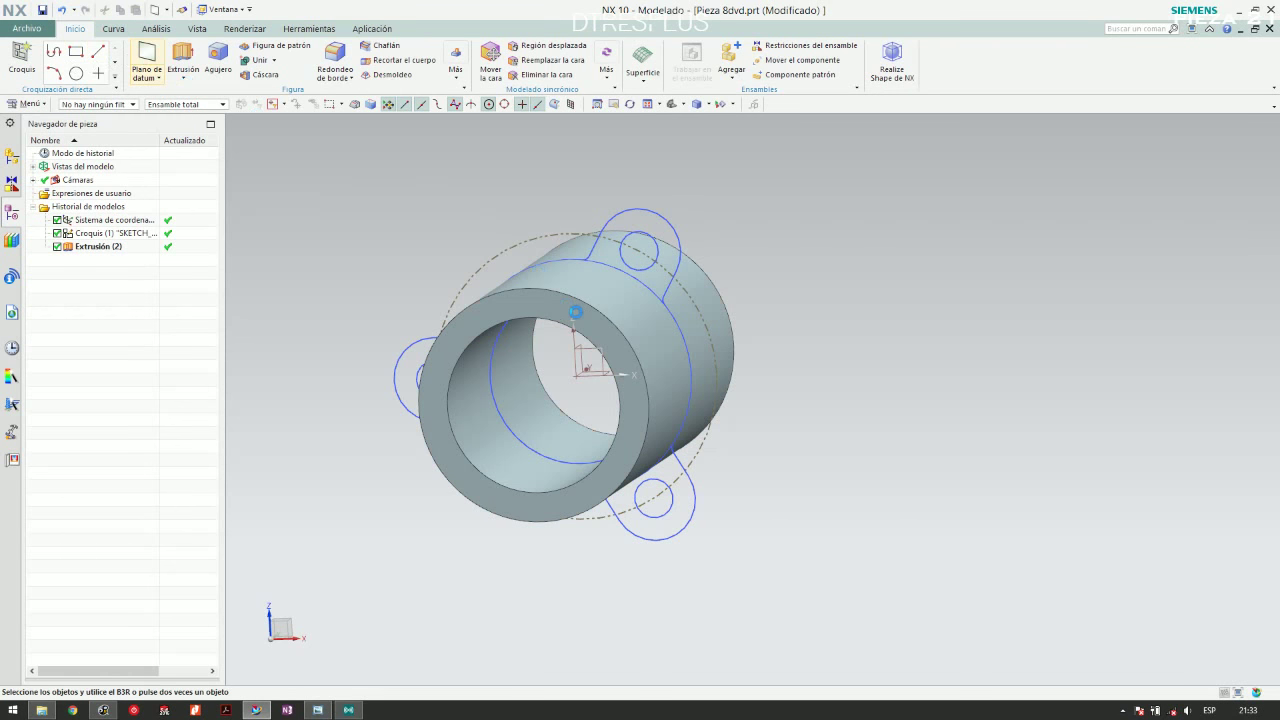
pyautogui.moveTo(574, 351); pyautogui.dragTo(540, 363, button='middle')
pyautogui.click(557, 363)
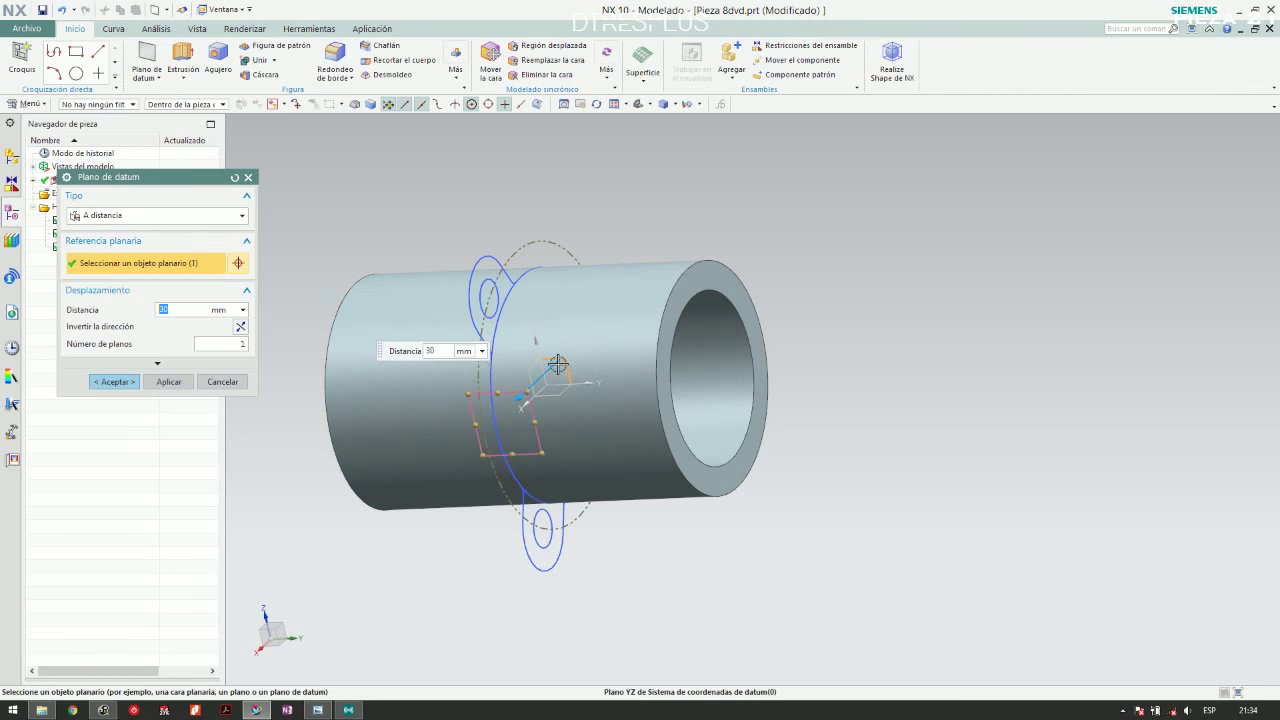
pyautogui.middleClick(486, 343)
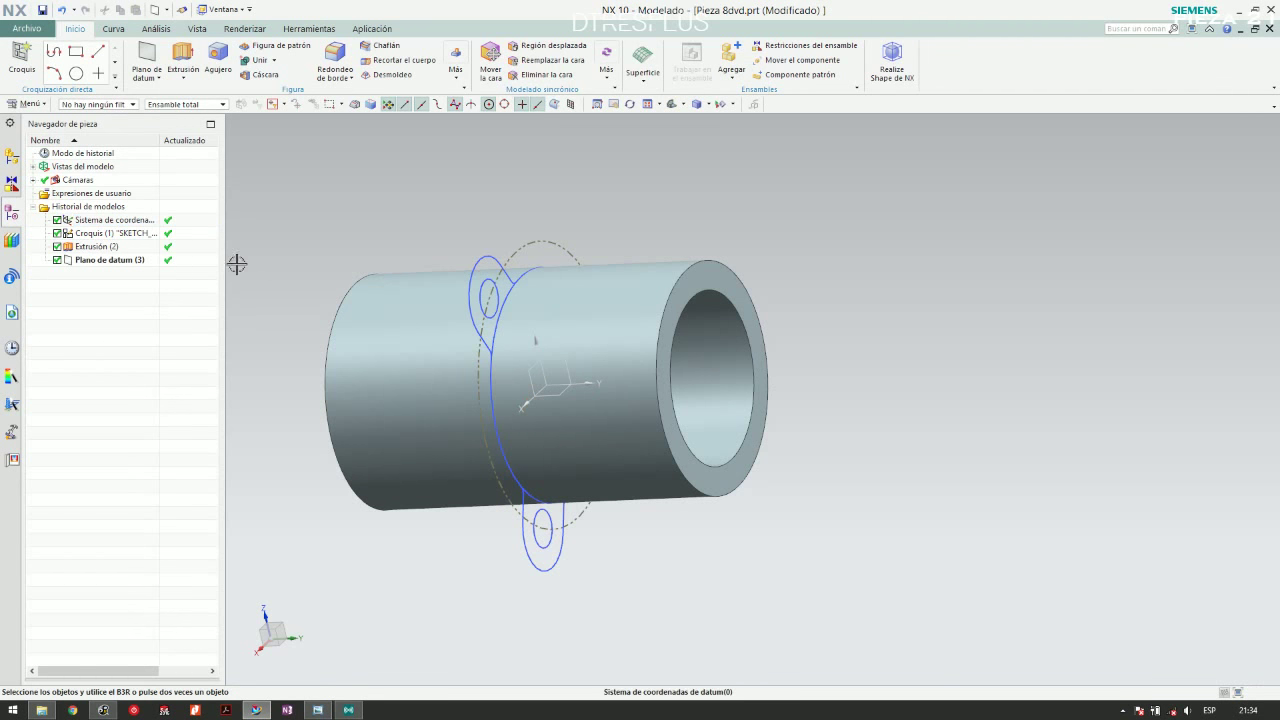
# Edit the datum plane's offset distance to 50 mm, taking the value from the Pieza 8 drawing
pyautogui.click(111, 260)
pyautogui.rightClick(111, 260)
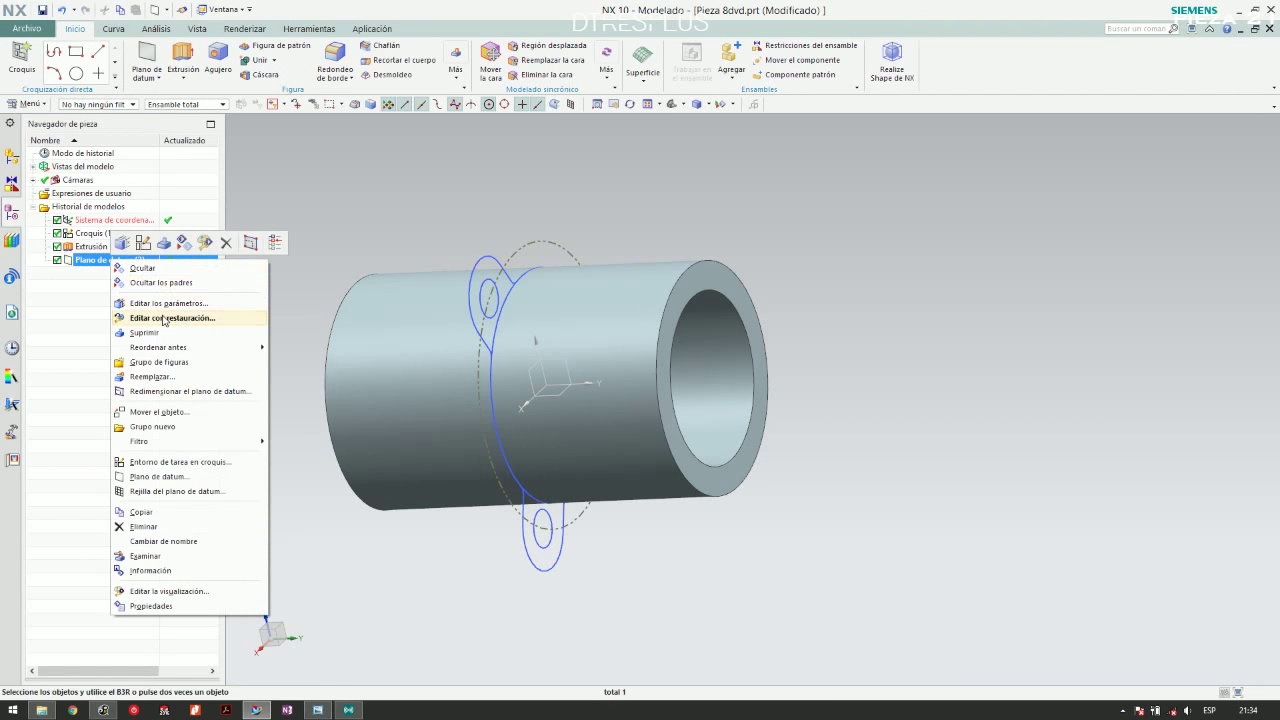
pyautogui.click(165, 318)
pyautogui.moveTo(423, 237); pyautogui.dragTo(537, 227, button='middle')
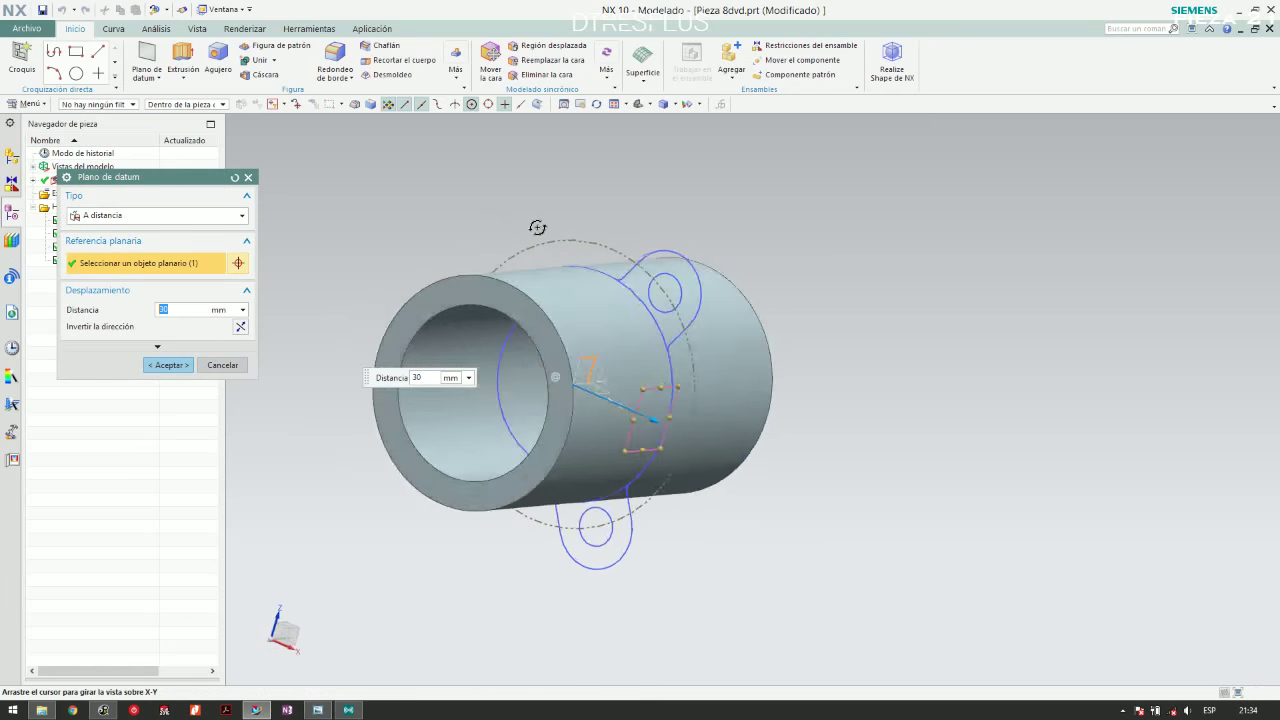
pyautogui.hotkey('alt', 'Tab')
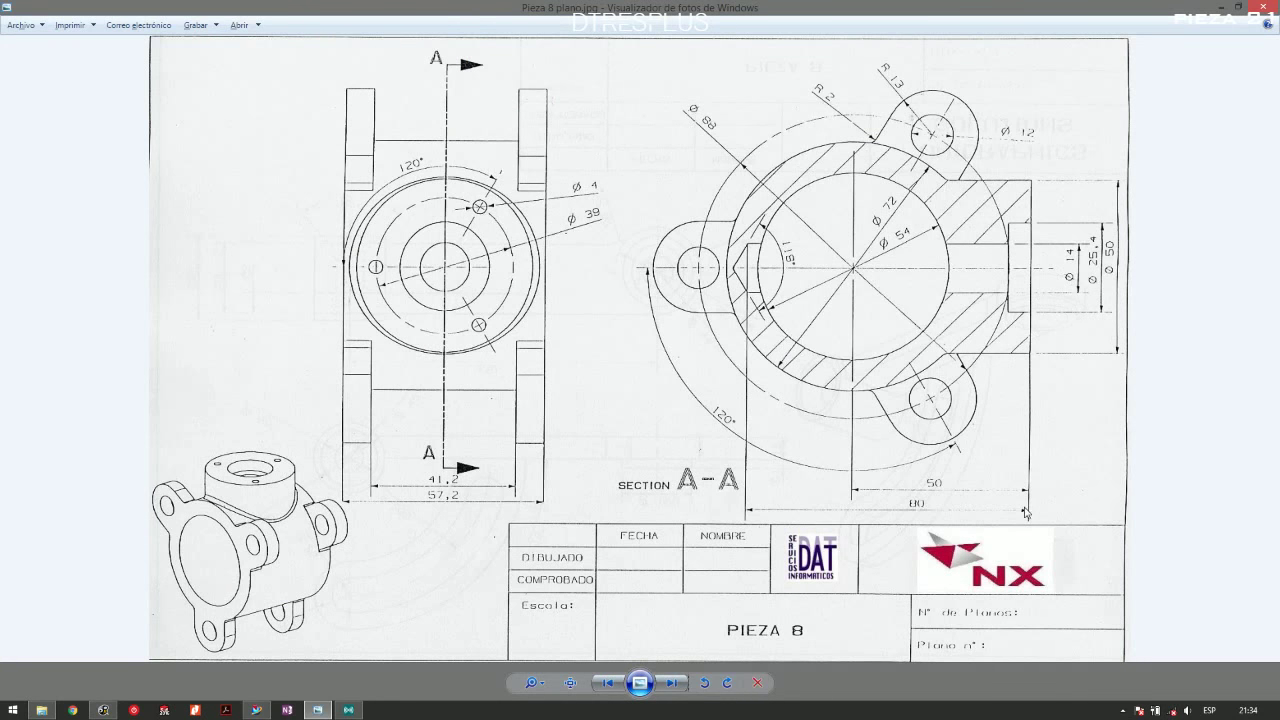
pyautogui.hotkey('alt', 'Tab')
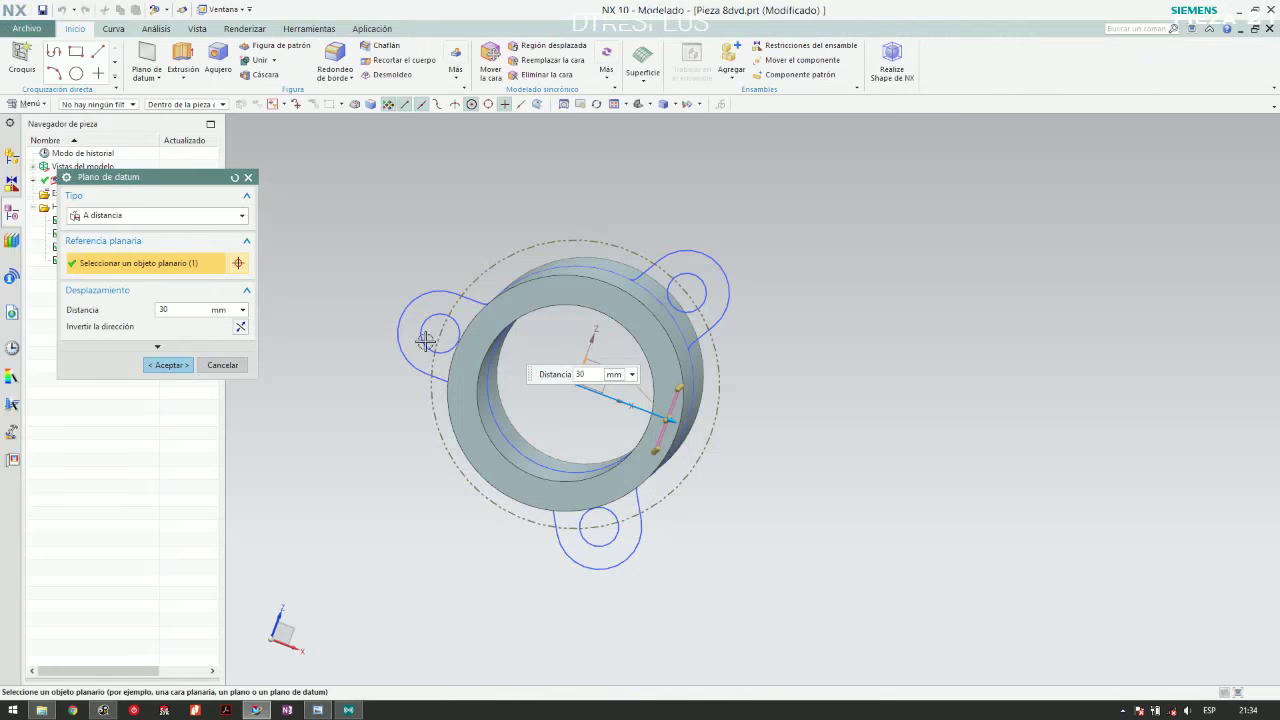
pyautogui.write('0')
pyautogui.press('Return')
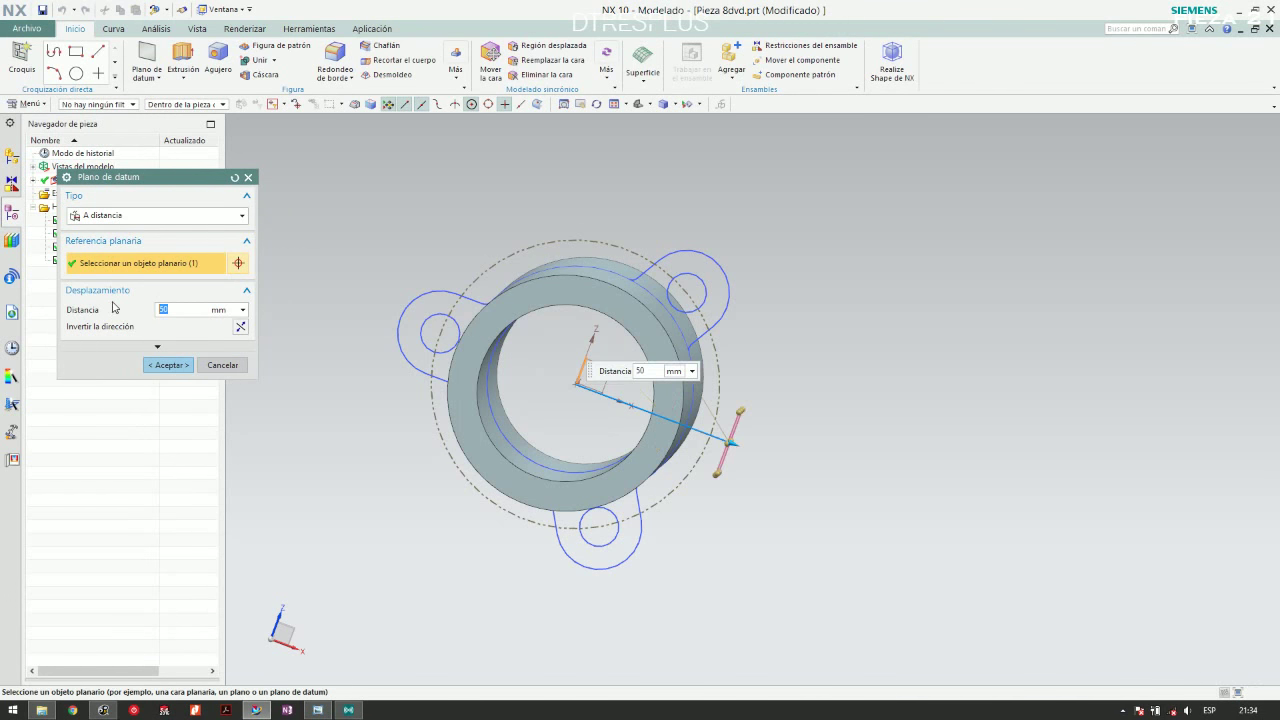
pyautogui.click(167, 366)
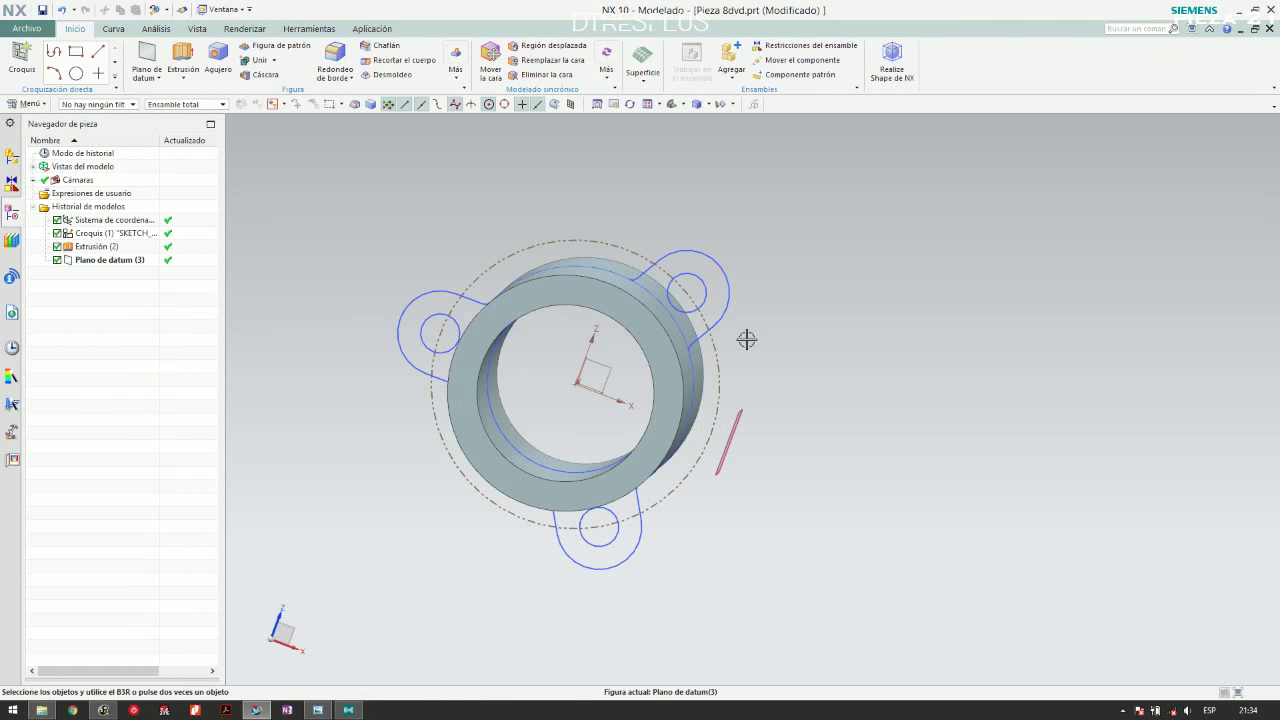
# Sketch a freehand circle on the offset datum plane, centred close to the plane's origin
pyautogui.moveTo(743, 338)
pyautogui.mouseDown(button='middle')
pyautogui.moveTo(677, 326)
pyautogui.moveTo(719, 343)
pyautogui.mouseUp(button='middle')
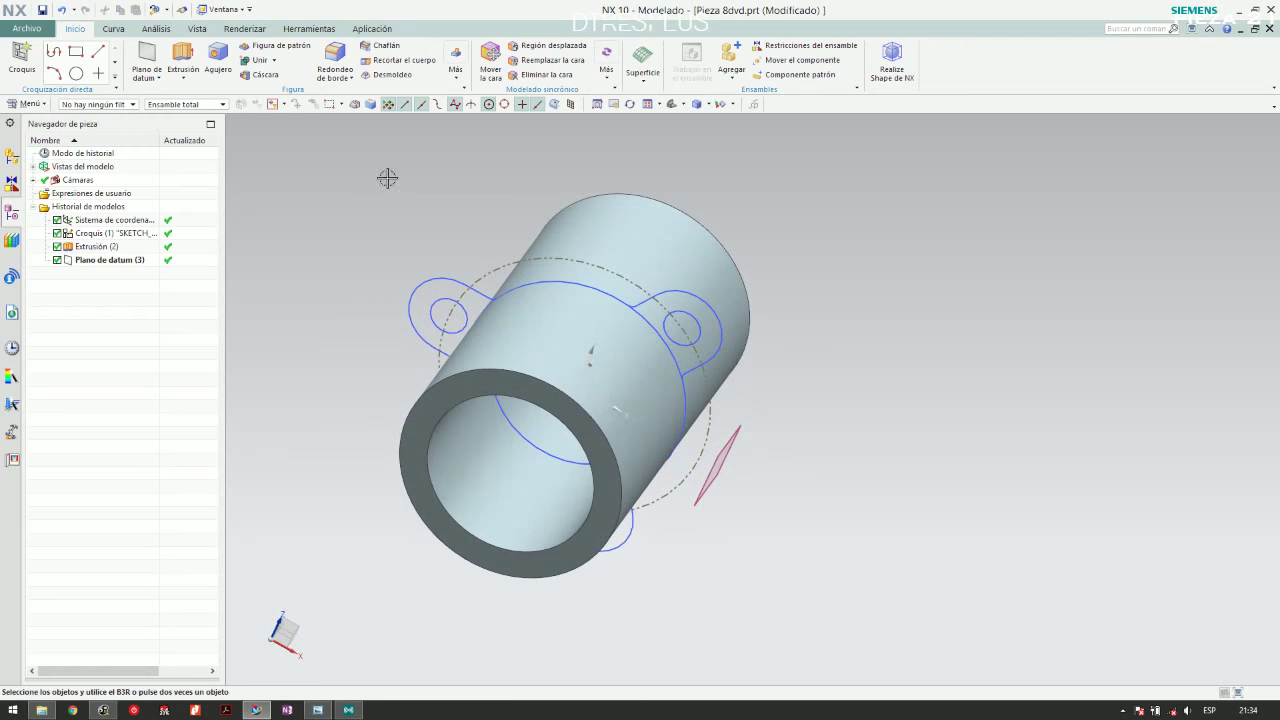
pyautogui.click(76, 73)
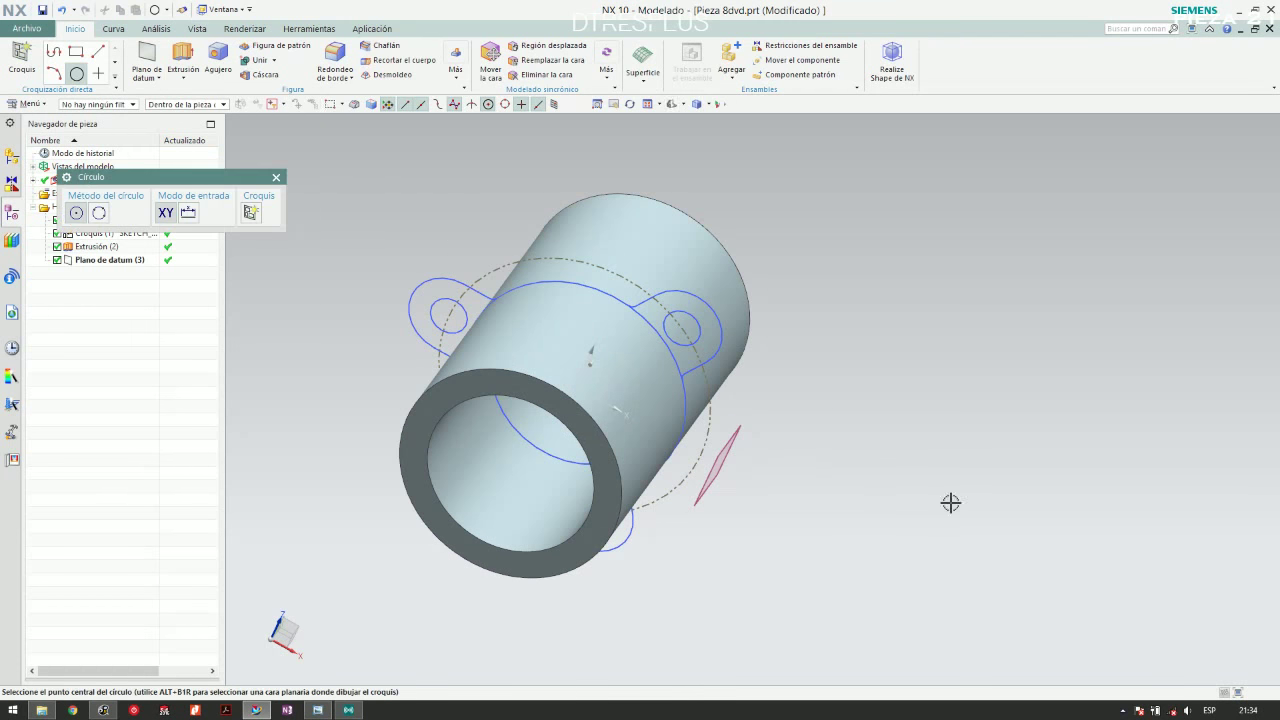
pyautogui.click(726, 456)
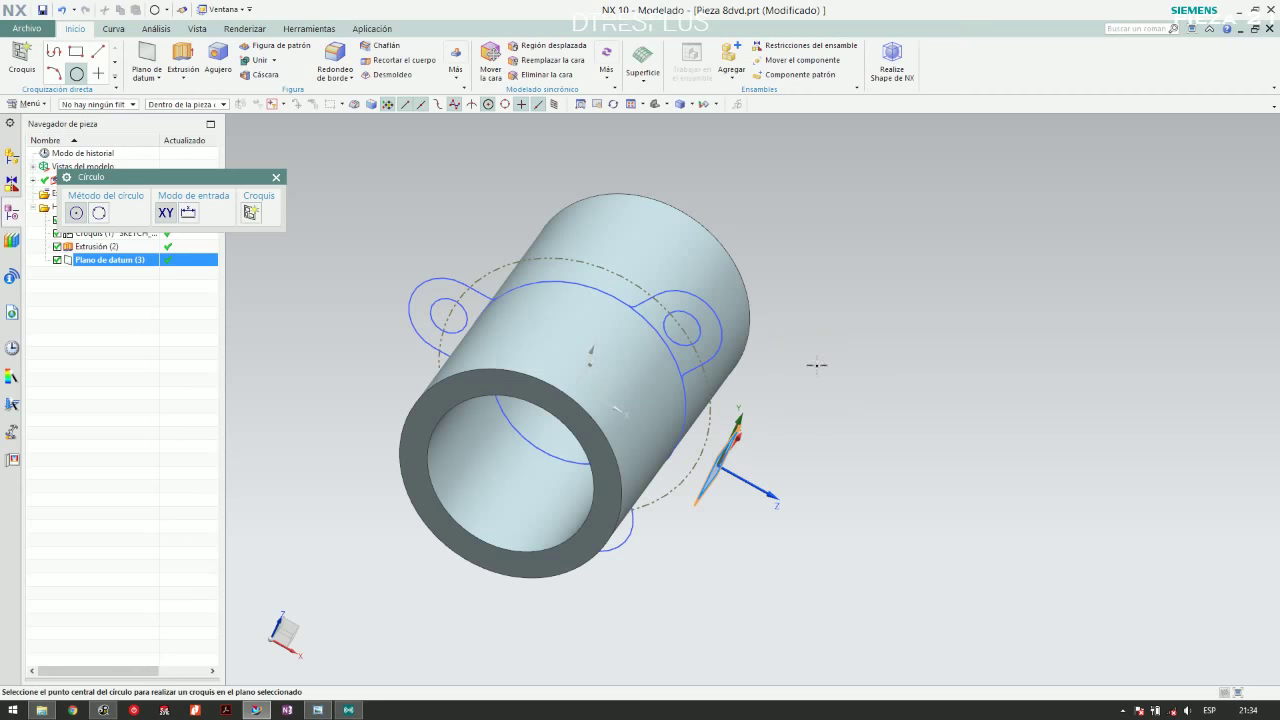
pyautogui.click(787, 365)
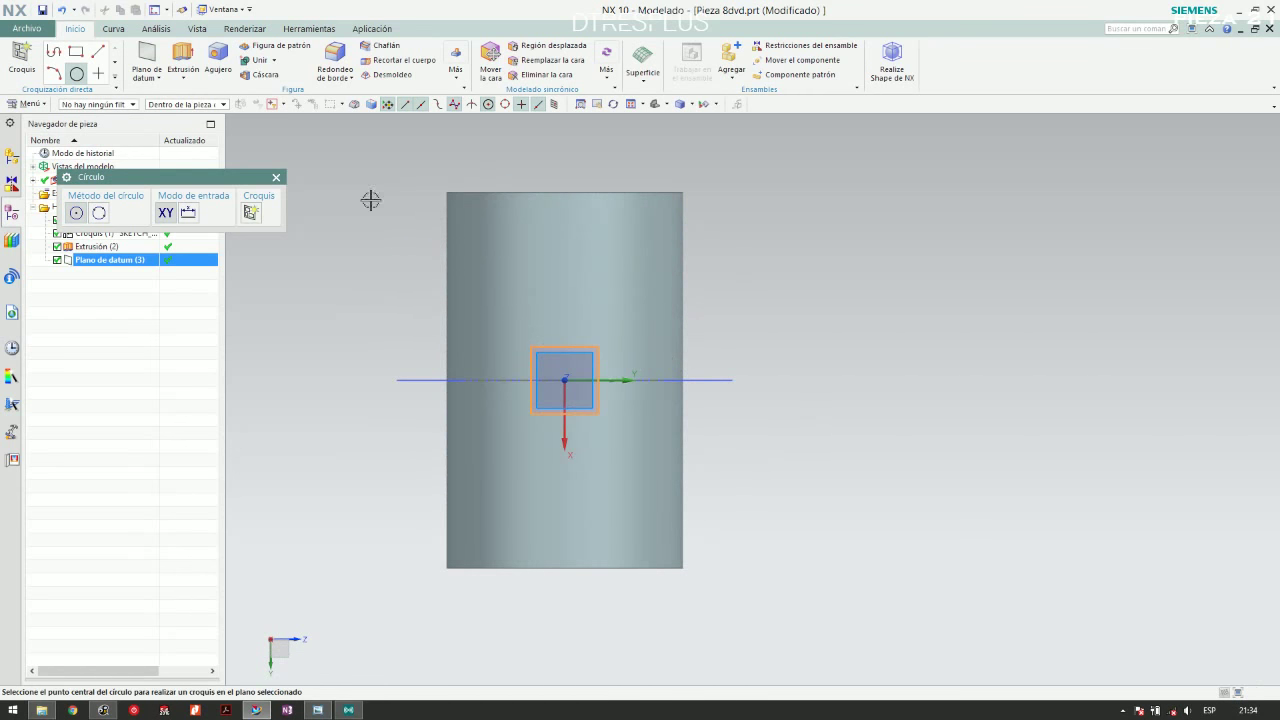
pyautogui.scroll(2, 630, 436)
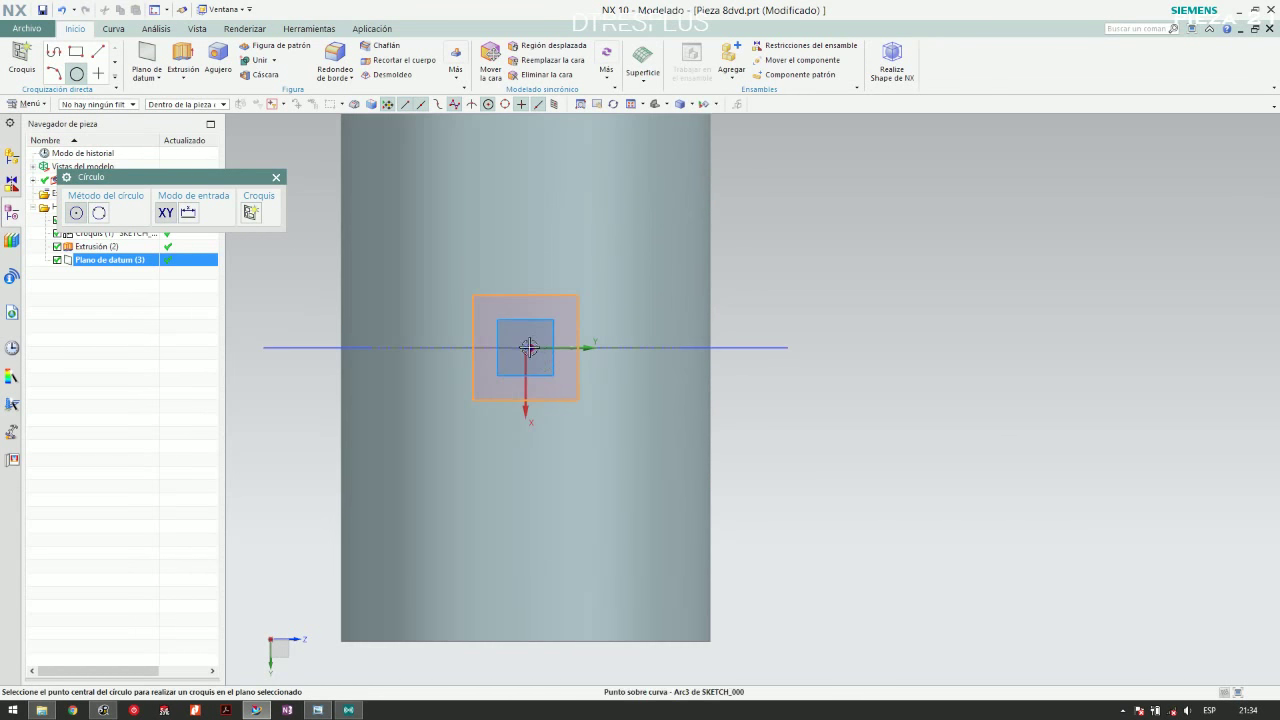
pyautogui.rightClick(525, 346)
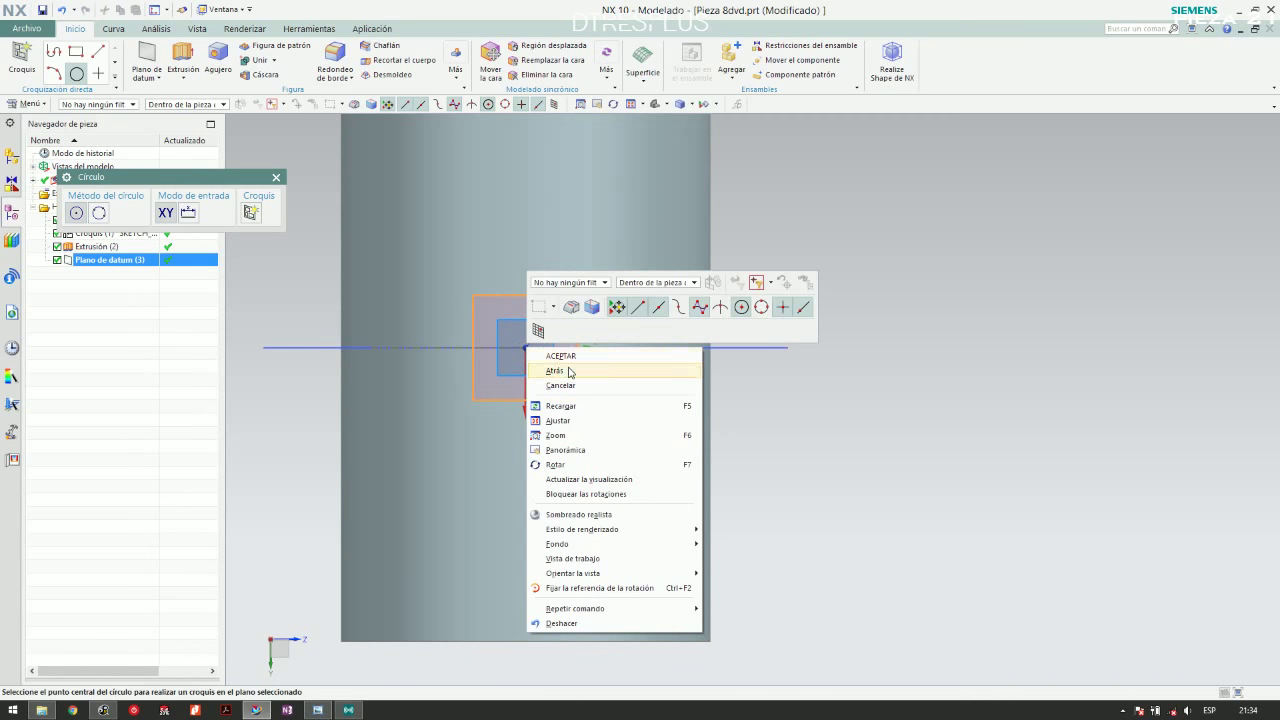
pyautogui.click(804, 210)
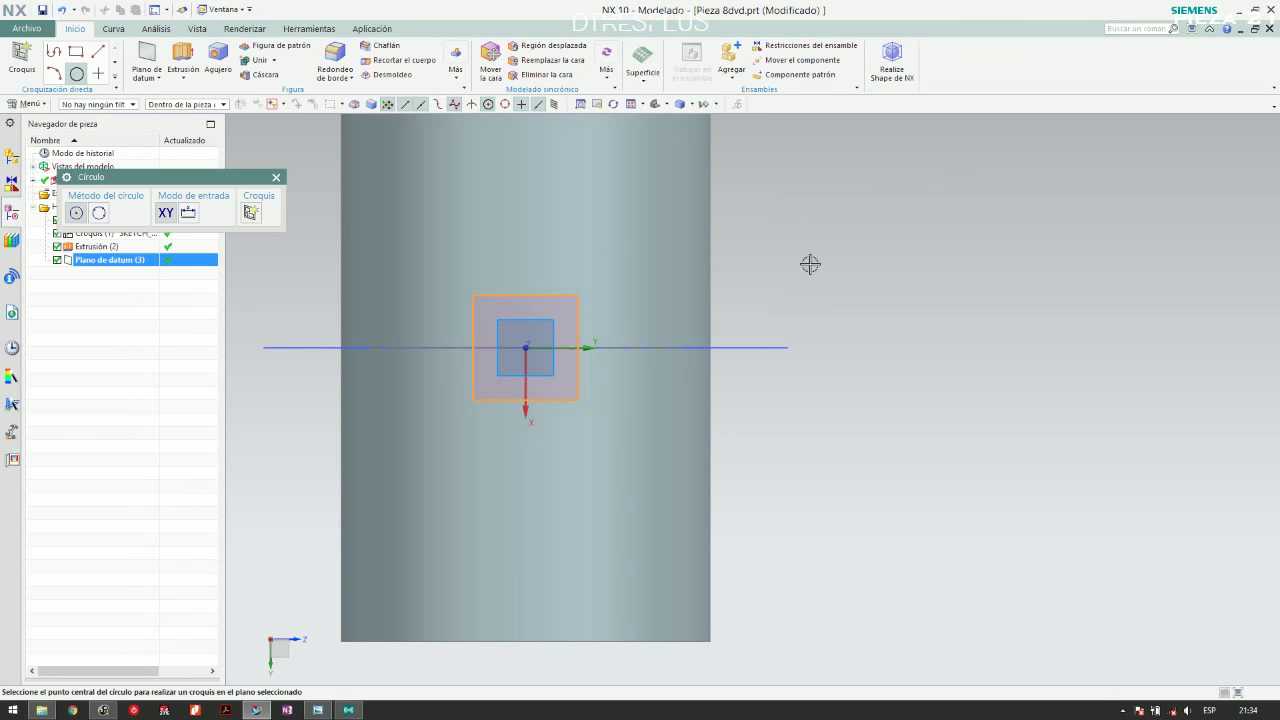
pyautogui.click(518, 345)
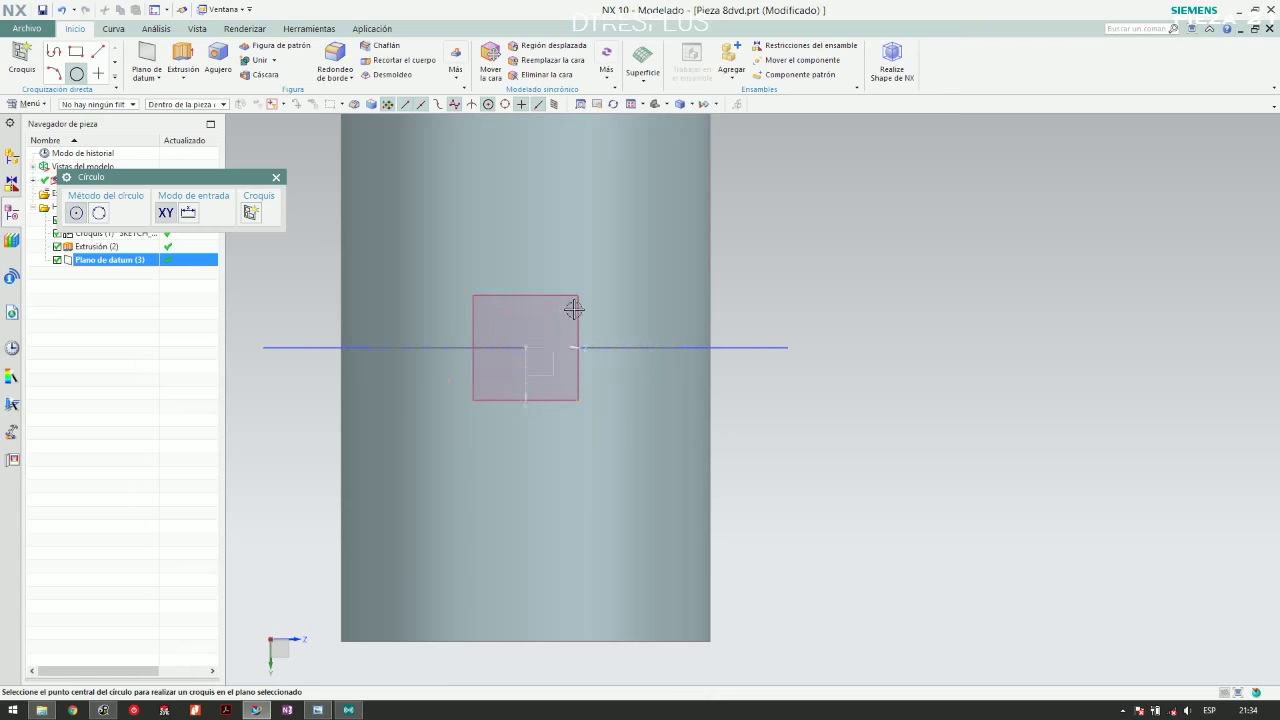
pyautogui.moveTo(596, 300); pyautogui.dragTo(750, 345, button='middle')
pyautogui.press('Escape')
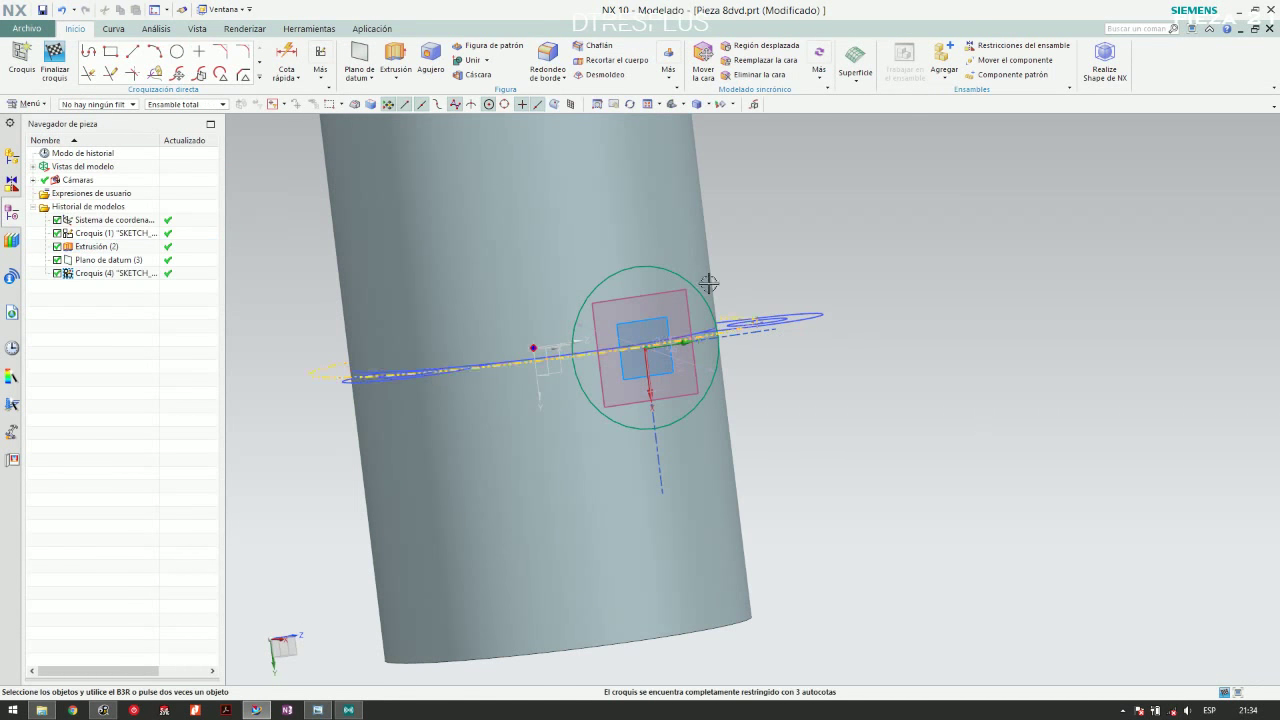
# Constrain the new circle's centre to be coincident with the sketch origin
pyautogui.scroll(3, 720, 285)
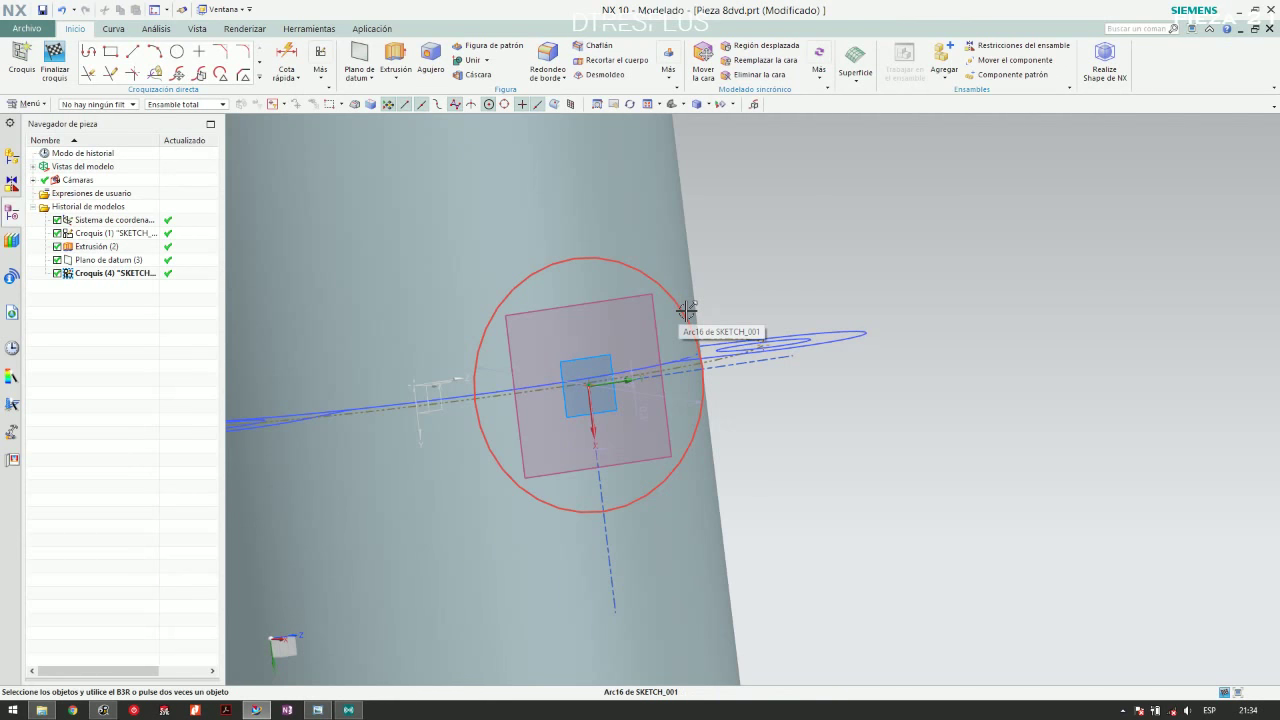
pyautogui.click(320, 65)
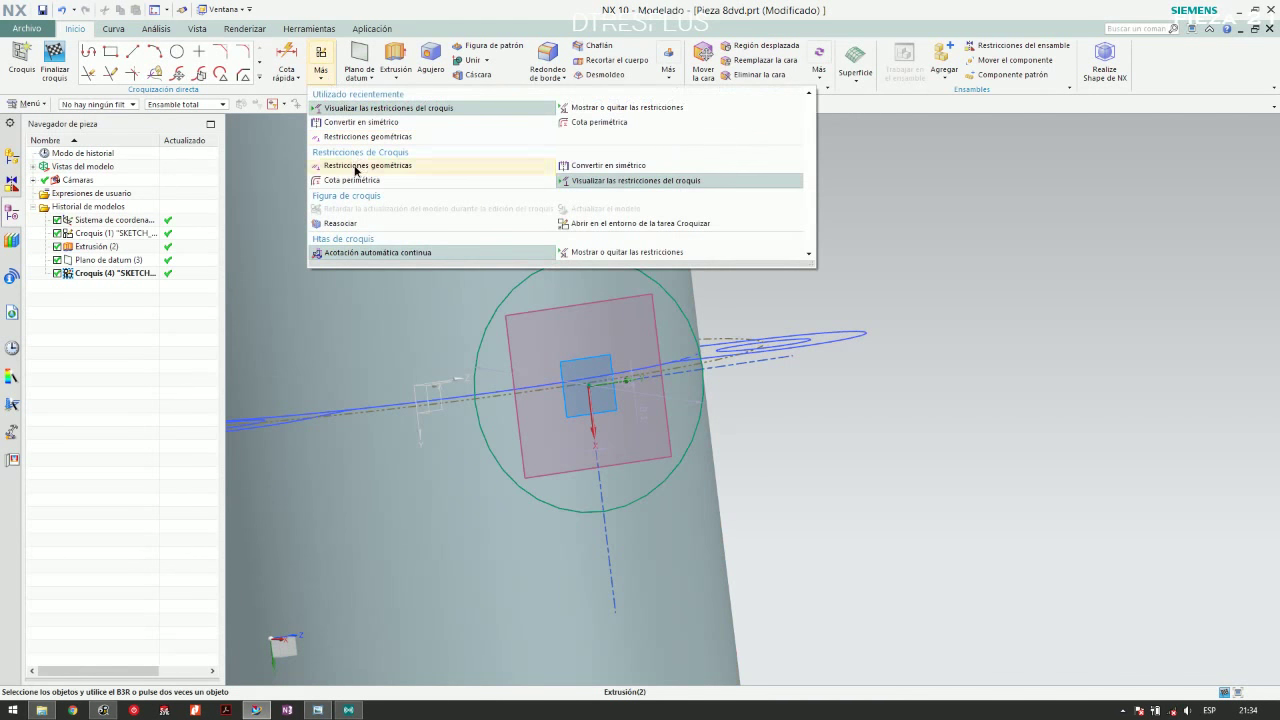
pyautogui.click(355, 166)
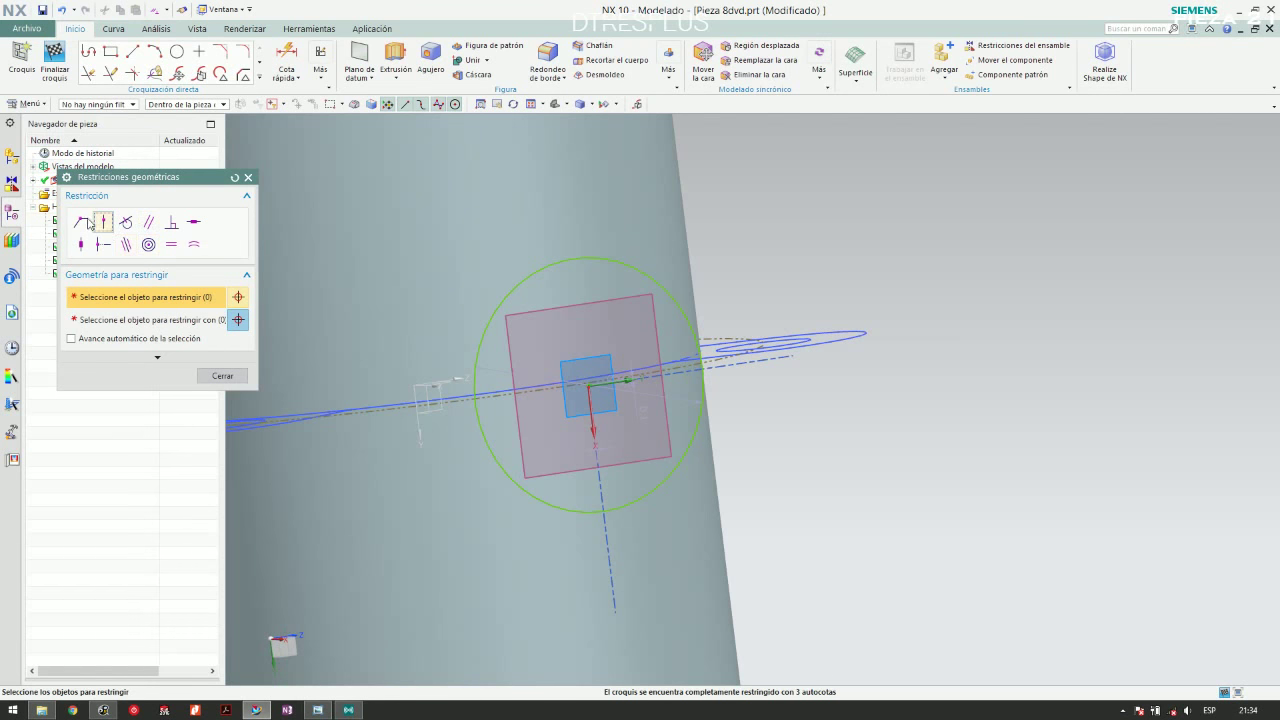
pyautogui.click(80, 222)
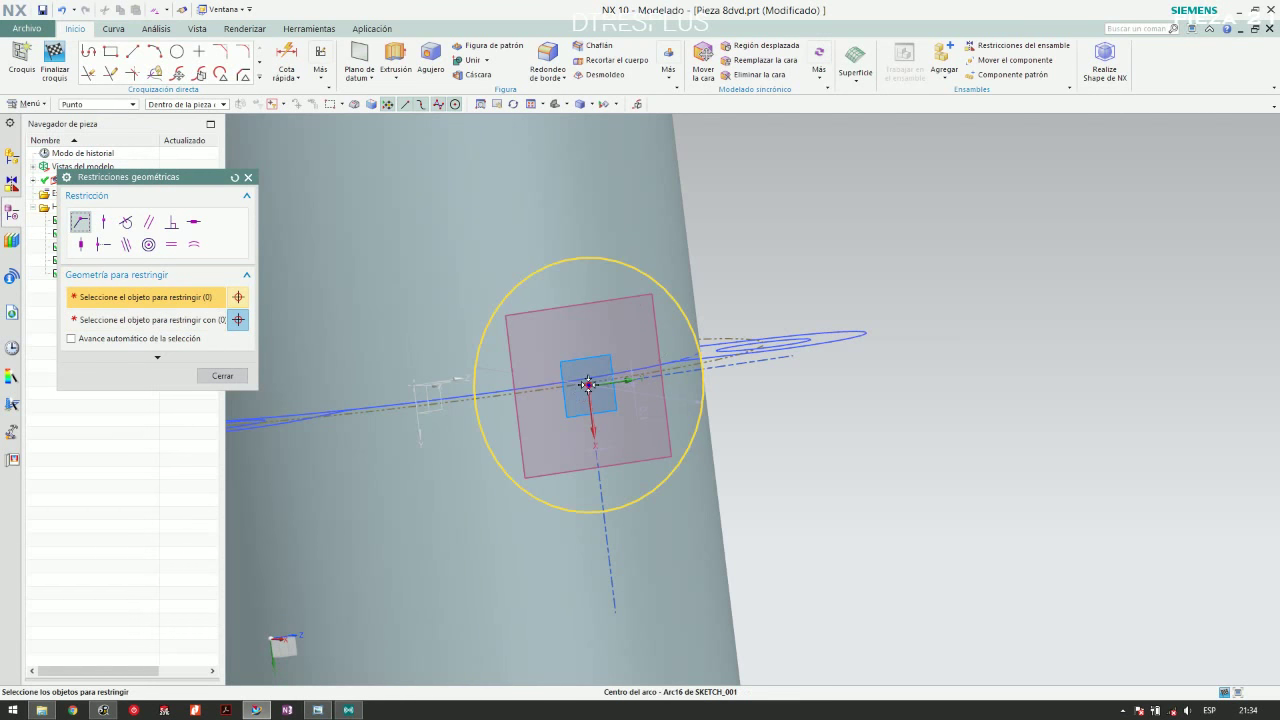
pyautogui.rightClick(587, 384)
pyautogui.click(645, 390)
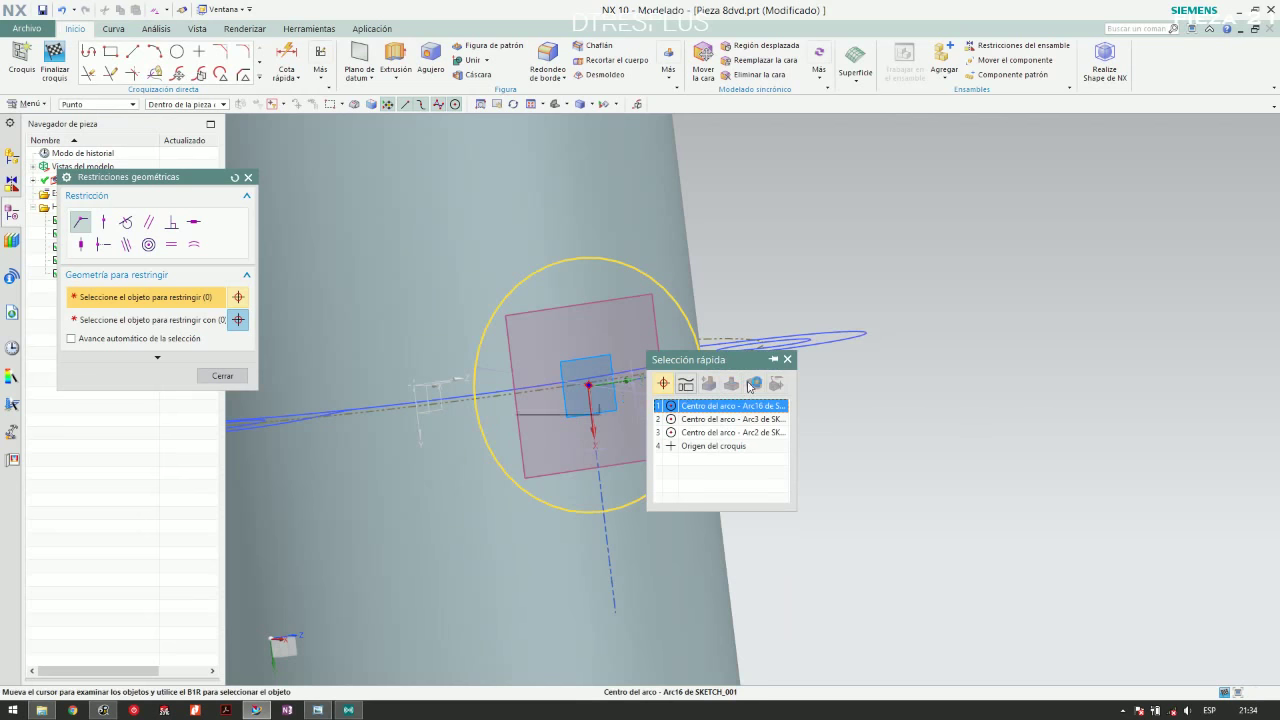
pyautogui.click(724, 409)
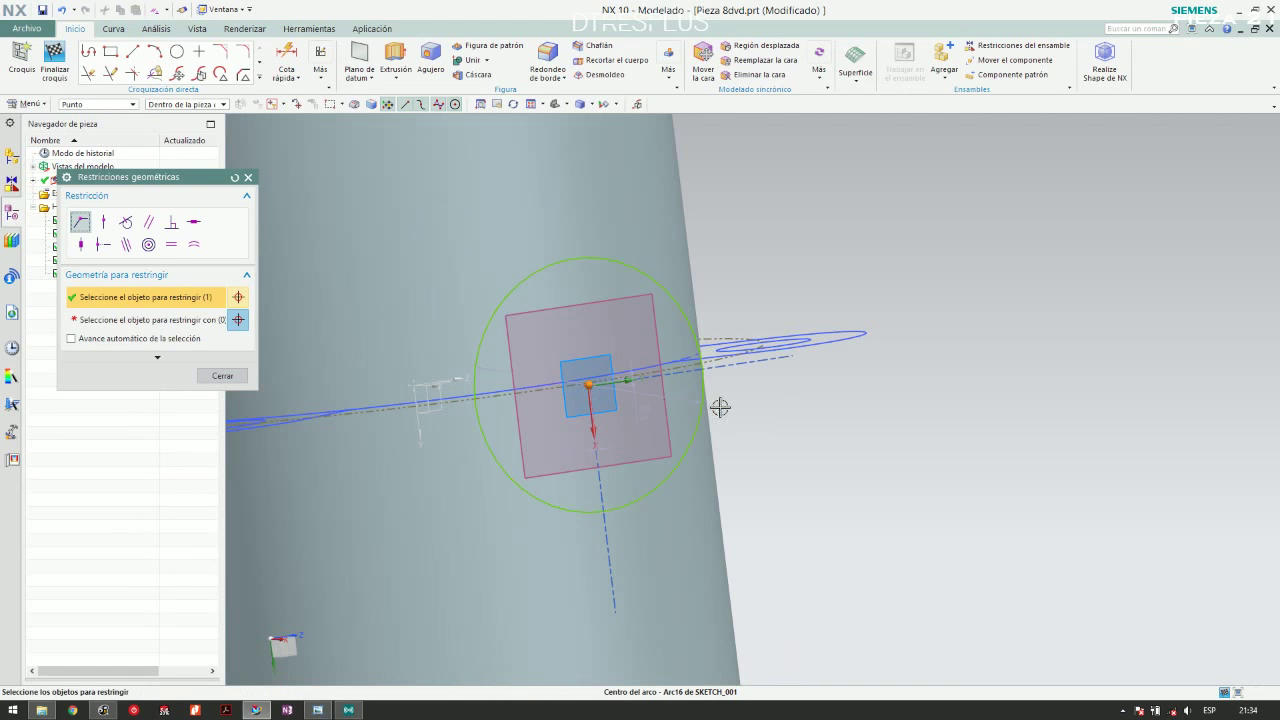
pyautogui.click(155, 321)
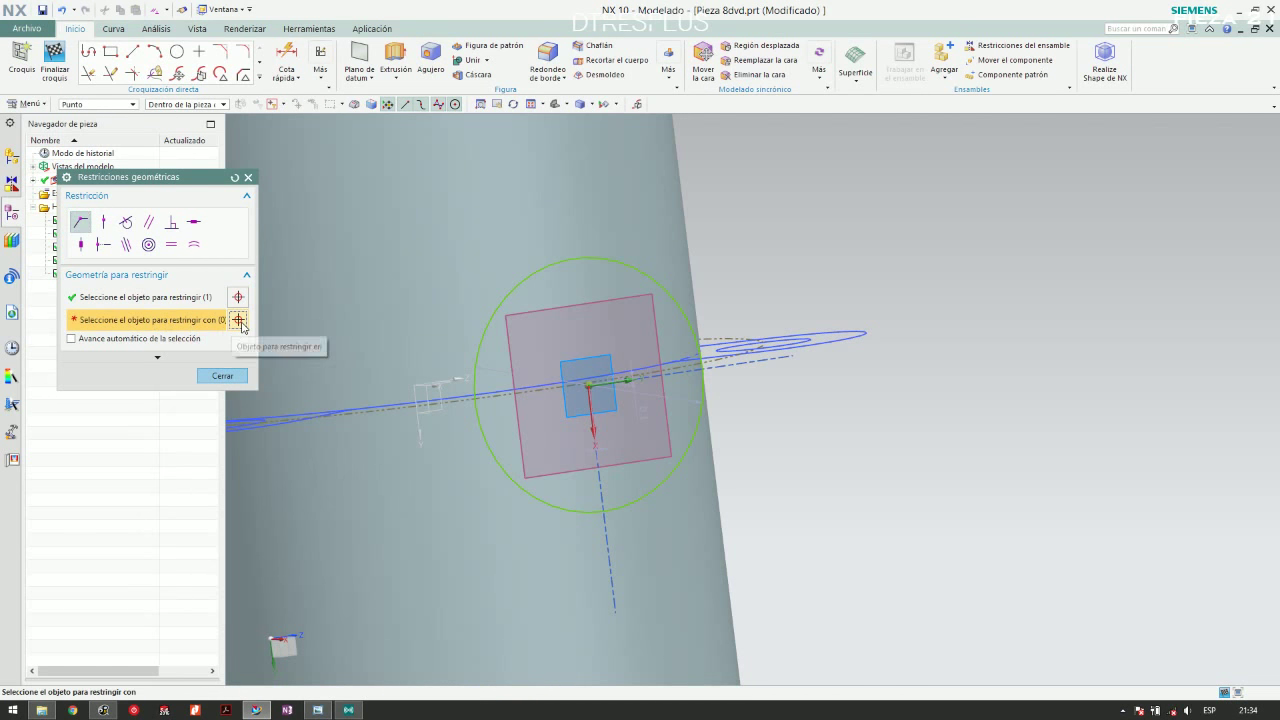
pyautogui.rightClick(417, 387)
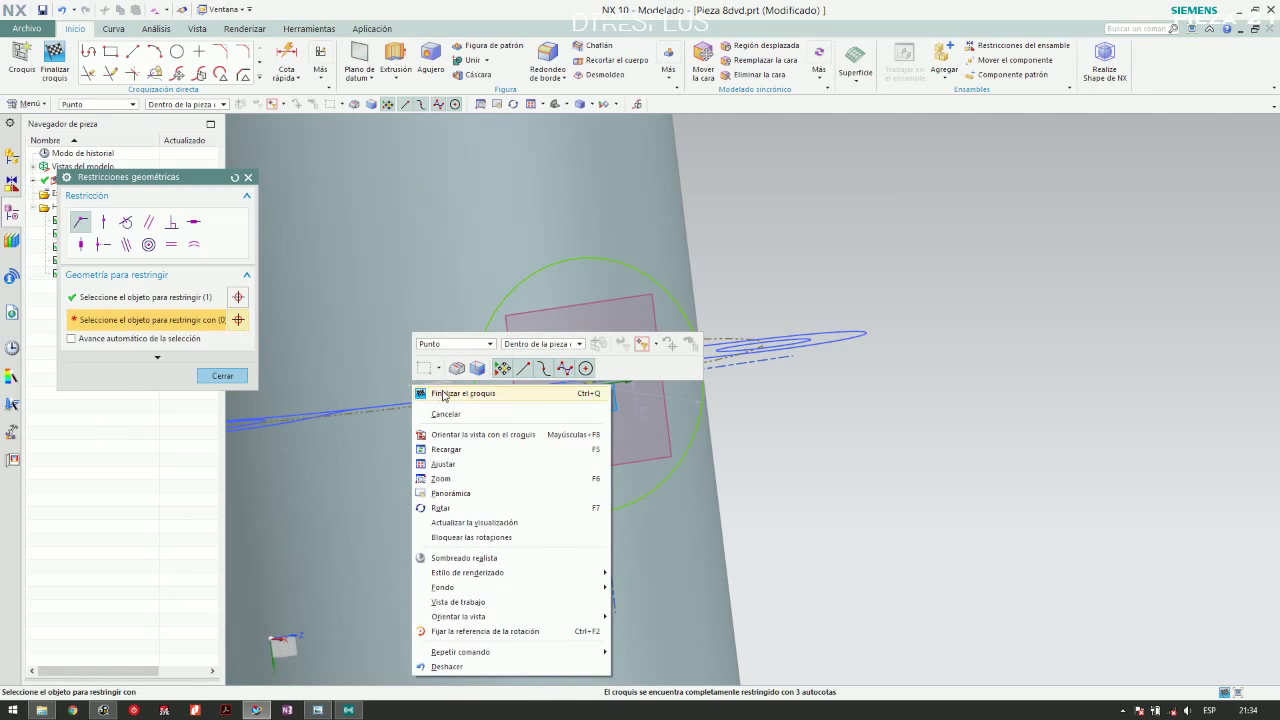
pyautogui.moveTo(400, 329)
pyautogui.mouseDown(button='middle')
pyautogui.moveTo(983, 223)
pyautogui.moveTo(965, 226)
pyautogui.mouseUp(button='middle')
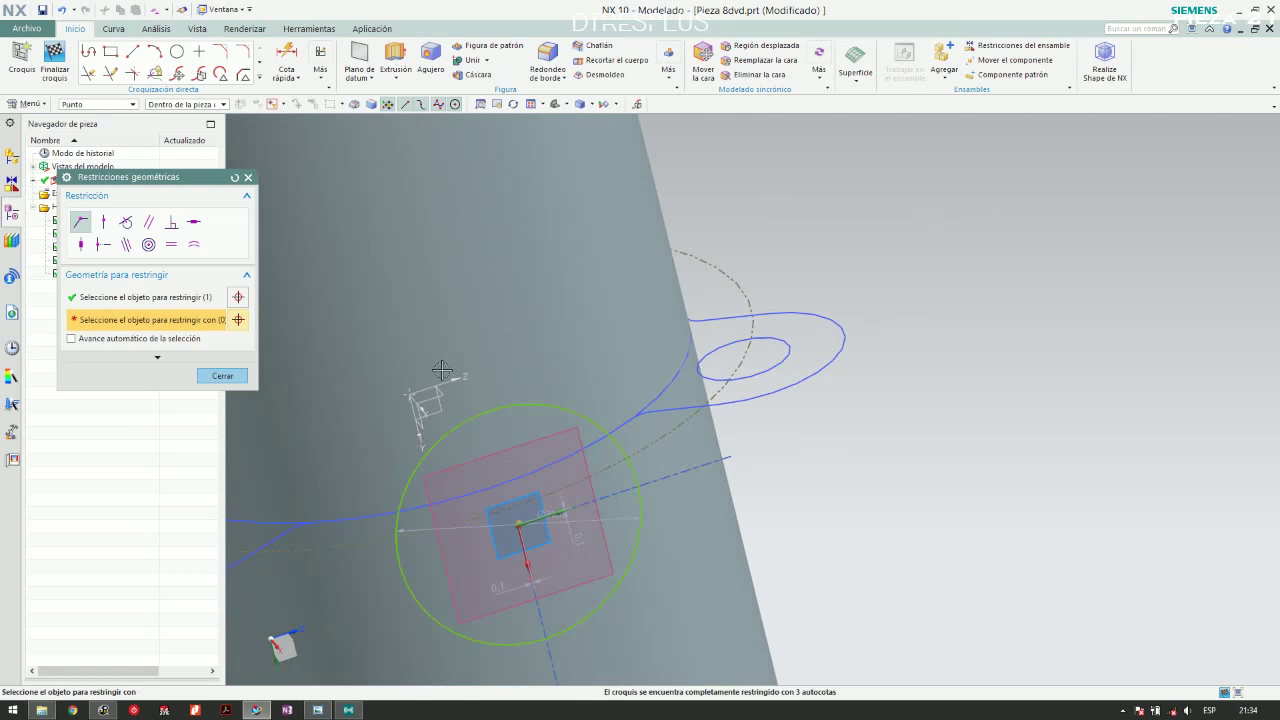
pyautogui.click(519, 524)
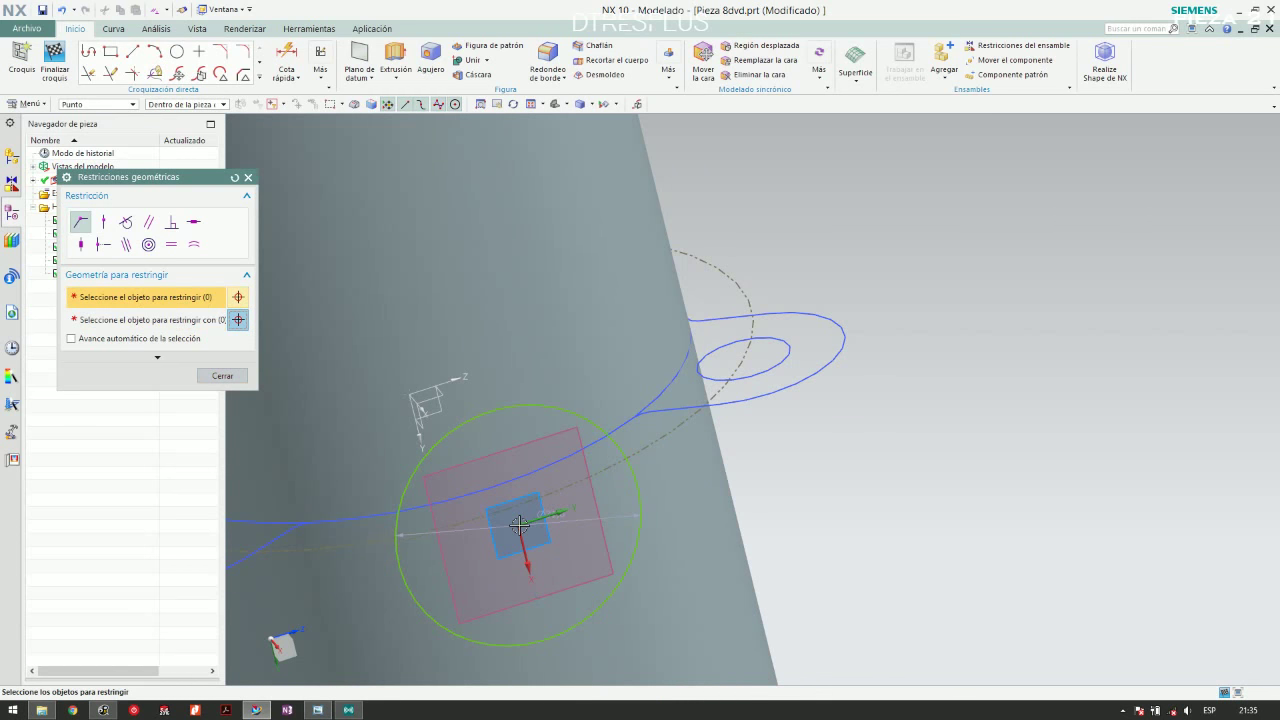
pyautogui.click(222, 375)
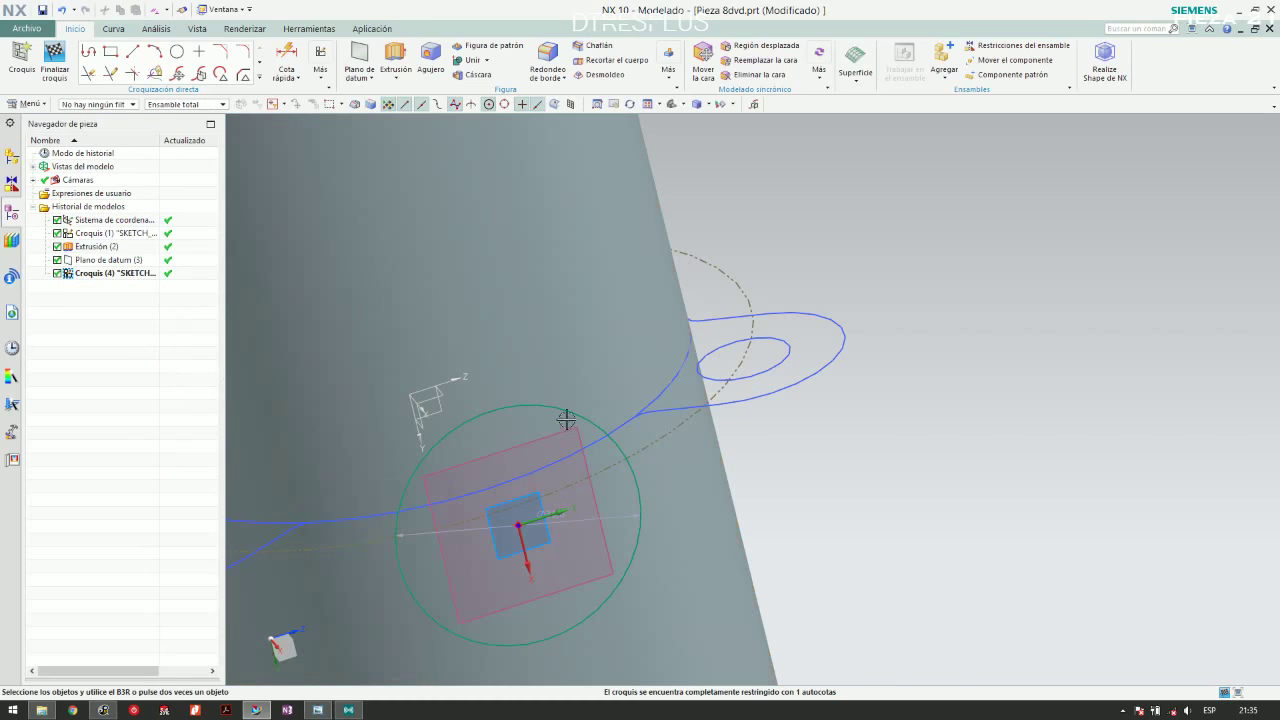
# List all constraints in the active sketch and remove the coincident constraint on the circle's centre
pyautogui.rightClick(566, 420)
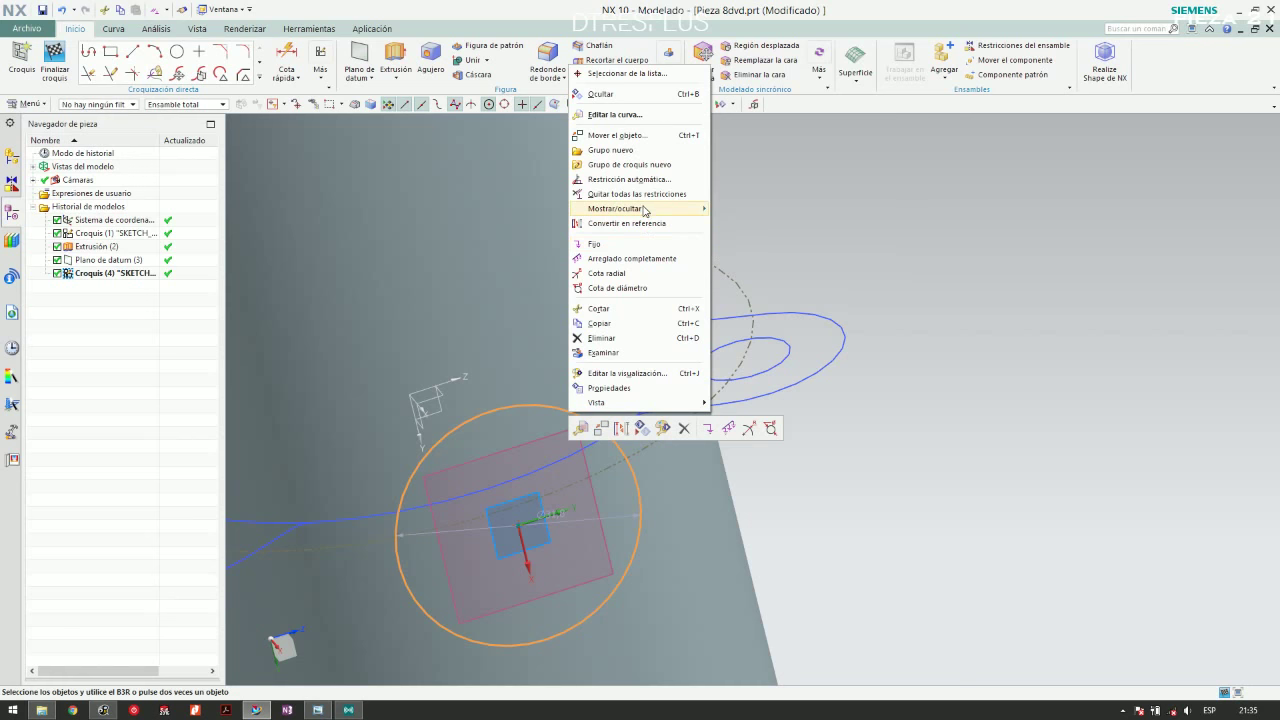
pyautogui.moveTo(645, 209)
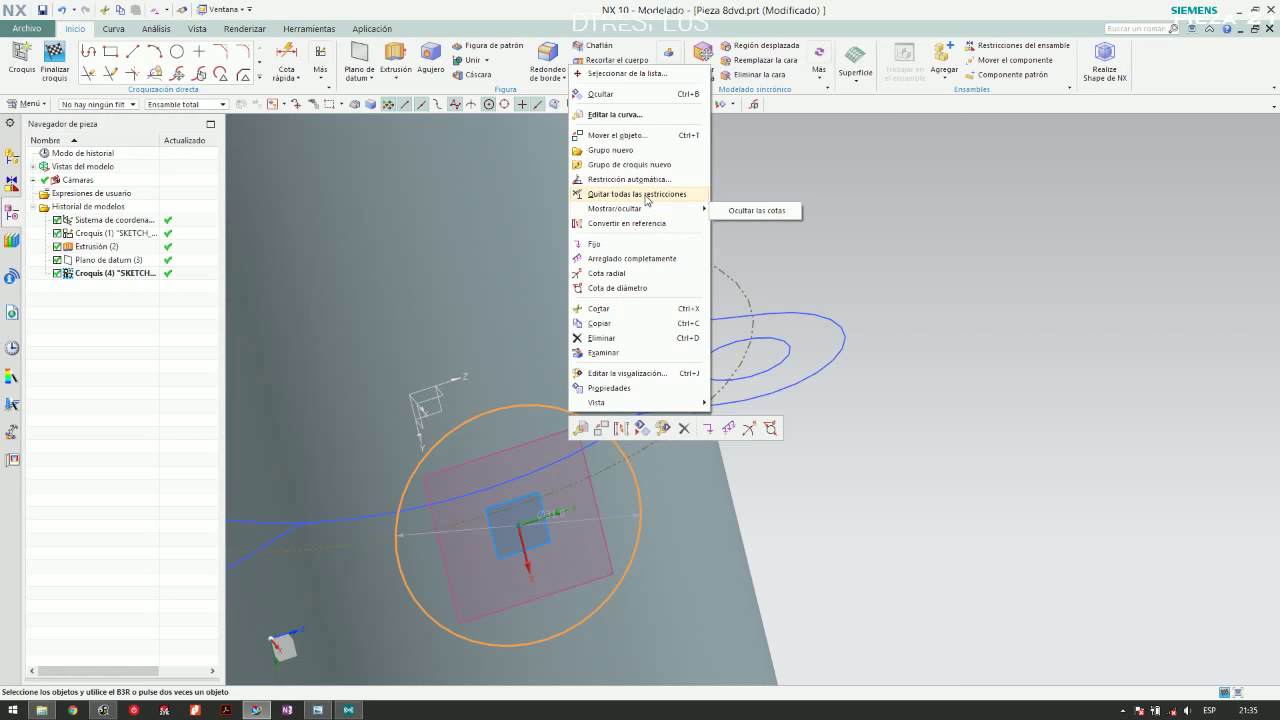
pyautogui.click(328, 80)
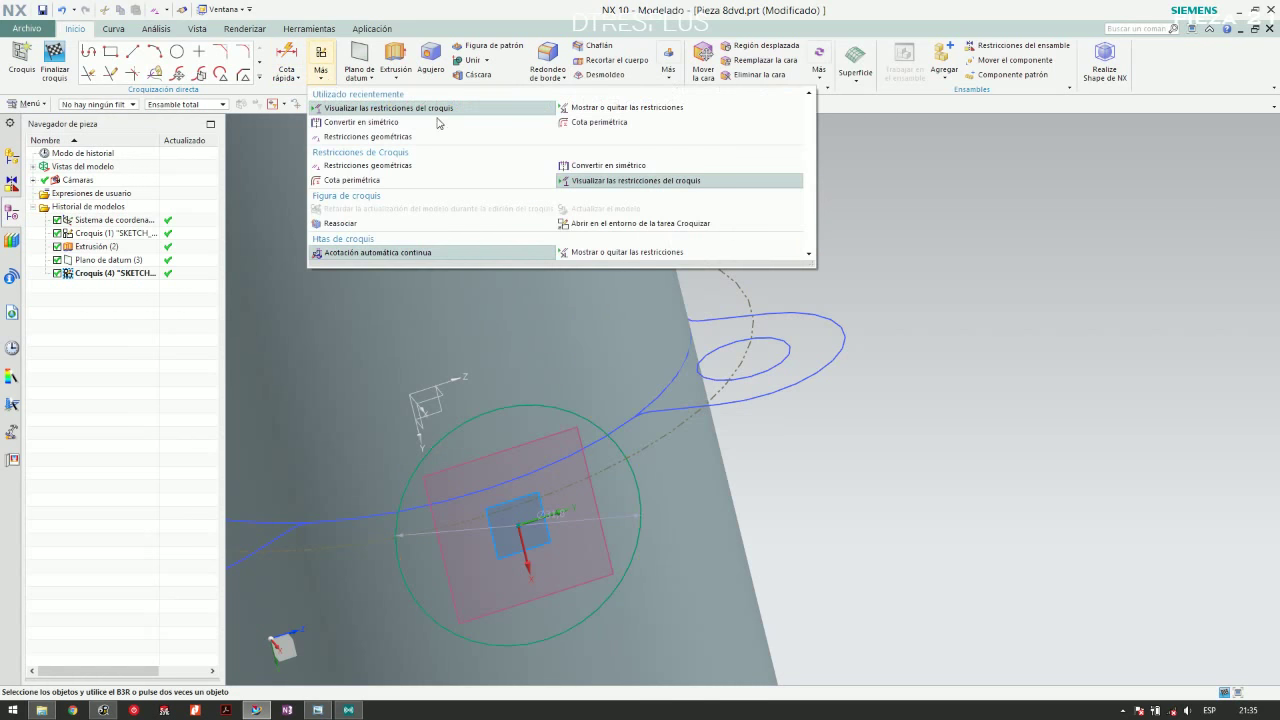
pyautogui.click(626, 107)
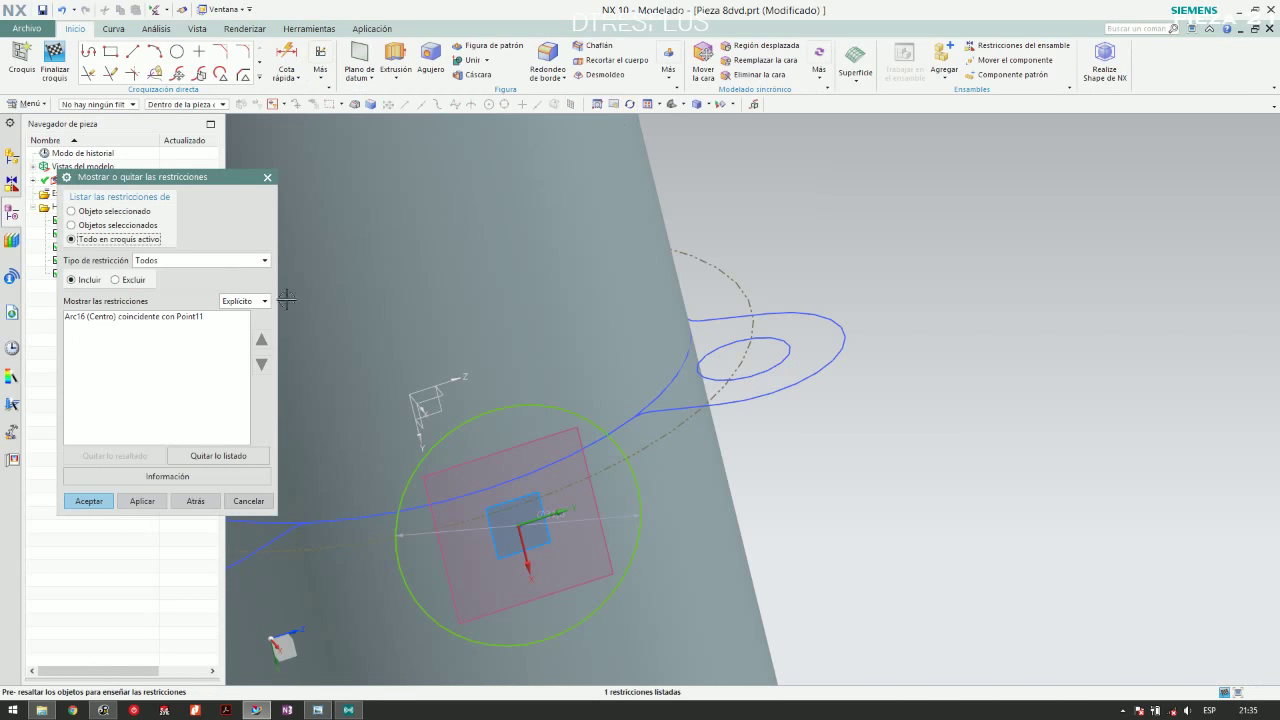
pyautogui.click(132, 316)
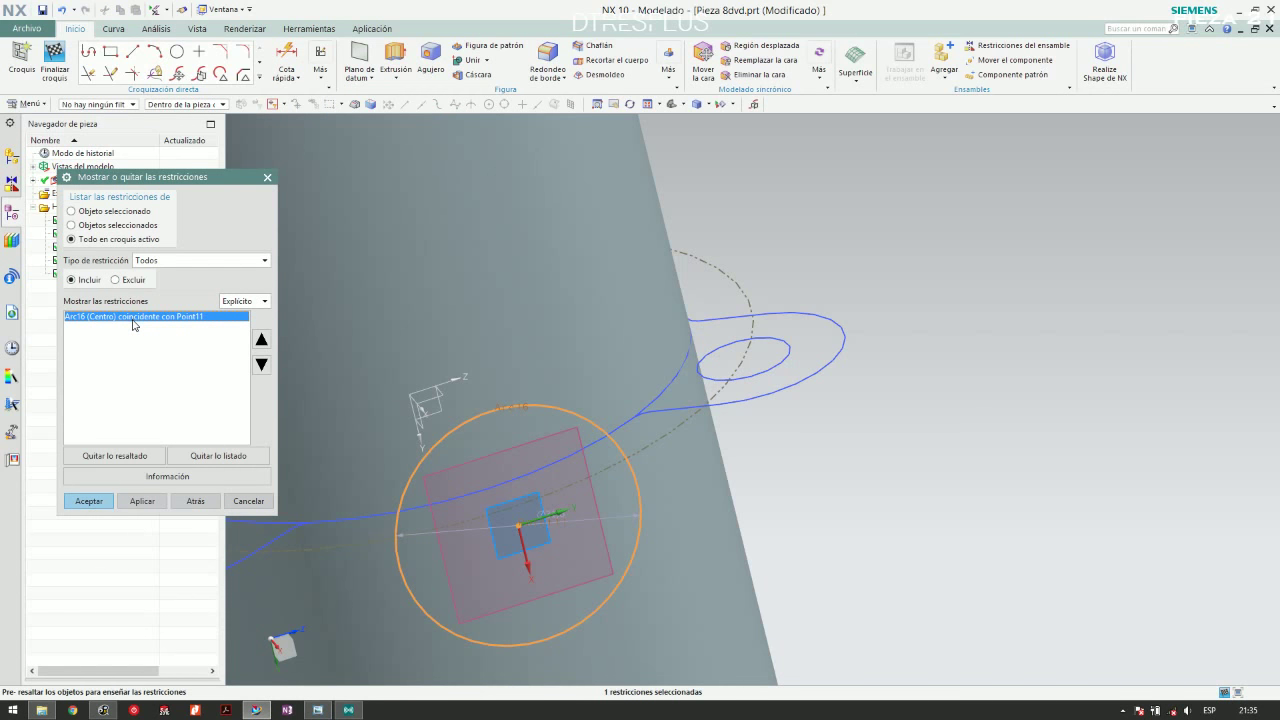
pyautogui.press('Delete')
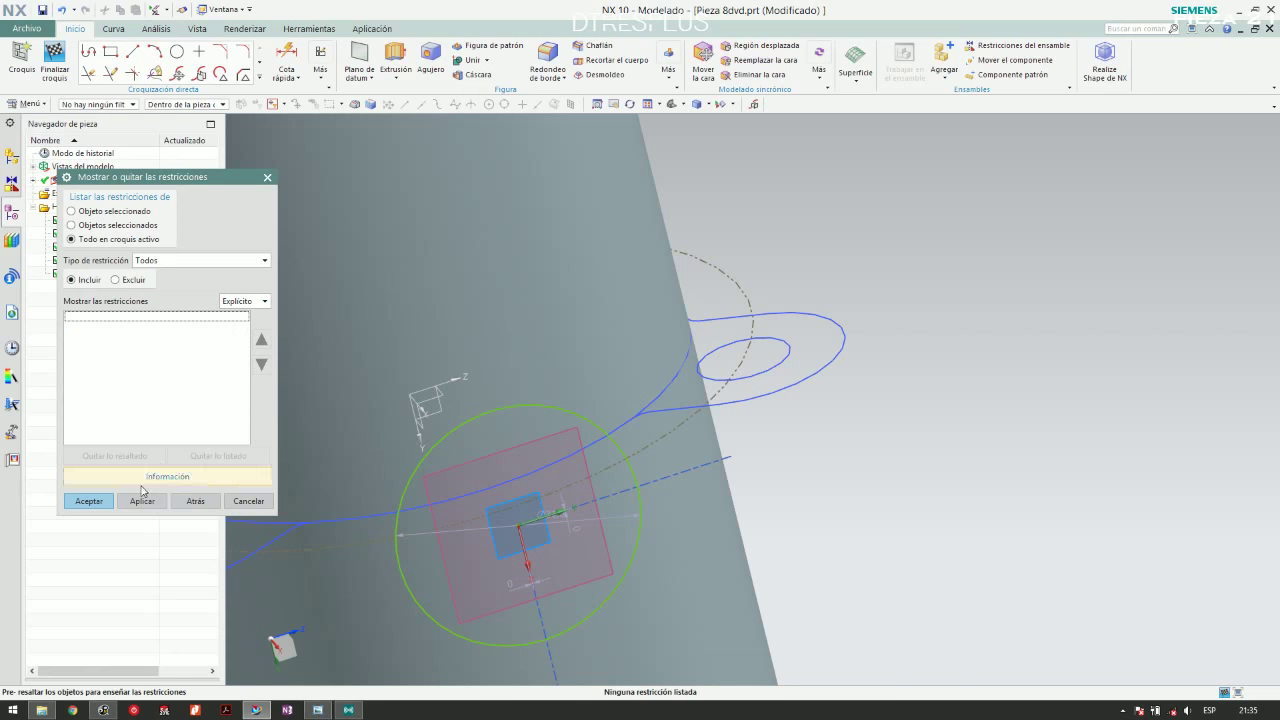
pyautogui.click(248, 500)
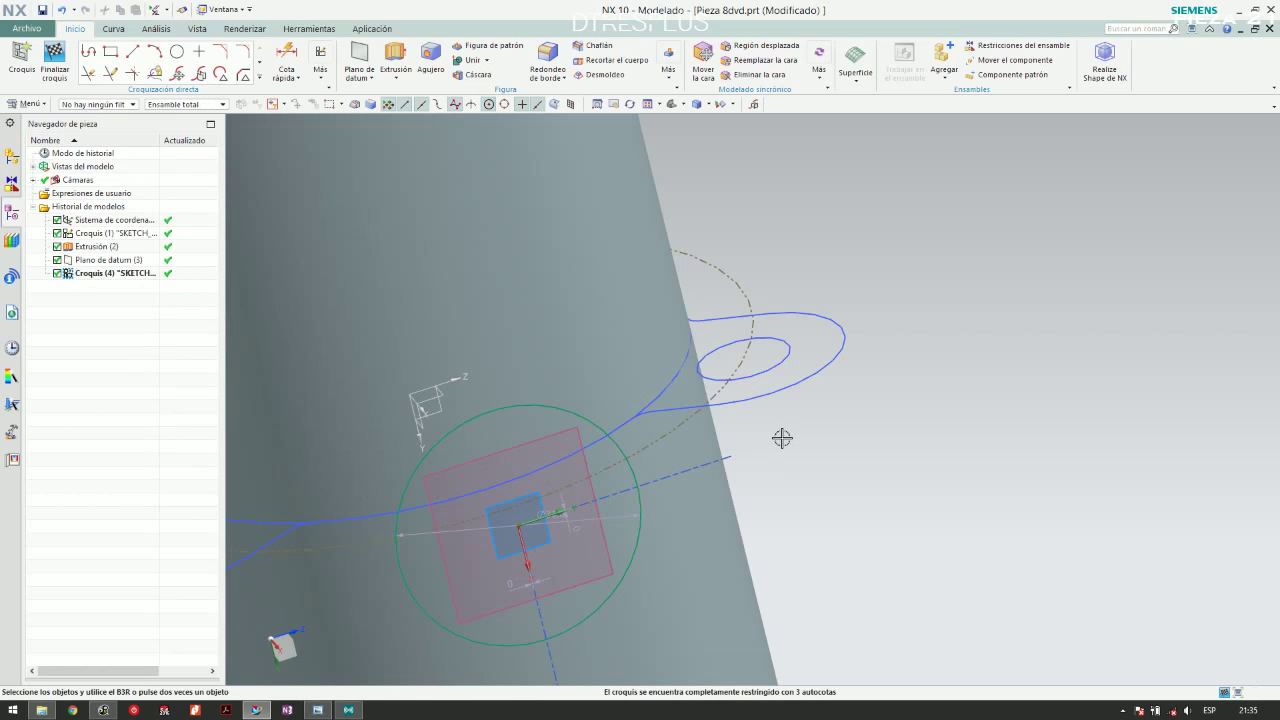
pyautogui.scroll(-3, 830, 408)
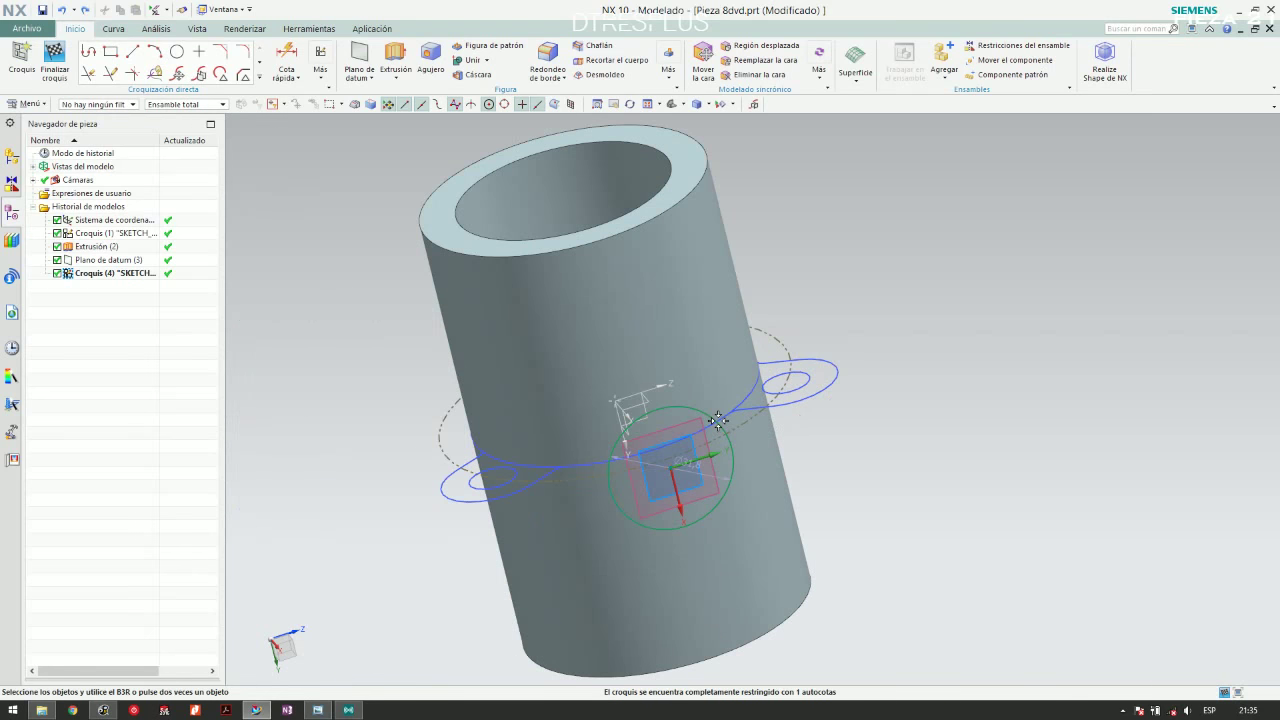
pyautogui.moveTo(704, 414); pyautogui.dragTo(751, 429, button='middle')
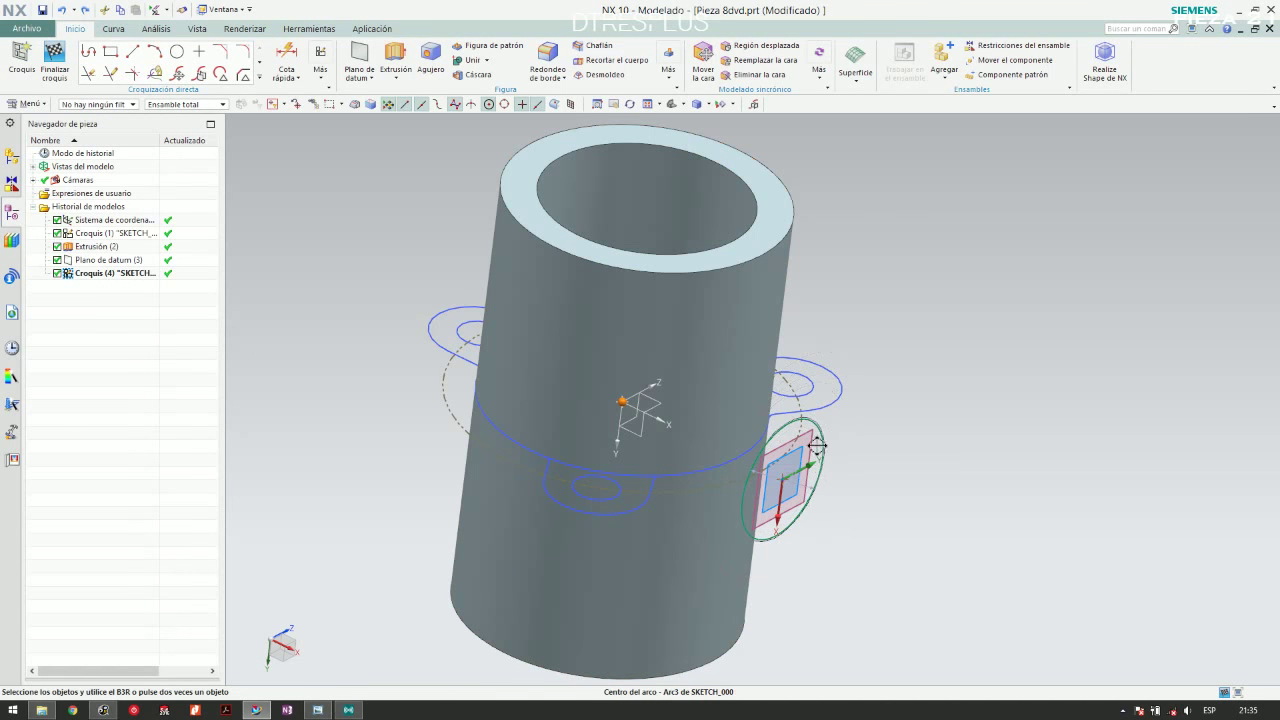
# Dimension the diameter of the circle on the offset plane as 50 mm, taking the value from the Pieza 8 drawing
pyautogui.moveTo(838, 470); pyautogui.dragTo(745, 439, button='middle')
pyautogui.moveTo(849, 409); pyautogui.dragTo(874, 404, button='right')
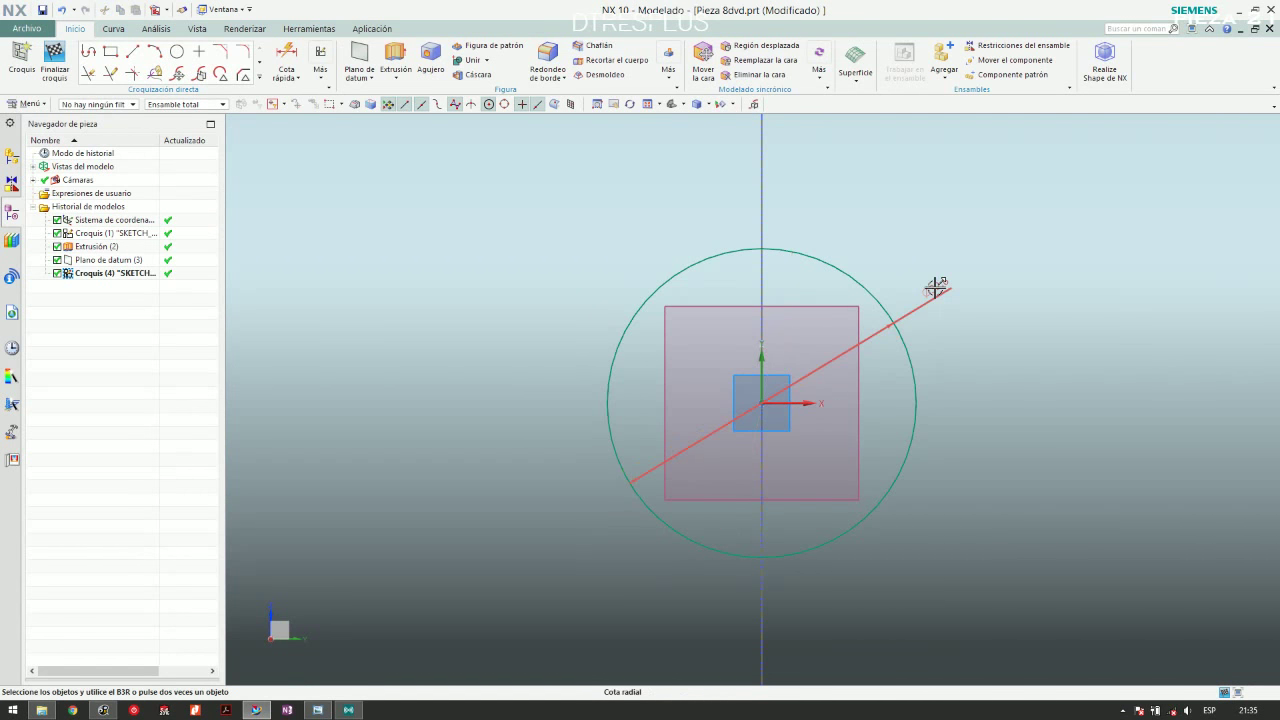
pyautogui.hotkey('alt', 'Tab')
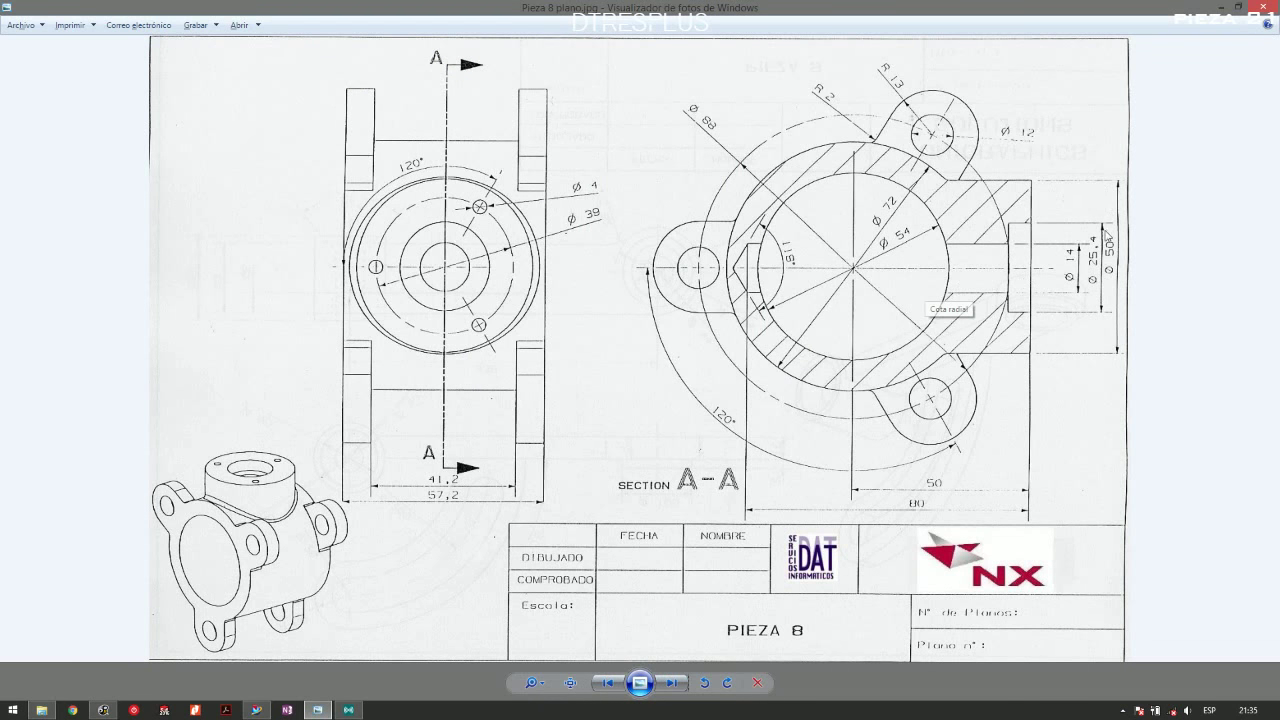
pyautogui.hotkey('alt', 'Tab')
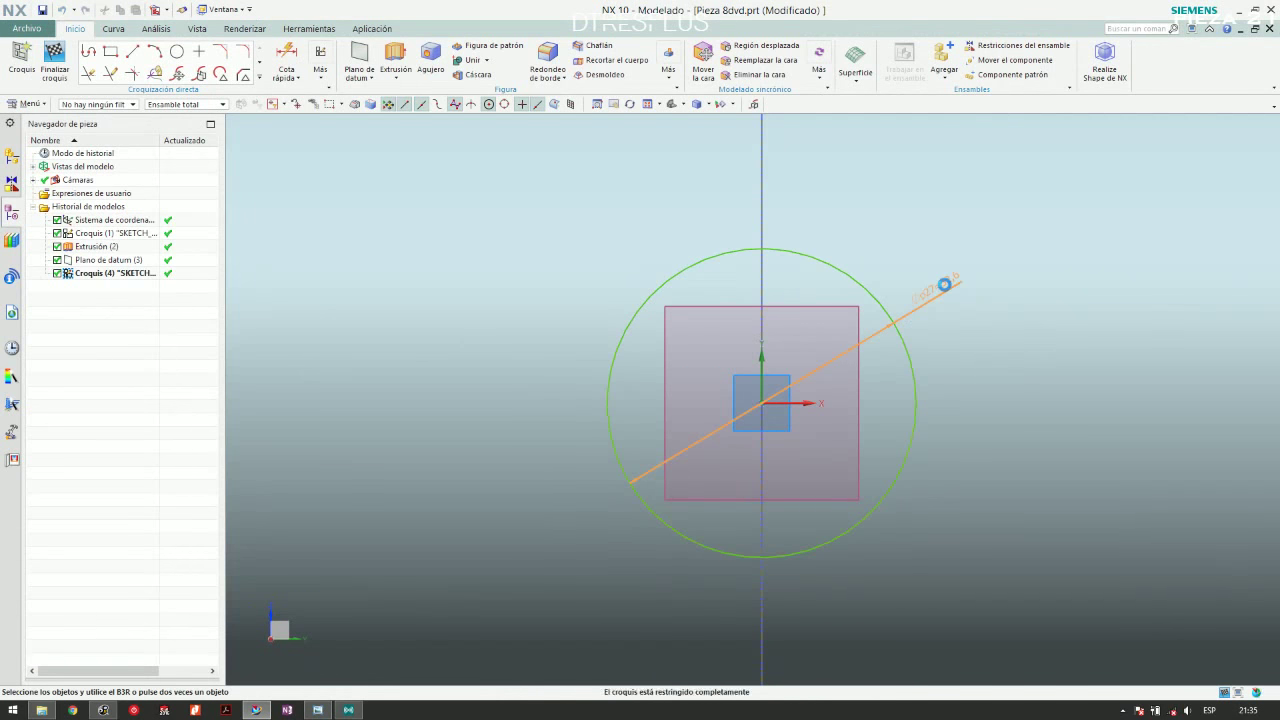
pyautogui.write('50')
pyautogui.press('Return')
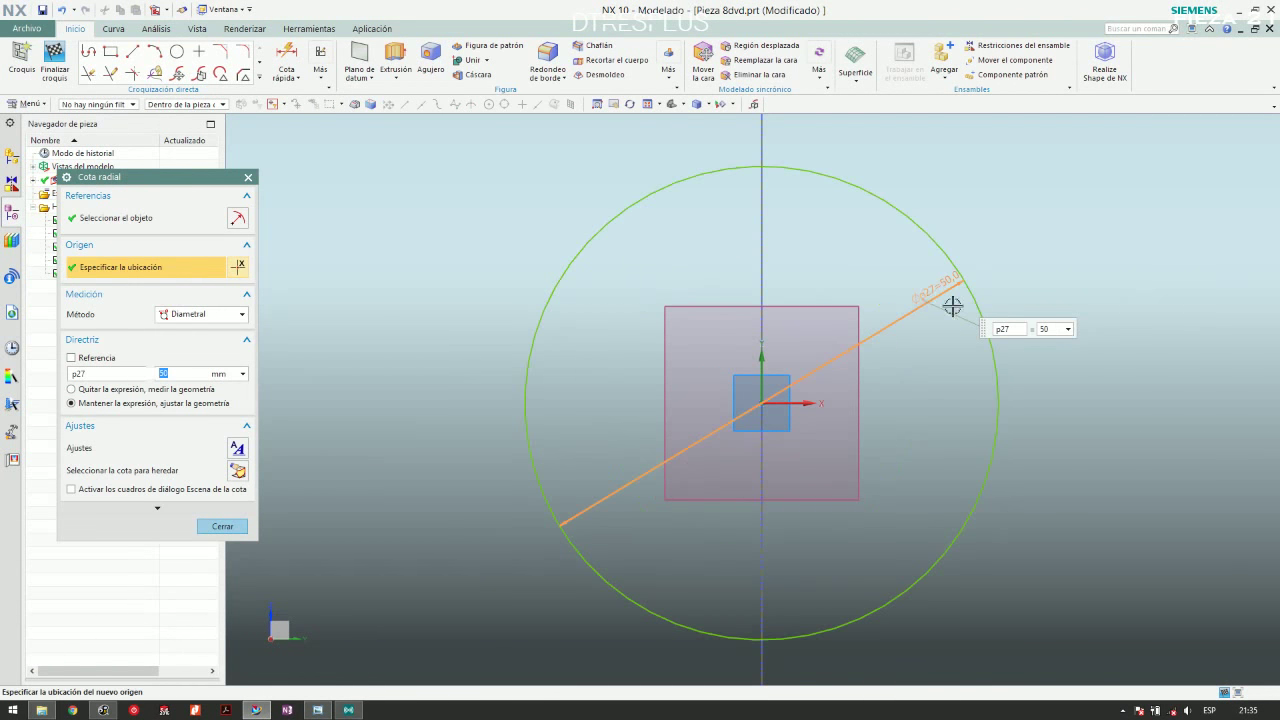
pyautogui.click(222, 526)
# Start an Extrude of the 50 mm circle and reverse its direction so it runs towards the cylindrical body
pyautogui.hotkey('alt', 'Tab')
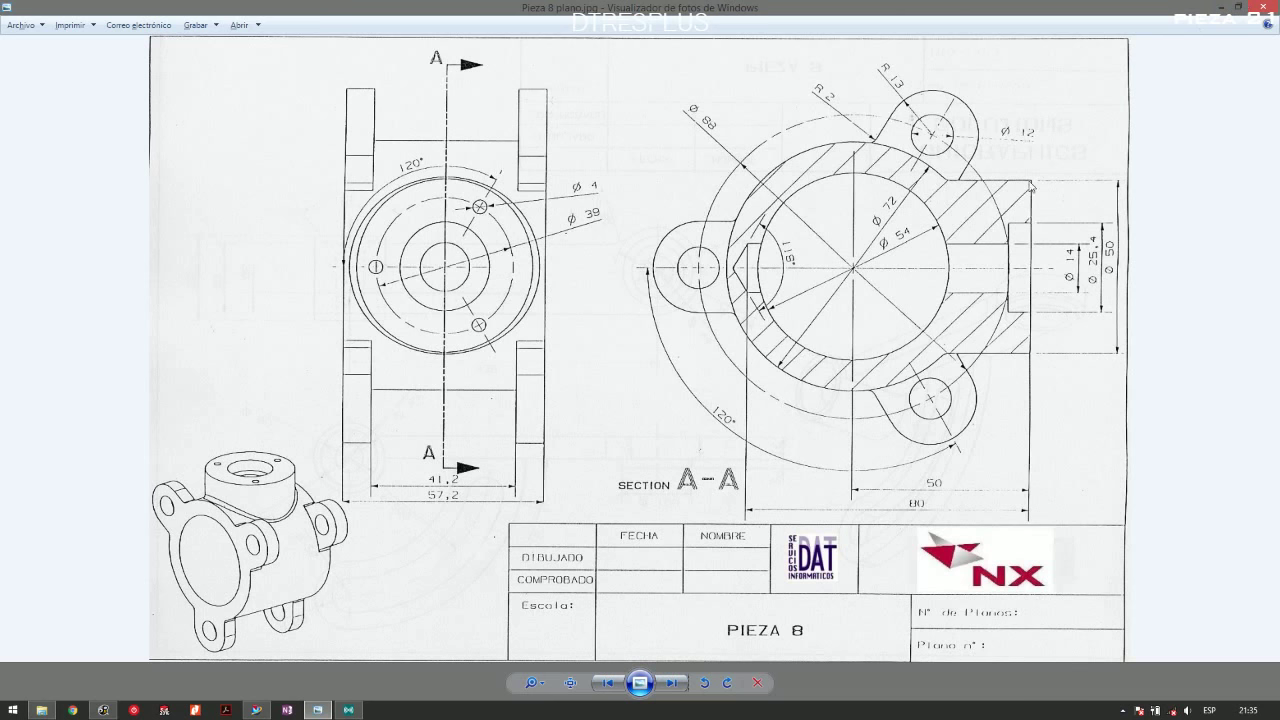
pyautogui.hotkey('alt', 'Tab')
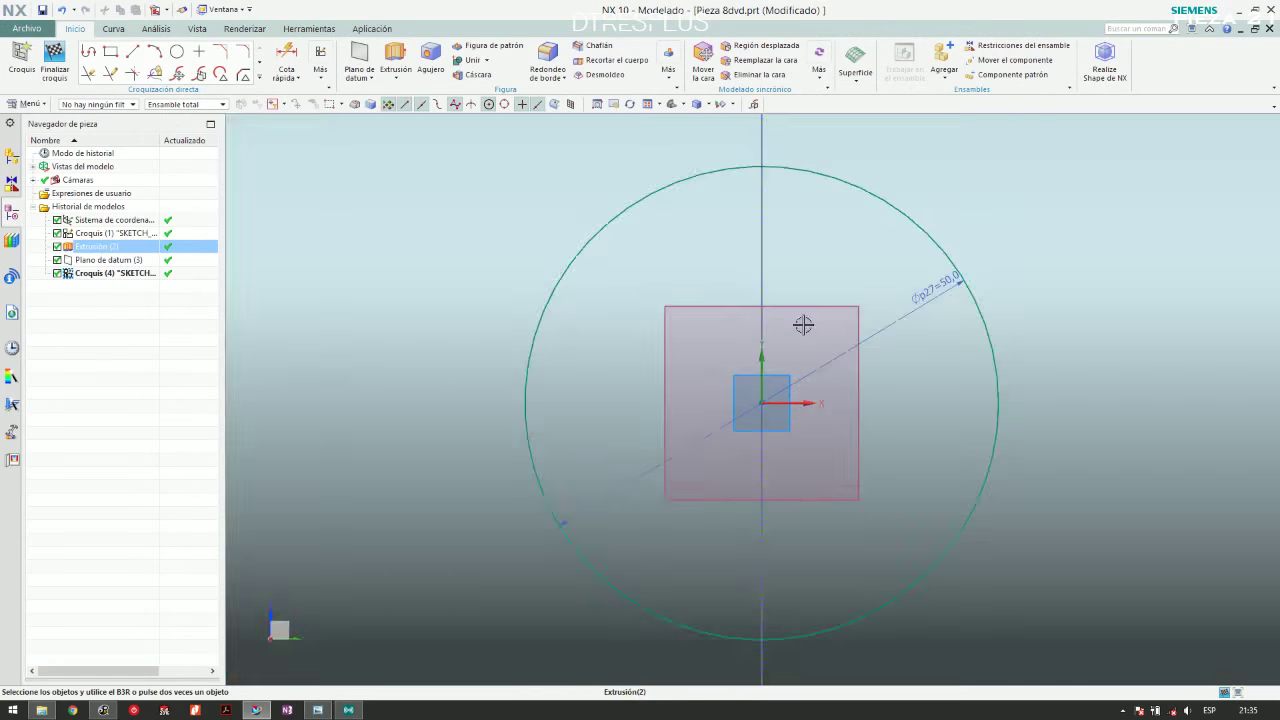
pyautogui.moveTo(803, 323)
pyautogui.mouseDown(button='middle')
pyautogui.moveTo(683, 280)
pyautogui.moveTo(787, 331)
pyautogui.moveTo(749, 309)
pyautogui.moveTo(663, 434)
pyautogui.mouseUp(button='middle')
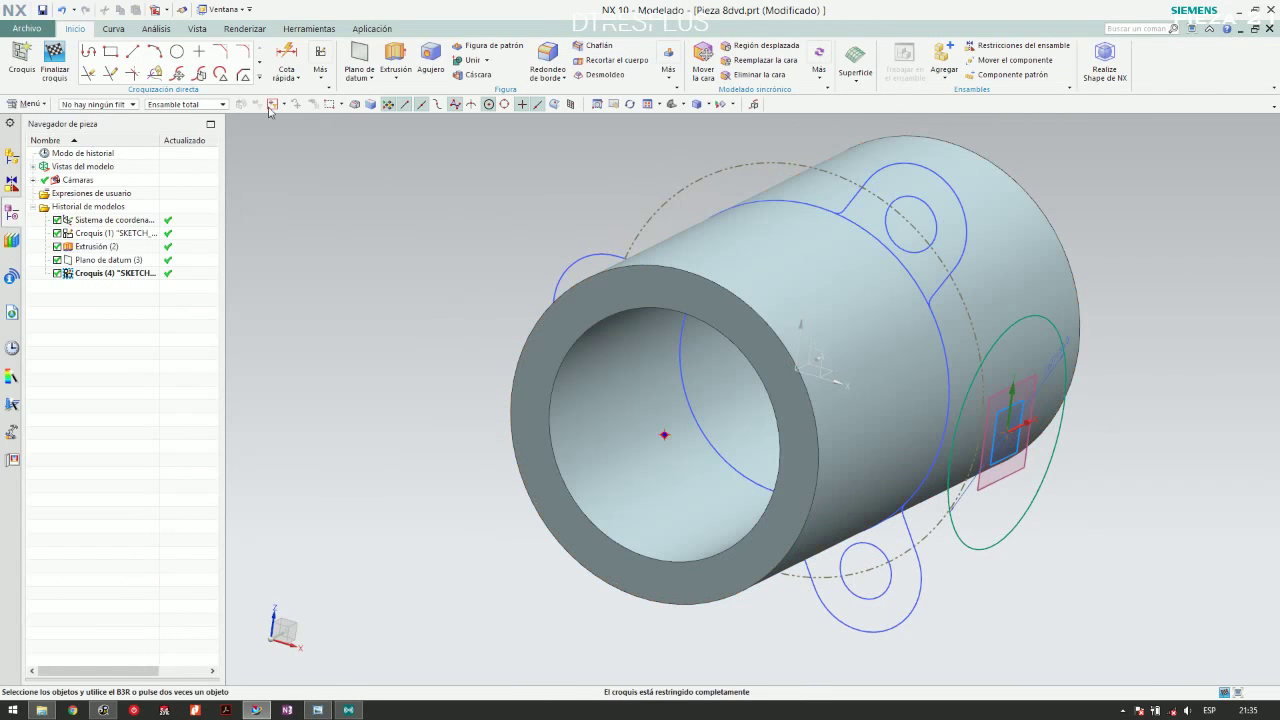
pyautogui.click(182, 58)
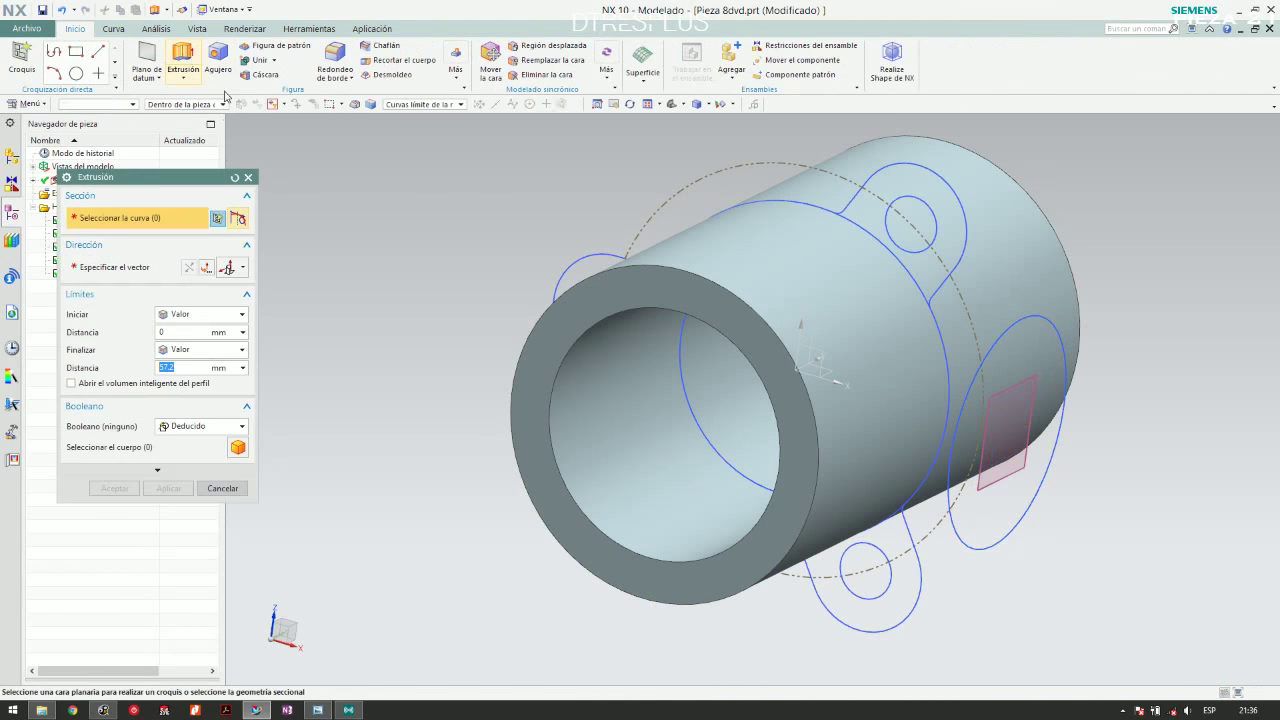
pyautogui.click(180, 316)
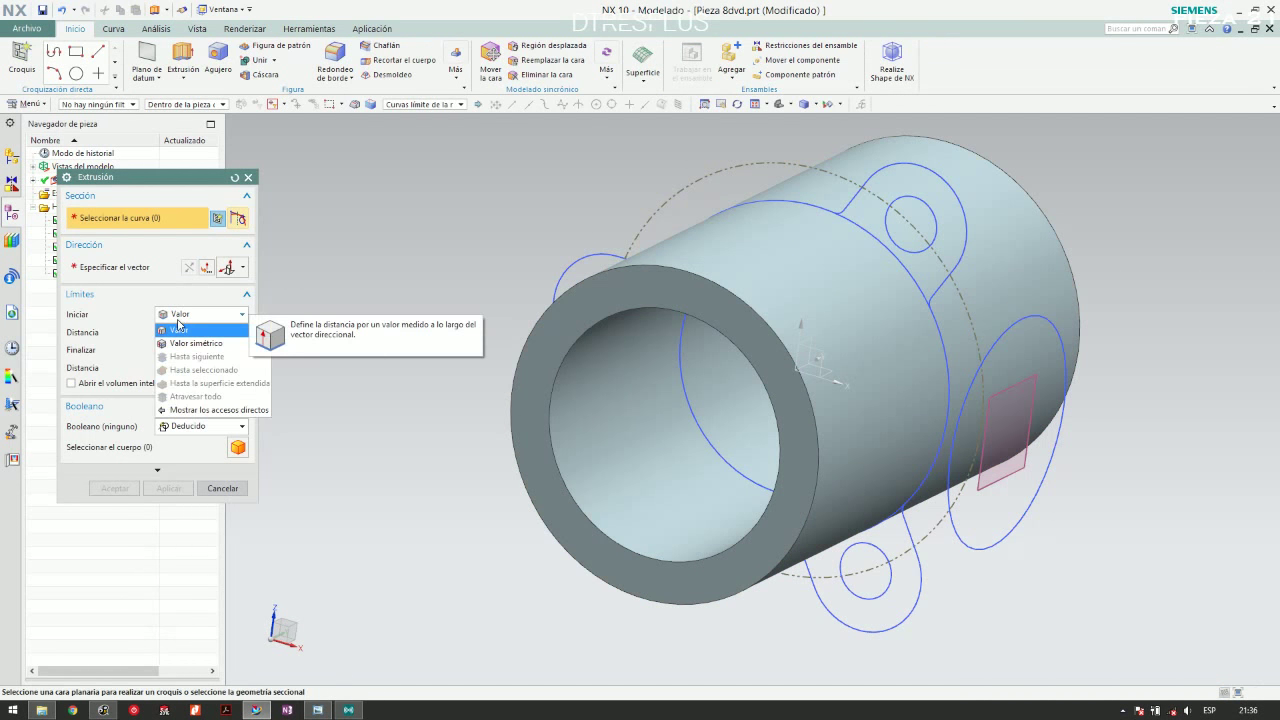
pyautogui.click(182, 318)
pyautogui.click(198, 349)
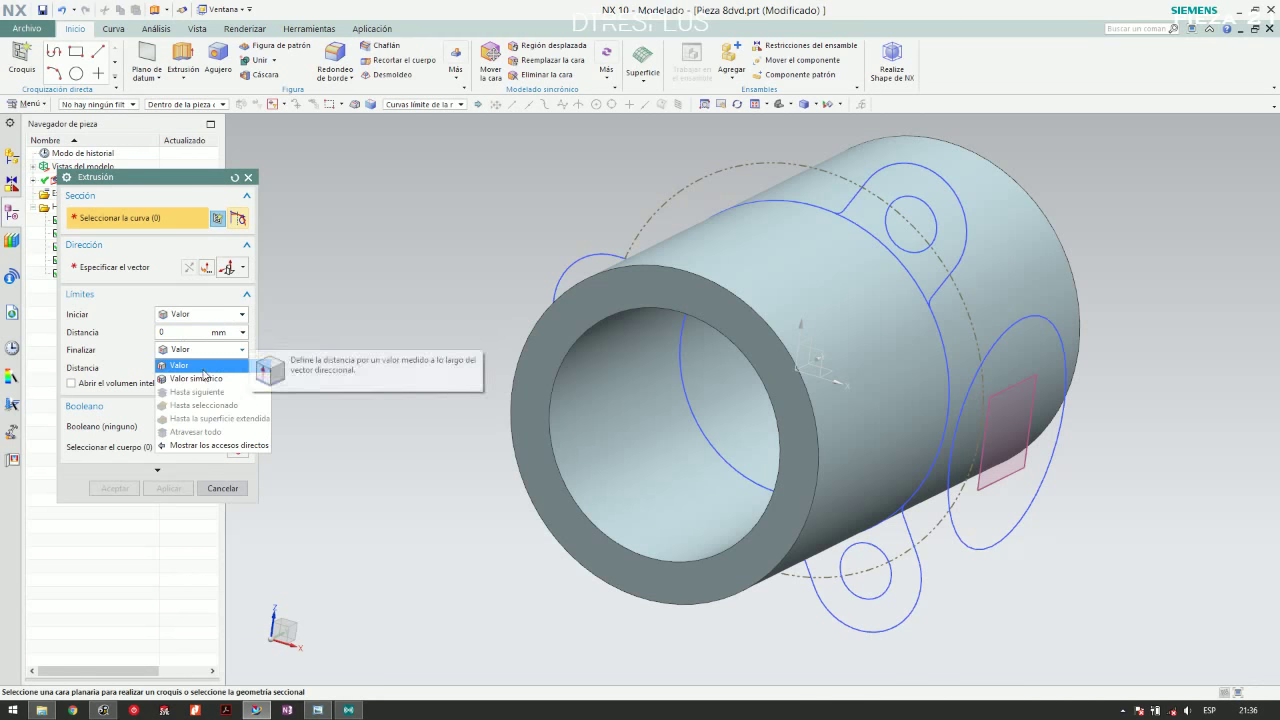
pyautogui.click(197, 349)
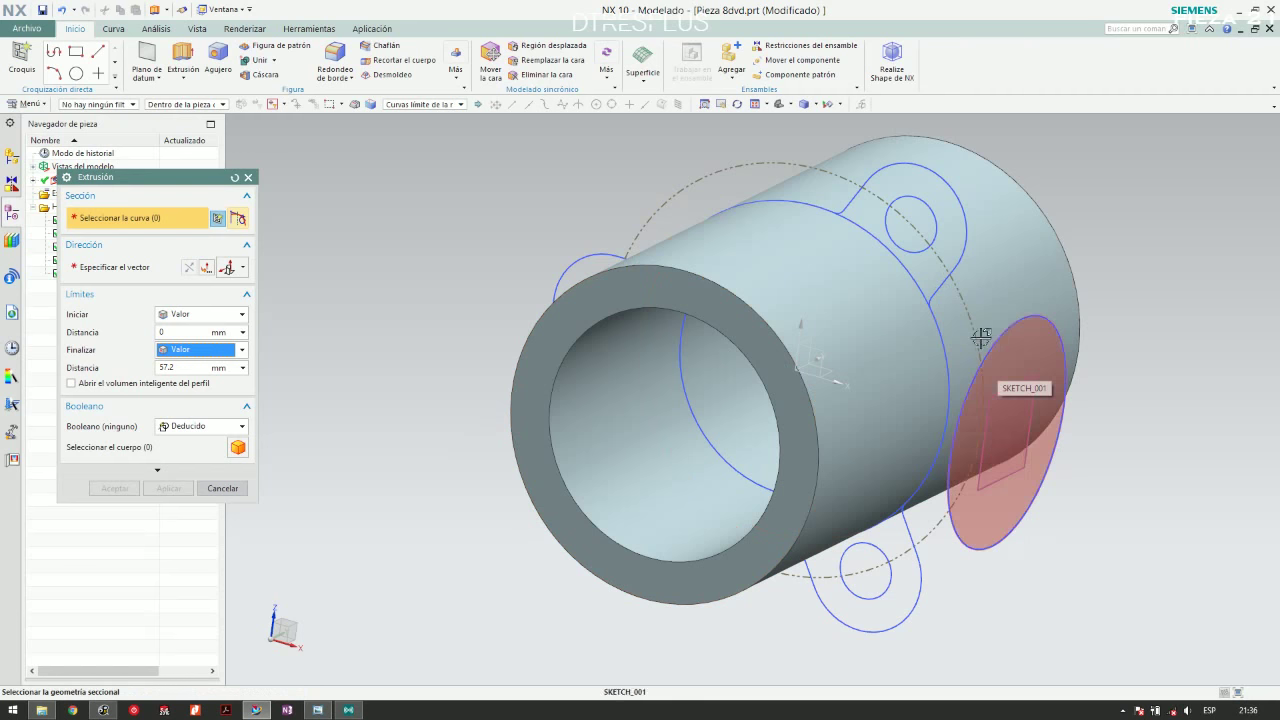
pyautogui.click(1019, 364)
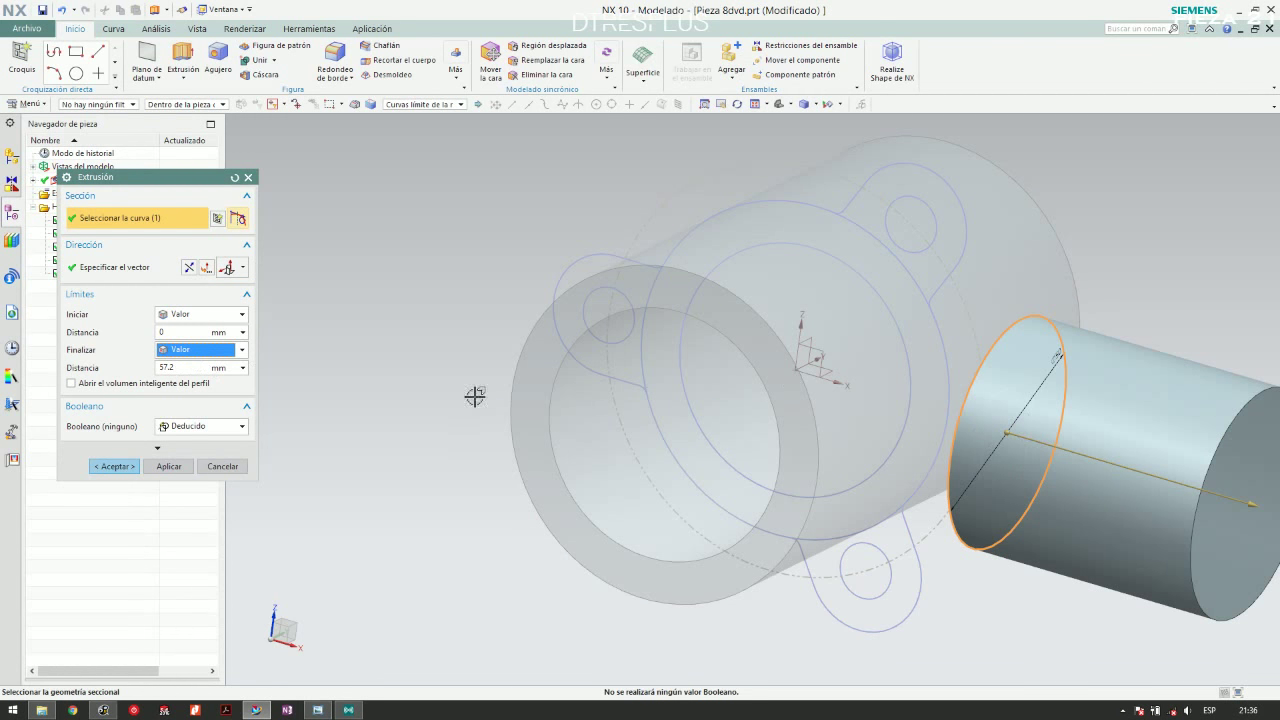
pyautogui.click(188, 268)
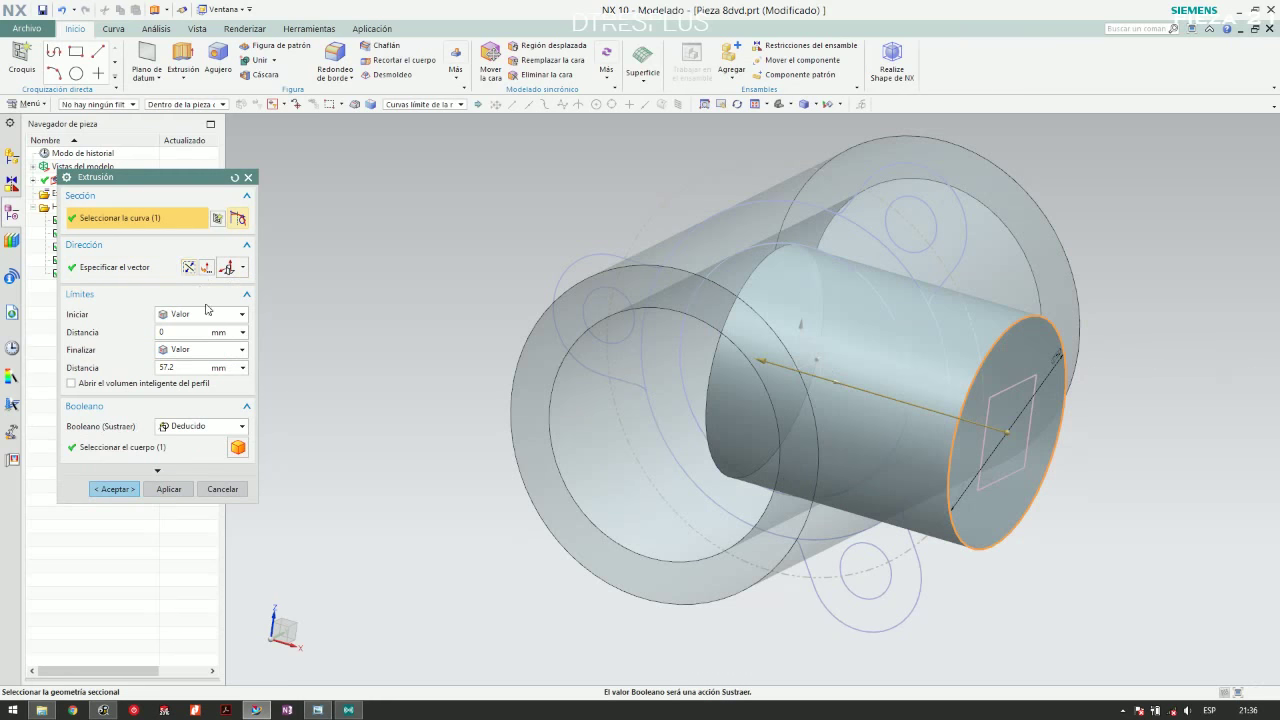
# End the boss extrusion at the next face (Hasta siguiente) and unite it with the cylindrical body
pyautogui.click(202, 352)
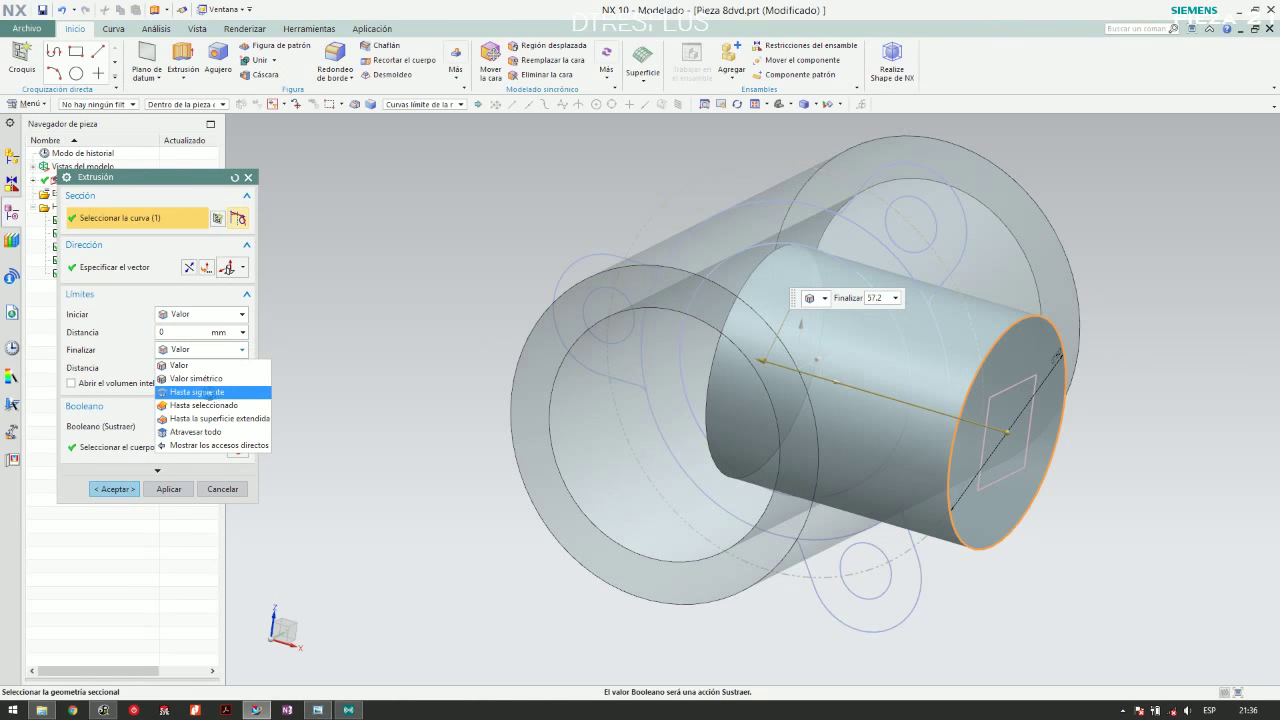
pyautogui.click(208, 383)
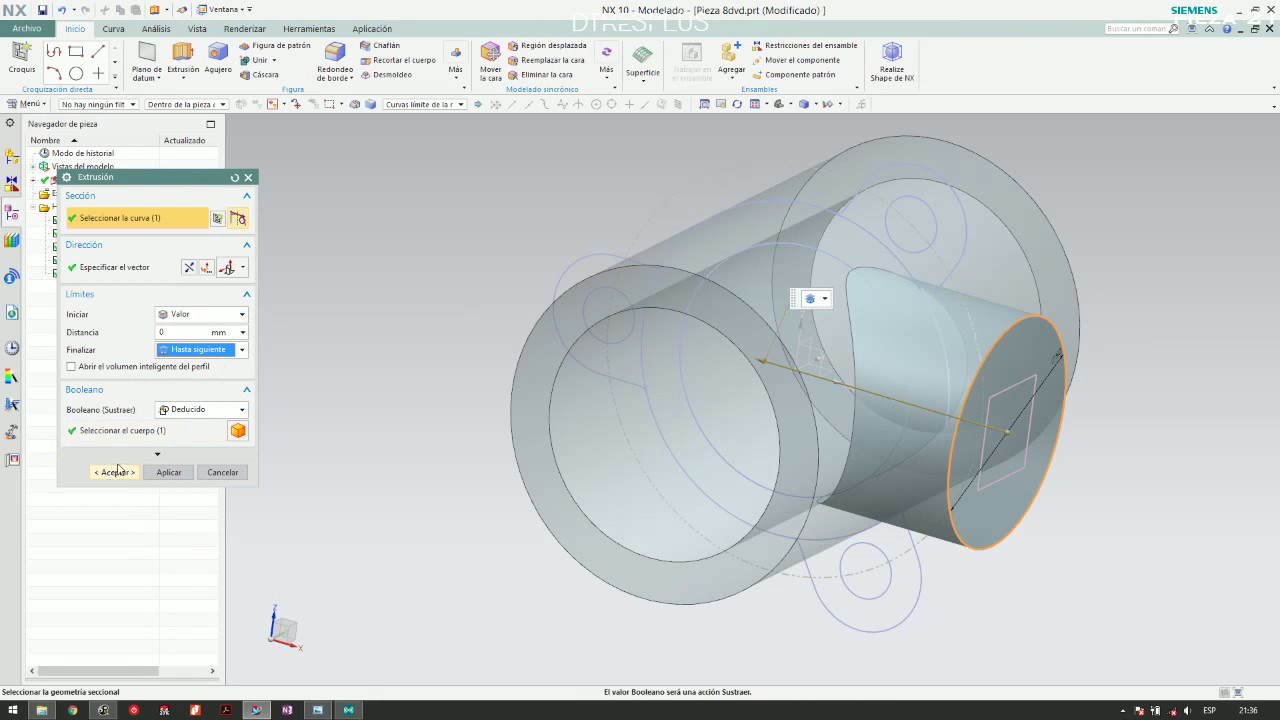
pyautogui.click(189, 412)
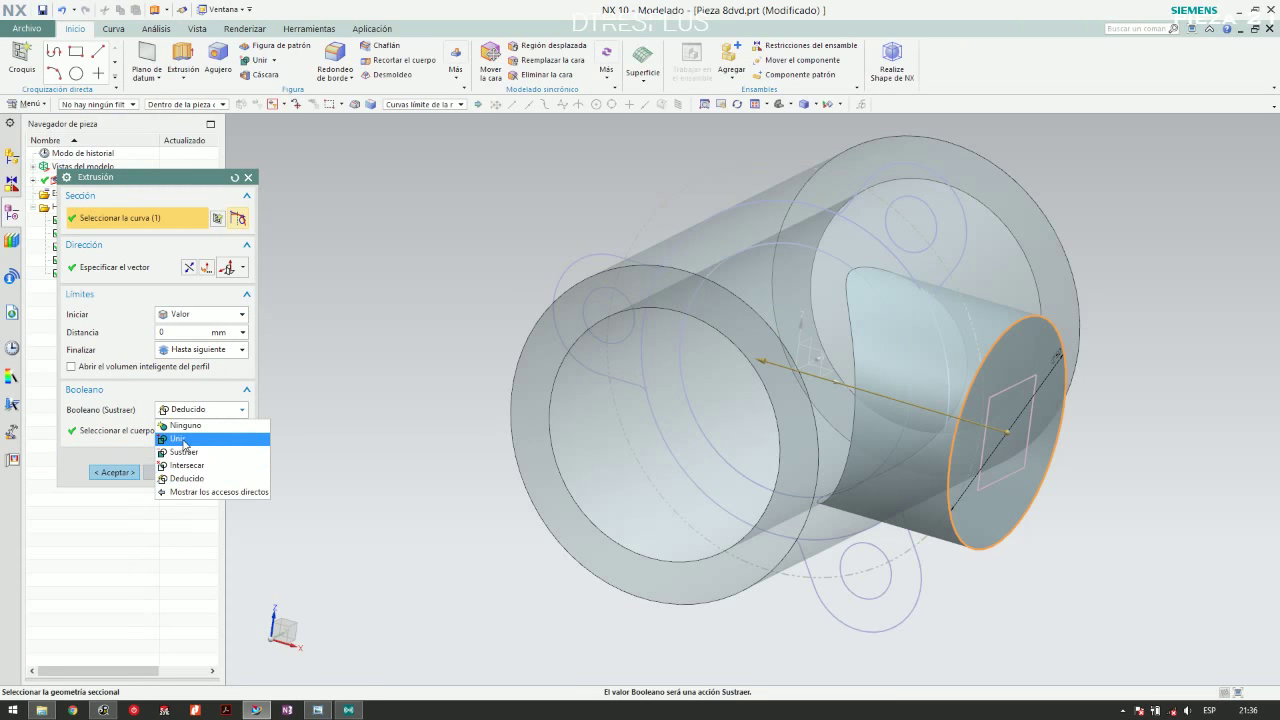
pyautogui.click(180, 439)
pyautogui.click(113, 472)
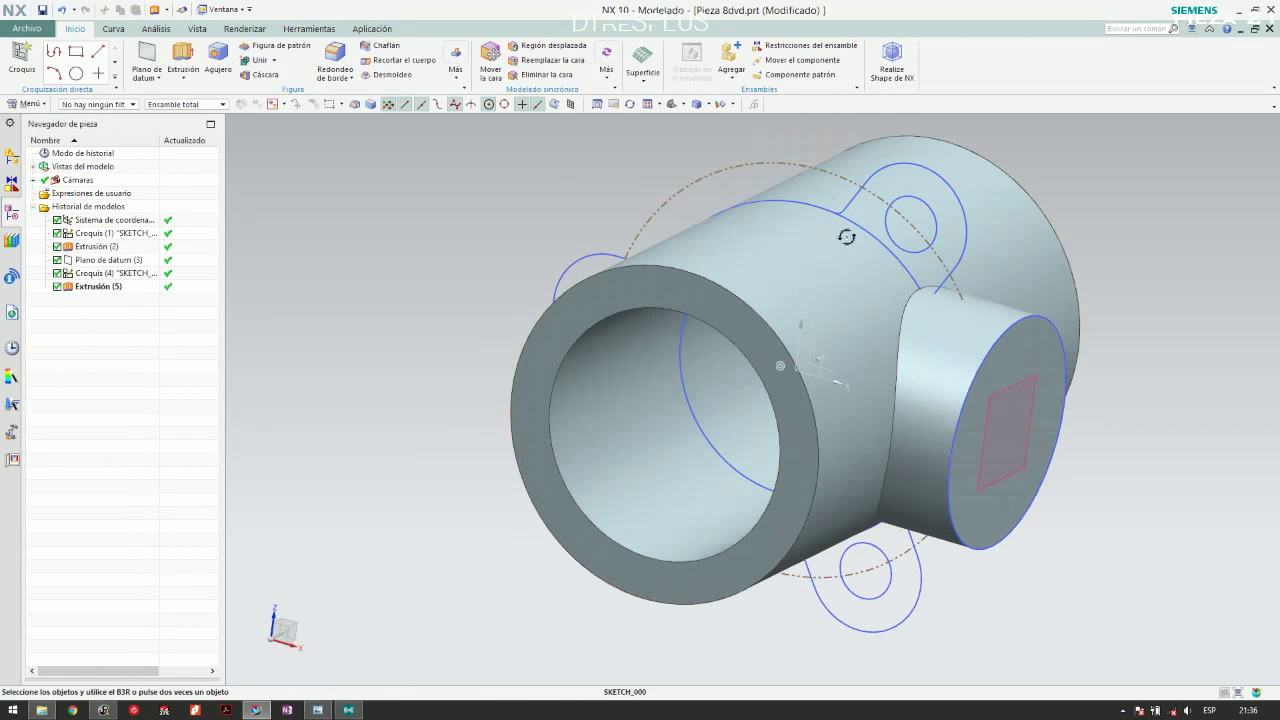
# Consult the boss bore in the Pieza 8 drawing and start a general hole normal to the face with the Escariado form
pyautogui.moveTo(846, 237)
pyautogui.mouseDown(button='middle')
pyautogui.moveTo(840, 271)
pyautogui.moveTo(740, 229)
pyautogui.moveTo(760, 272)
pyautogui.moveTo(851, 226)
pyautogui.moveTo(793, 218)
pyautogui.moveTo(786, 232)
pyautogui.moveTo(903, 263)
pyautogui.moveTo(780, 250)
pyautogui.mouseUp(button='middle')
pyautogui.hotkey('alt', 'Tab')
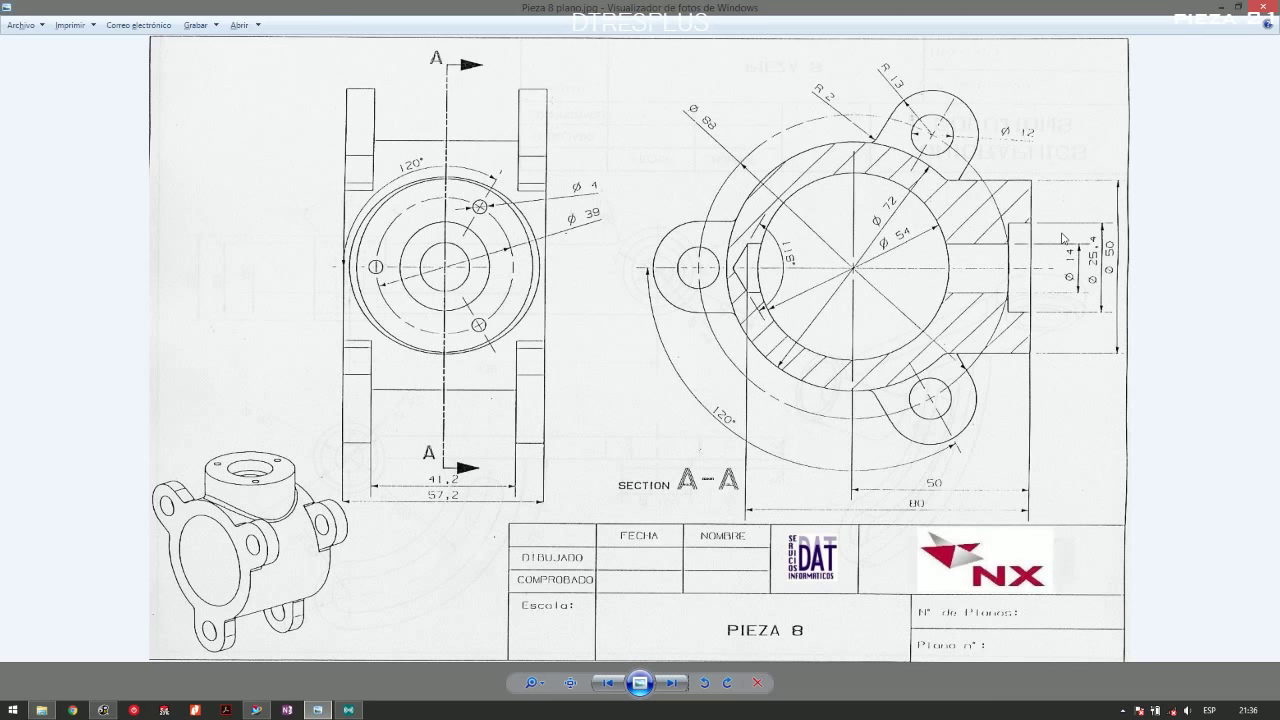
pyautogui.hotkey('alt', 'Tab')
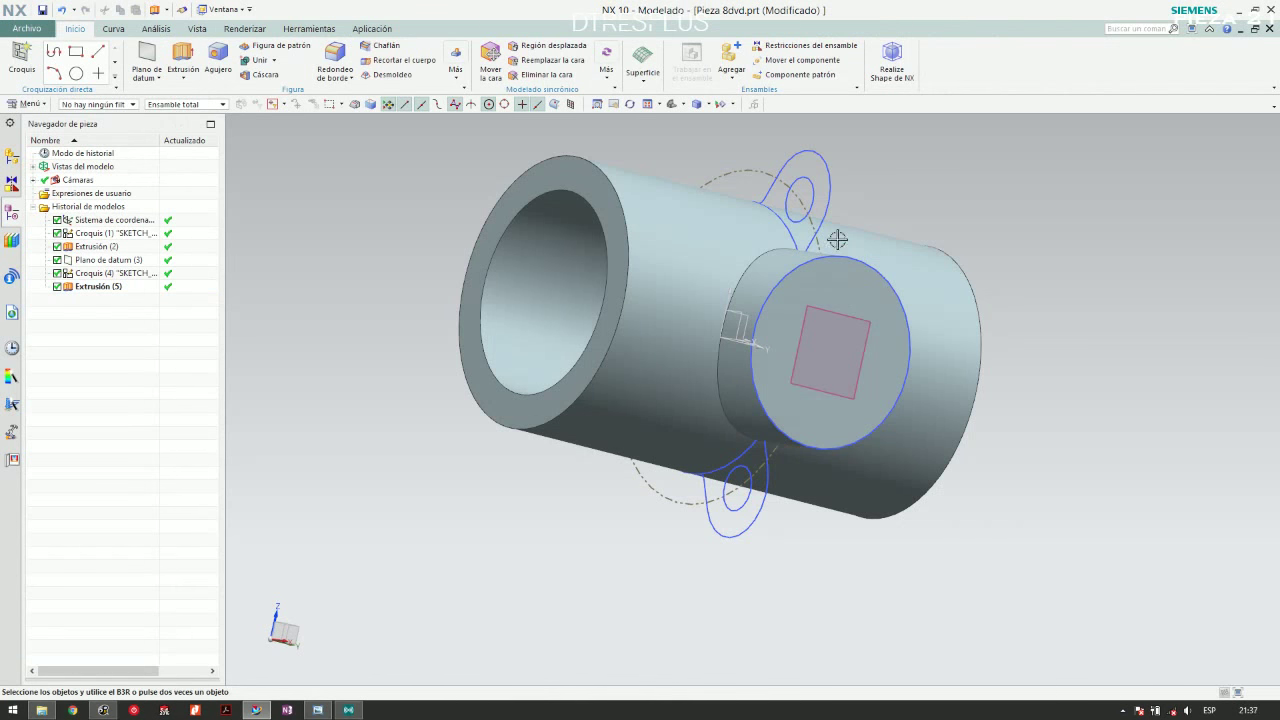
pyautogui.moveTo(834, 234); pyautogui.dragTo(866, 284, button='middle')
pyautogui.hotkey('alt', 'Tab')
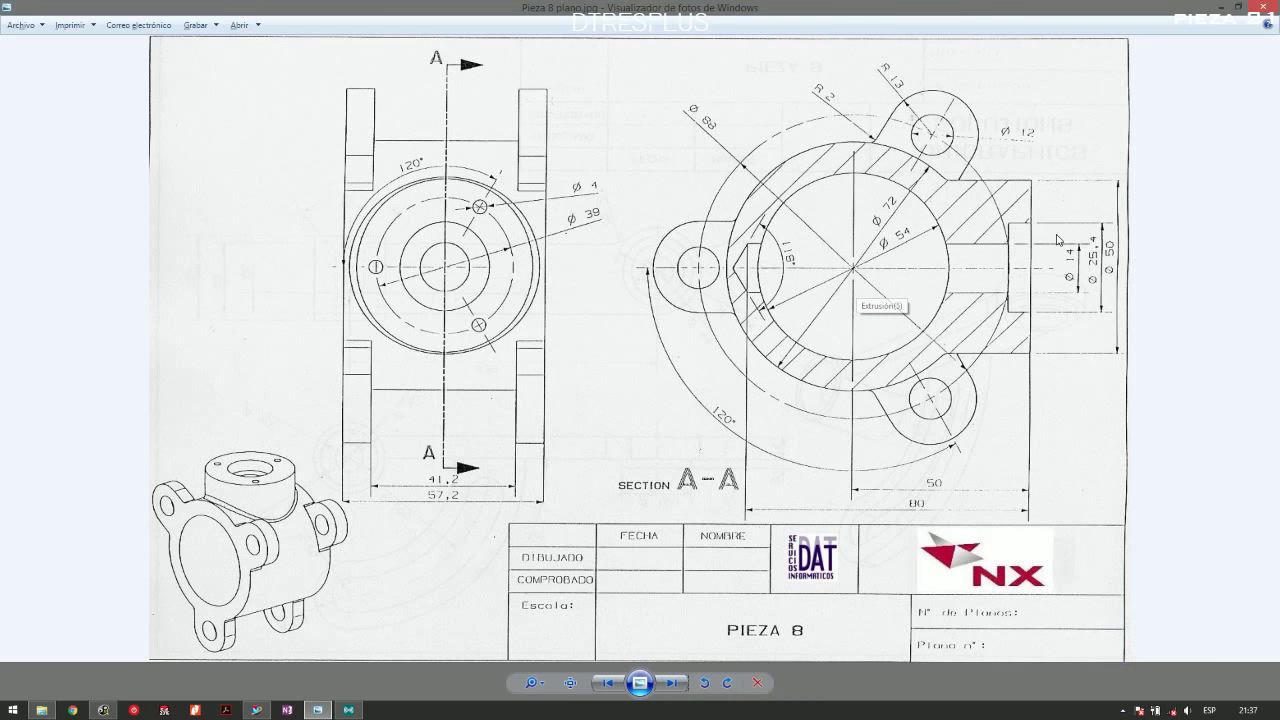
pyautogui.hotkey('alt', 'Tab')
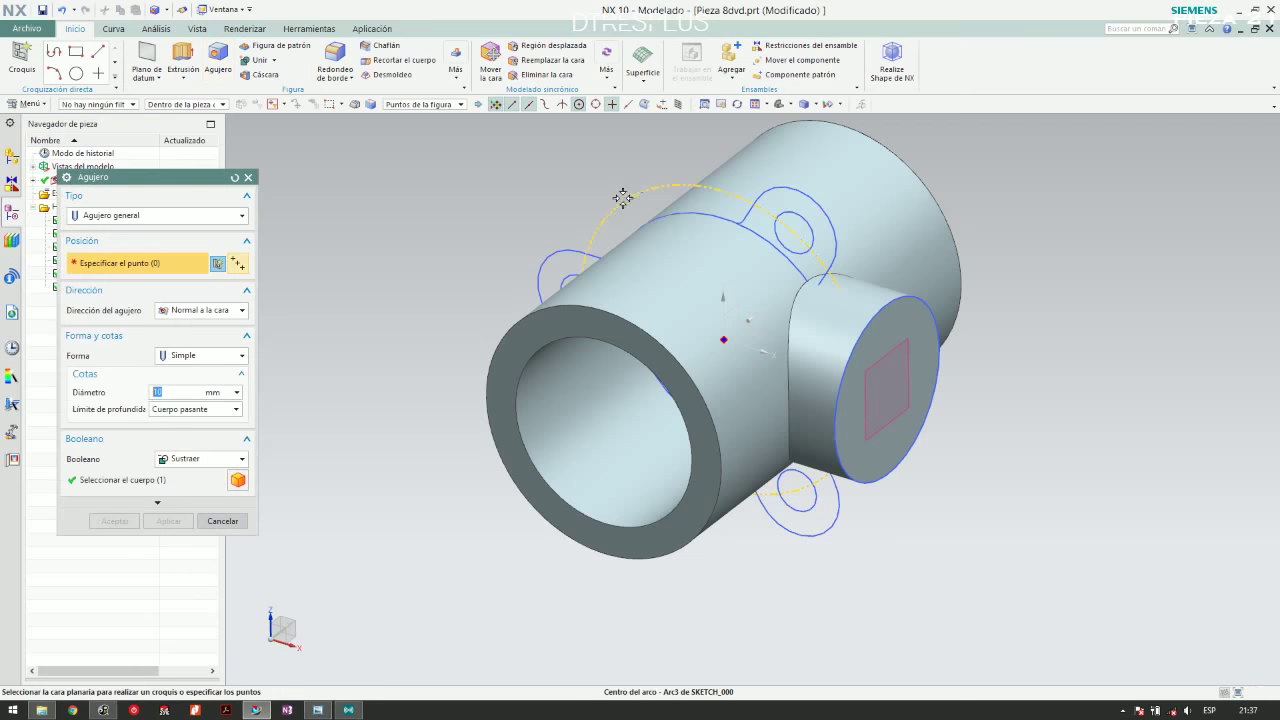
pyautogui.click(168, 218)
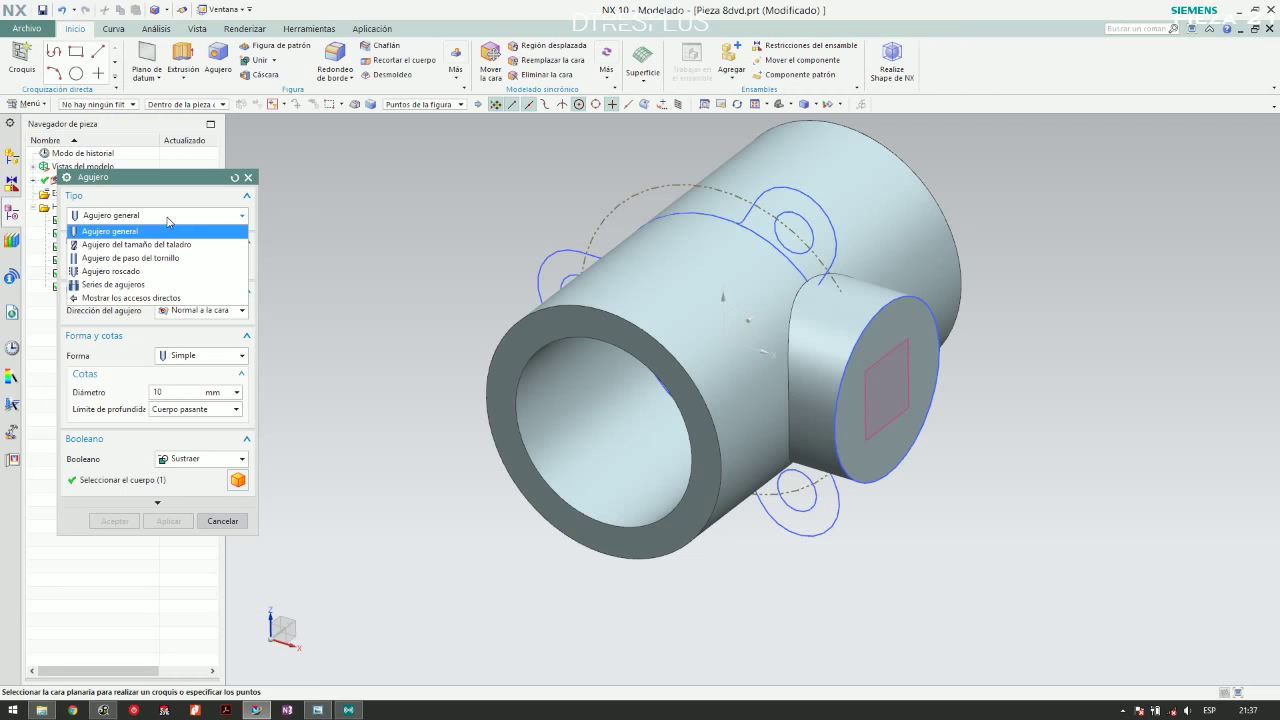
pyautogui.click(168, 220)
pyautogui.click(176, 311)
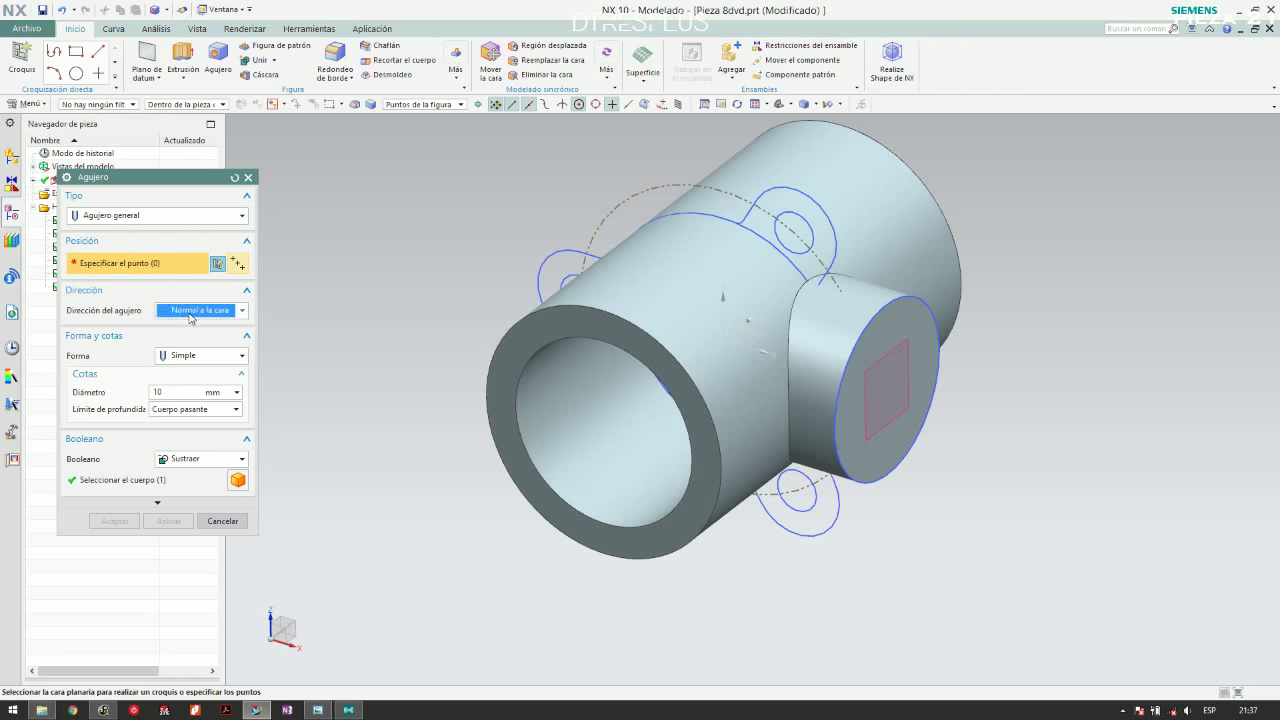
pyautogui.click(190, 322)
pyautogui.click(193, 357)
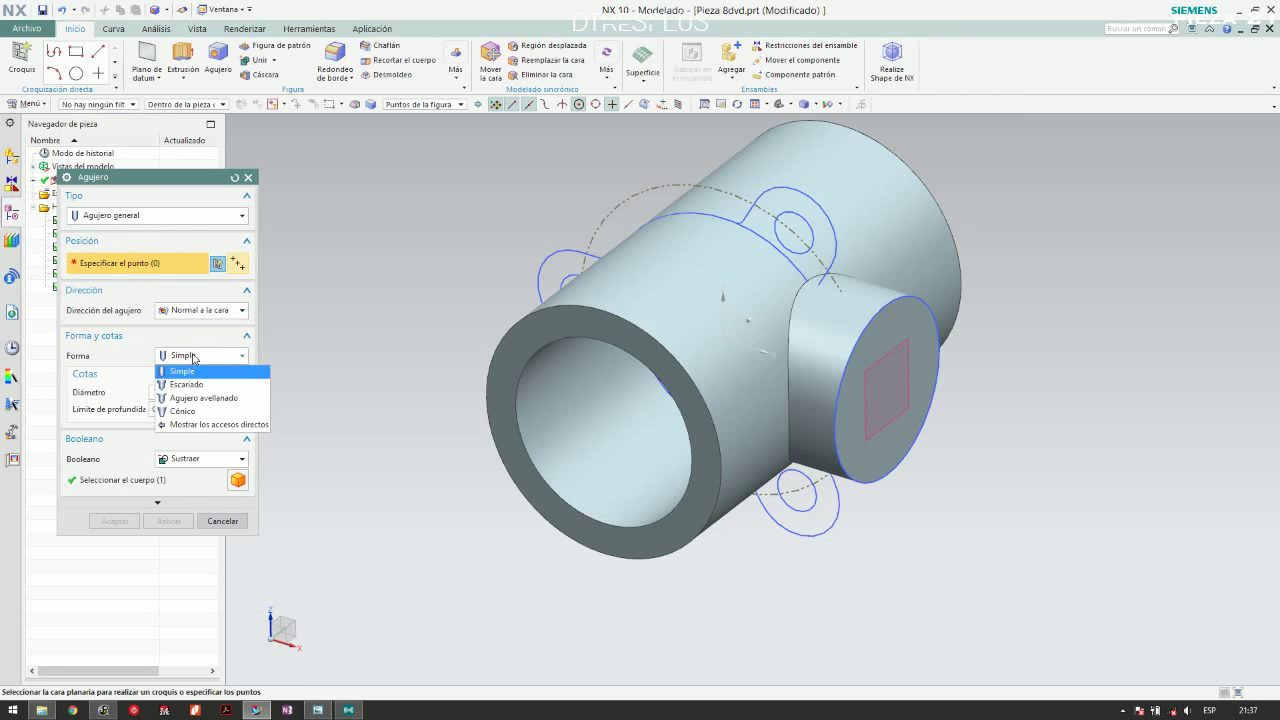
pyautogui.click(186, 385)
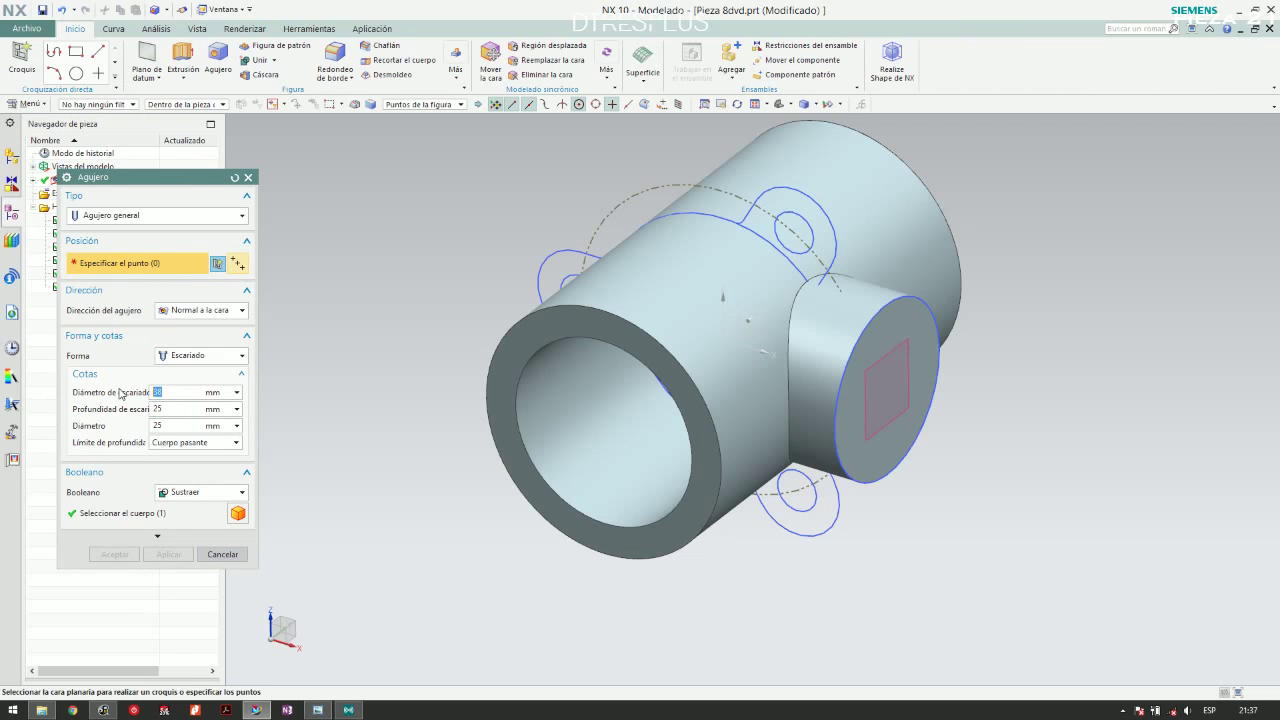
# Set the hole's counterbore diameter to 25.4 mm, taking the value from the Pieza 8 drawing
pyautogui.hotkey('alt', 'Tab')
pyautogui.hotkey('alt', 'Tab')
pyautogui.hotkey('alt', 'Tab')
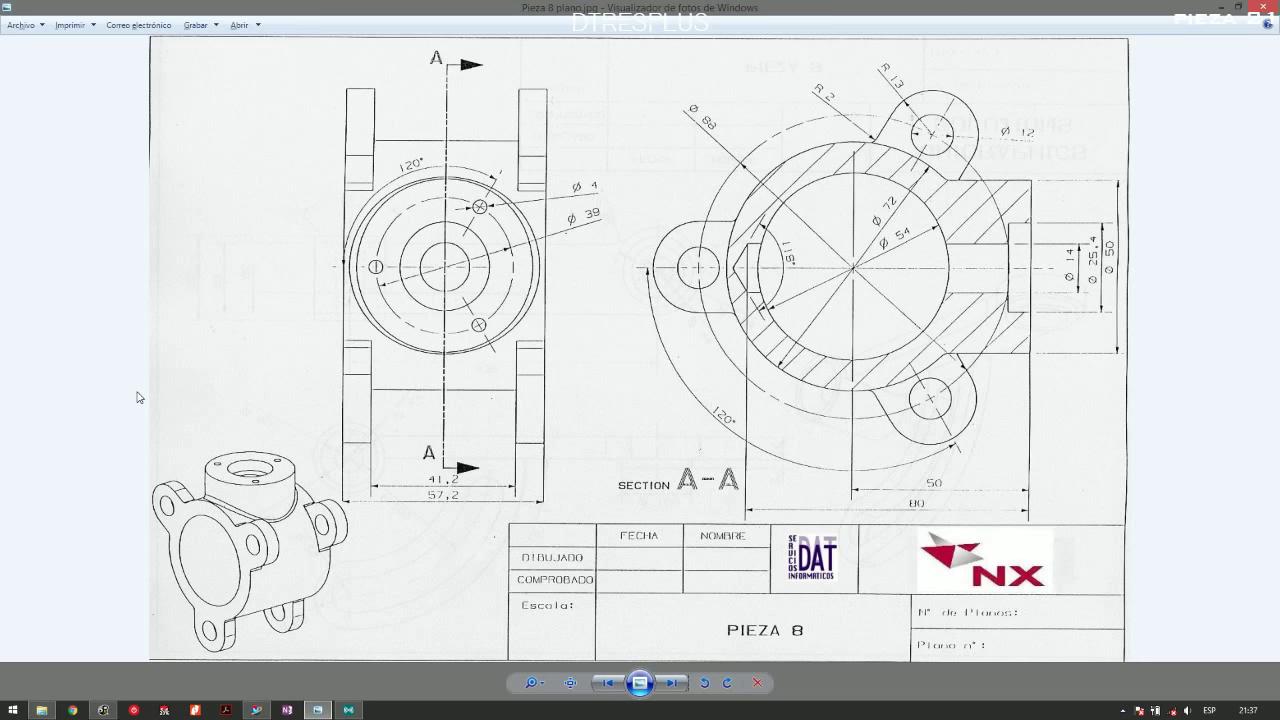
pyautogui.hotkey('alt', 'Tab')
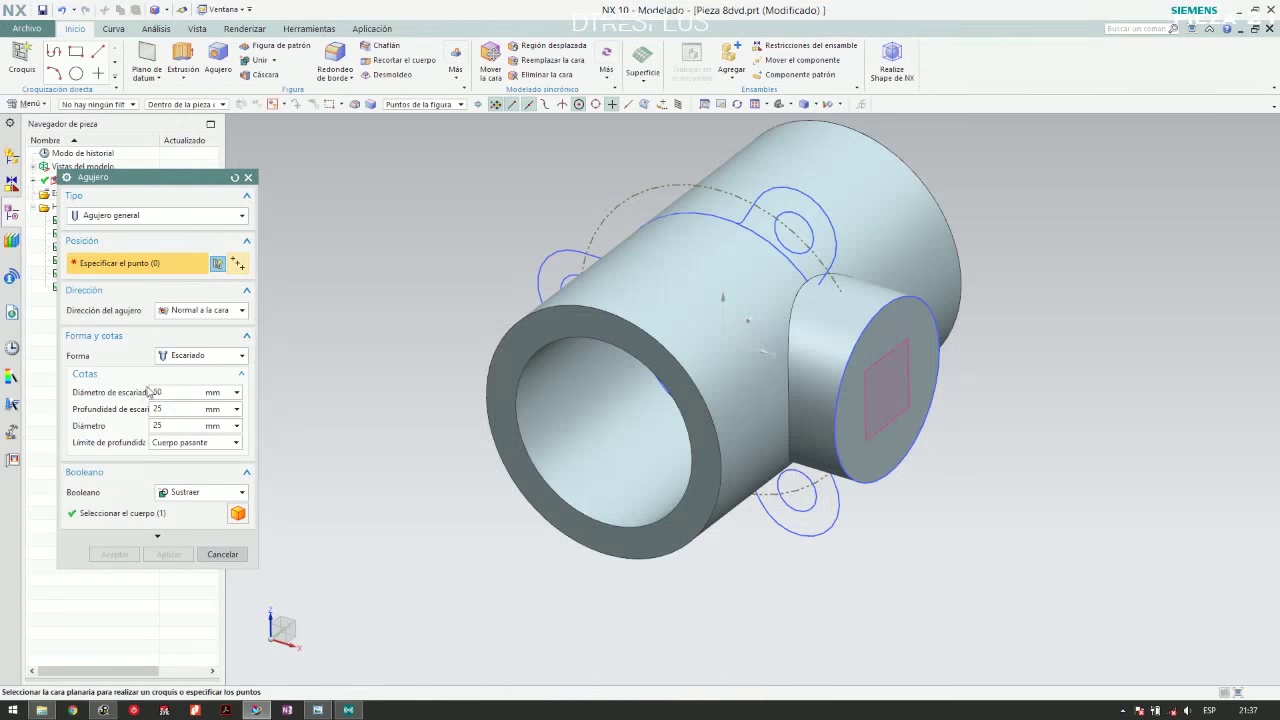
pyautogui.write('.4')
pyautogui.press('Return')
# Examine section A-A of the Pieza 8 drawing for the dimensions that define the boss counterbore's depth
pyautogui.hotkey('alt', 'Tab')
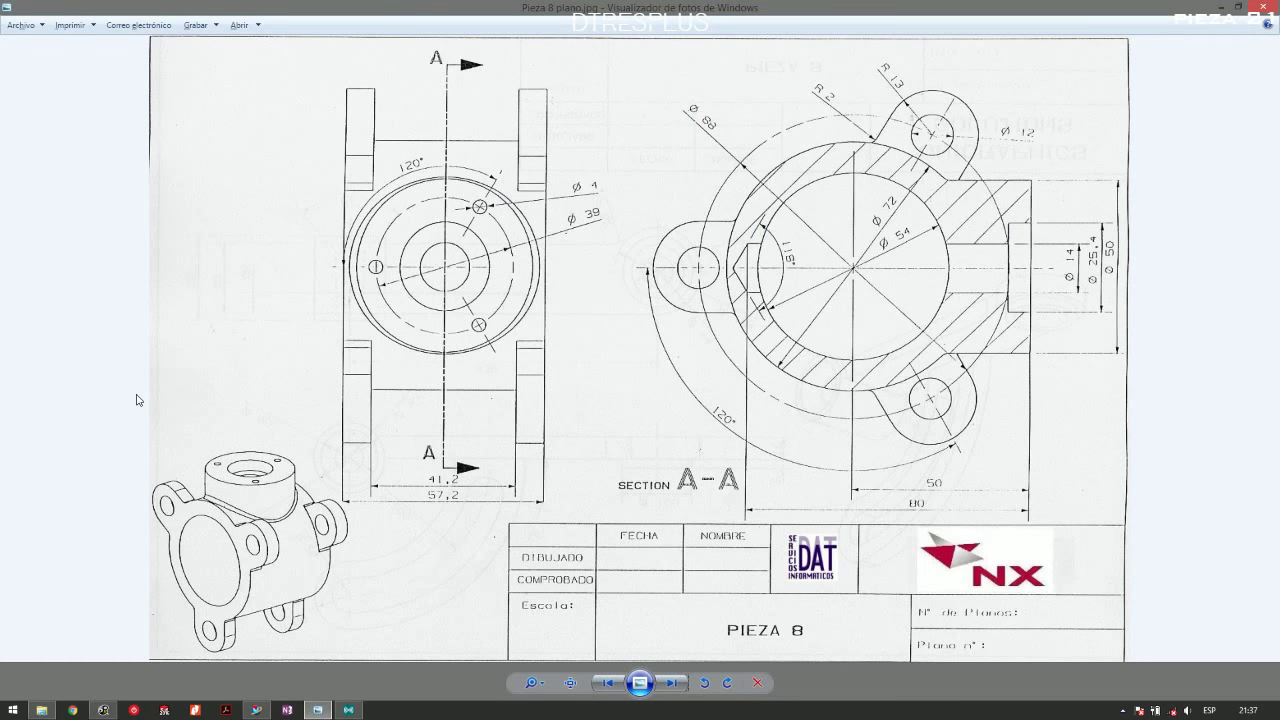
pyautogui.hotkey('alt', 'Tab')
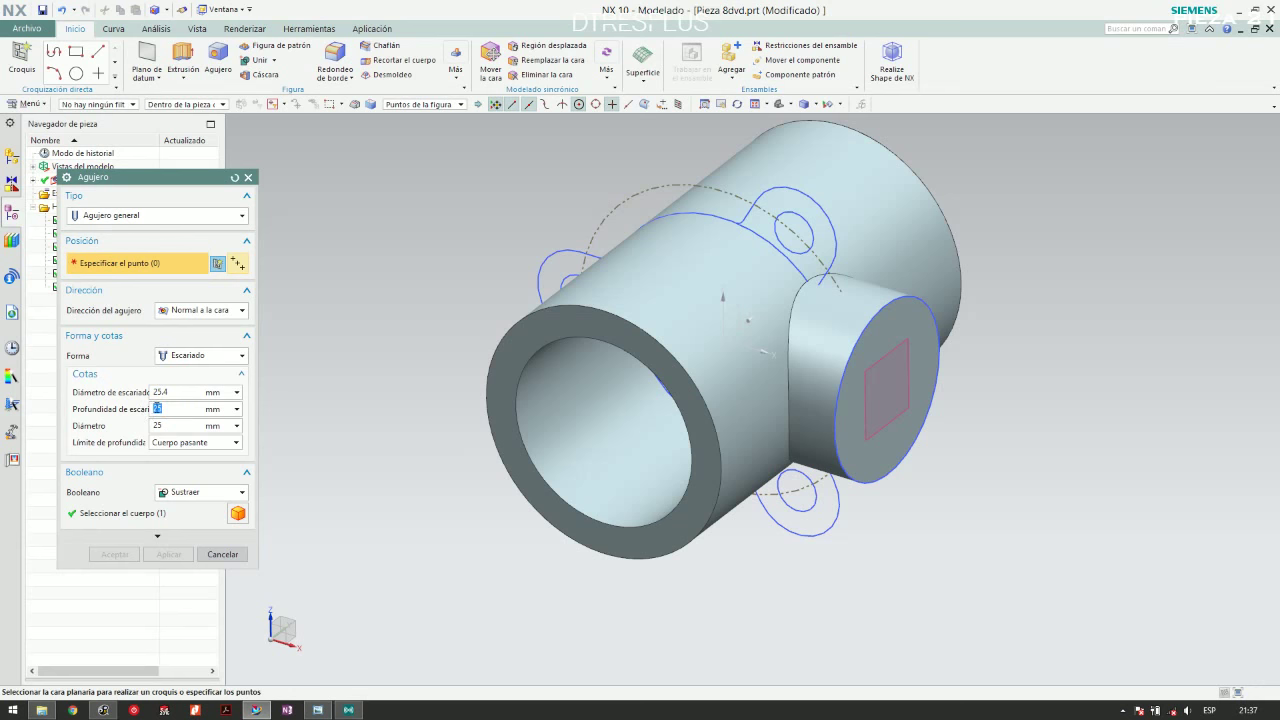
pyautogui.hotkey('alt', 'Tab')
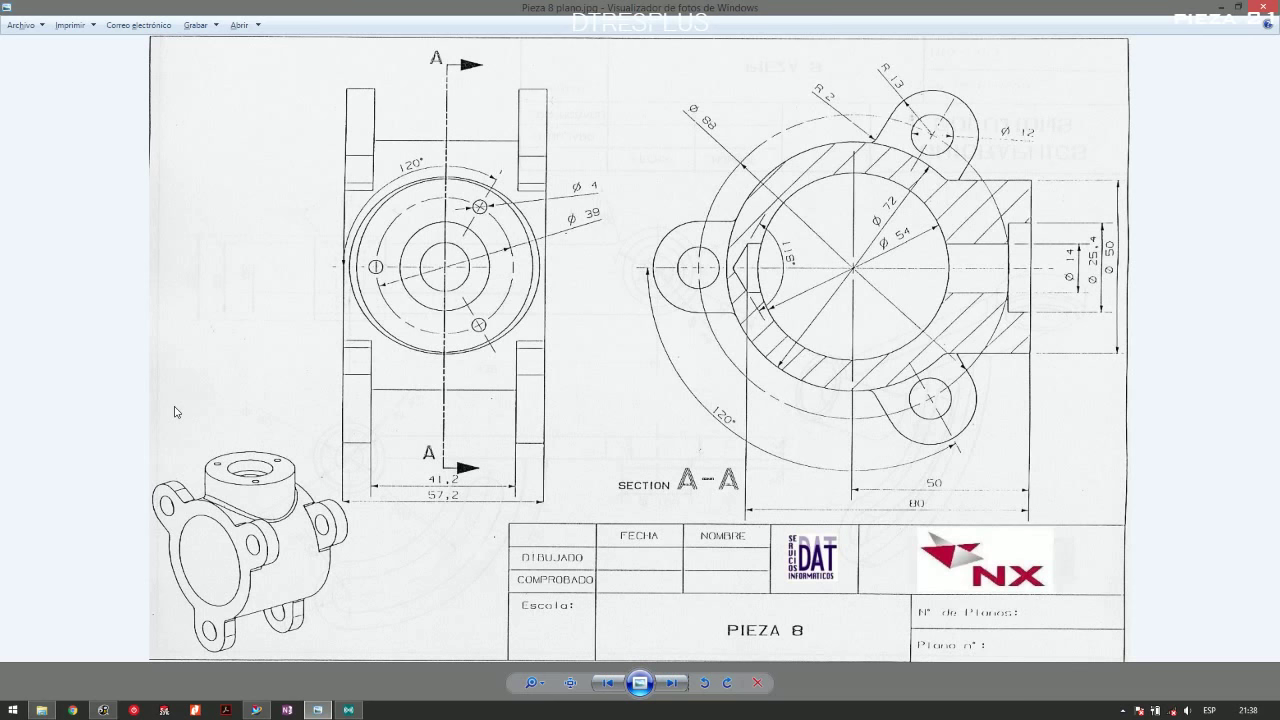
pyautogui.hotkey('alt', 'Tab')
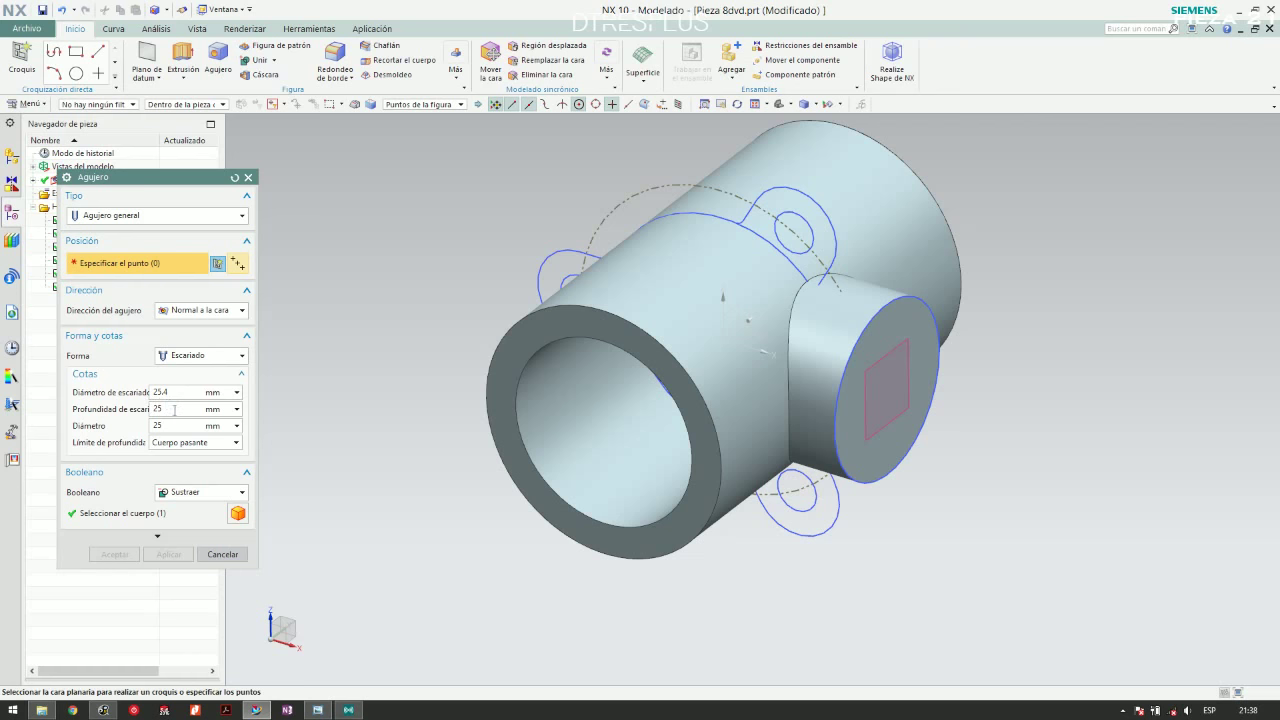
pyautogui.moveTo(168, 409); pyautogui.dragTo(143, 415)
pyautogui.hotkey('alt', 'Tab')
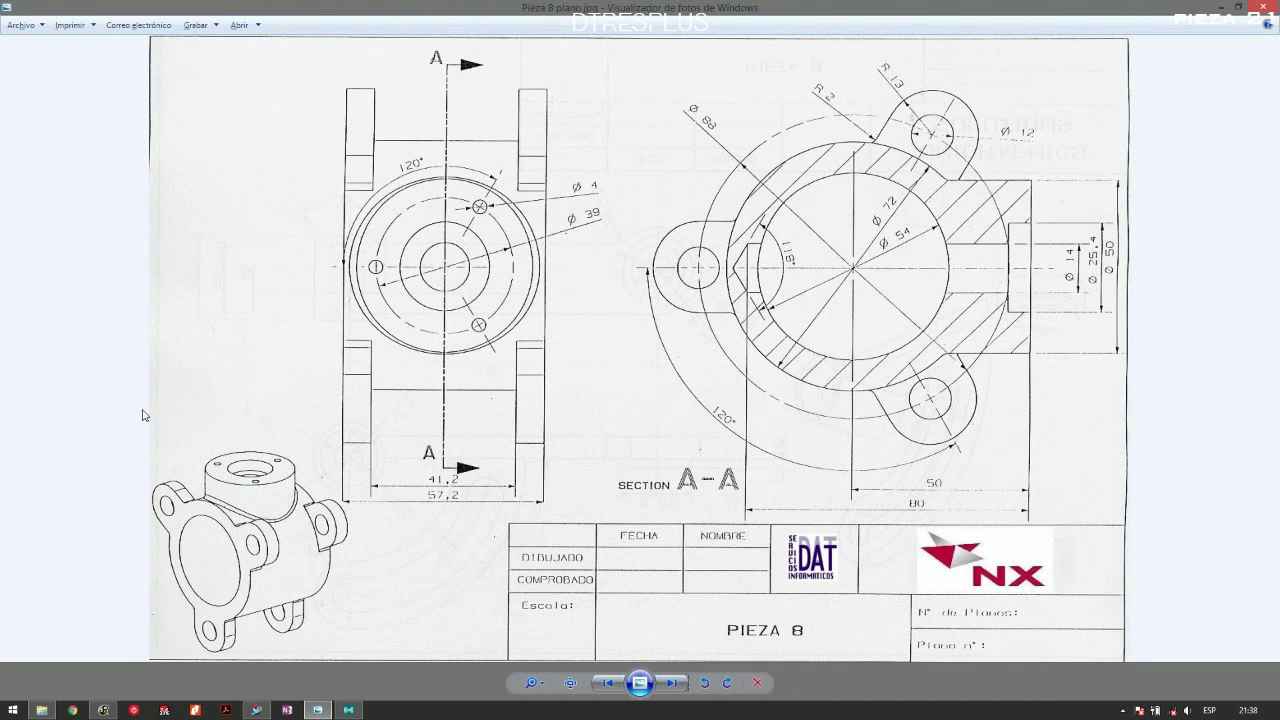
pyautogui.hotkey('alt', 'Tab')
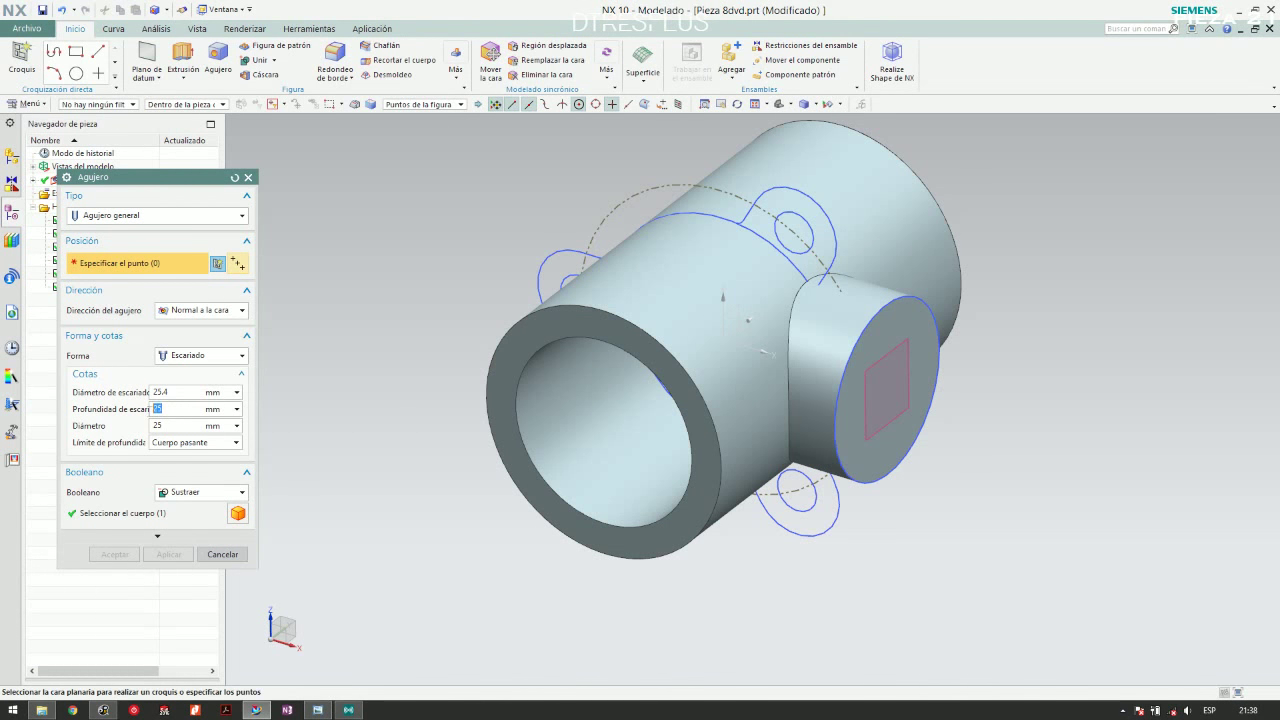
pyautogui.hotkey('alt', 'Tab')
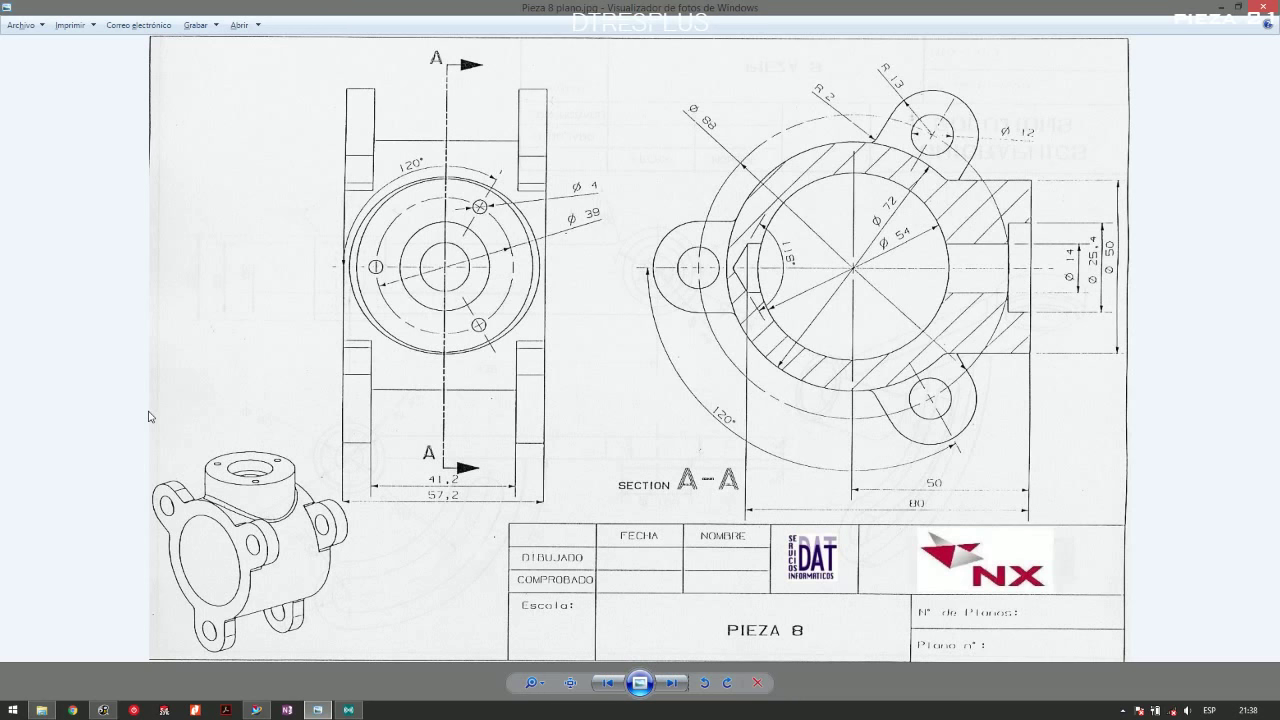
pyautogui.hotkey('alt', 'Tab')
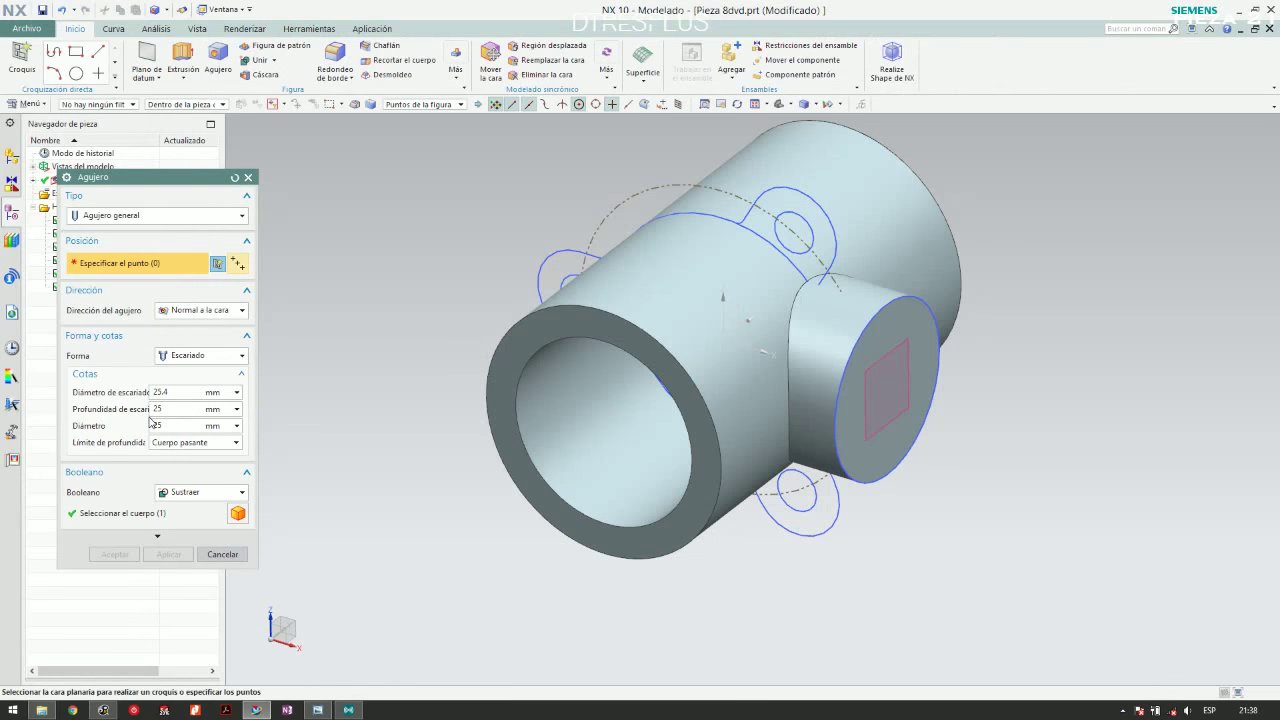
pyautogui.hotkey('alt', 'Tab')
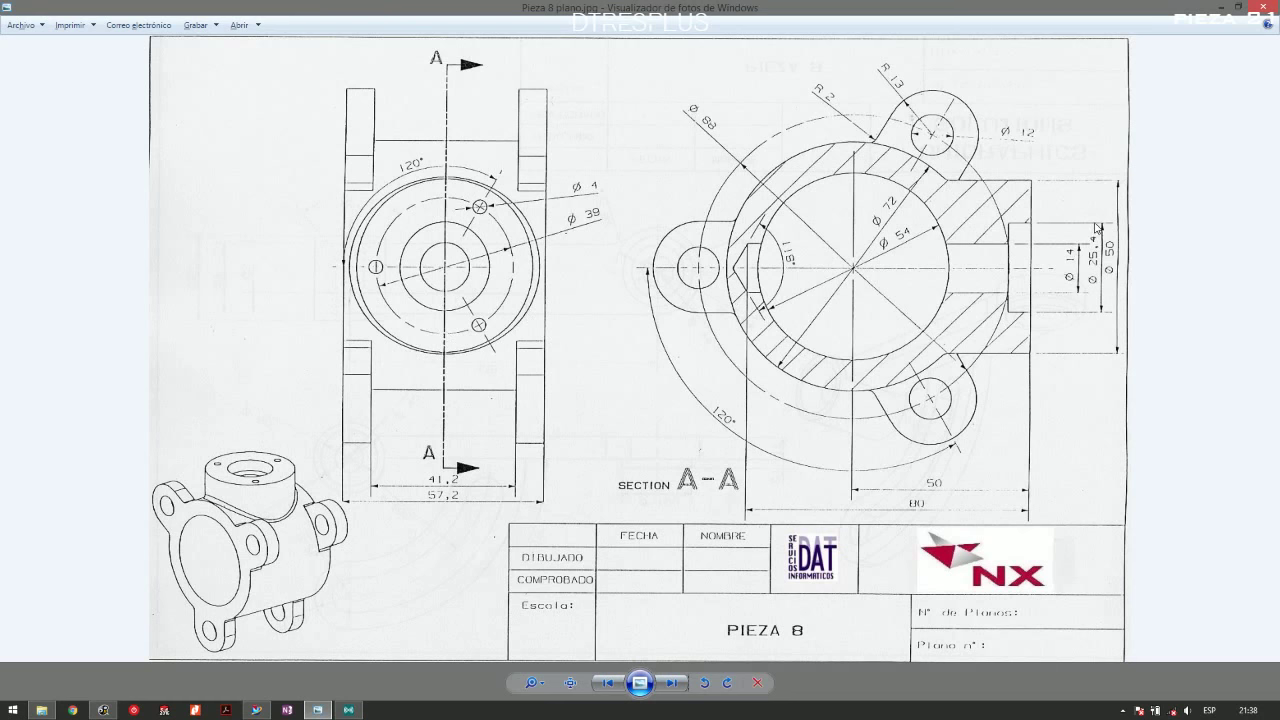
# Calculate 88/2 in the calculator, then close it and return to the hole definition in the NX model
pyautogui.press('XF86AudioLowerVolume')
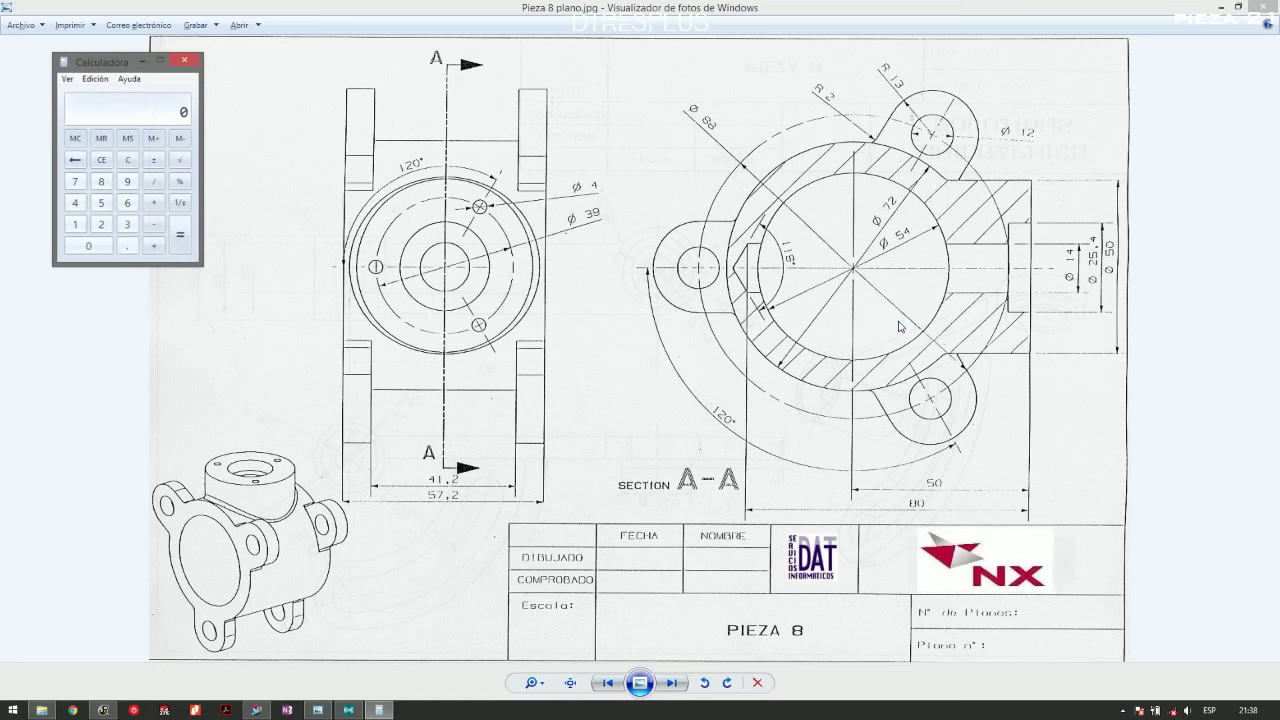
pyautogui.write('88/2')
pyautogui.press('Return')
pyautogui.click(336, 121)
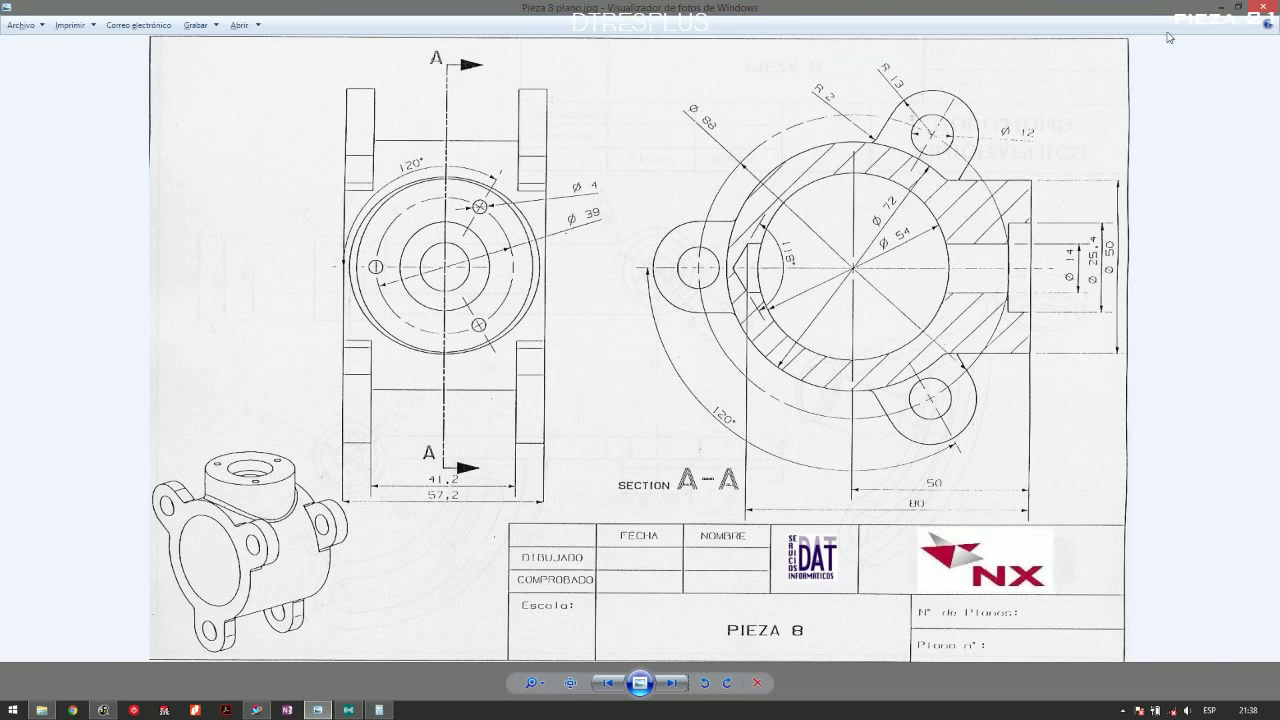
pyautogui.click(1222, 8)
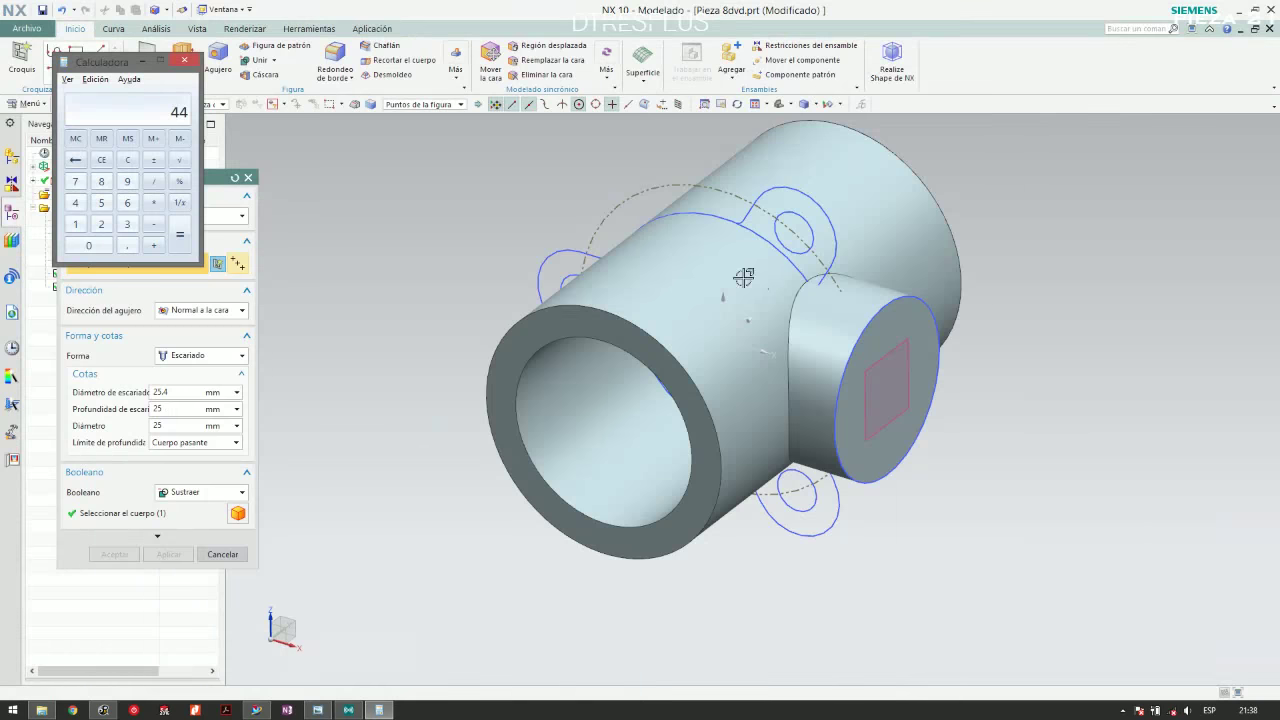
pyautogui.click(186, 52)
# Set the hole's counterbore depth to 6 mm and its diameter to 14 mm, consulting the Pieza 8 drawing
pyautogui.click(175, 409)
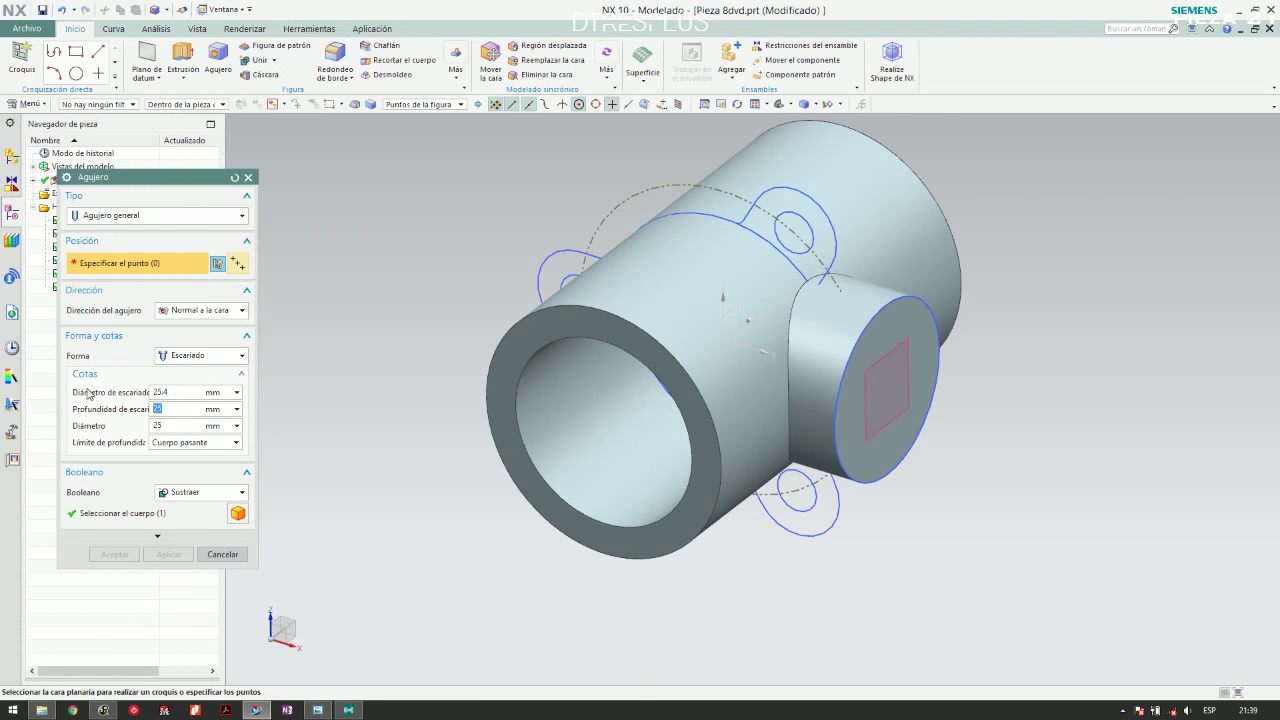
pyautogui.write('8')
pyautogui.click(179, 426)
pyautogui.write('14')
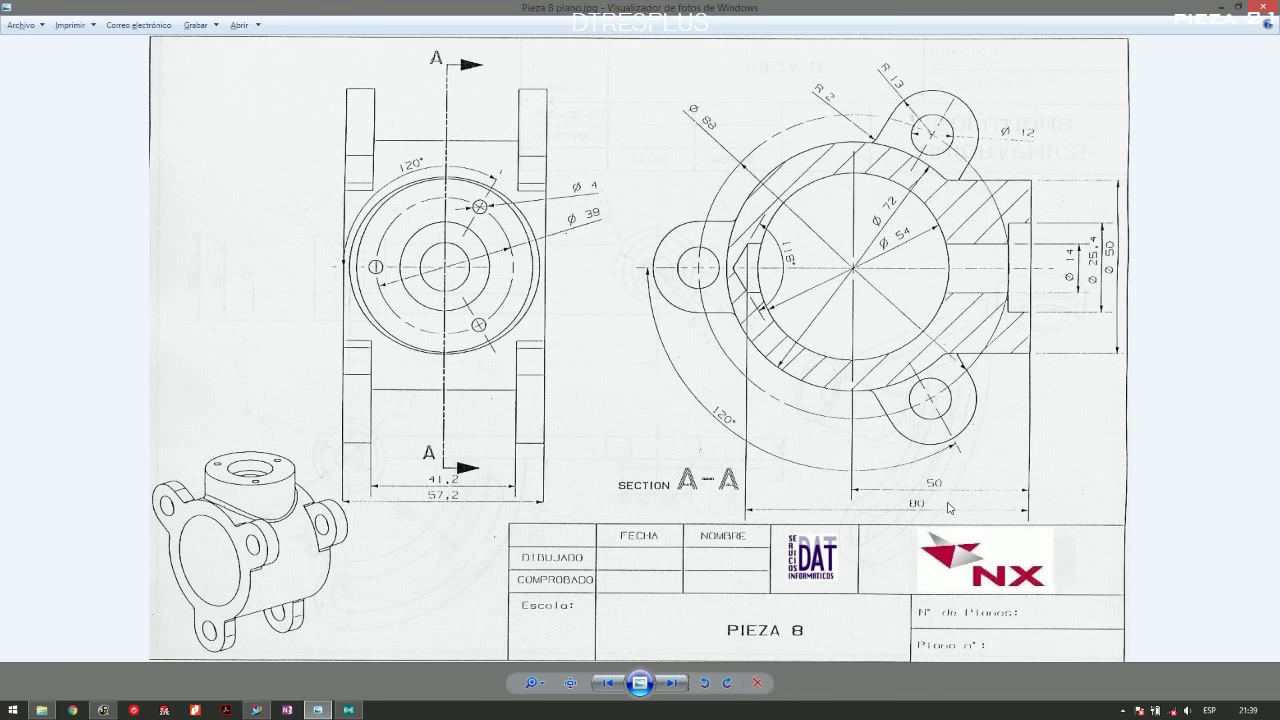
pyautogui.click(256, 710)
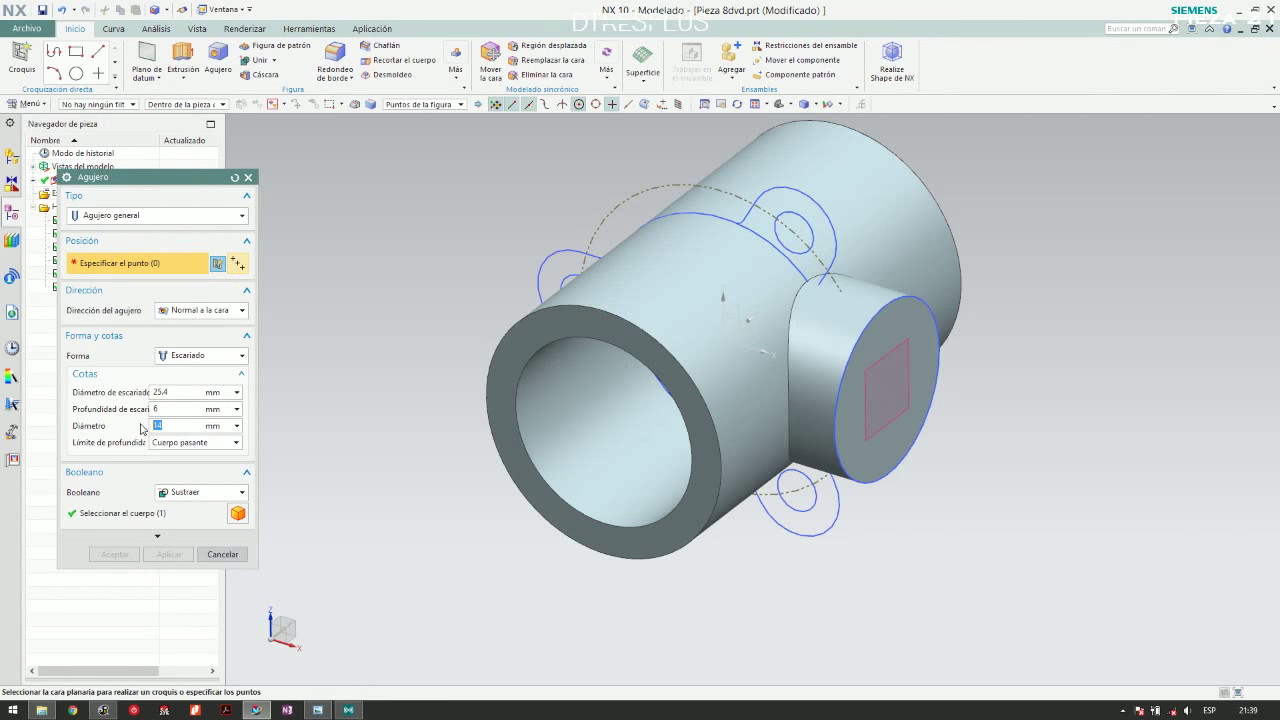
# Limit the hole's depth by value (Valor) and set its diameter to 14 mm and depth to 80 mm
pyautogui.write('80')
pyautogui.press('Return')
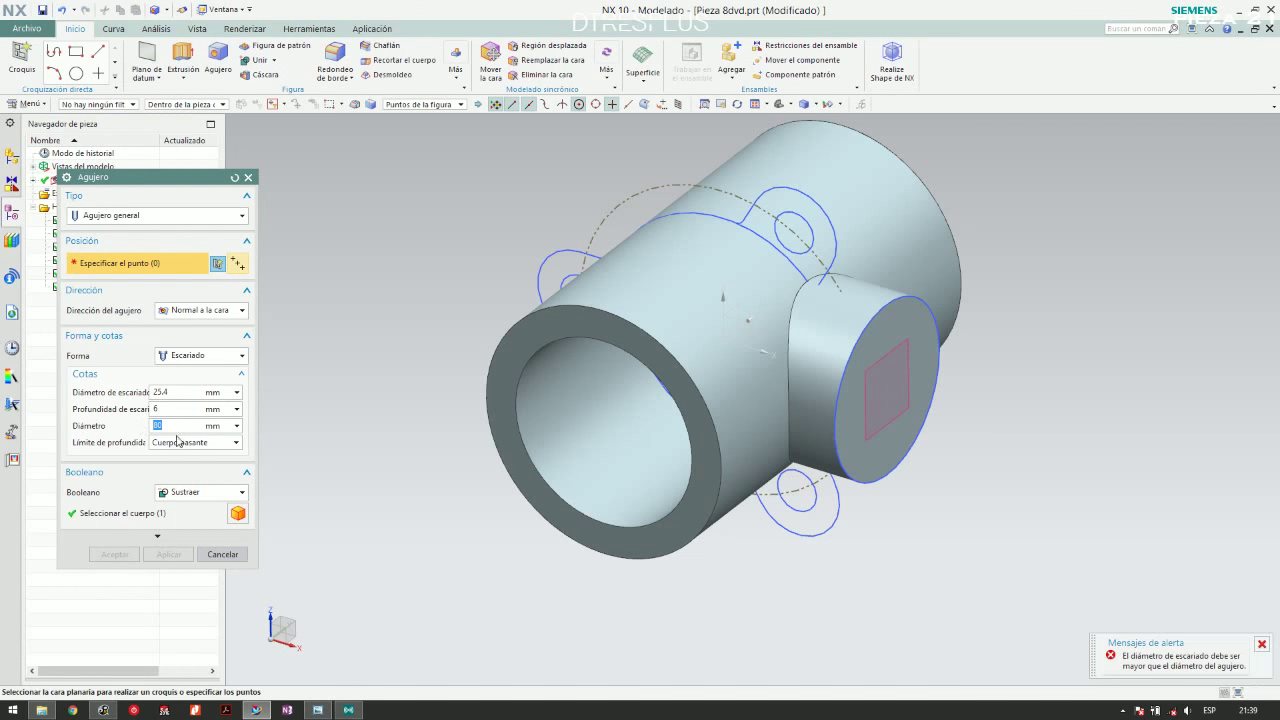
pyautogui.click(190, 443)
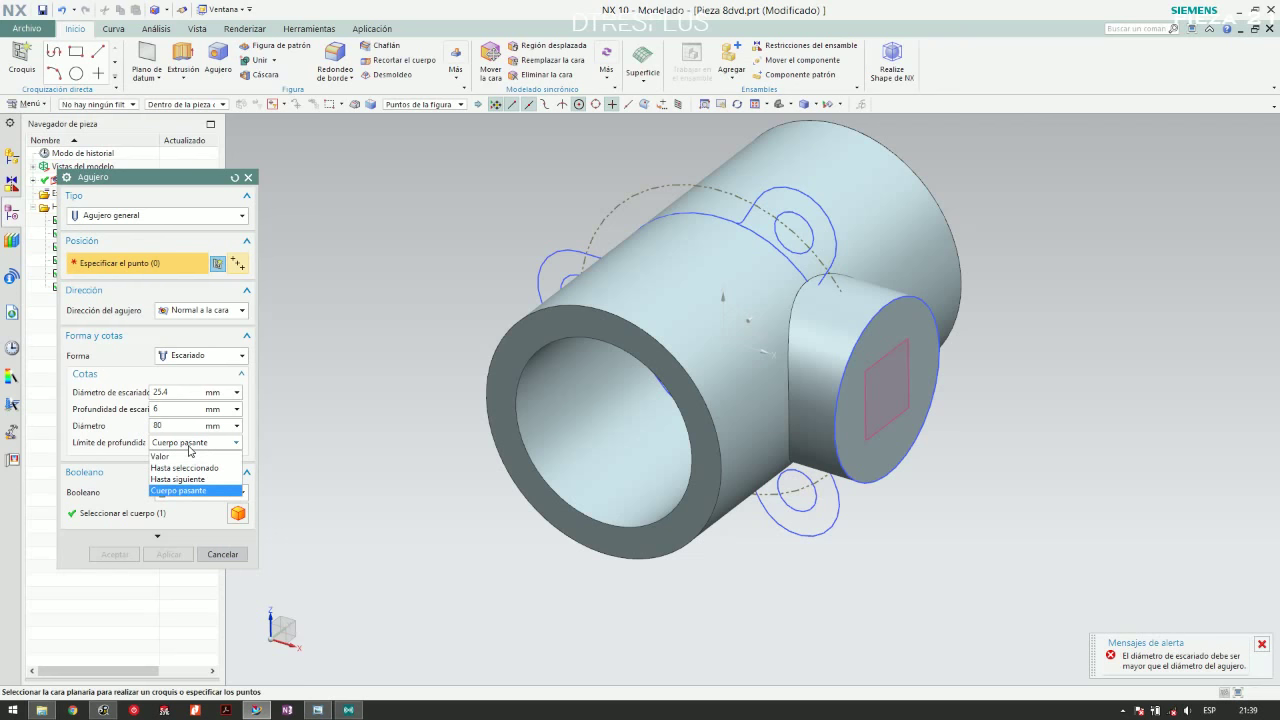
pyautogui.click(186, 456)
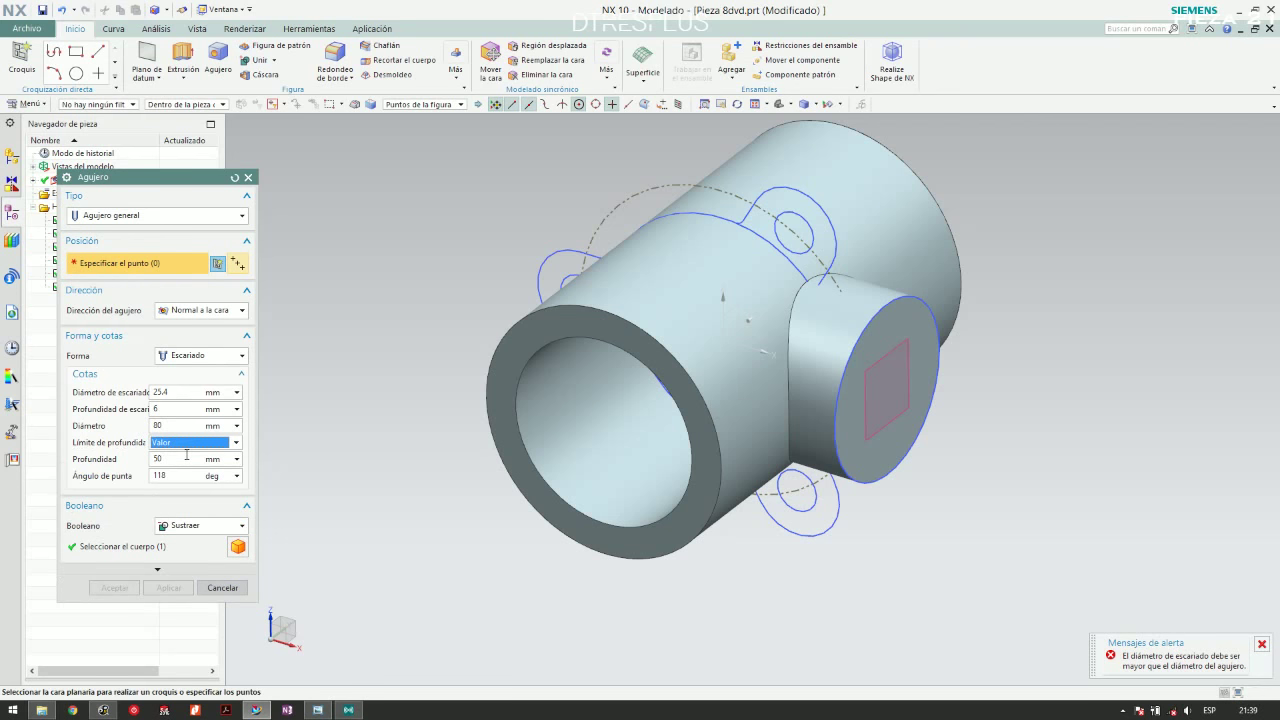
pyautogui.click(172, 426)
pyautogui.write('14')
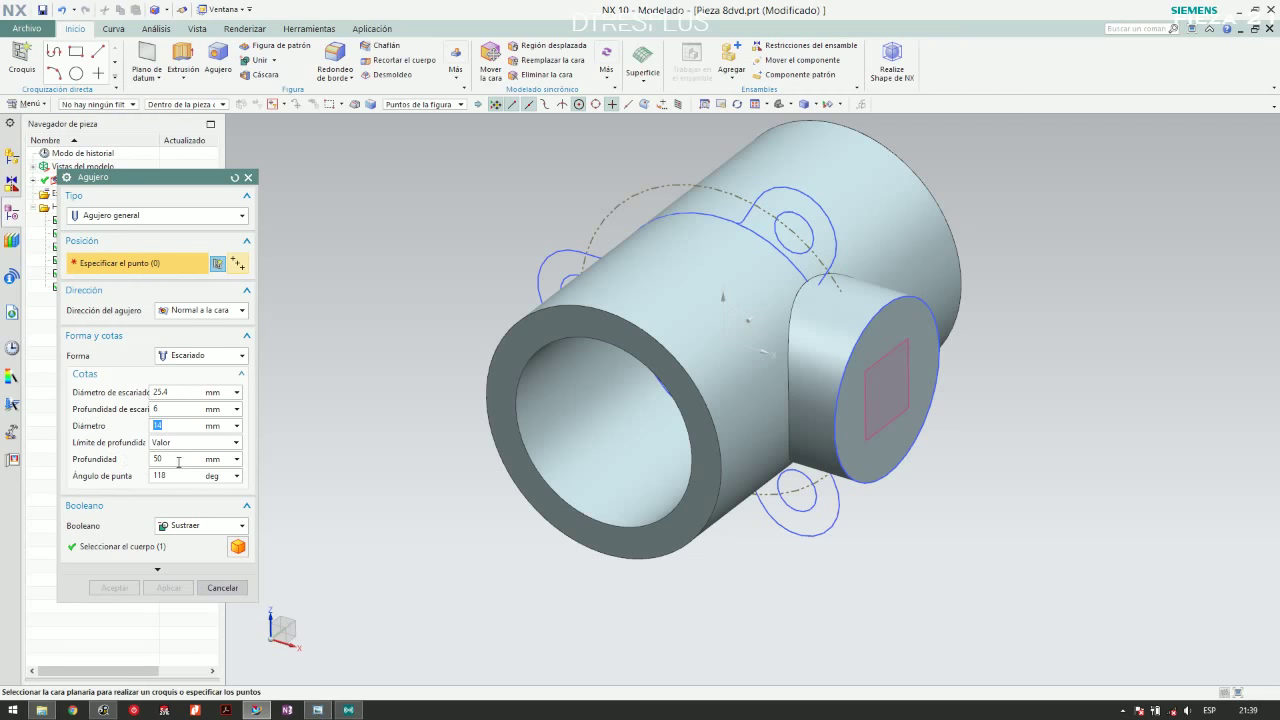
pyautogui.press('Tab')
pyautogui.write('80')
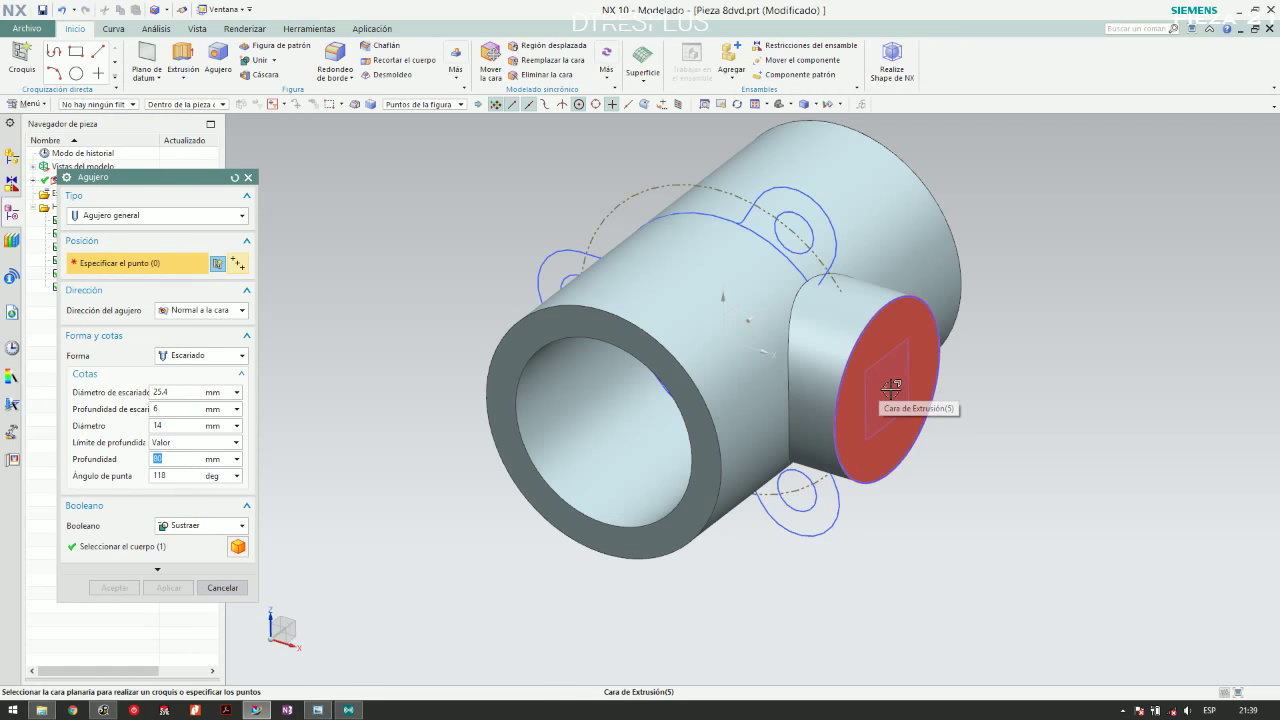
# Place the counterbored hole at the centre of the boss's circular end face and create it as a subtraction
pyautogui.moveTo(895, 380); pyautogui.dragTo(890, 292, button='middle')
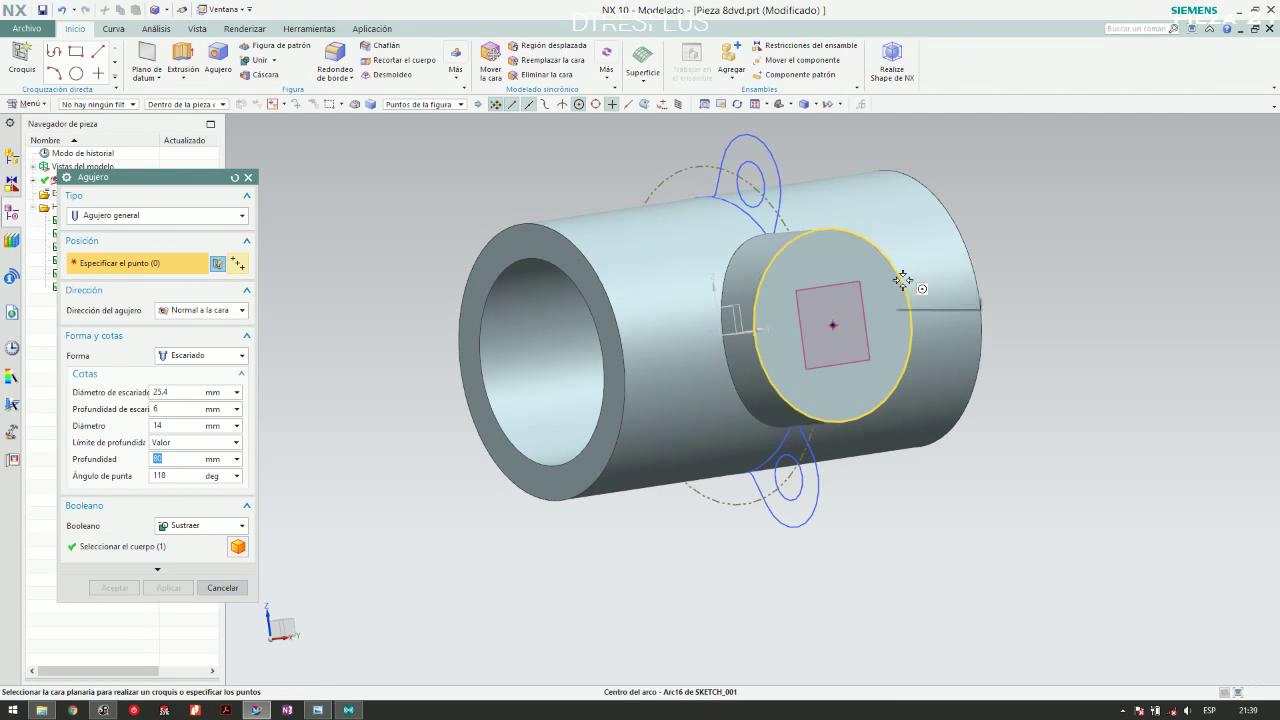
pyautogui.click(902, 280)
pyautogui.moveTo(849, 363); pyautogui.dragTo(868, 408, button='middle')
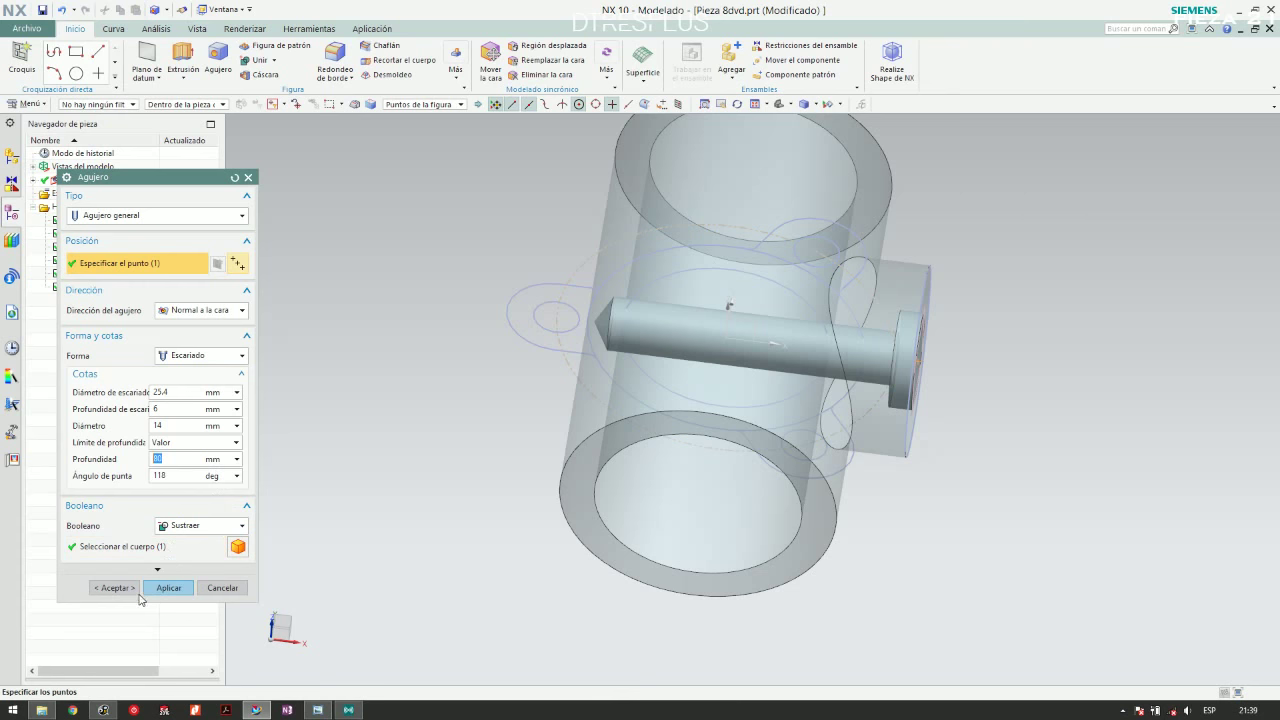
pyautogui.click(128, 589)
pyautogui.moveTo(806, 320); pyautogui.dragTo(777, 271, button='middle')
pyautogui.scroll(-3, 769, 318)
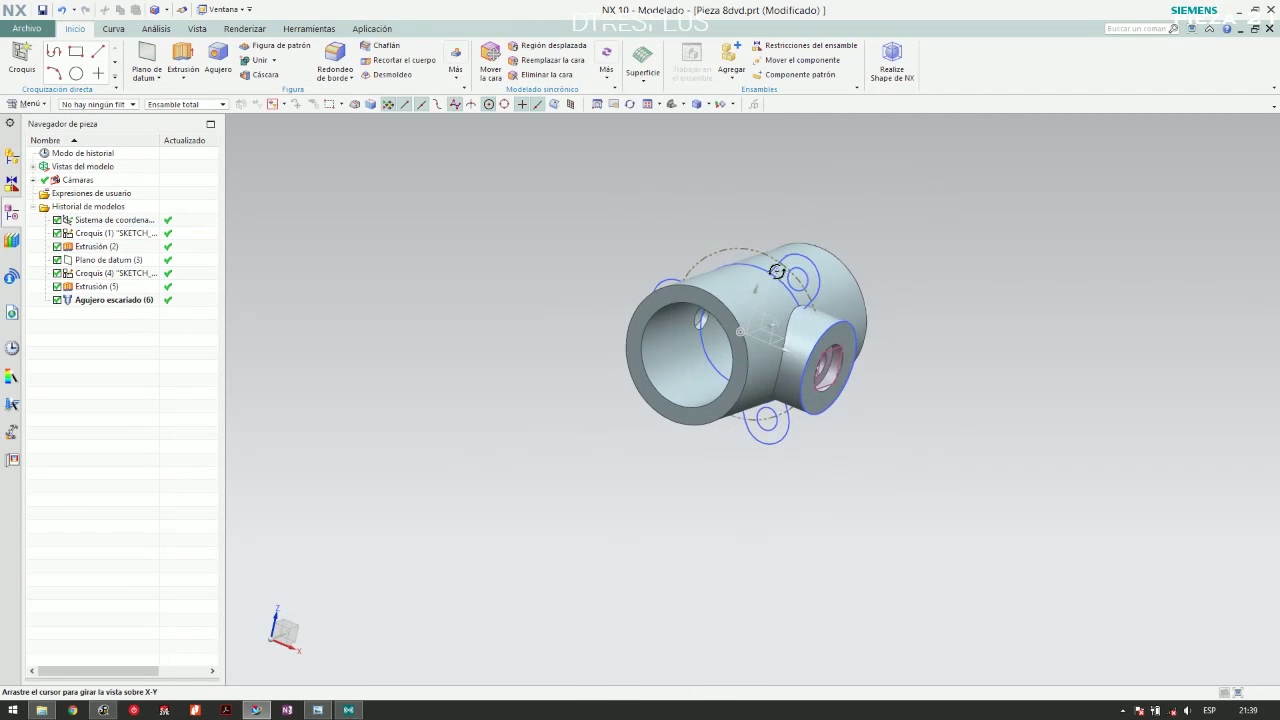
pyautogui.scroll(3, 840, 231)
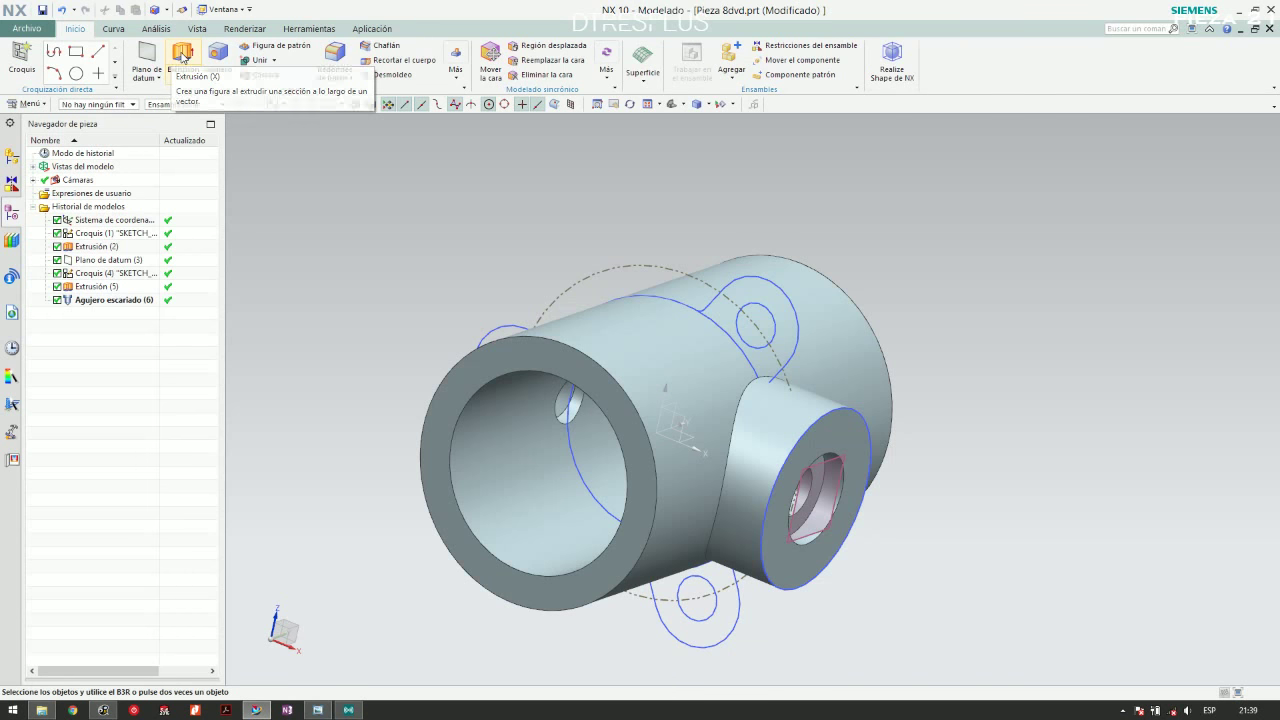
# Start an Extrude using the outlines and holes of all three lugs in the sketch as its section
pyautogui.click(182, 53)
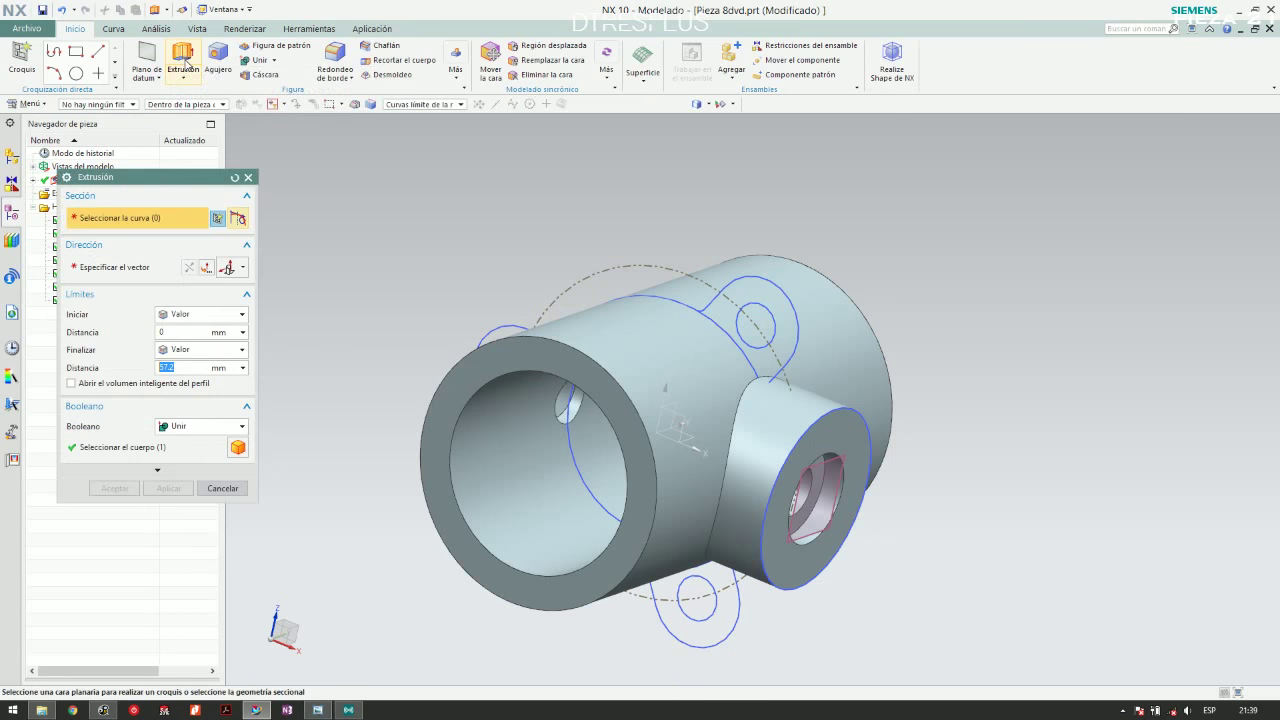
pyautogui.click(757, 300)
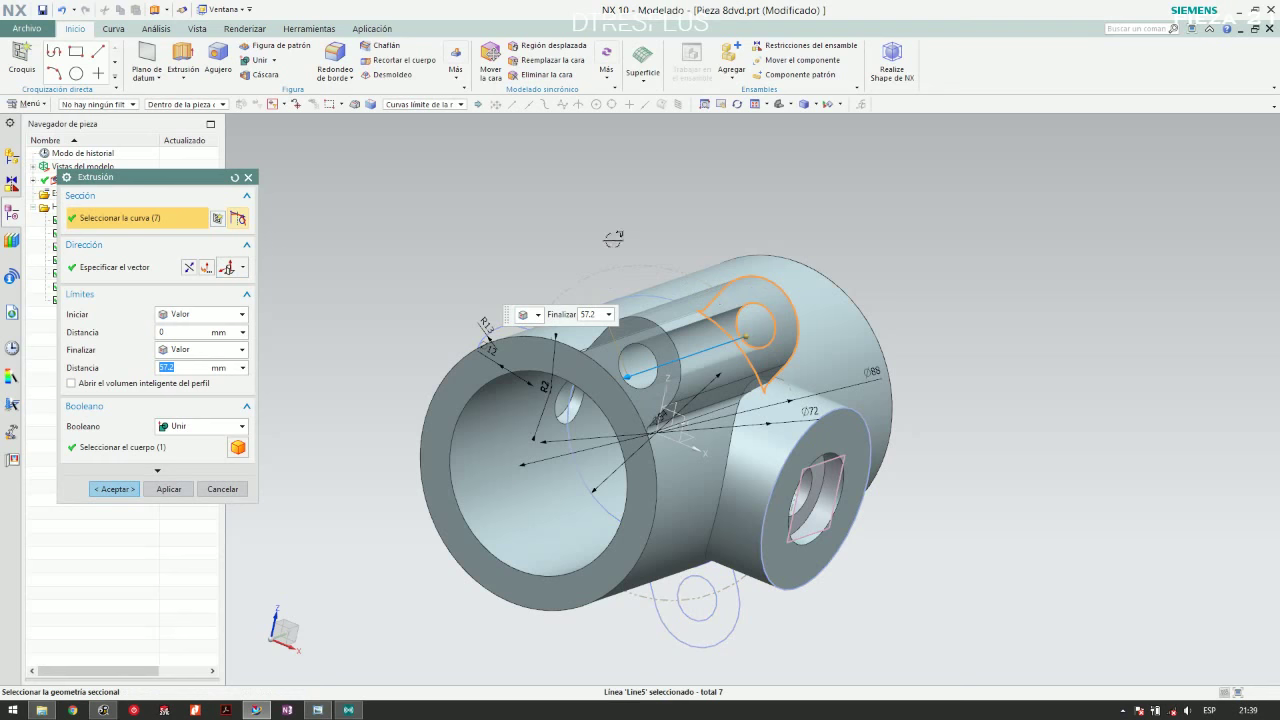
pyautogui.moveTo(608, 237); pyautogui.dragTo(494, 340, button='middle')
pyautogui.click(494, 338)
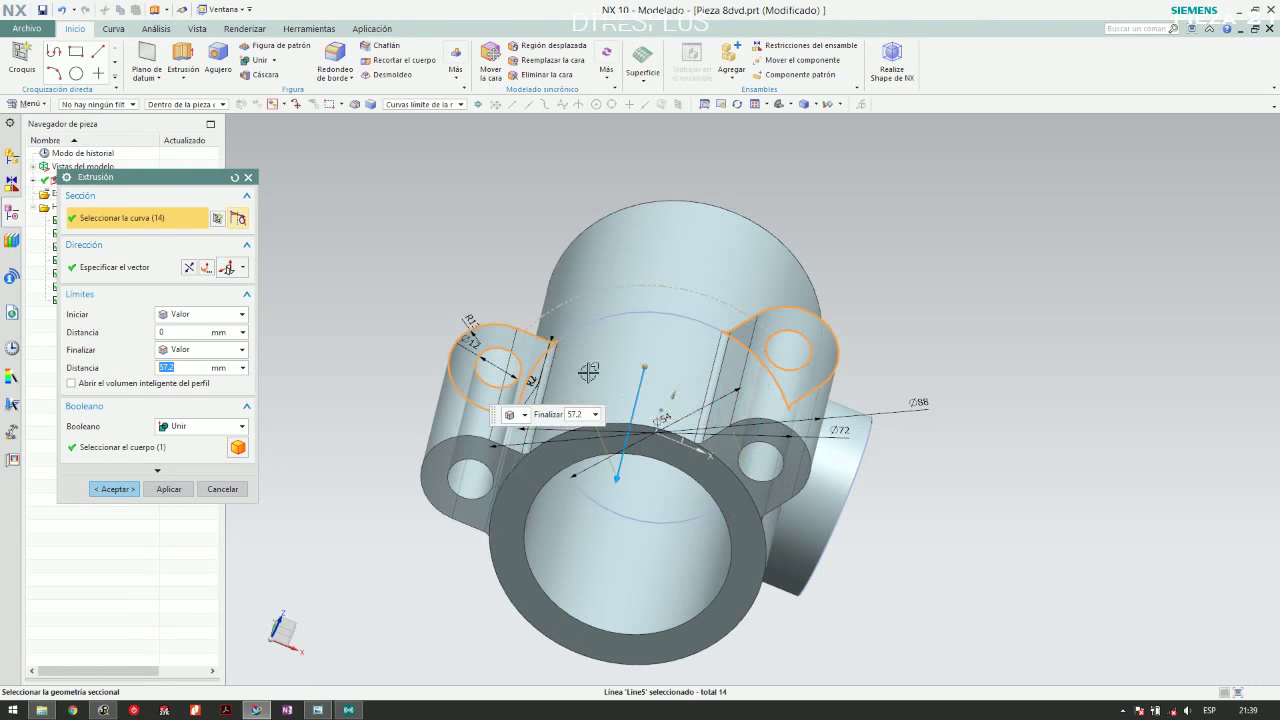
pyautogui.moveTo(586, 365)
pyautogui.mouseDown(button='middle')
pyautogui.moveTo(650, 470)
pyautogui.moveTo(700, 600)
pyautogui.mouseUp(button='middle')
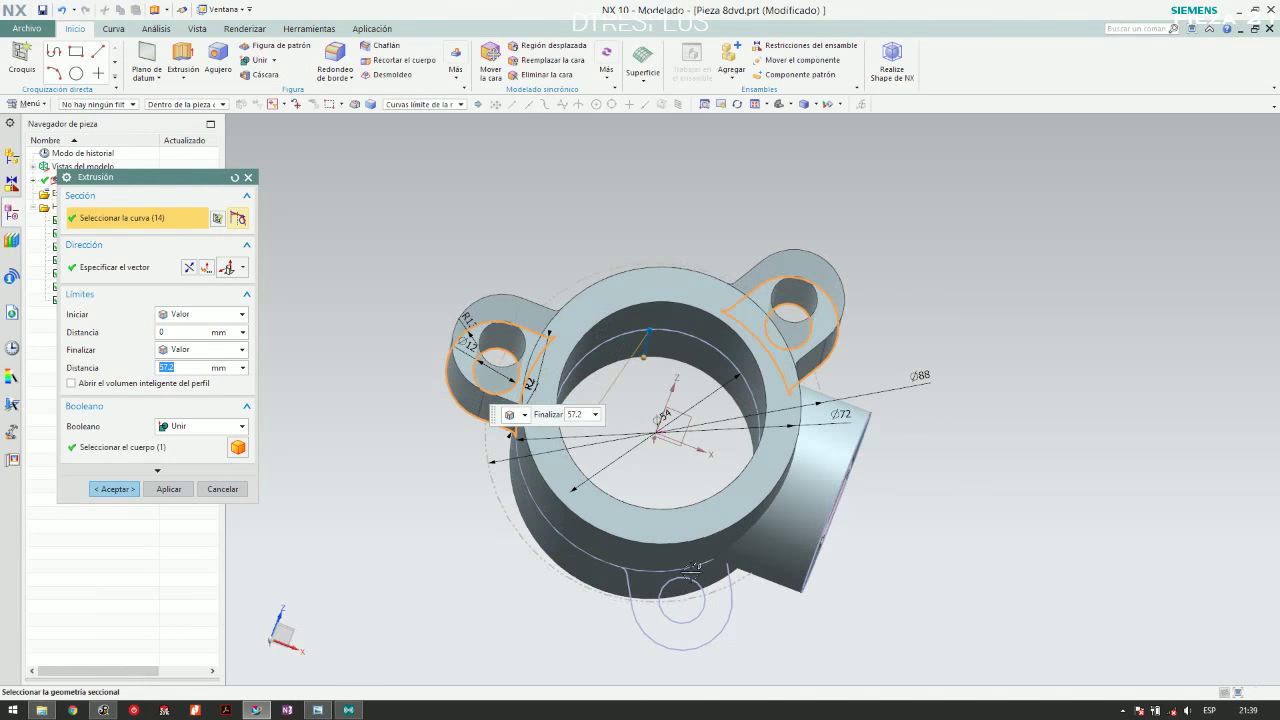
pyautogui.click(709, 614)
pyautogui.moveTo(455, 243); pyautogui.dragTo(347, 288, button='middle')
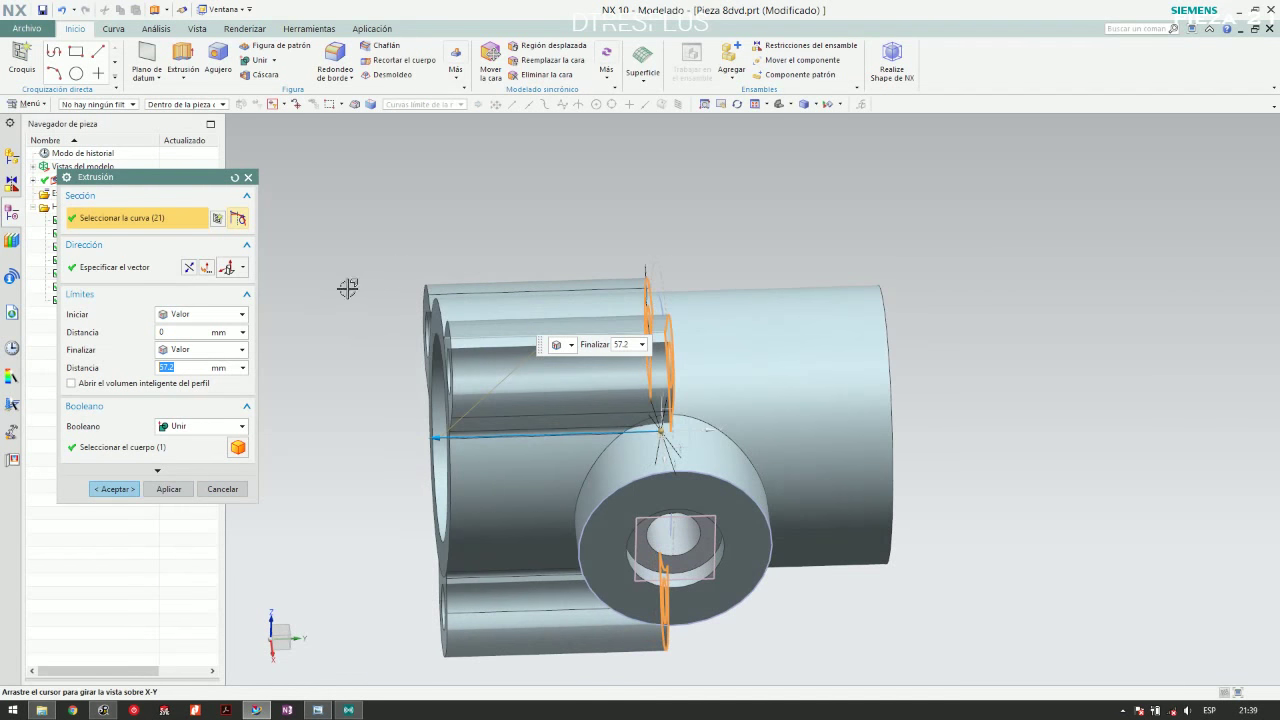
# Set the lug extrusion's start distance to 41.2/2 mm, taking the value from the Pieza 8 drawing
pyautogui.click(190, 331)
pyautogui.hotkey('alt', 'Tab')
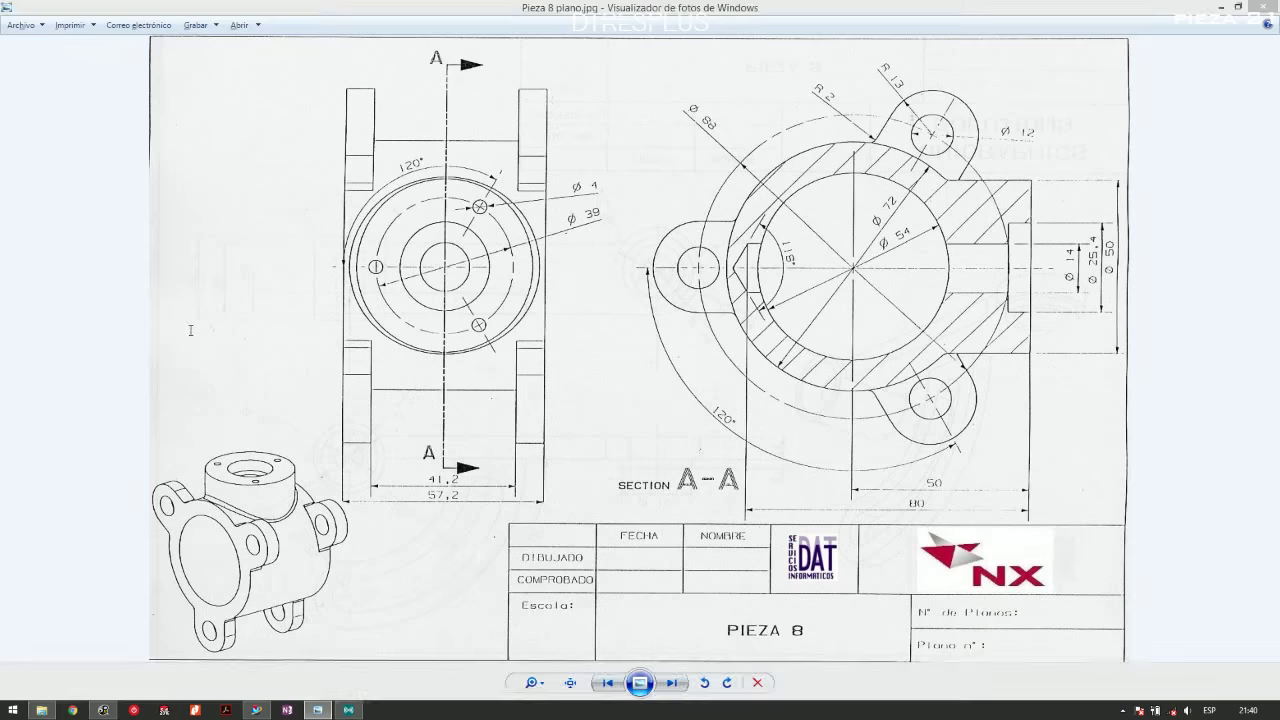
pyautogui.hotkey('alt', 'Tab')
pyautogui.write('41')
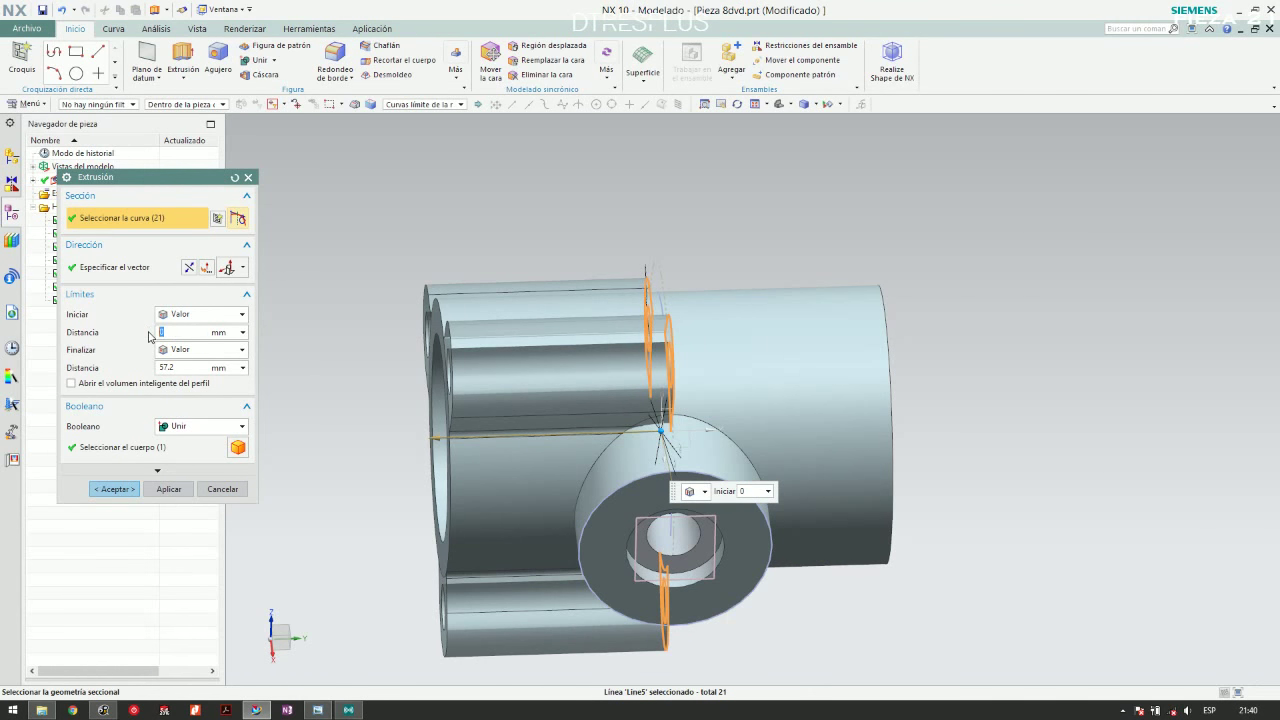
pyautogui.write('.2/2')
pyautogui.press('Return')
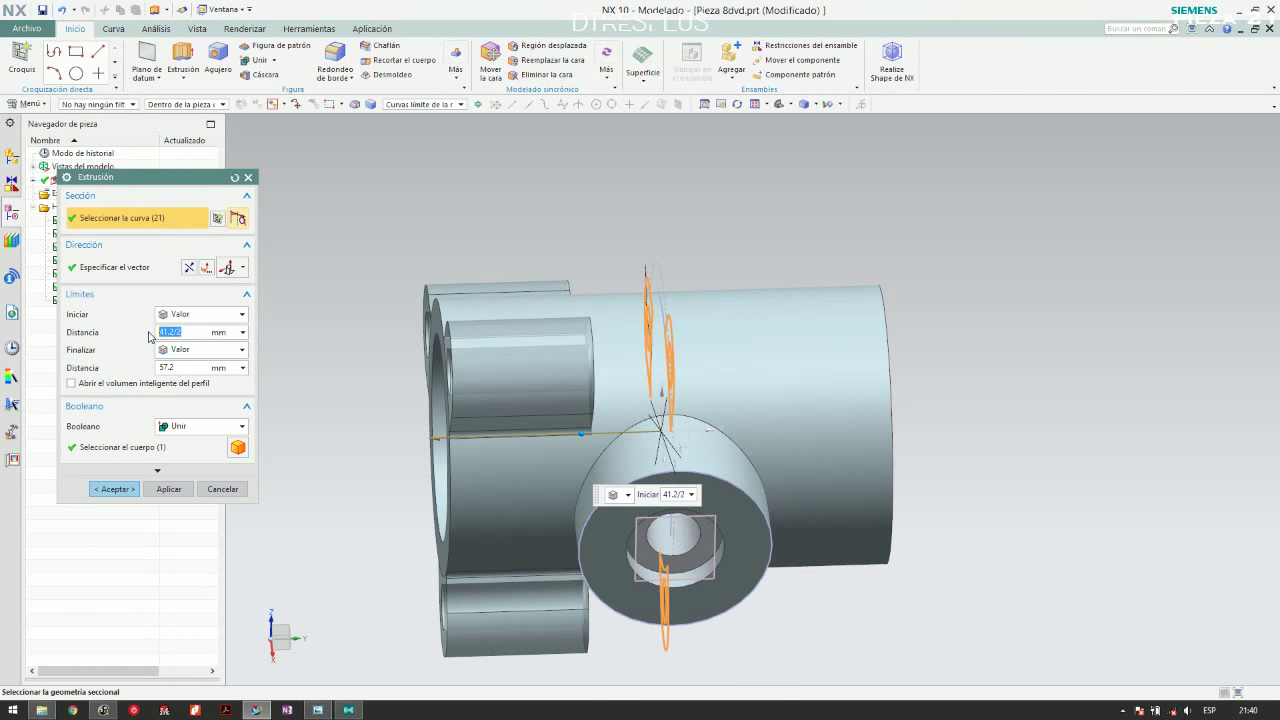
# Set the lug extrusion's end distance to 57.2/2 mm from the Pieza 8 drawing and create it united with the body
pyautogui.hotkey('alt', 'Tab')
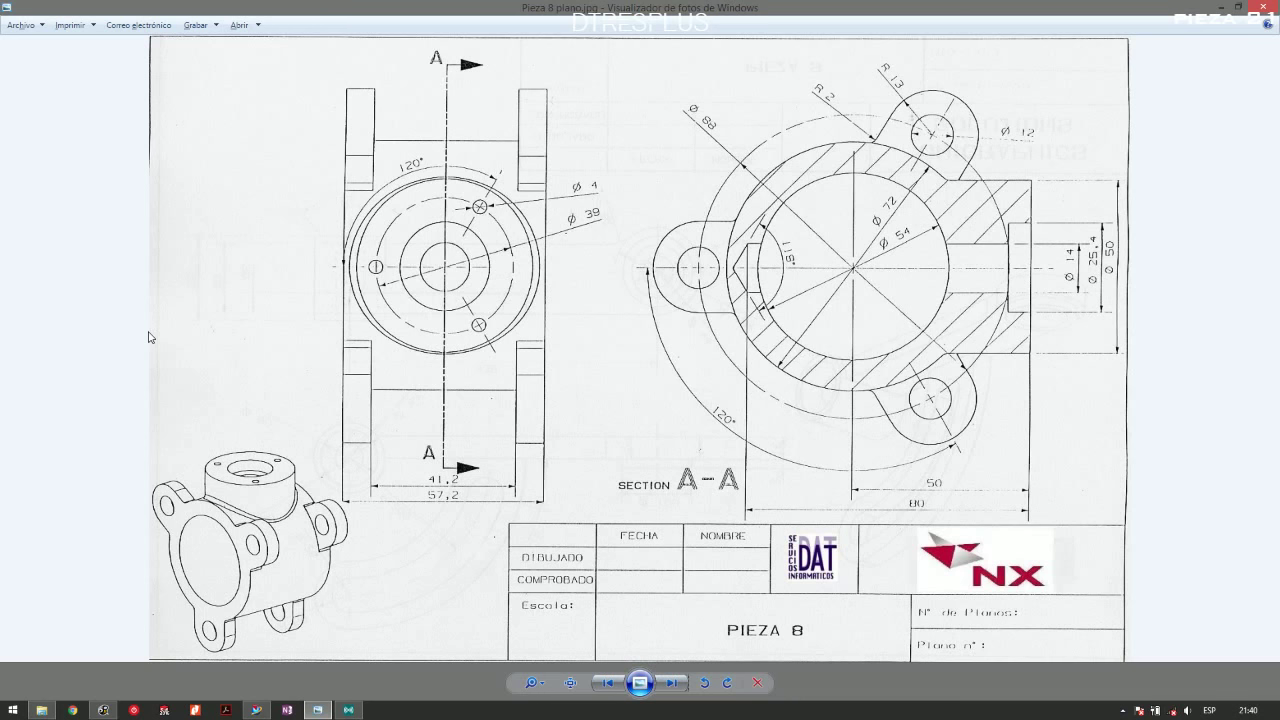
pyautogui.hotkey('alt', 'Tab')
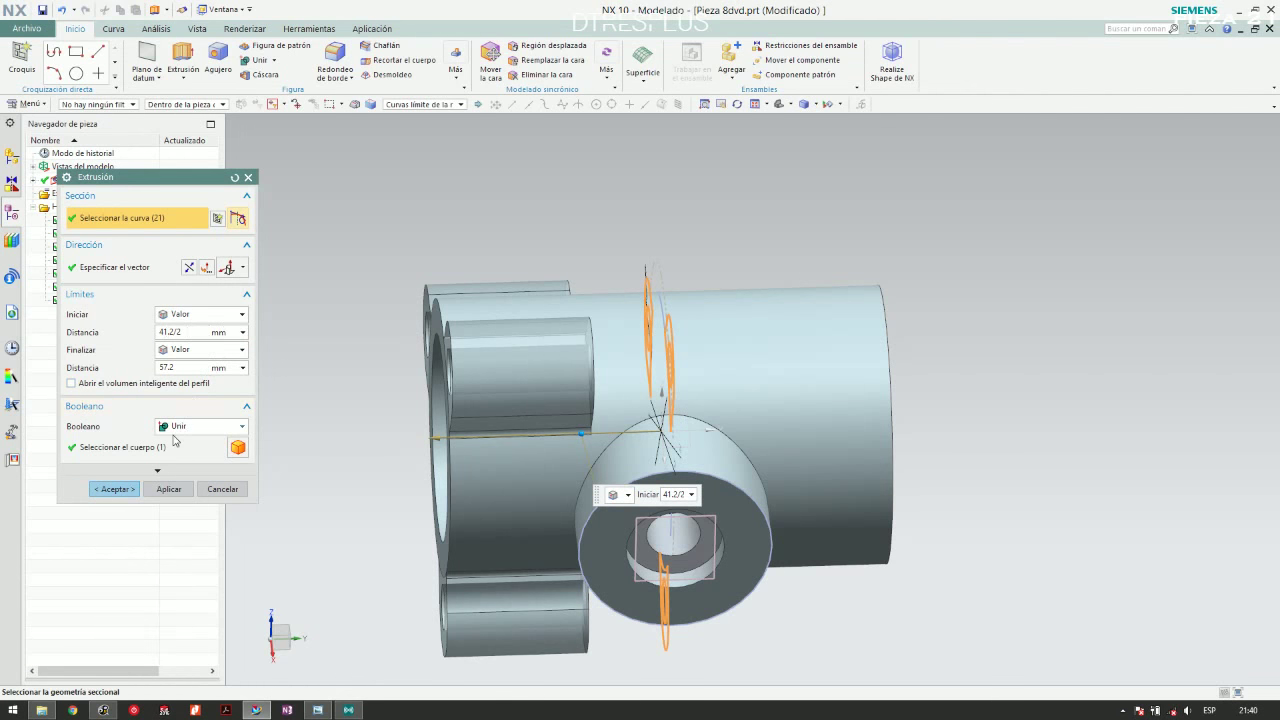
pyautogui.press('Tab')
pyautogui.click(190, 367)
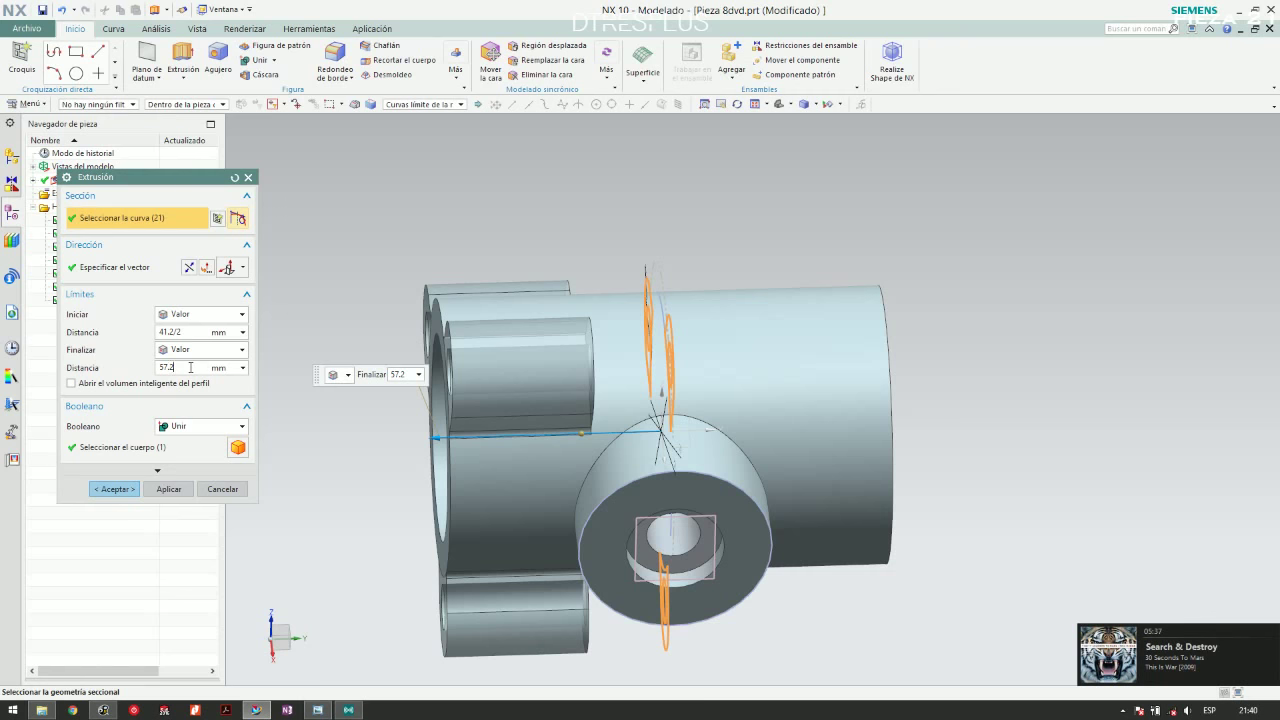
pyautogui.write('/2')
pyautogui.press('Return')
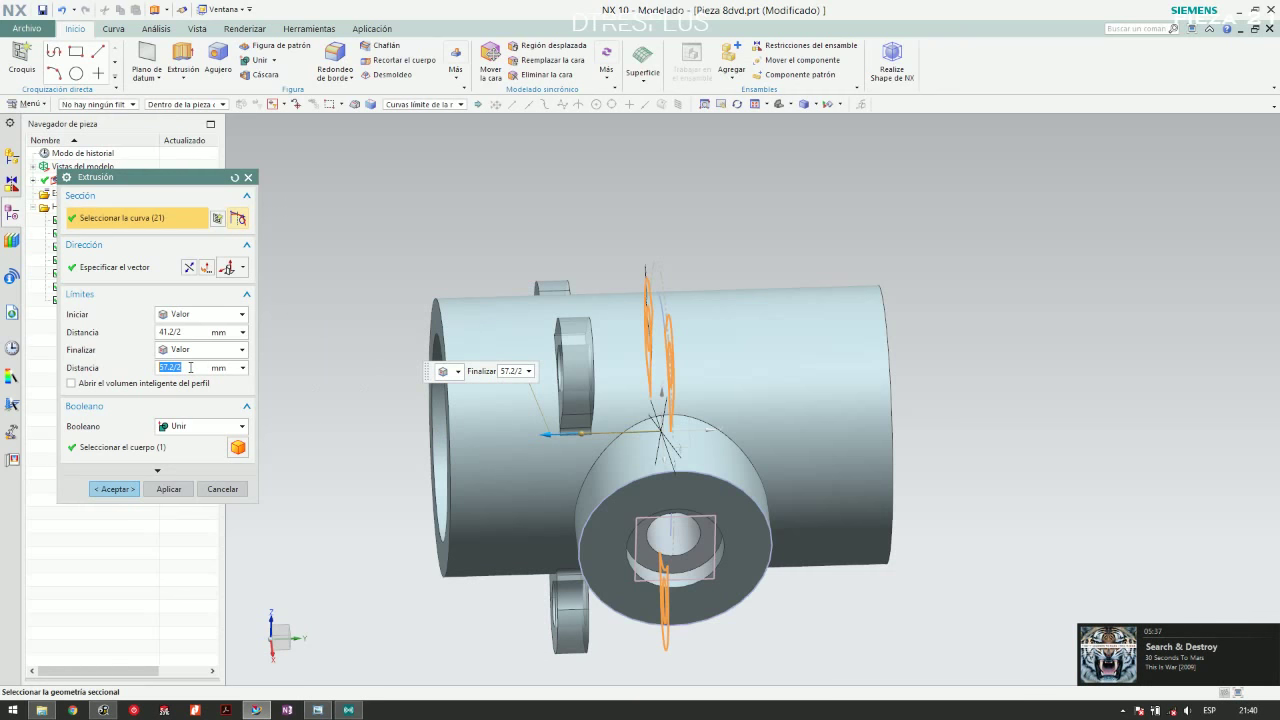
pyautogui.click(114, 489)
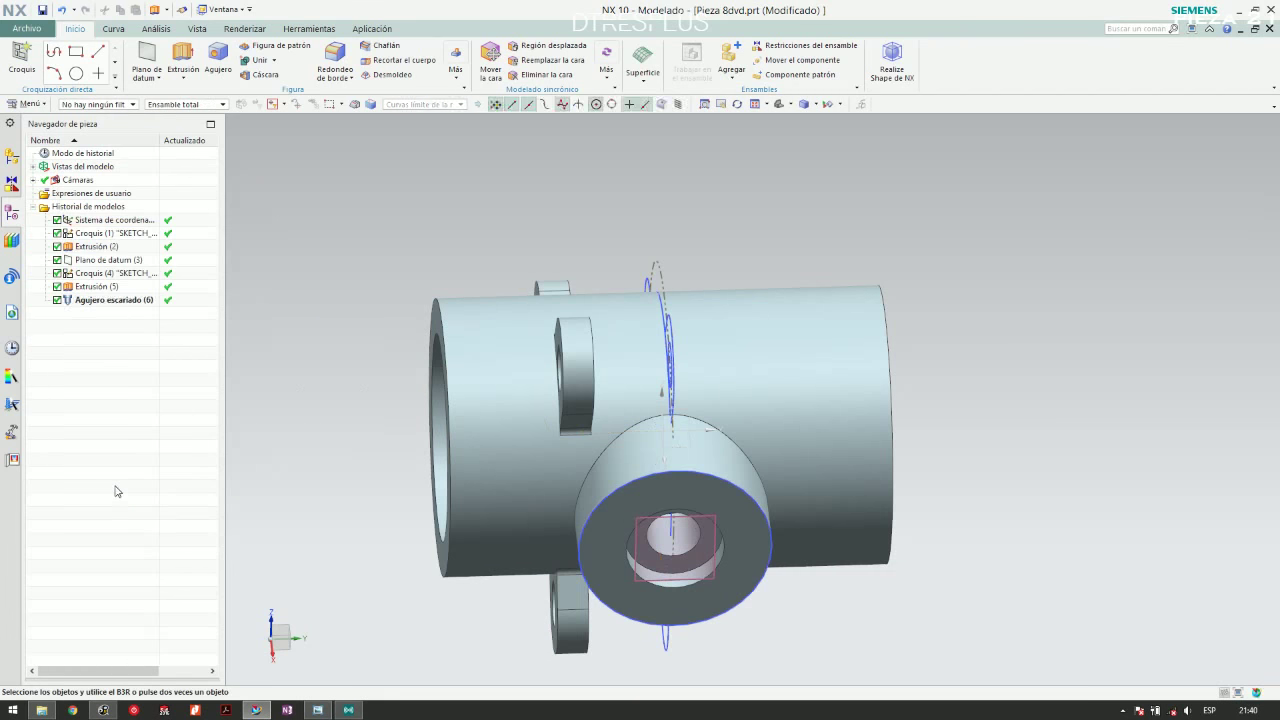
# Edit the hollow cylindrical body's extrusion, setting its symmetric distance to 57.2/2 mm
pyautogui.click(103, 248)
pyautogui.rightClick(100, 251)
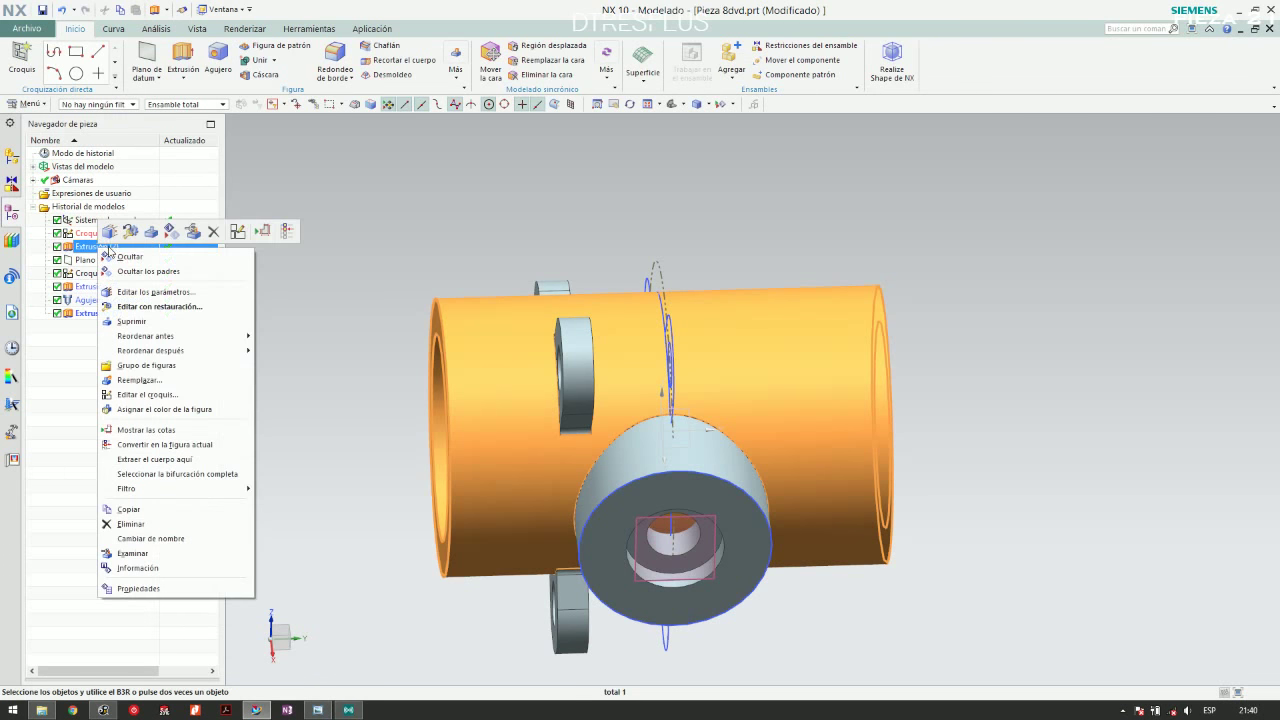
pyautogui.click(138, 308)
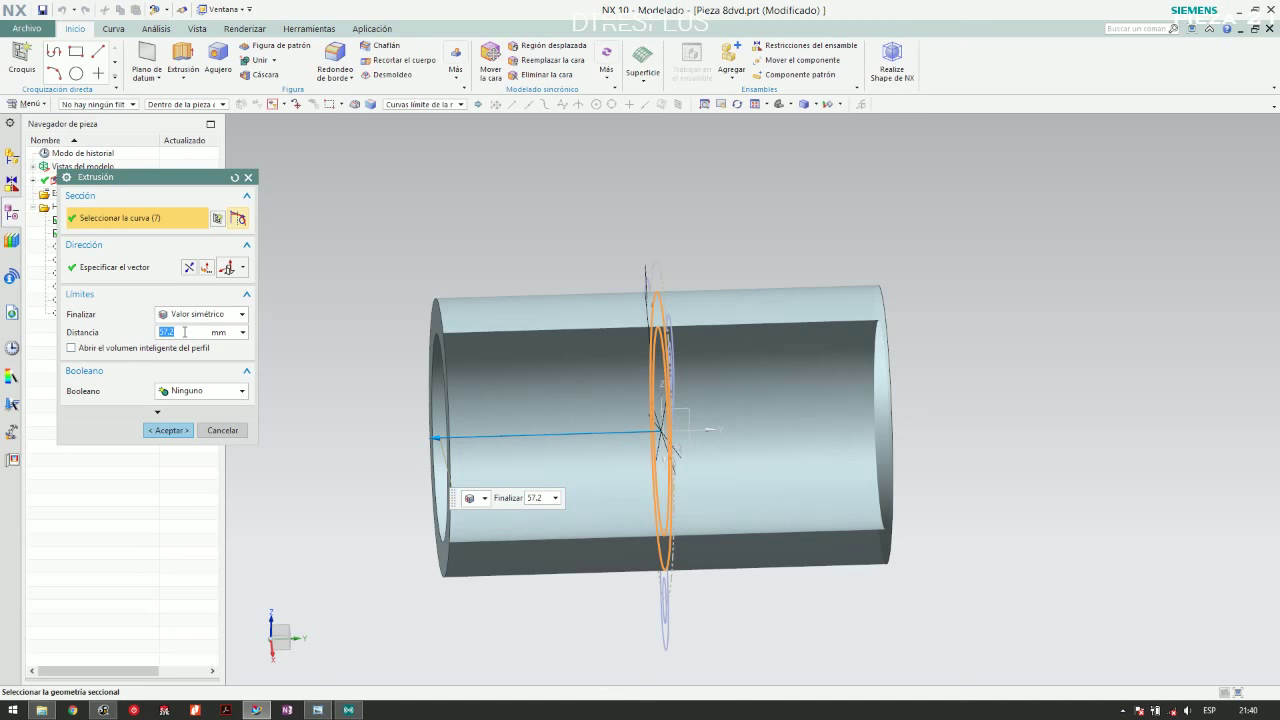
pyautogui.press('Home')
pyautogui.write('/2')
pyautogui.press('Return')
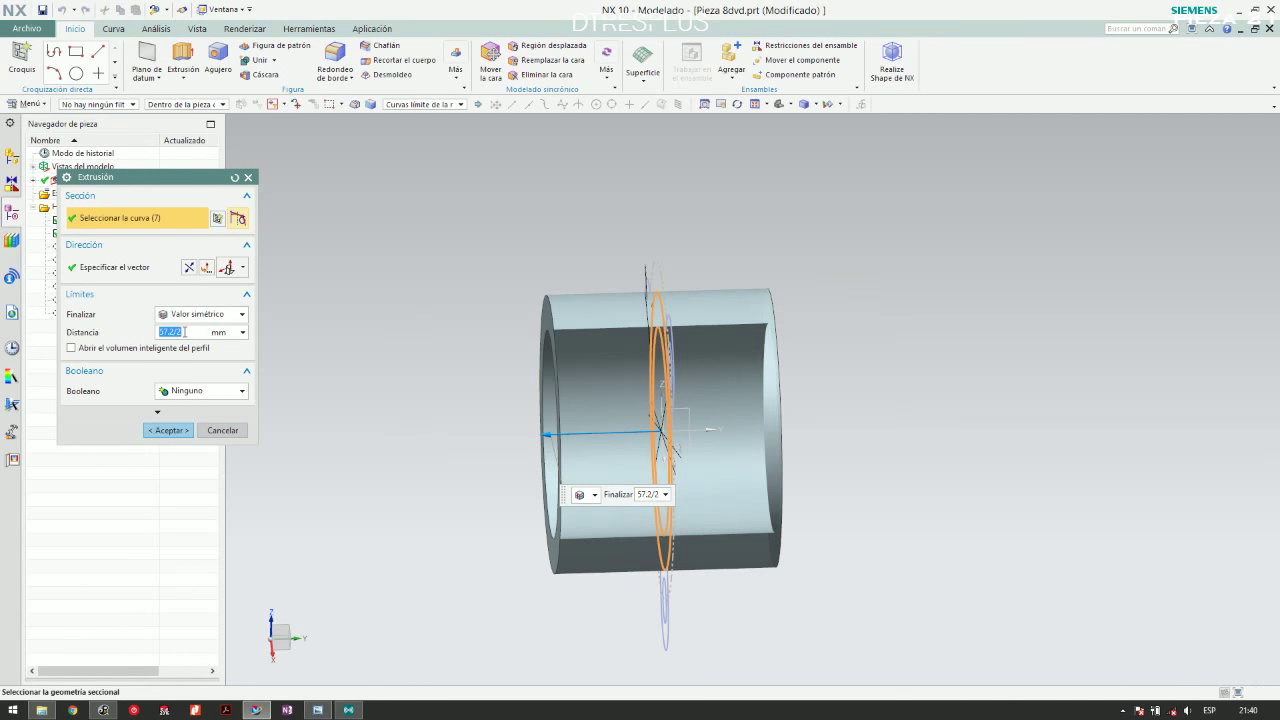
pyautogui.click(168, 430)
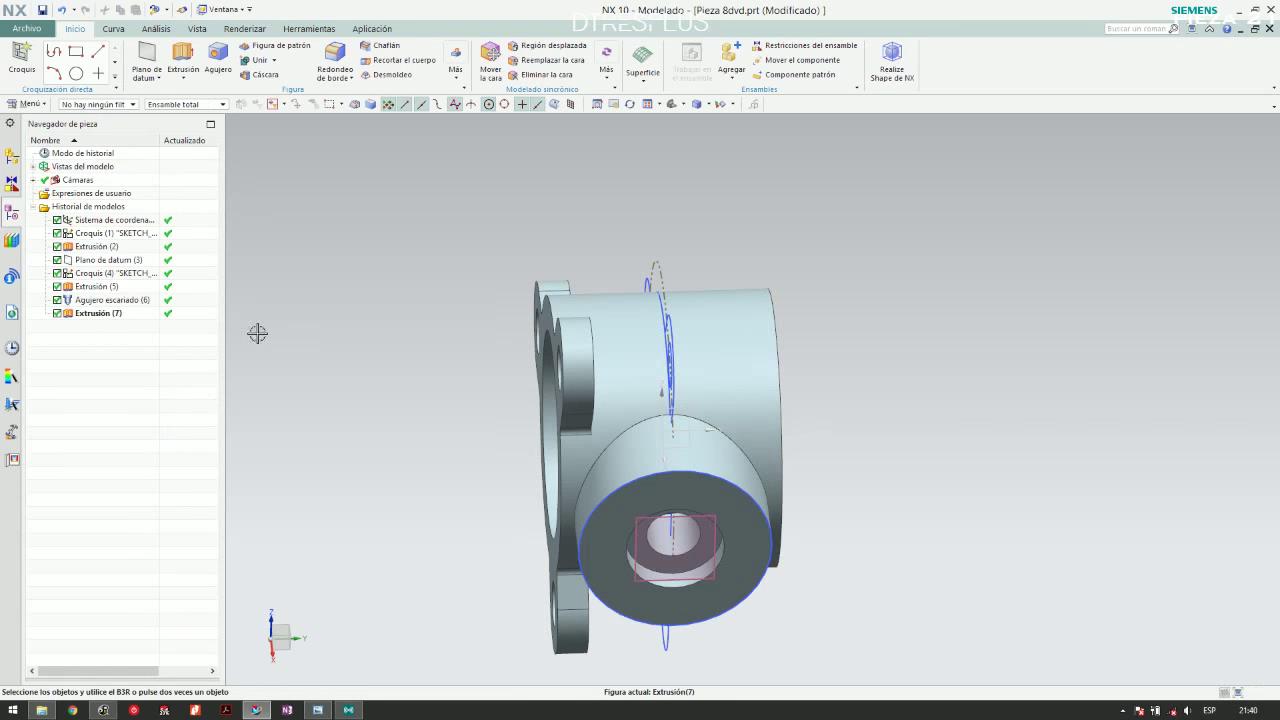
# Start a Mirror Feature of the lug extrusion, using the existing datum coordinate system plane at the body's middle as the mirror plane
pyautogui.moveTo(460, 300); pyautogui.dragTo(380, 290, button='middle')
pyautogui.click(93, 315)
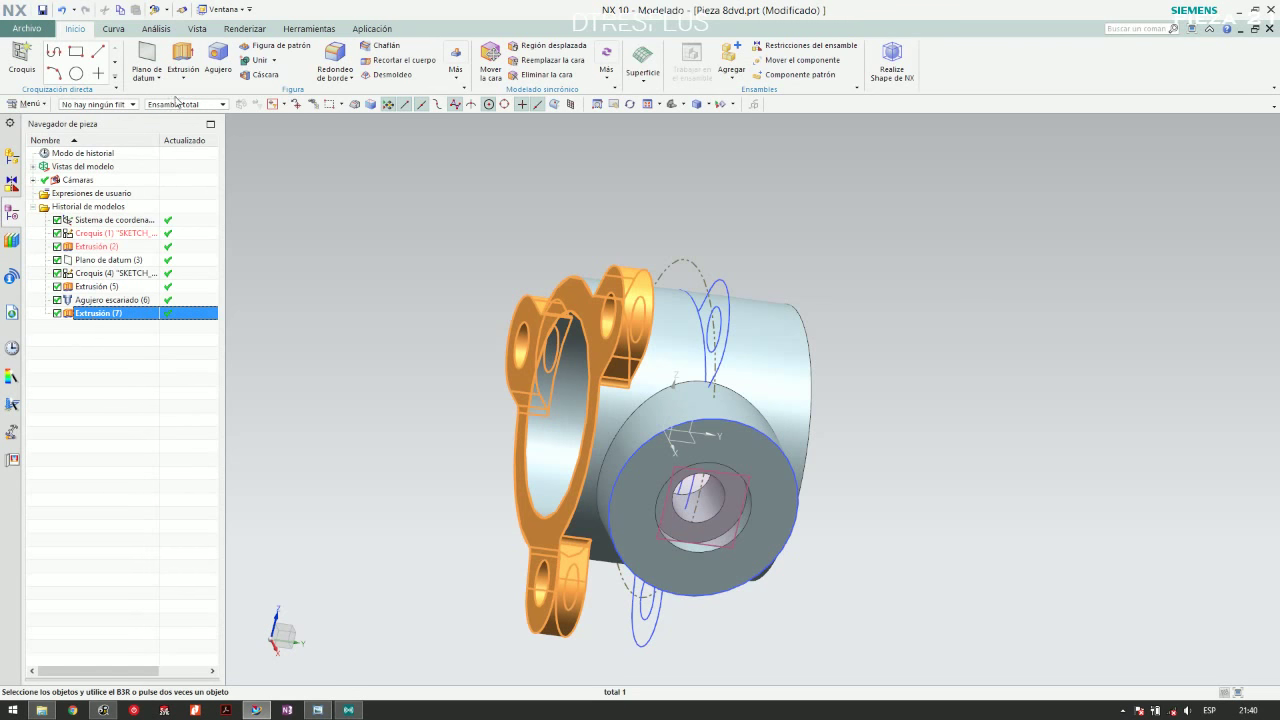
pyautogui.click(457, 82)
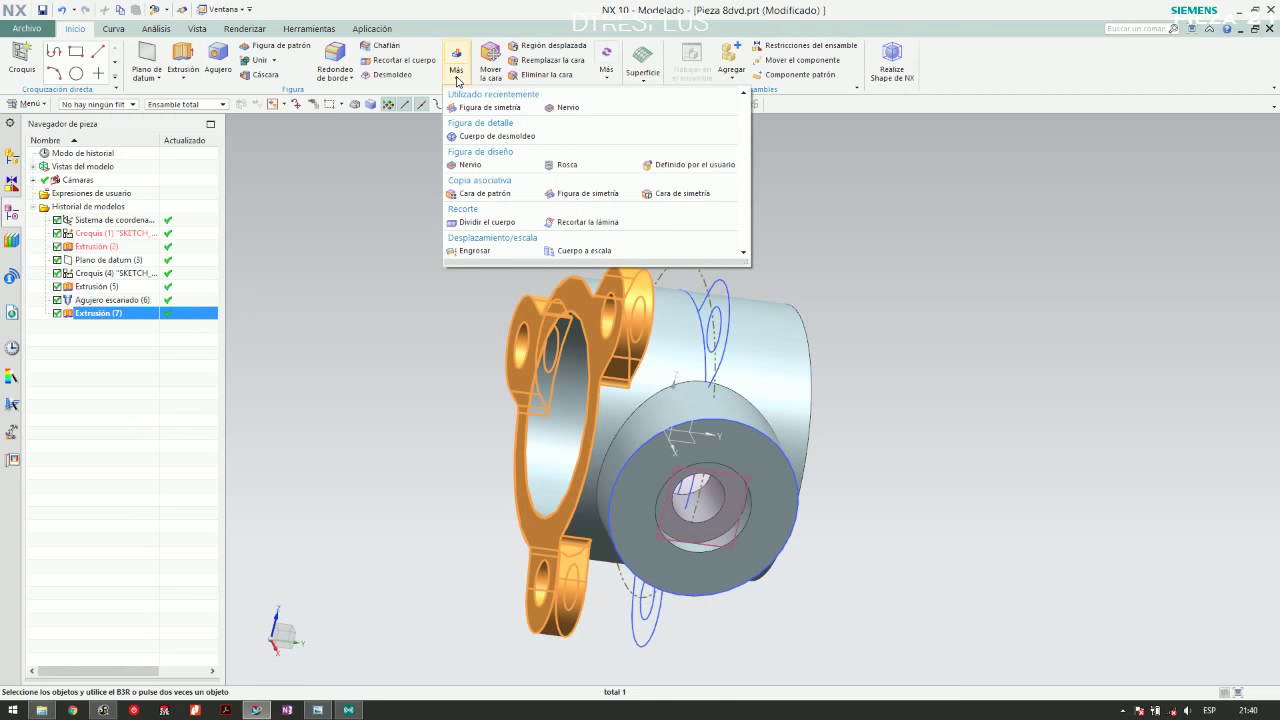
pyautogui.click(351, 78)
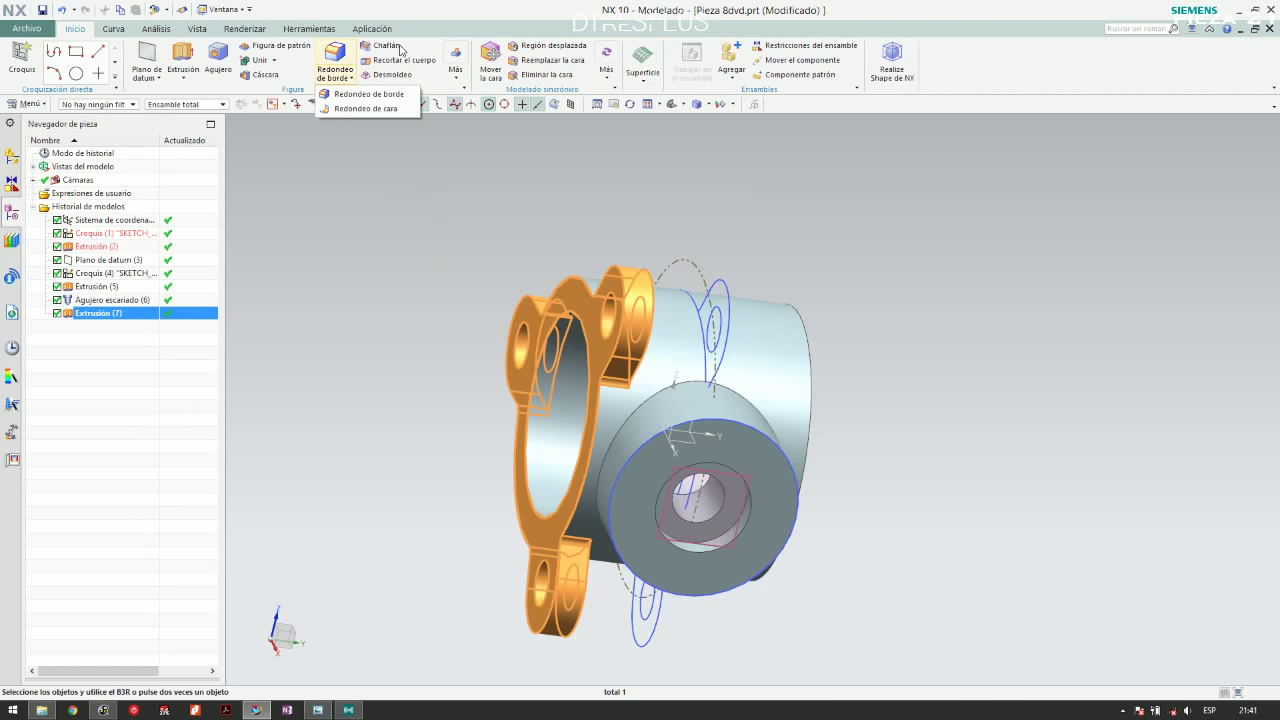
pyautogui.click(298, 50)
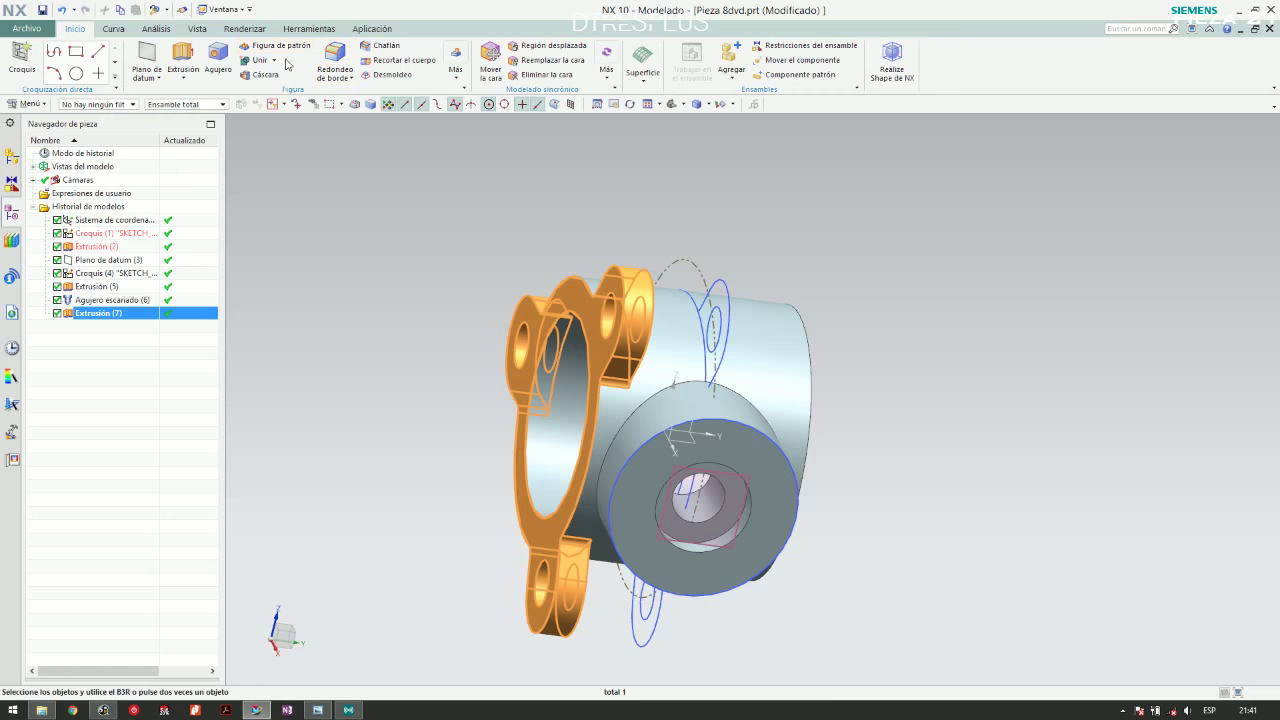
pyautogui.click(457, 78)
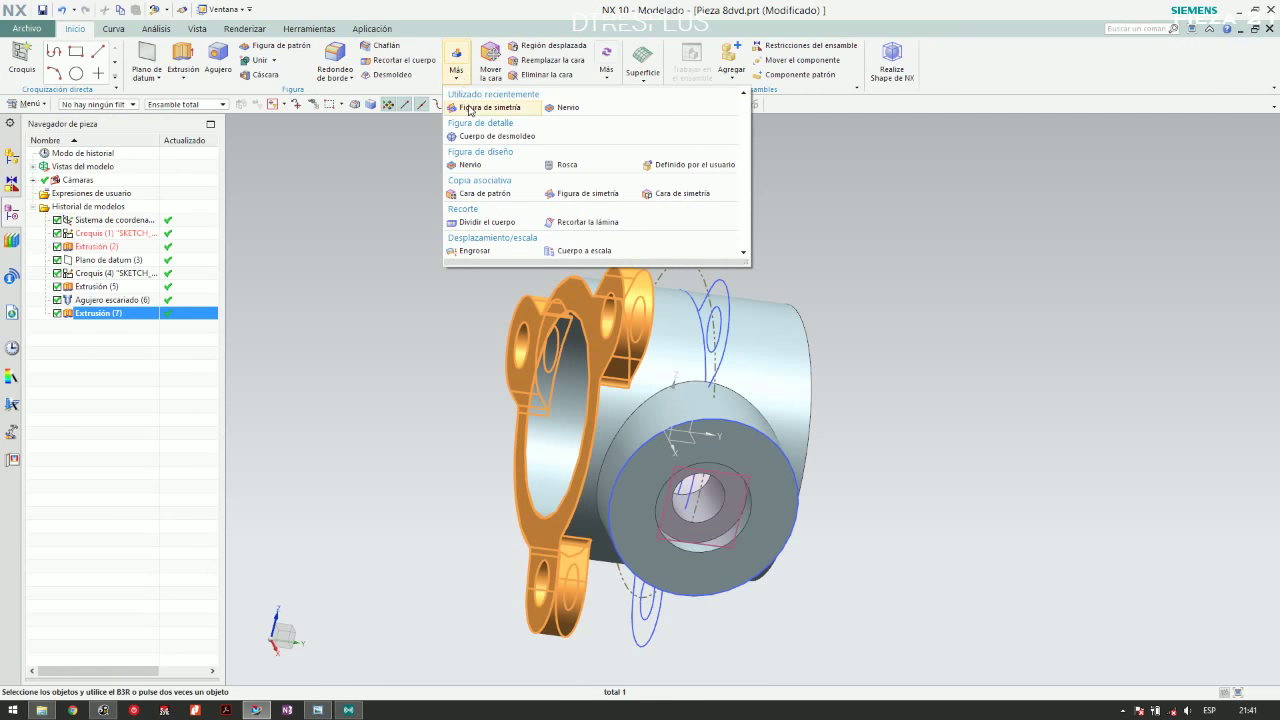
pyautogui.click(472, 107)
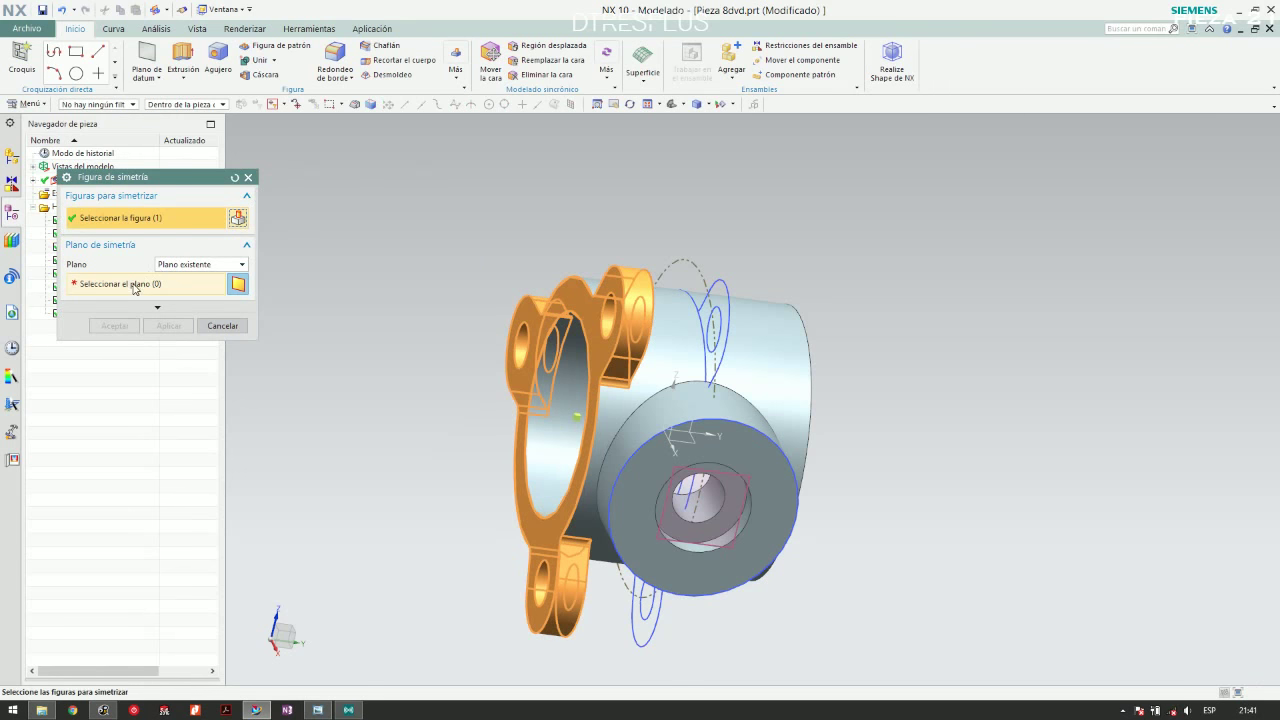
pyautogui.click(129, 288)
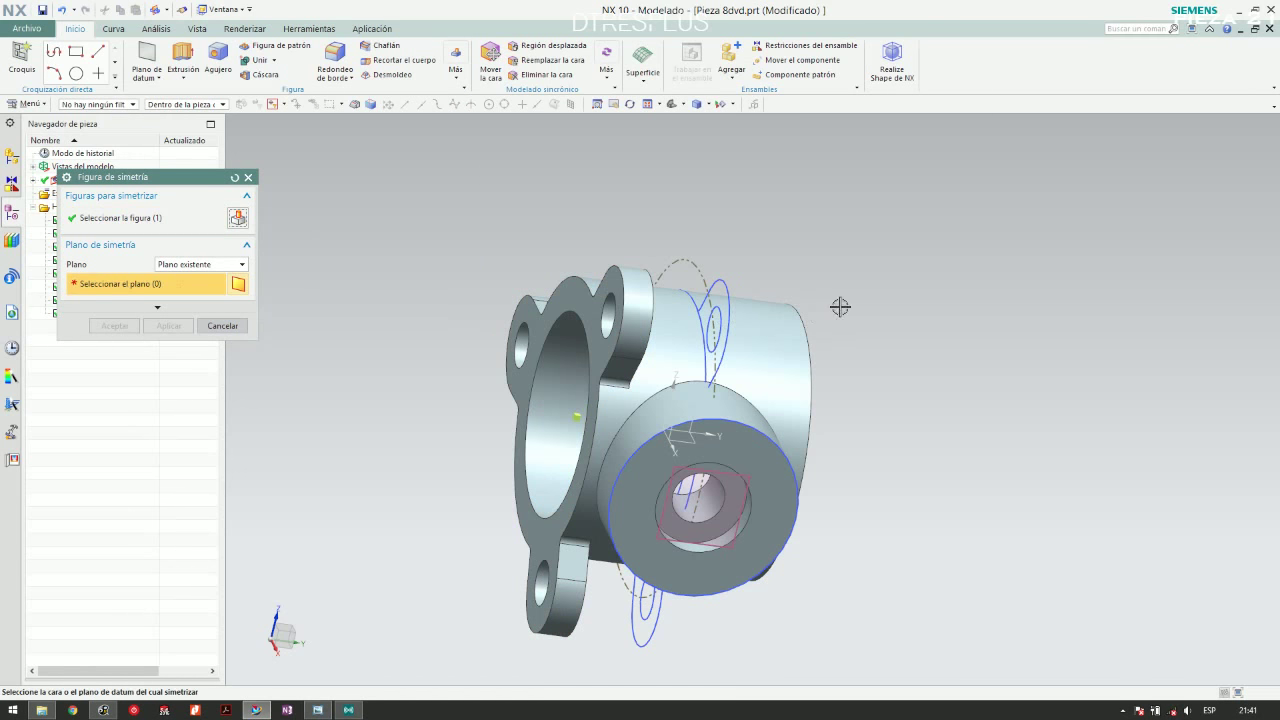
pyautogui.click(674, 416)
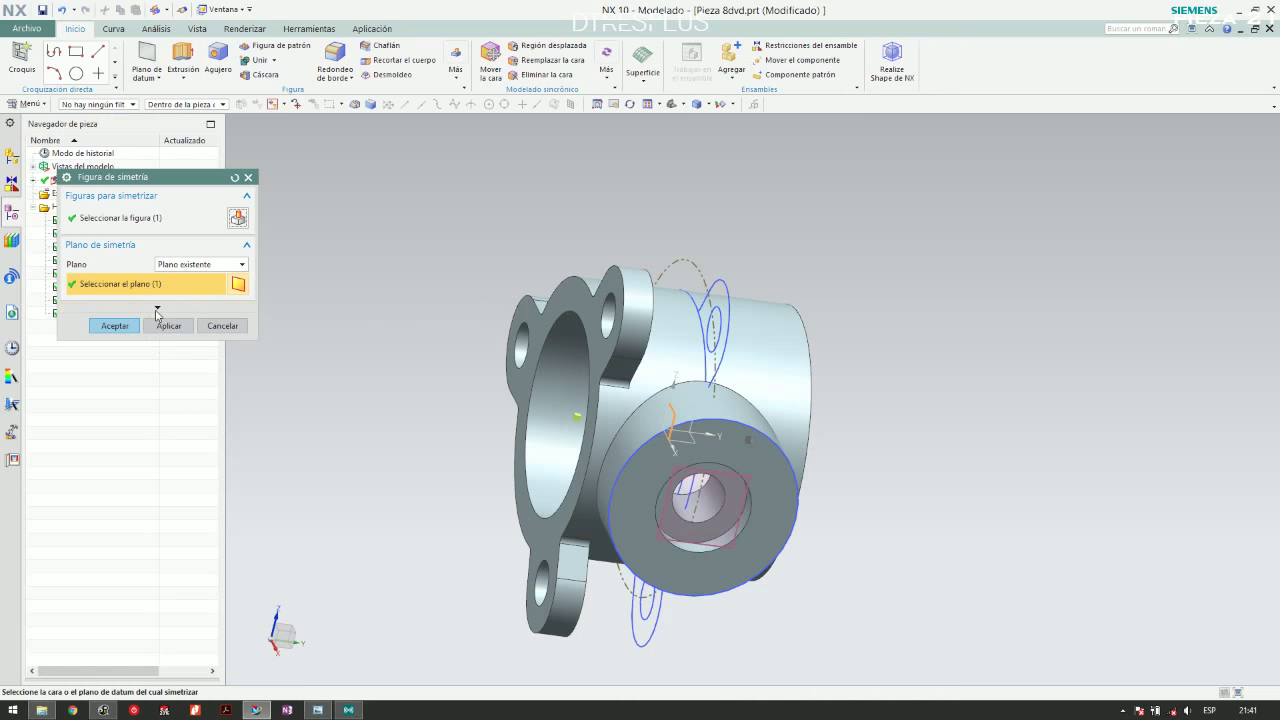
# Preview the mirrored lugs on the body's opposite end and create the mirror feature
pyautogui.click(157, 310)
pyautogui.click(152, 347)
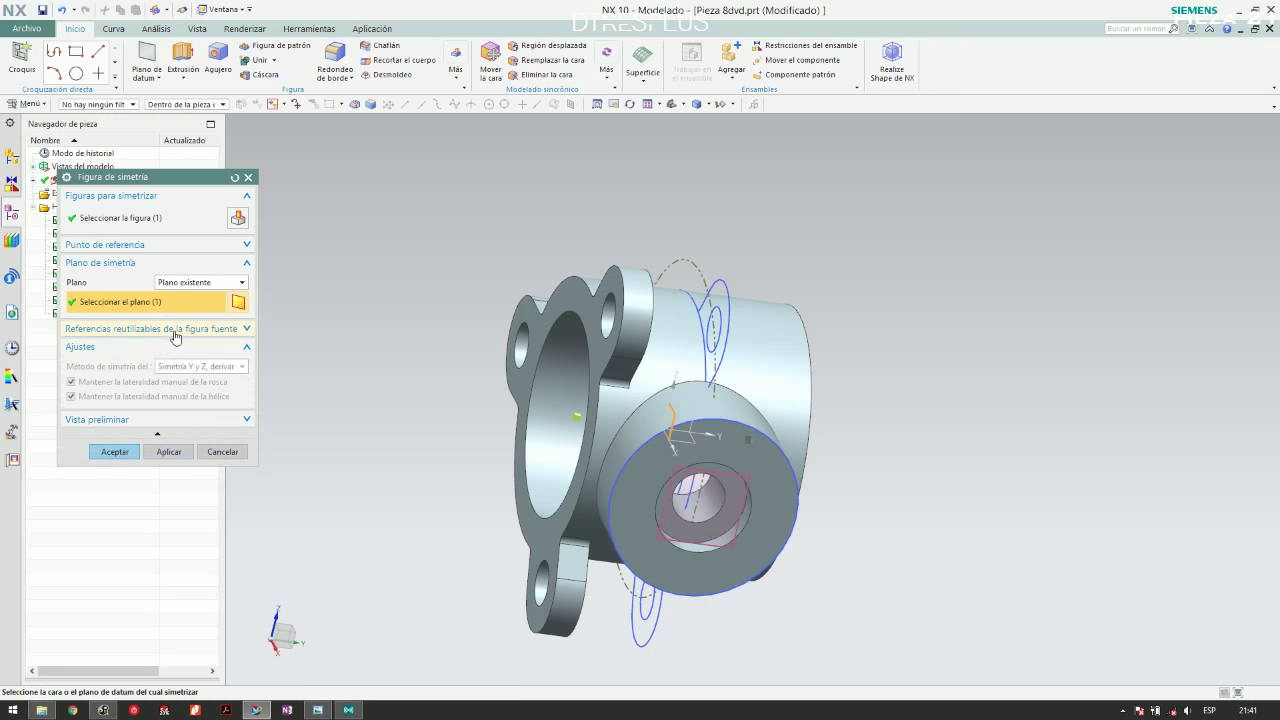
pyautogui.click(175, 334)
pyautogui.click(175, 332)
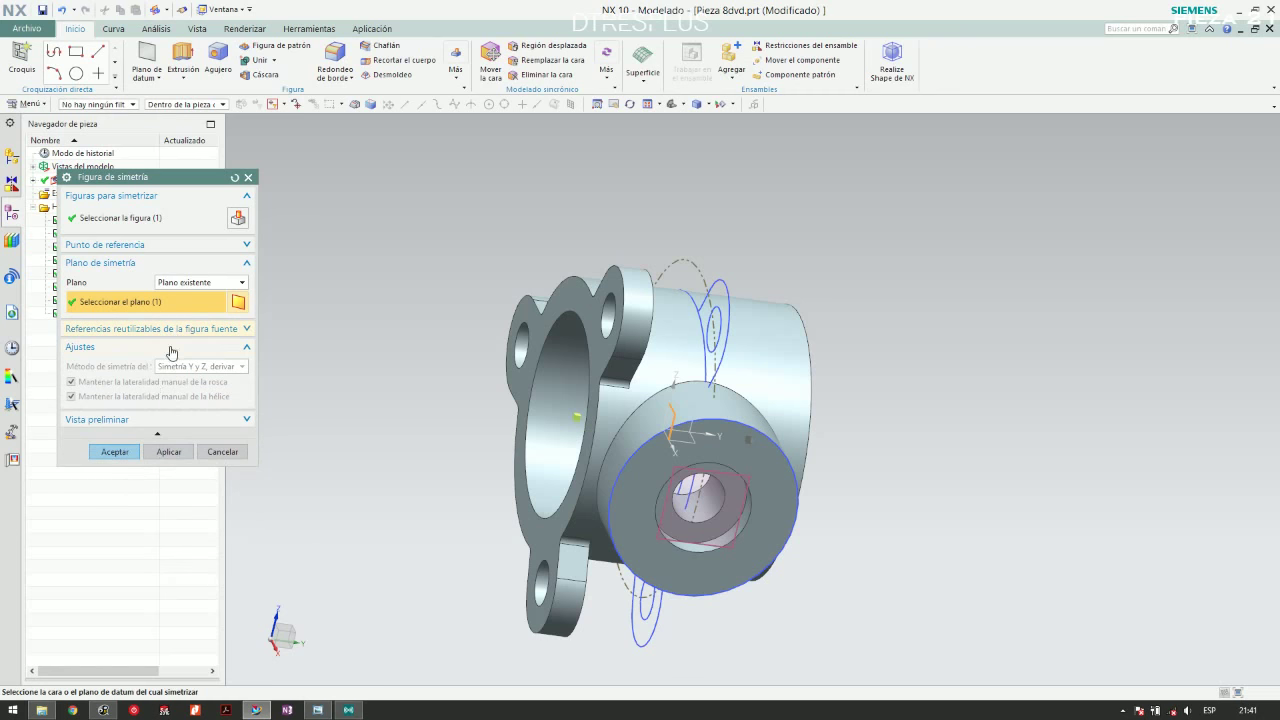
pyautogui.click(124, 421)
pyautogui.click(237, 441)
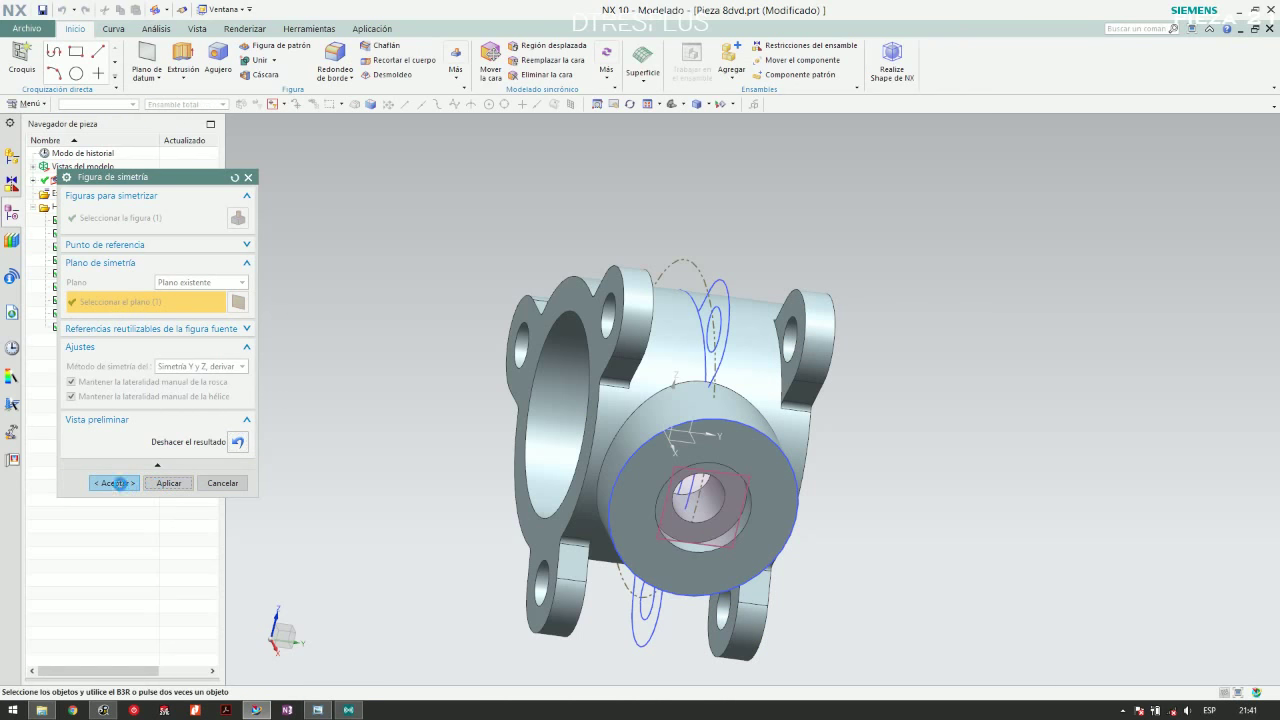
pyautogui.click(117, 484)
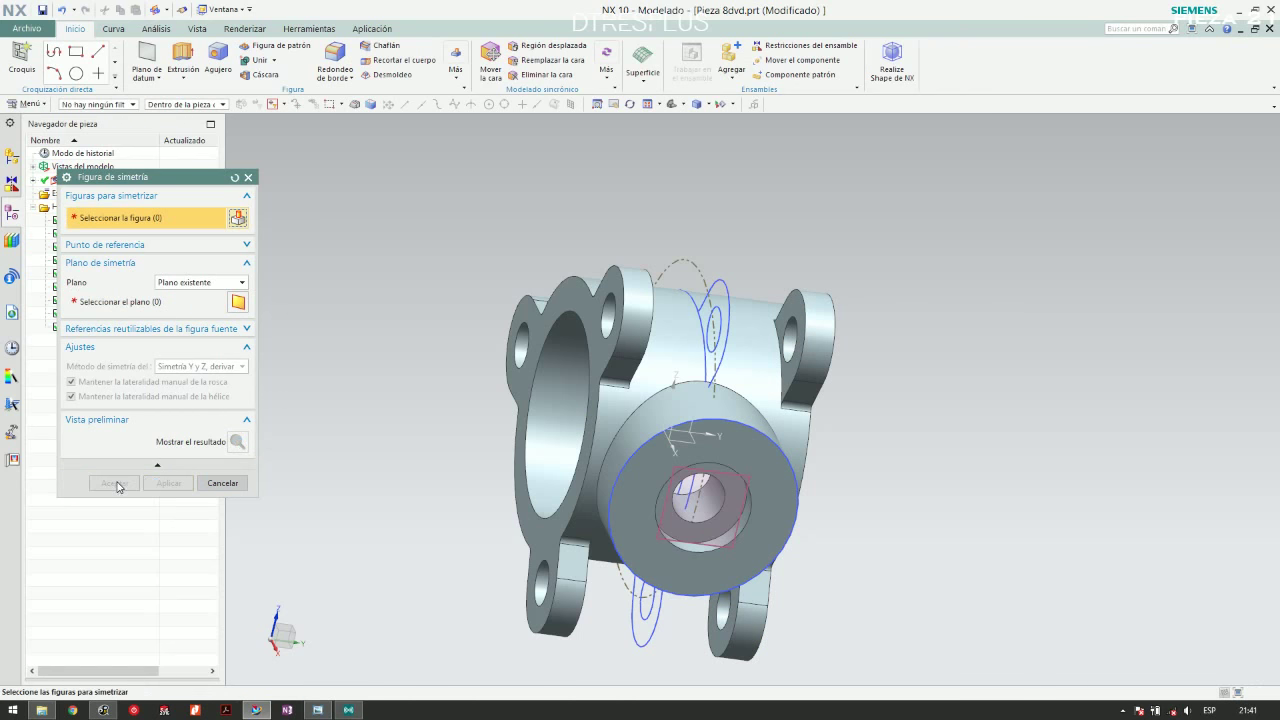
pyautogui.click(228, 486)
# Check the drawing and apply a circular 2 mm Edge Blend to the edge where the side boss meets the cylindrical body
pyautogui.moveTo(531, 266)
pyautogui.mouseDown(button='middle')
pyautogui.moveTo(626, 200)
pyautogui.moveTo(621, 327)
pyautogui.moveTo(546, 209)
pyautogui.moveTo(609, 177)
pyautogui.moveTo(671, 306)
pyautogui.moveTo(651, 297)
pyautogui.moveTo(617, 325)
pyautogui.mouseUp(button='middle')
pyautogui.hotkey('alt', 'Tab')
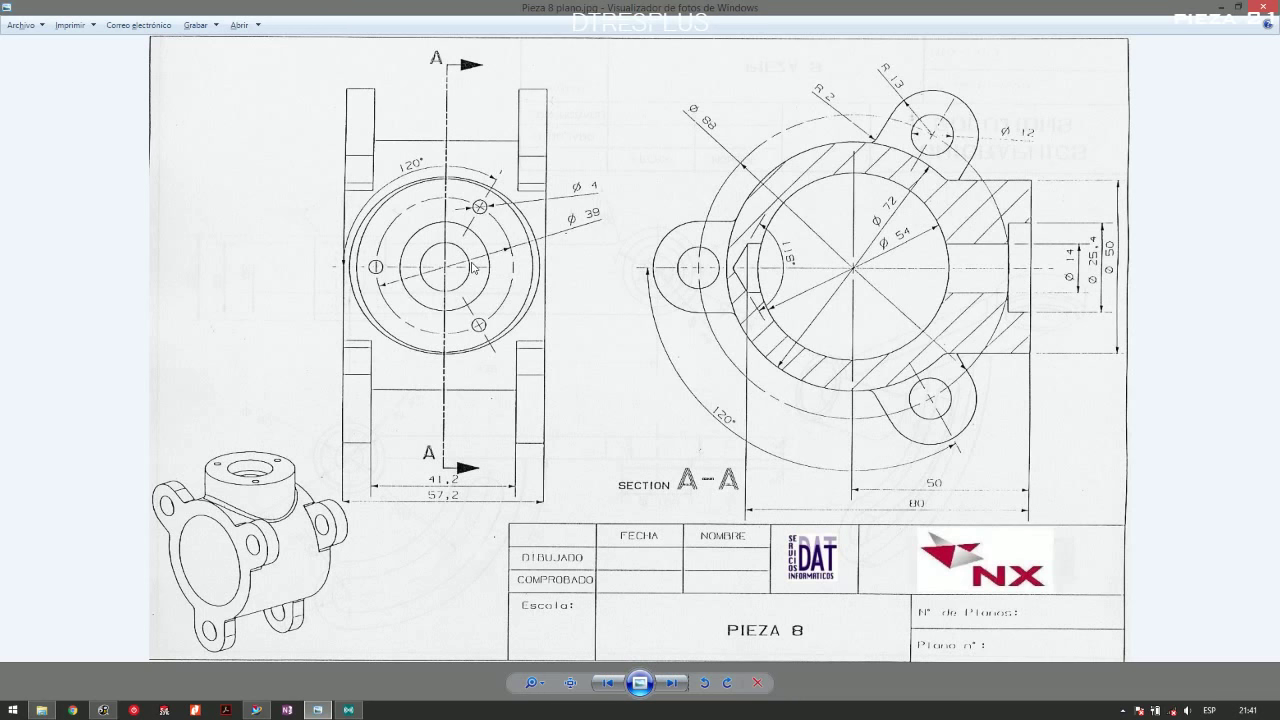
pyautogui.hotkey('alt', 'Tab')
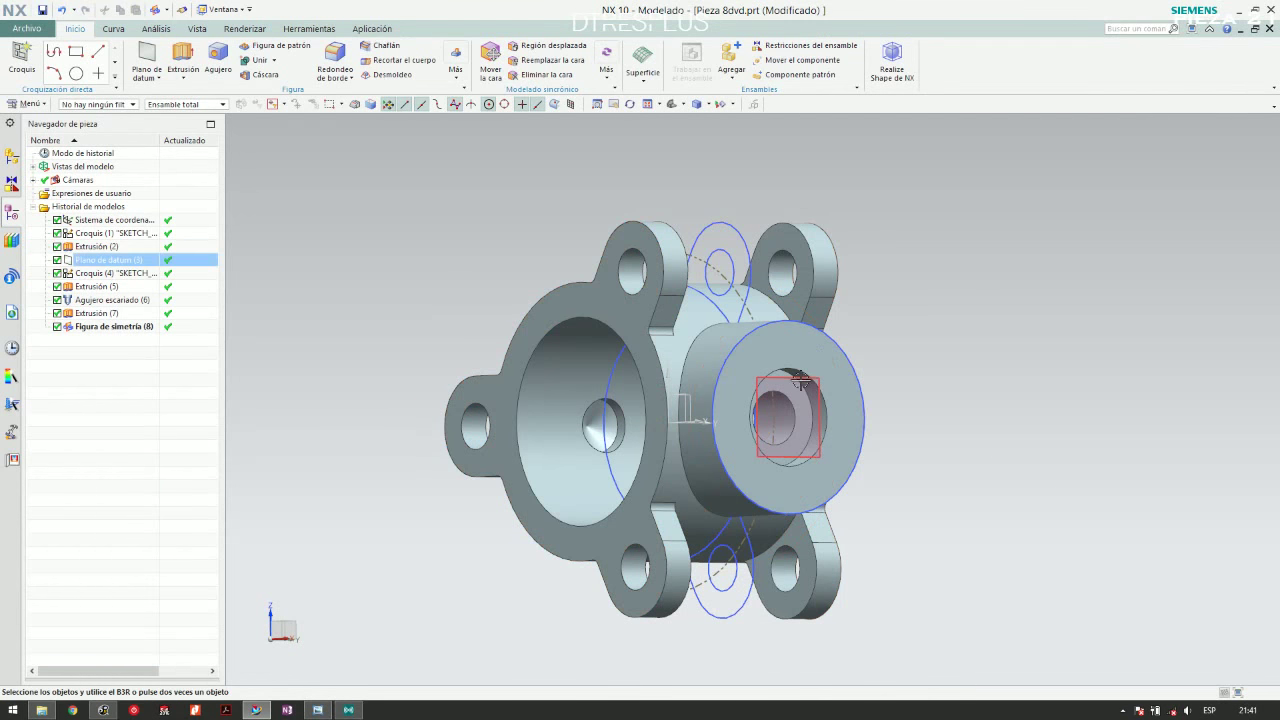
pyautogui.click(800, 378)
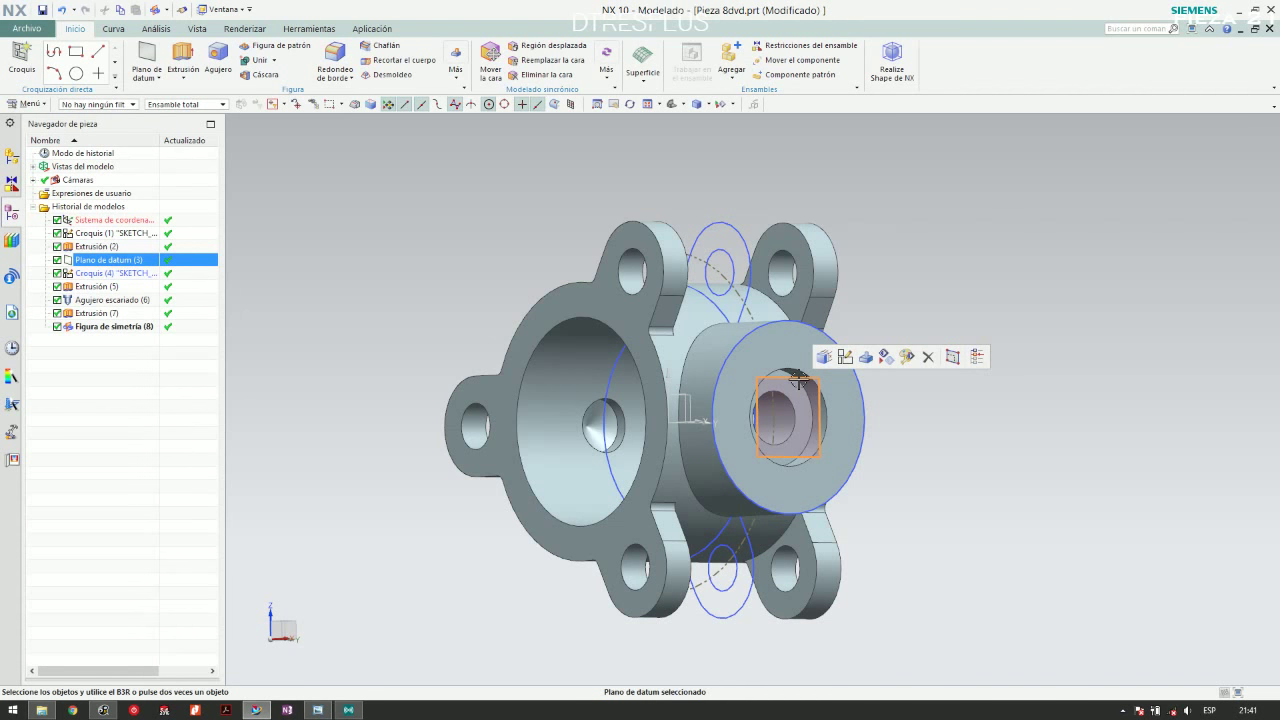
pyautogui.hotkey('alt', 'Tab')
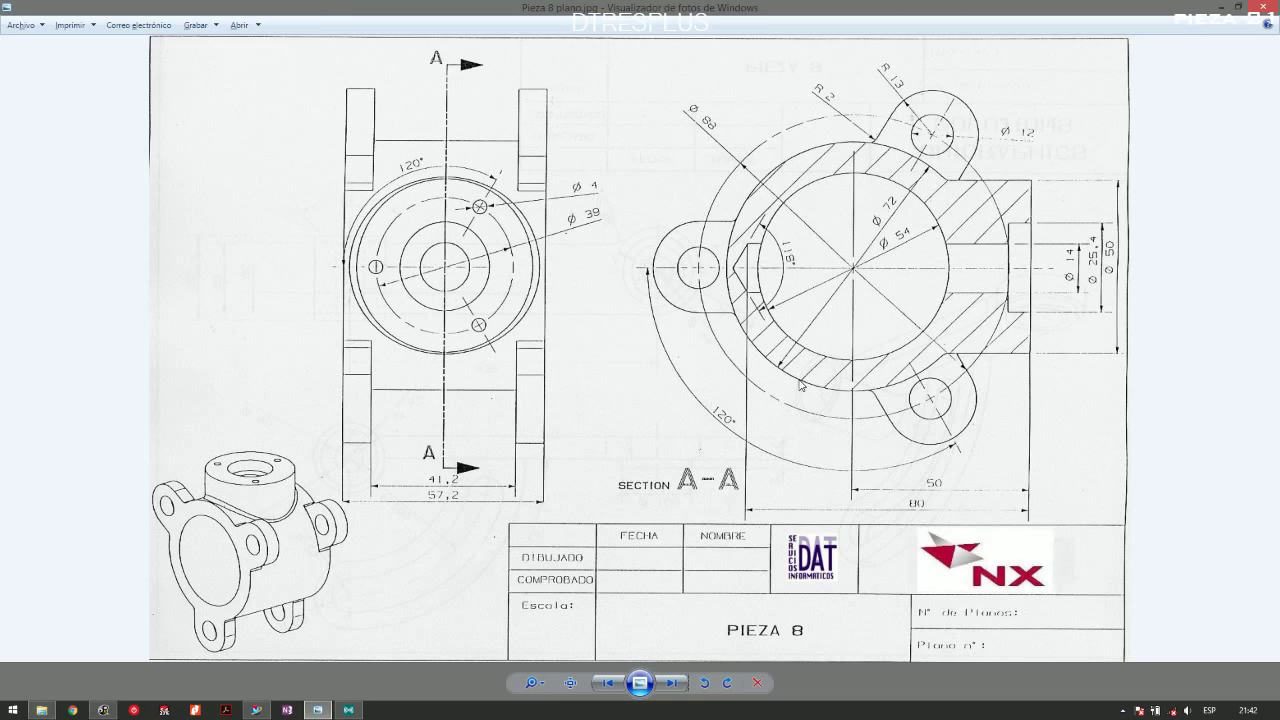
pyautogui.hotkey('alt', 'Tab')
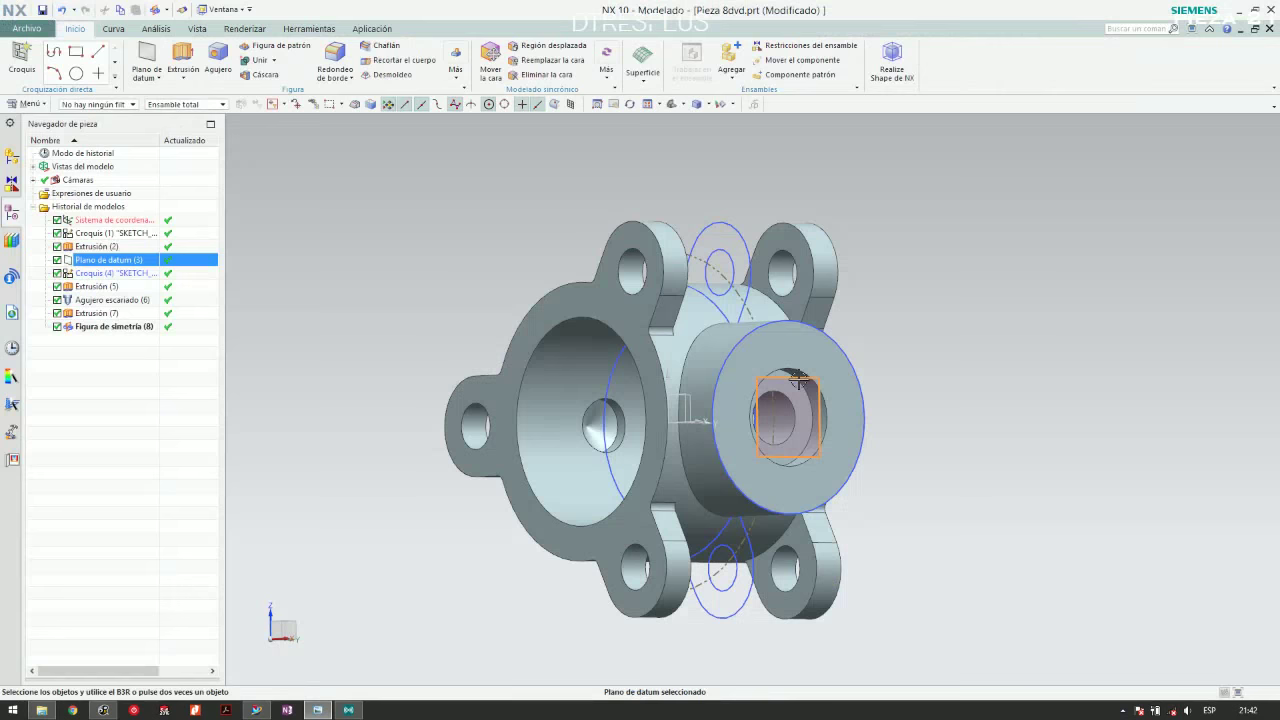
pyautogui.click(333, 66)
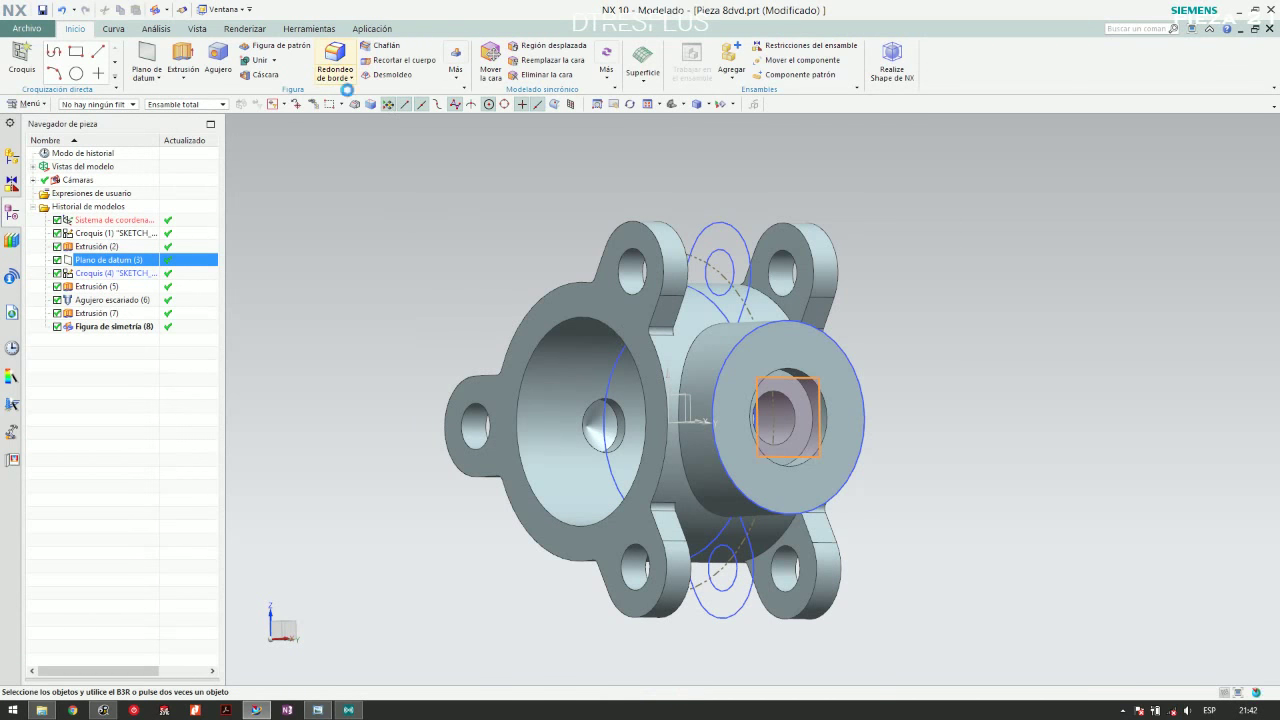
pyautogui.click(693, 345)
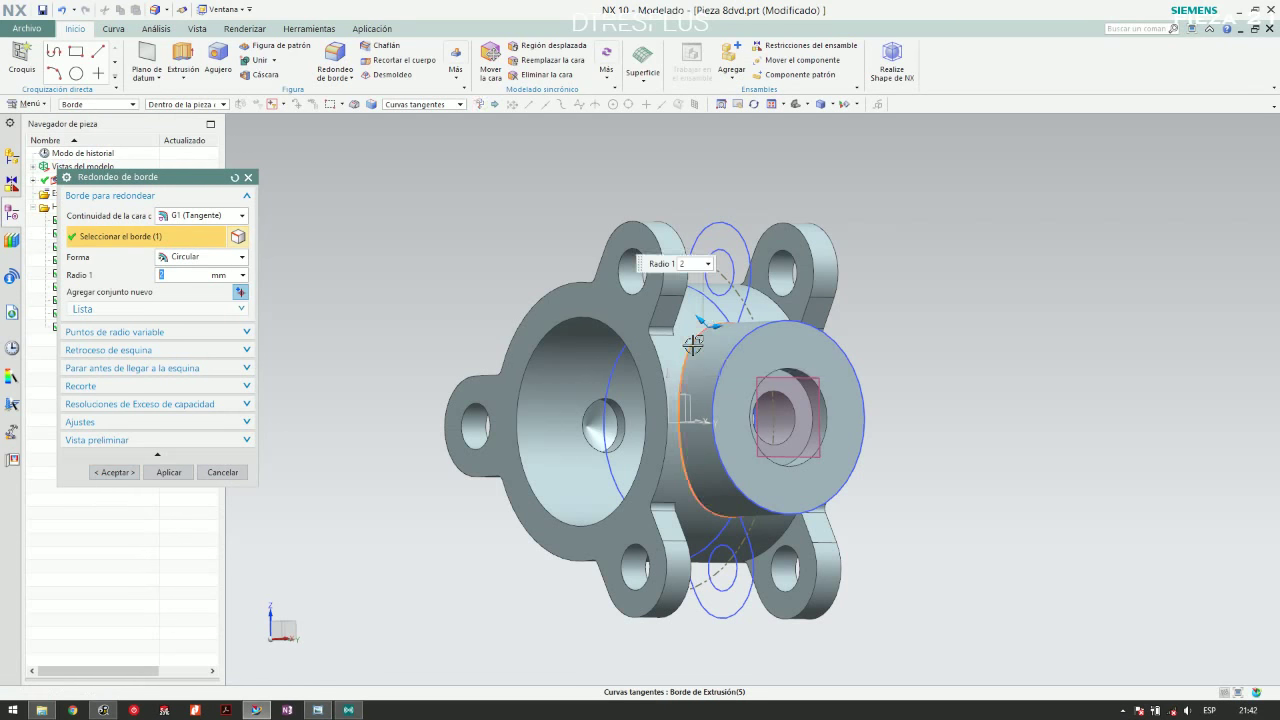
pyautogui.middleClick(693, 343)
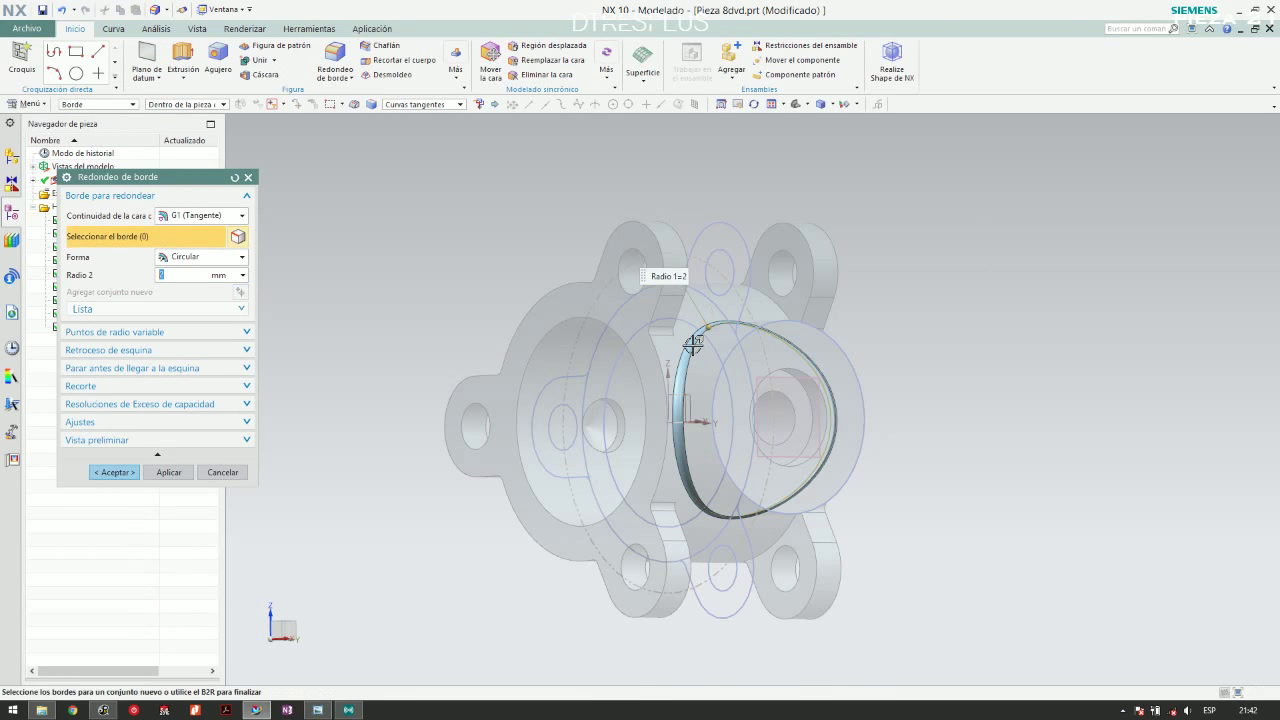
pyautogui.click(116, 474)
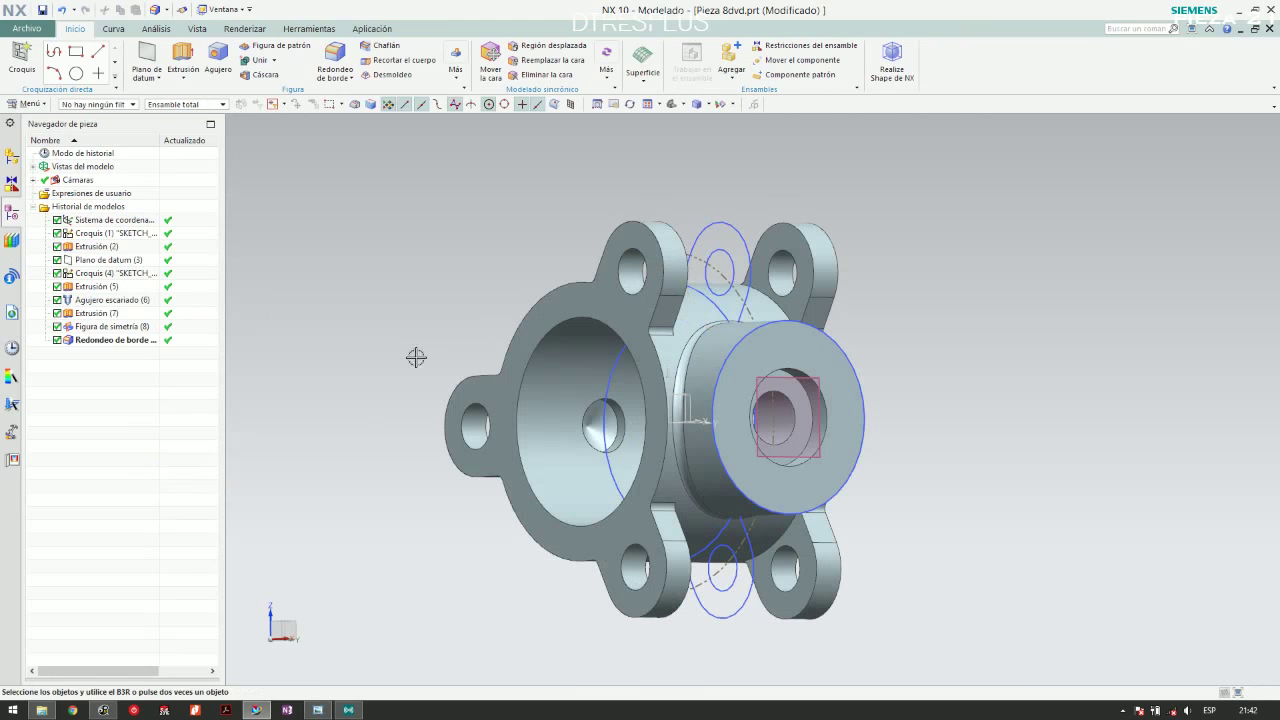
# Check the drawing and try radii of 4 mm and 3 mm for the edge blend around the side boss's base
pyautogui.moveTo(414, 357)
pyautogui.mouseDown(button='middle')
pyautogui.moveTo(429, 249)
pyautogui.moveTo(457, 263)
pyautogui.moveTo(508, 343)
pyautogui.moveTo(513, 385)
pyautogui.mouseUp(button='middle')
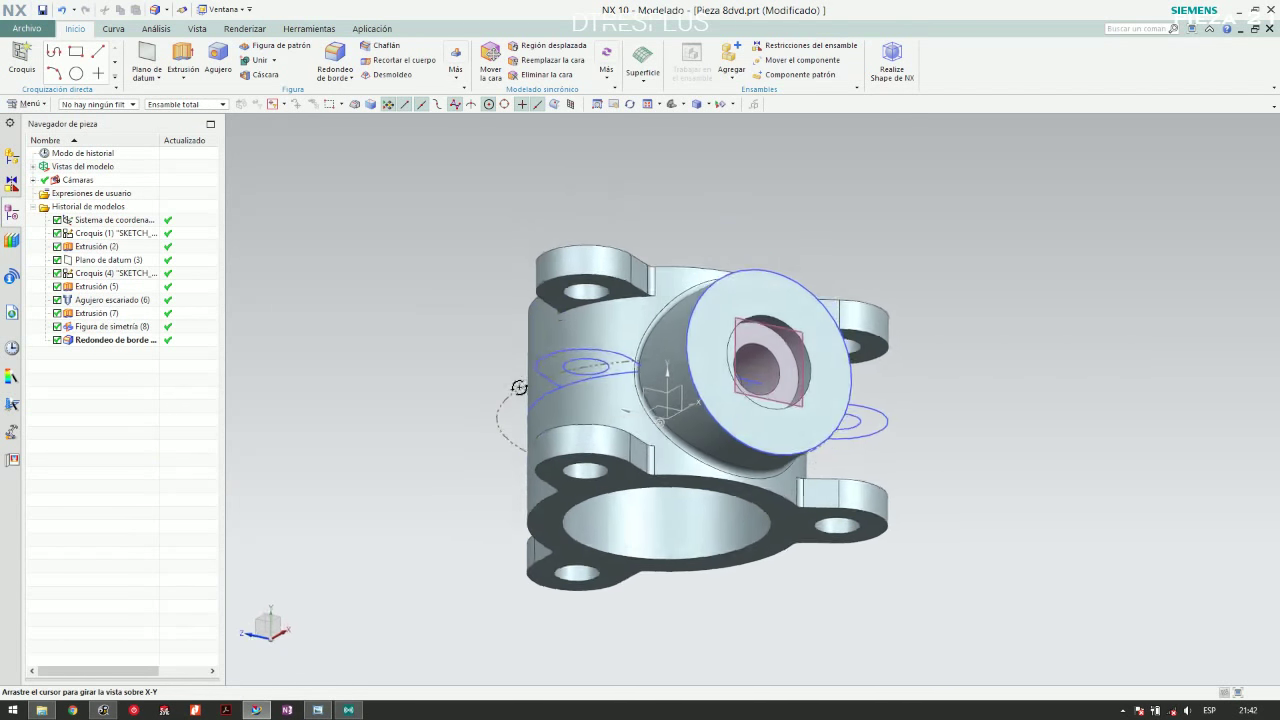
pyautogui.hotkey('alt', 'Tab')
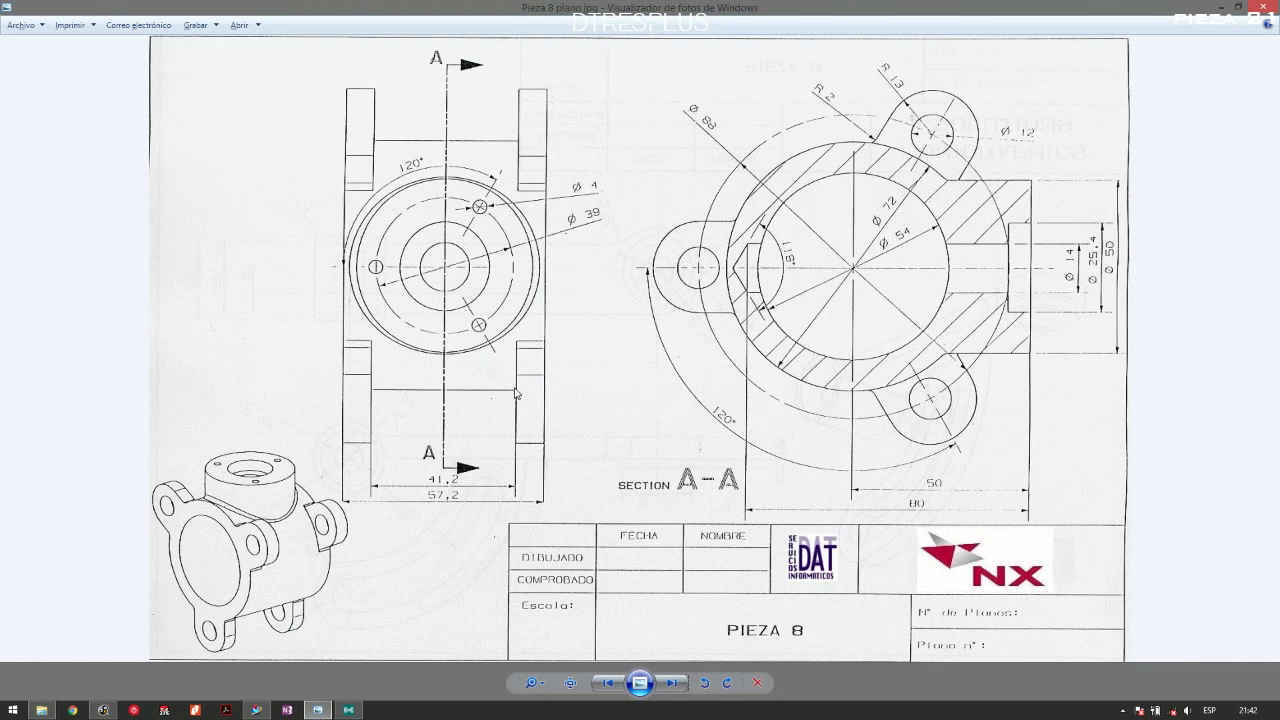
pyautogui.hotkey('alt', 'Tab')
pyautogui.click(91, 341)
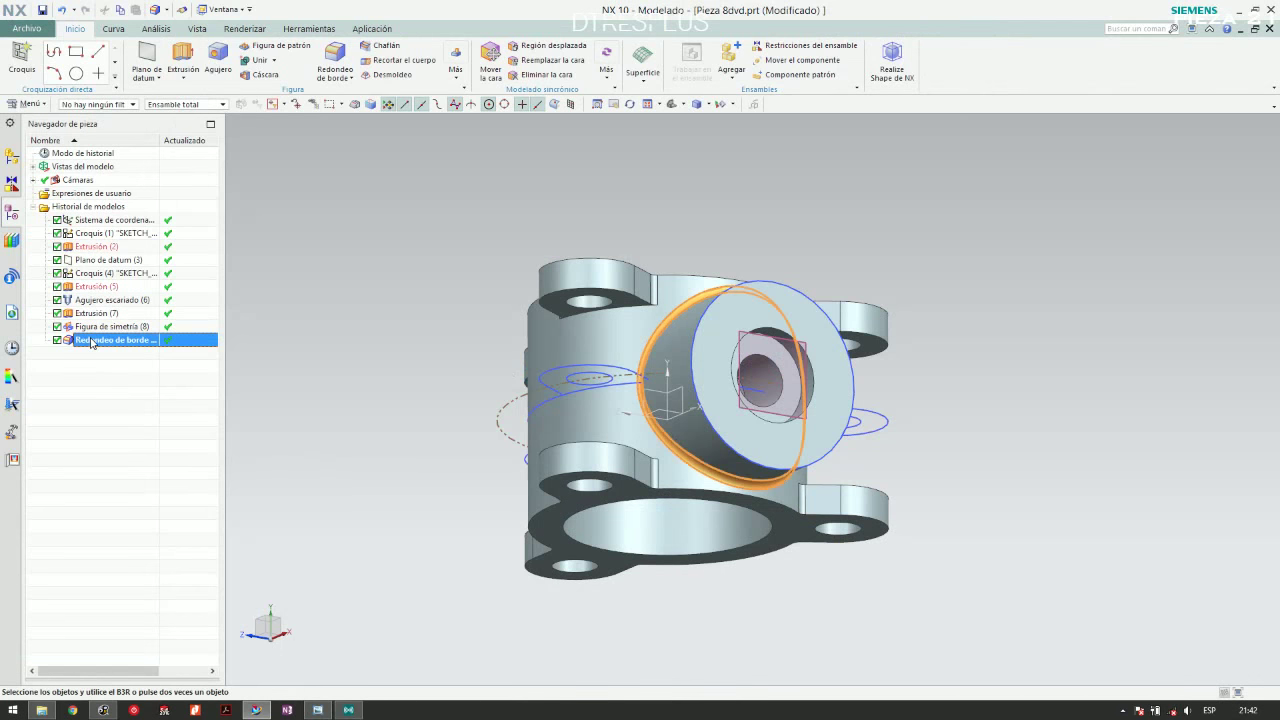
pyautogui.doubleClick(91, 341)
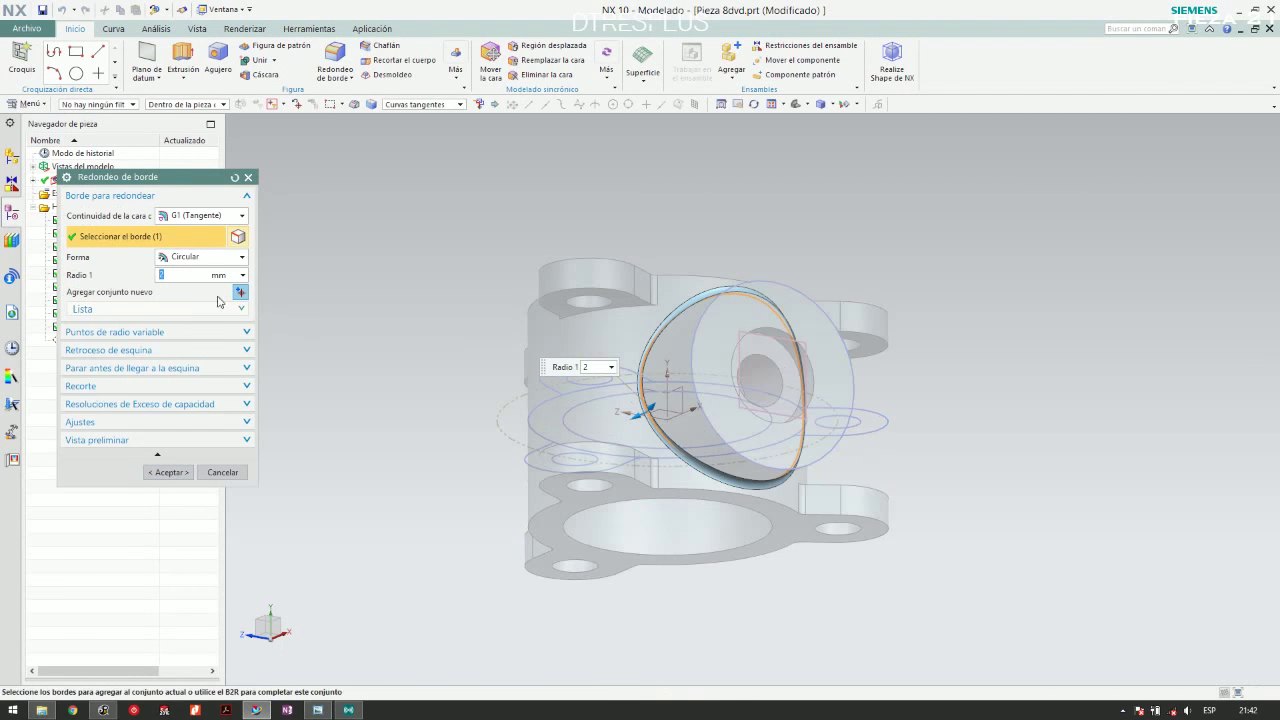
pyautogui.write('4')
pyautogui.press('Return')
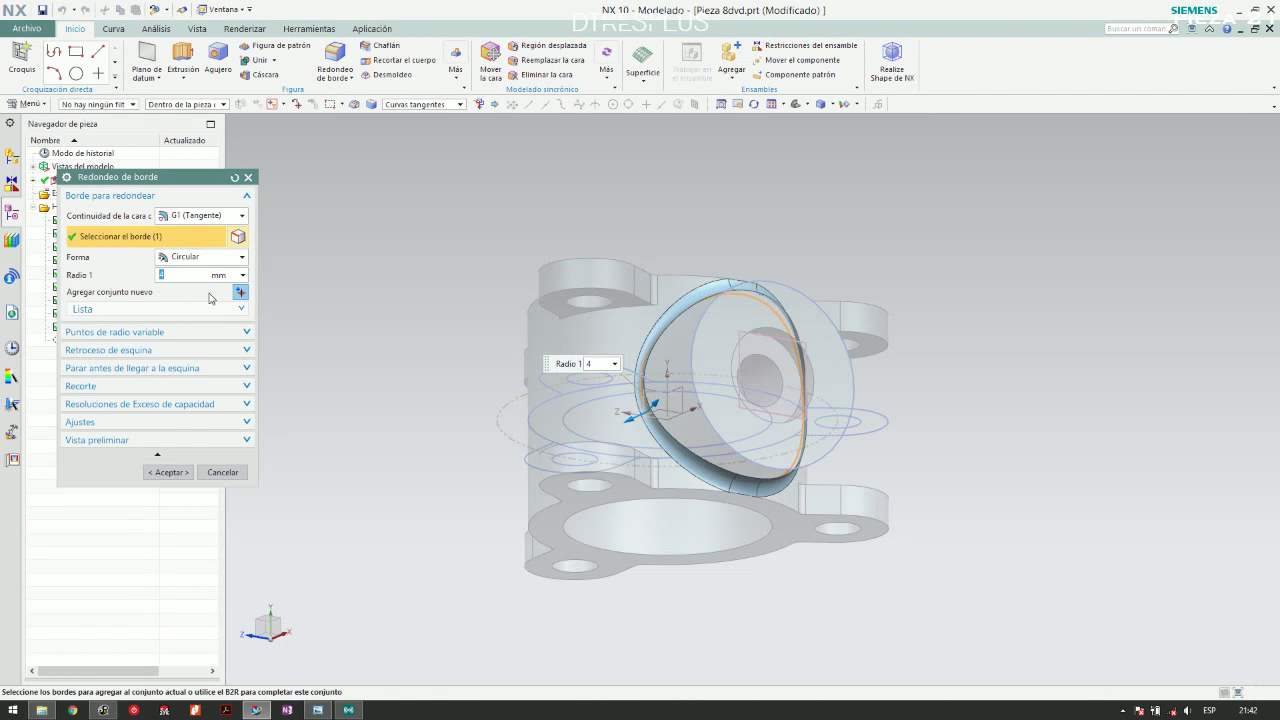
pyautogui.hotkey('alt', 'Tab')
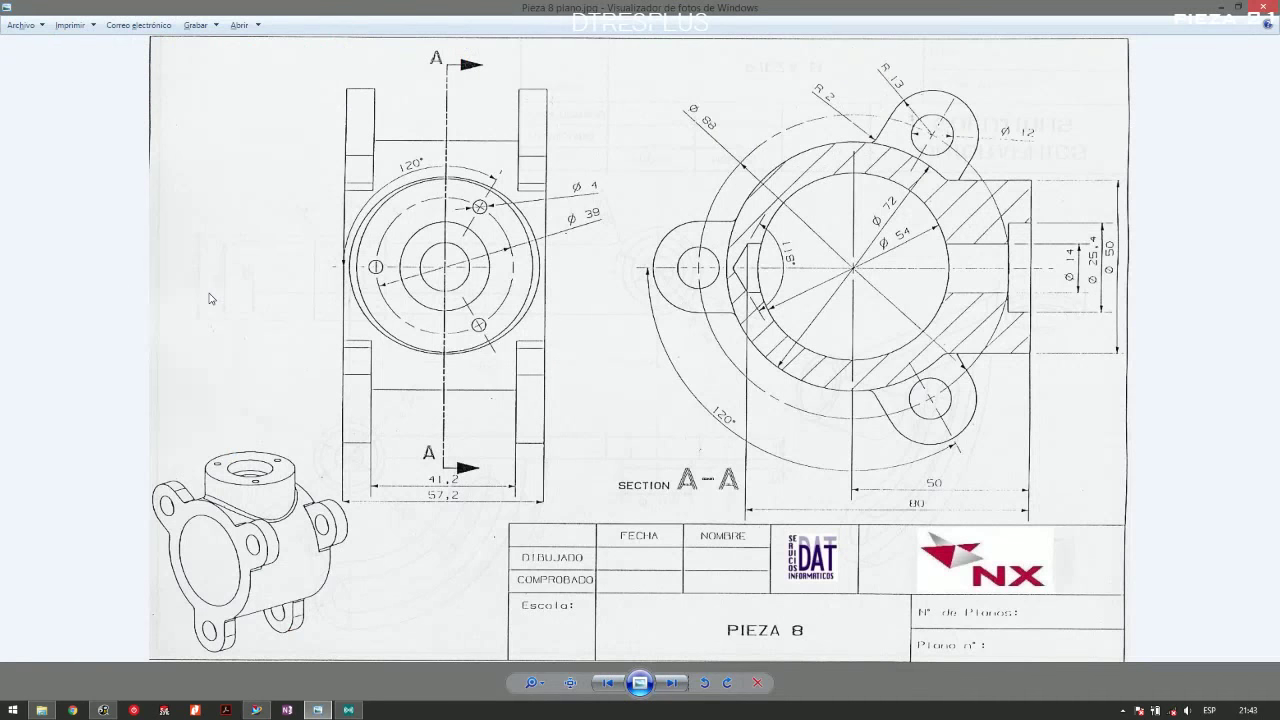
pyautogui.hotkey('alt', 'Tab')
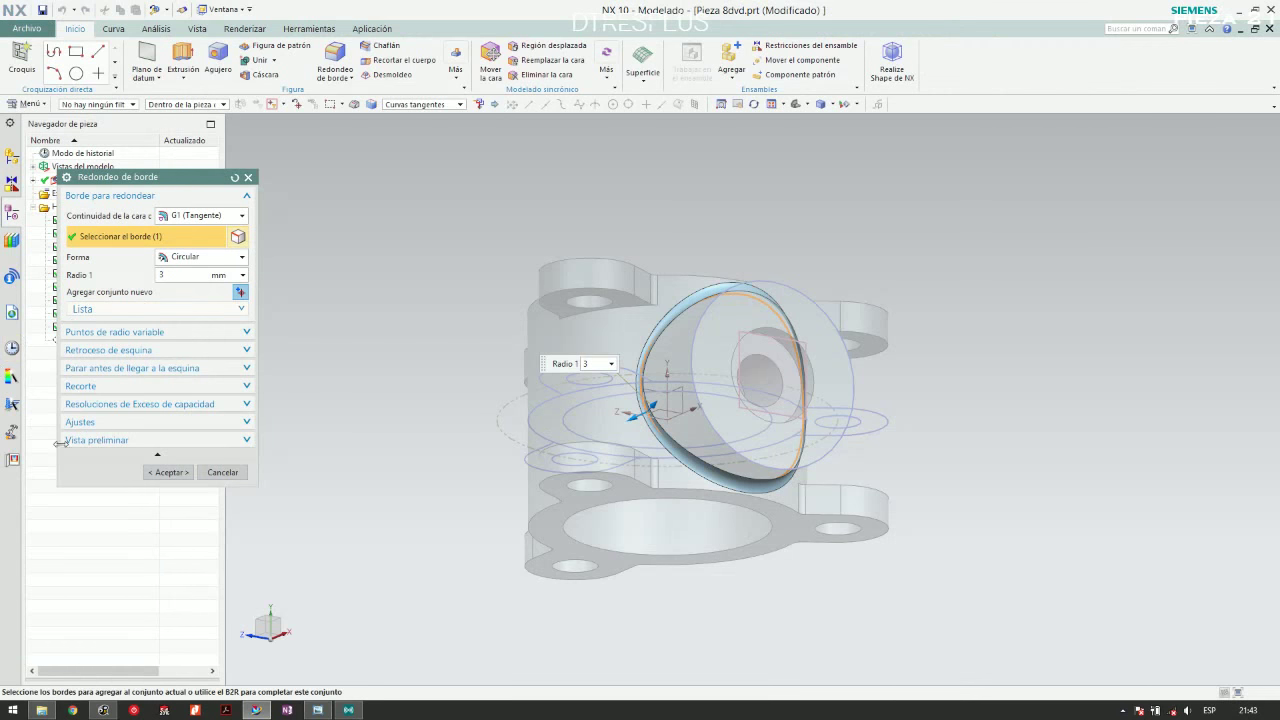
pyautogui.click(168, 476)
# Compare with the drawing and return the side boss's edge blend to a 2 mm radius
pyautogui.hotkey('alt', 'Tab')
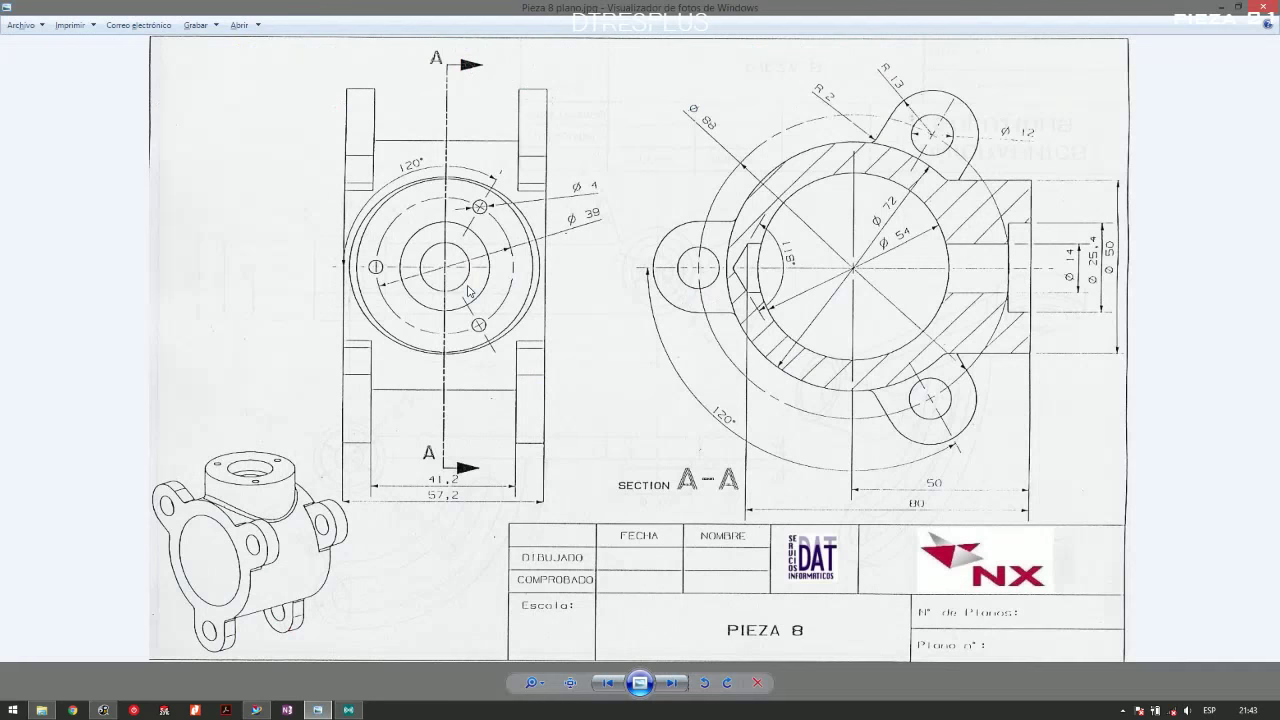
pyautogui.hotkey('alt', 'Tab')
pyautogui.doubleClick(100, 341)
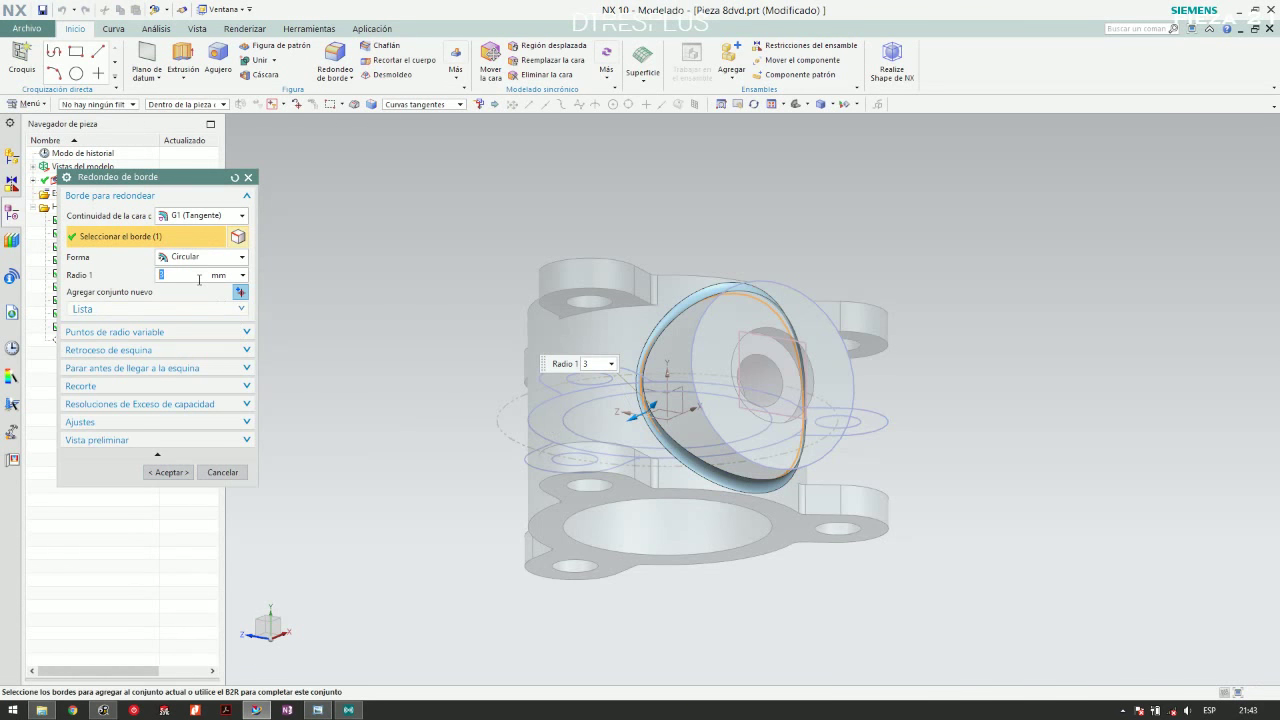
pyautogui.click(168, 472)
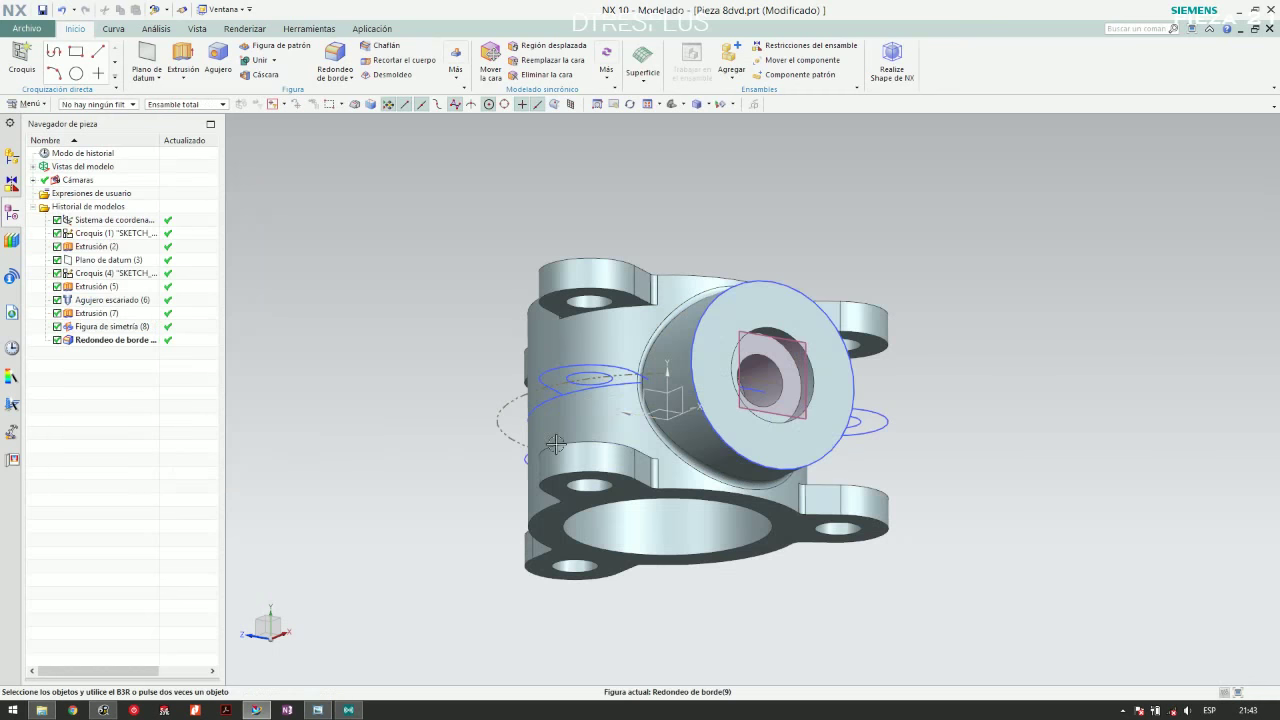
# Check the small face holes in the drawing and open the side boss's sketch for editing
pyautogui.moveTo(555, 444)
pyautogui.mouseDown(button='middle')
pyautogui.moveTo(531, 189)
pyautogui.moveTo(622, 240)
pyautogui.moveTo(735, 189)
pyautogui.moveTo(617, 208)
pyautogui.moveTo(663, 200)
pyautogui.moveTo(663, 166)
pyautogui.moveTo(622, 191)
pyautogui.moveTo(757, 323)
pyautogui.moveTo(626, 214)
pyautogui.moveTo(548, 358)
pyautogui.moveTo(605, 395)
pyautogui.moveTo(585, 398)
pyautogui.moveTo(568, 393)
pyautogui.moveTo(658, 365)
pyautogui.moveTo(650, 410)
pyautogui.mouseUp(button='middle')
pyautogui.scroll(-3, 568, 393)
pyautogui.hotkey('alt', 'Tab')
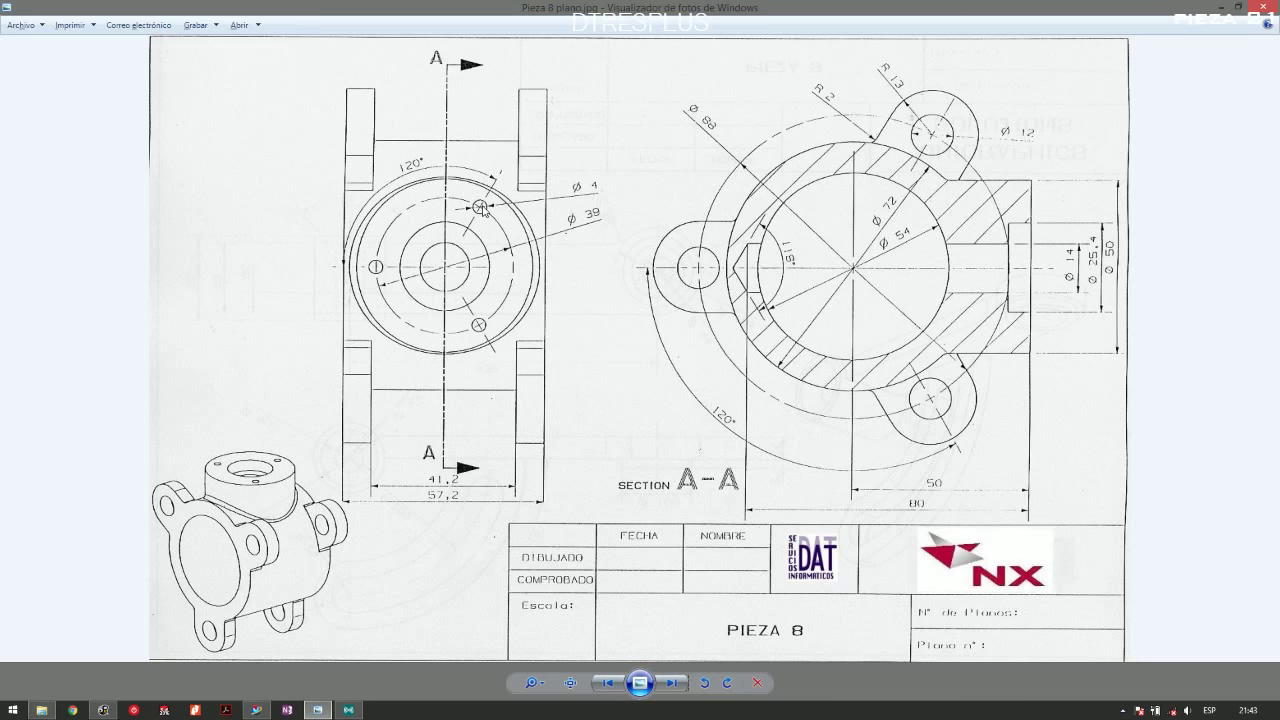
pyautogui.hotkey('alt', 'Tab')
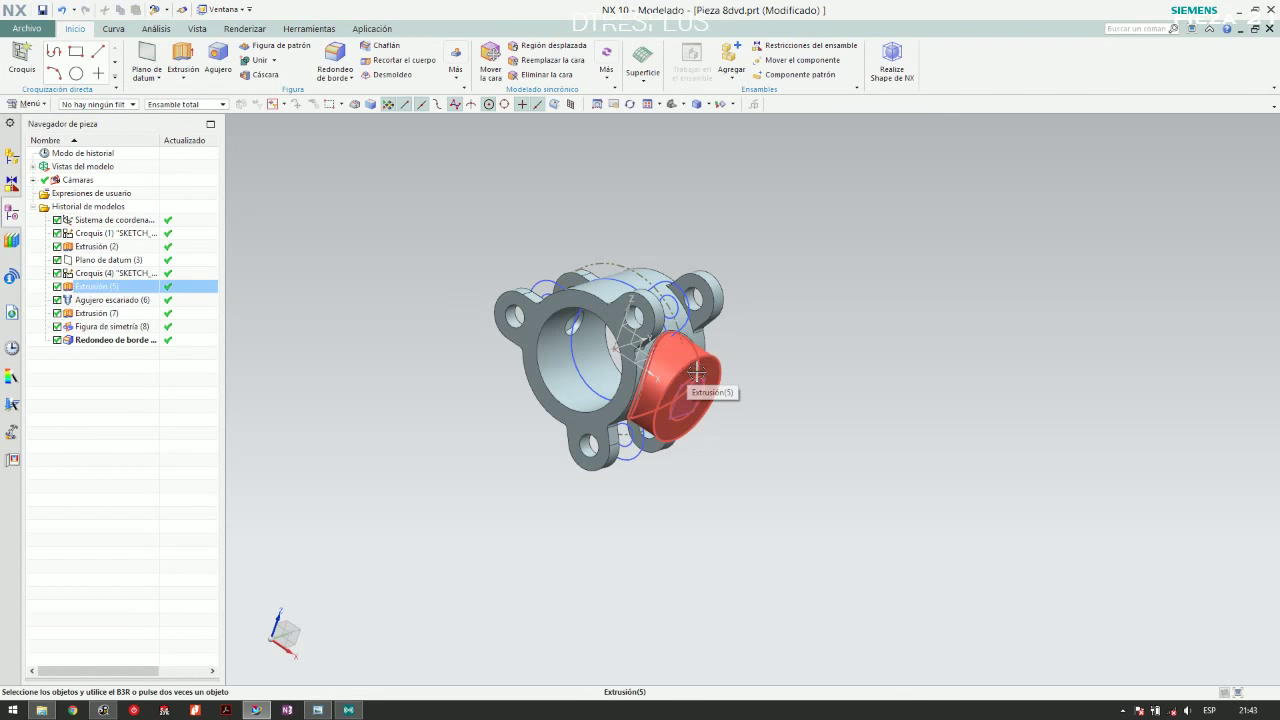
pyautogui.click(121, 273)
pyautogui.rightClick(121, 276)
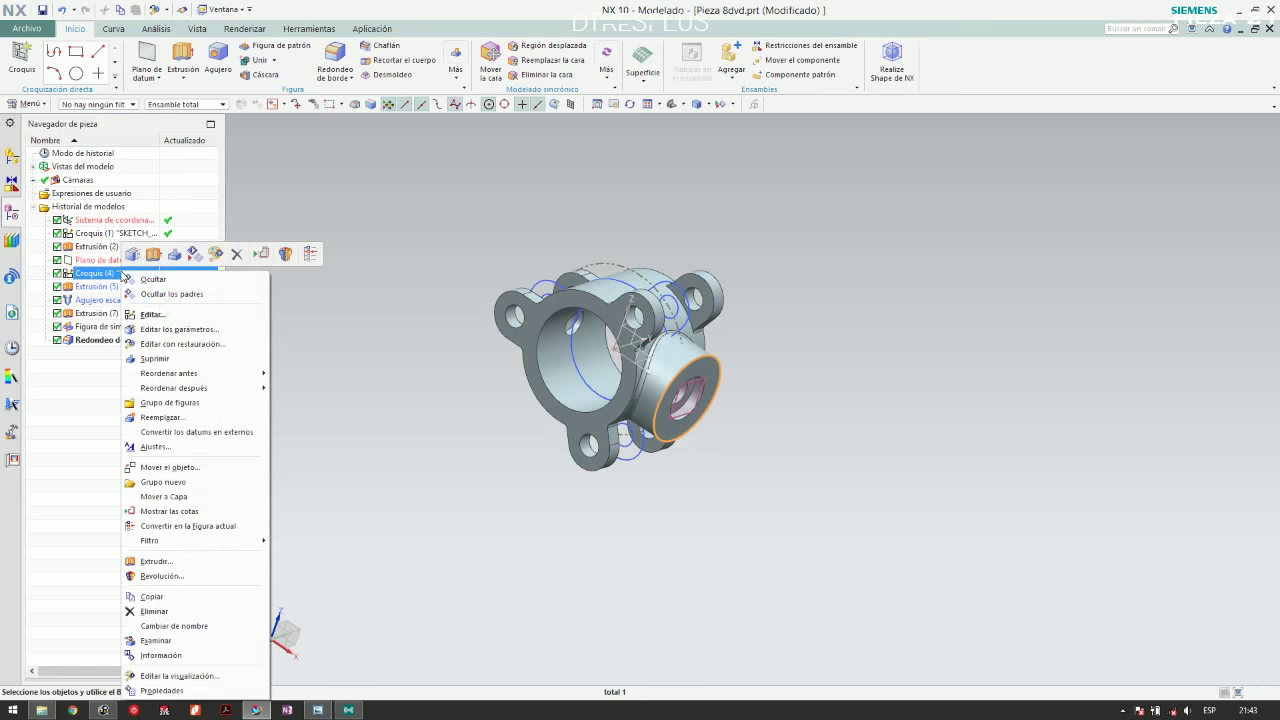
pyautogui.click(180, 312)
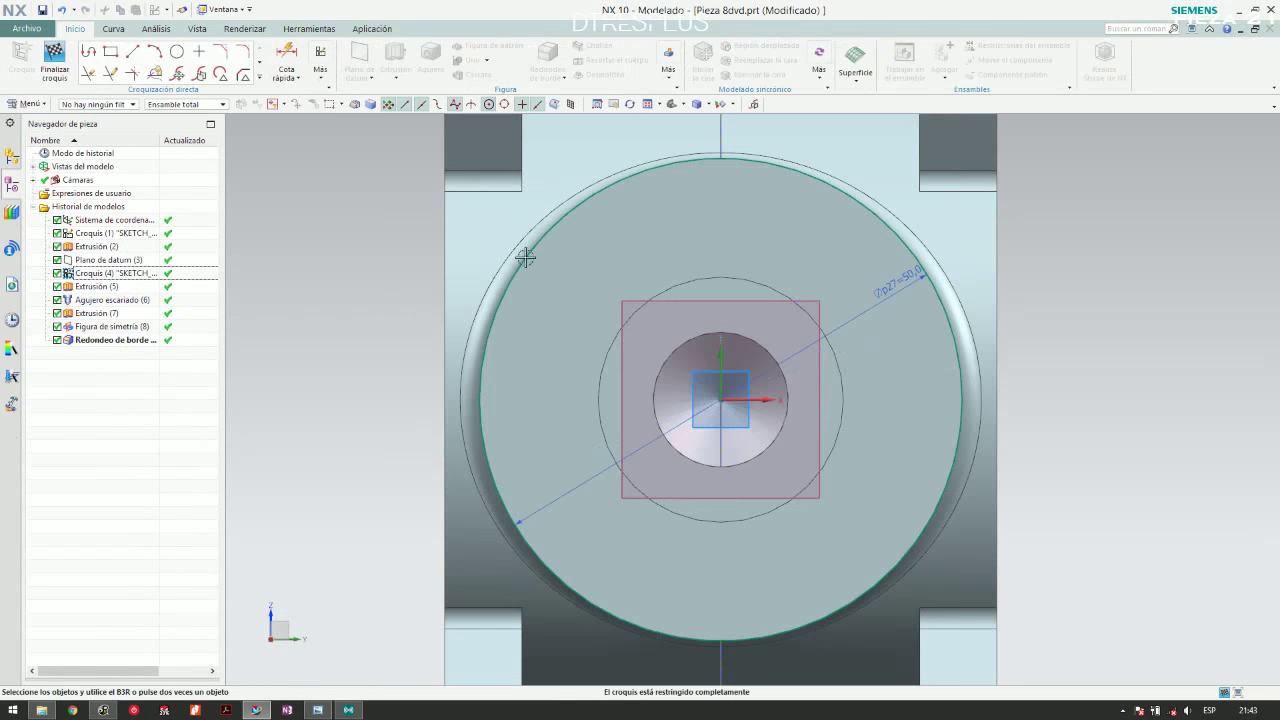
# Sketch a 39 mm diameter circle concentric with the side boss's 50 mm circle
pyautogui.click(177, 51)
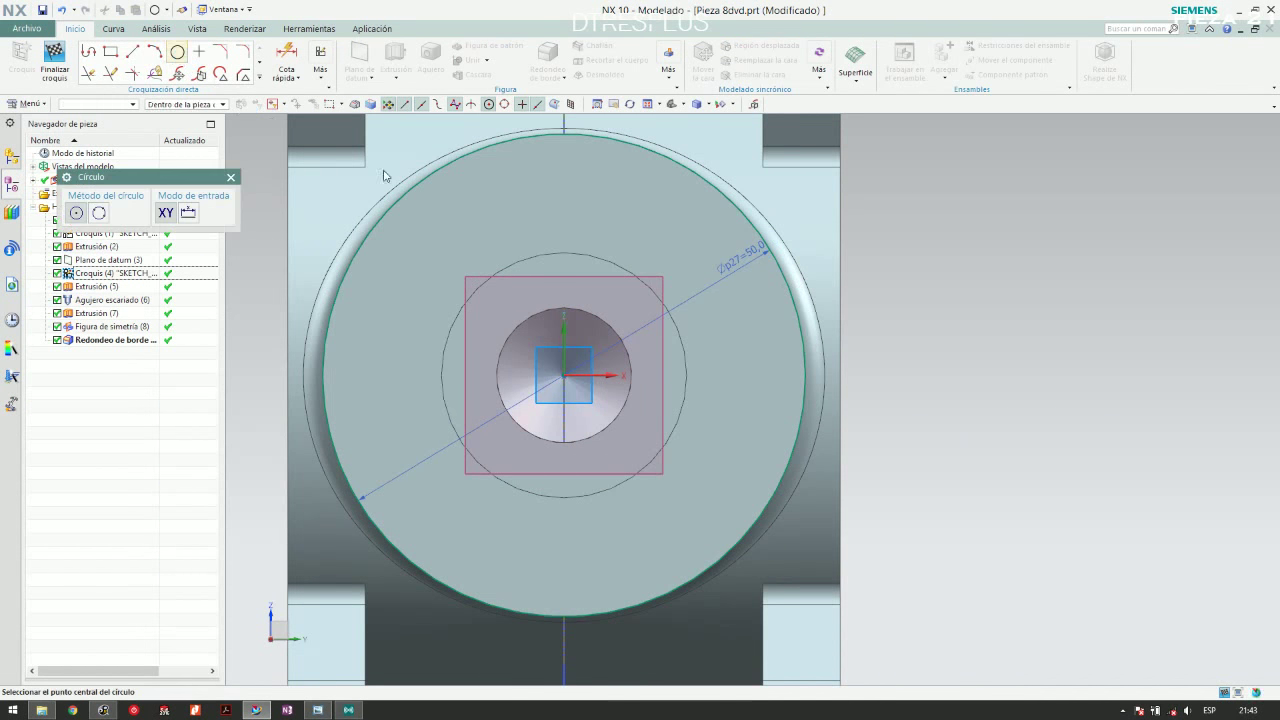
pyautogui.click(566, 372)
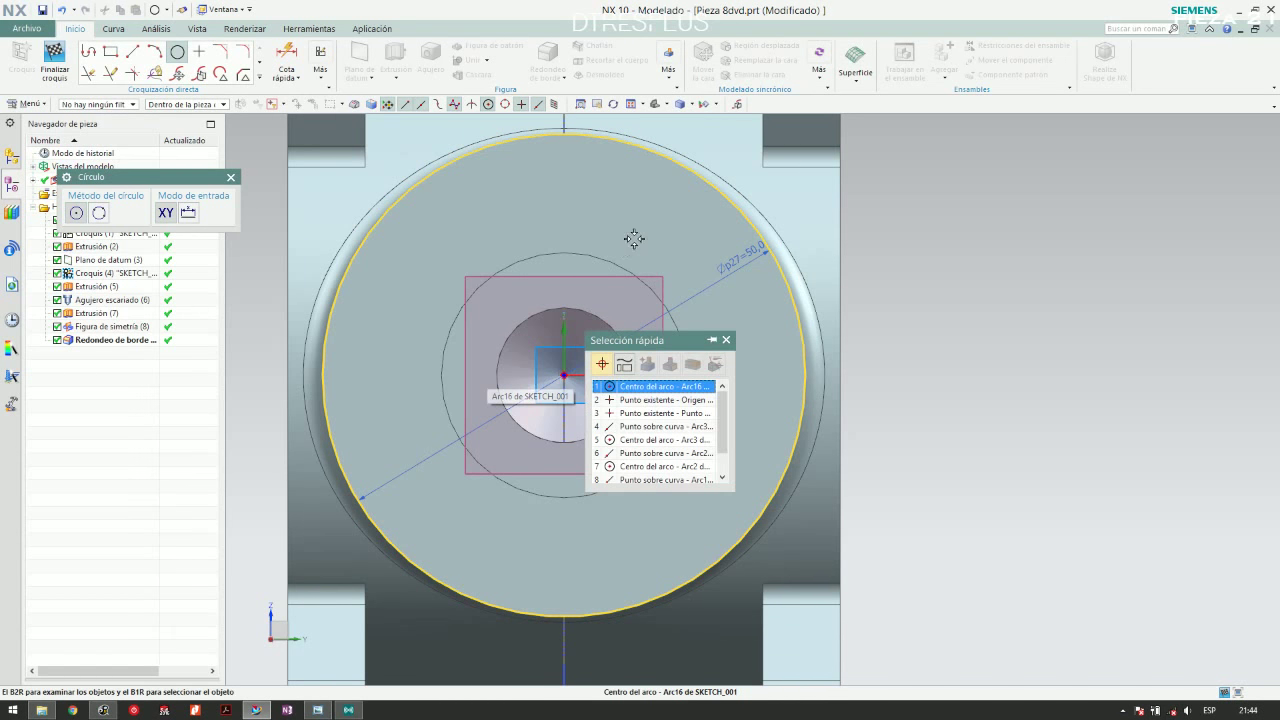
pyautogui.click(668, 416)
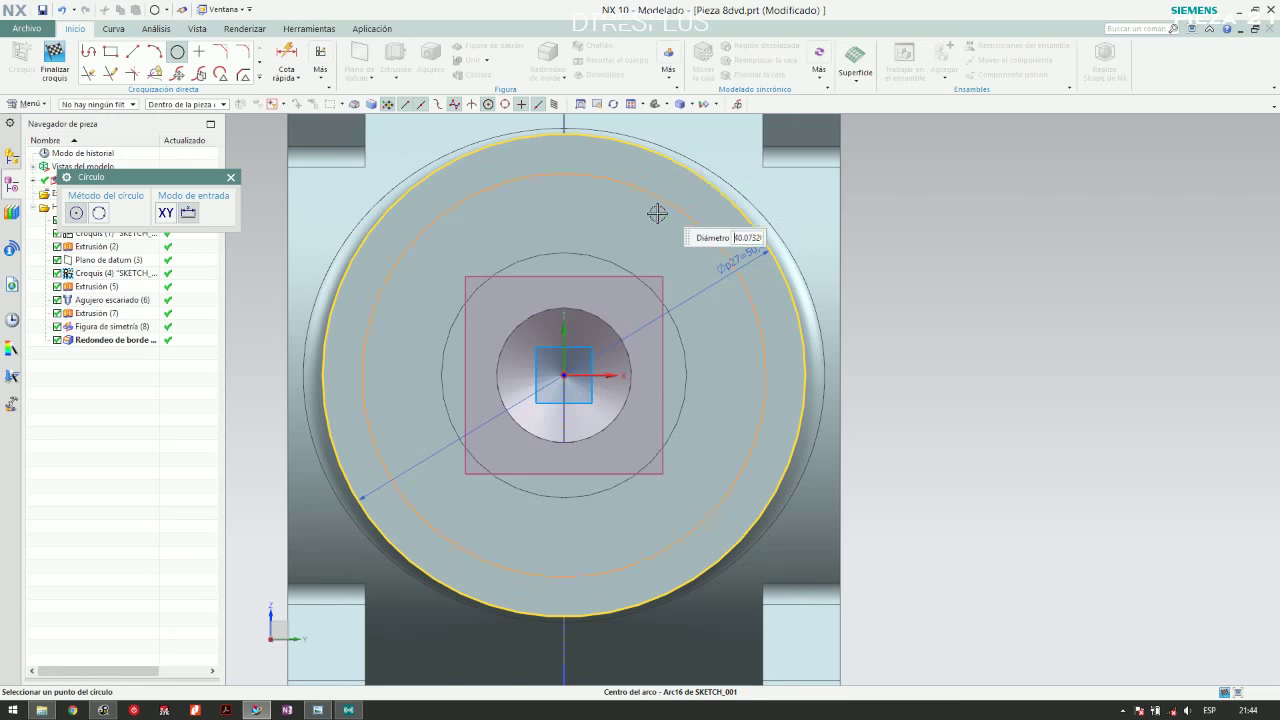
pyautogui.hotkey('alt', 'Tab')
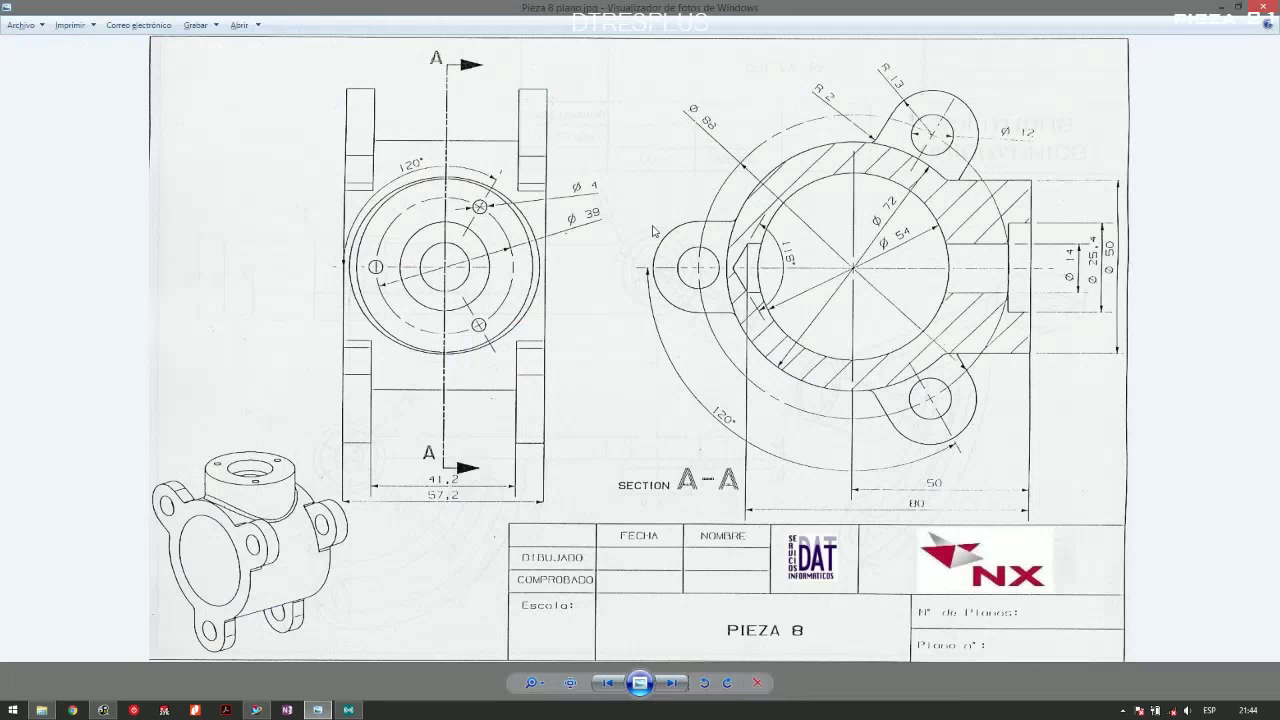
pyautogui.hotkey('alt', 'Tab')
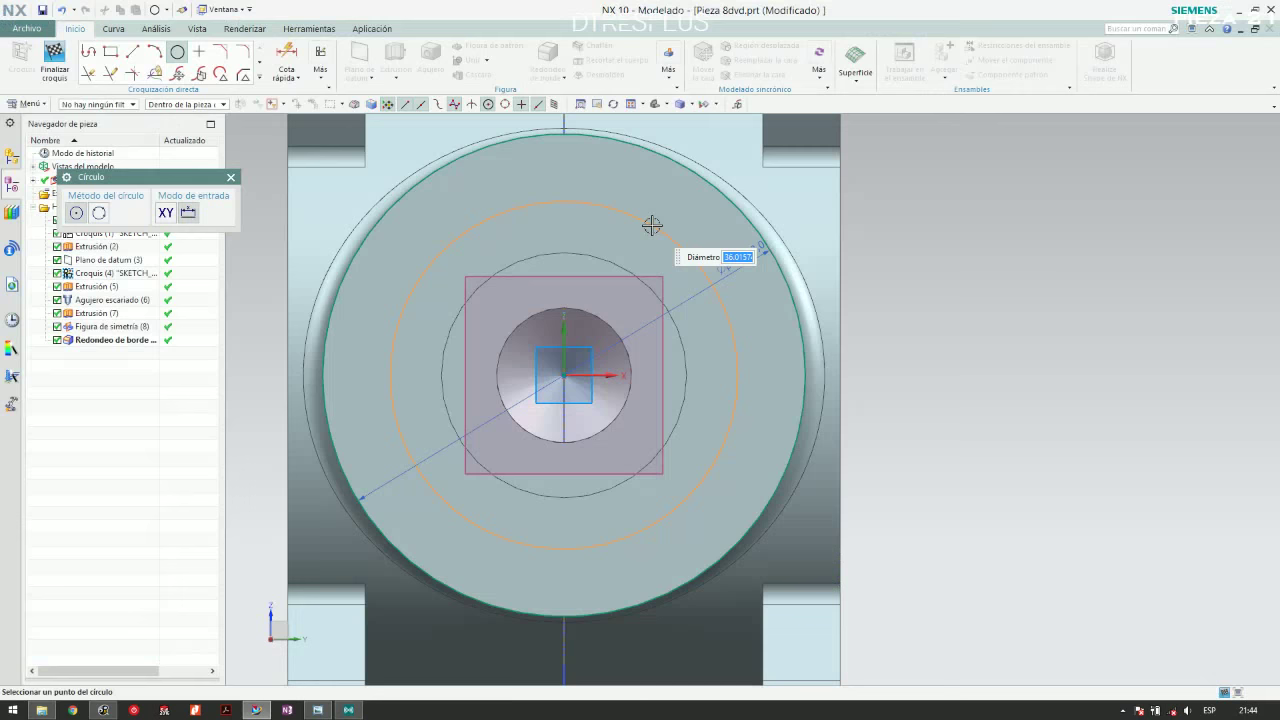
pyautogui.write('39')
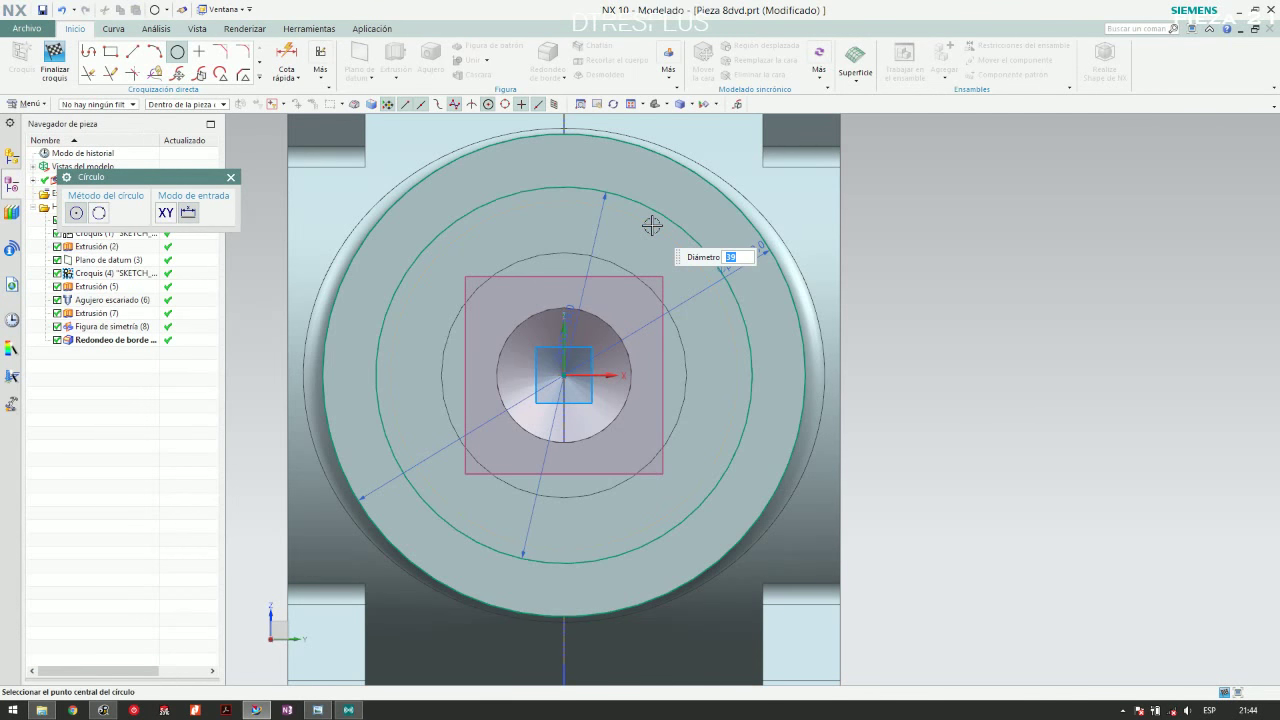
pyautogui.press('Escape')
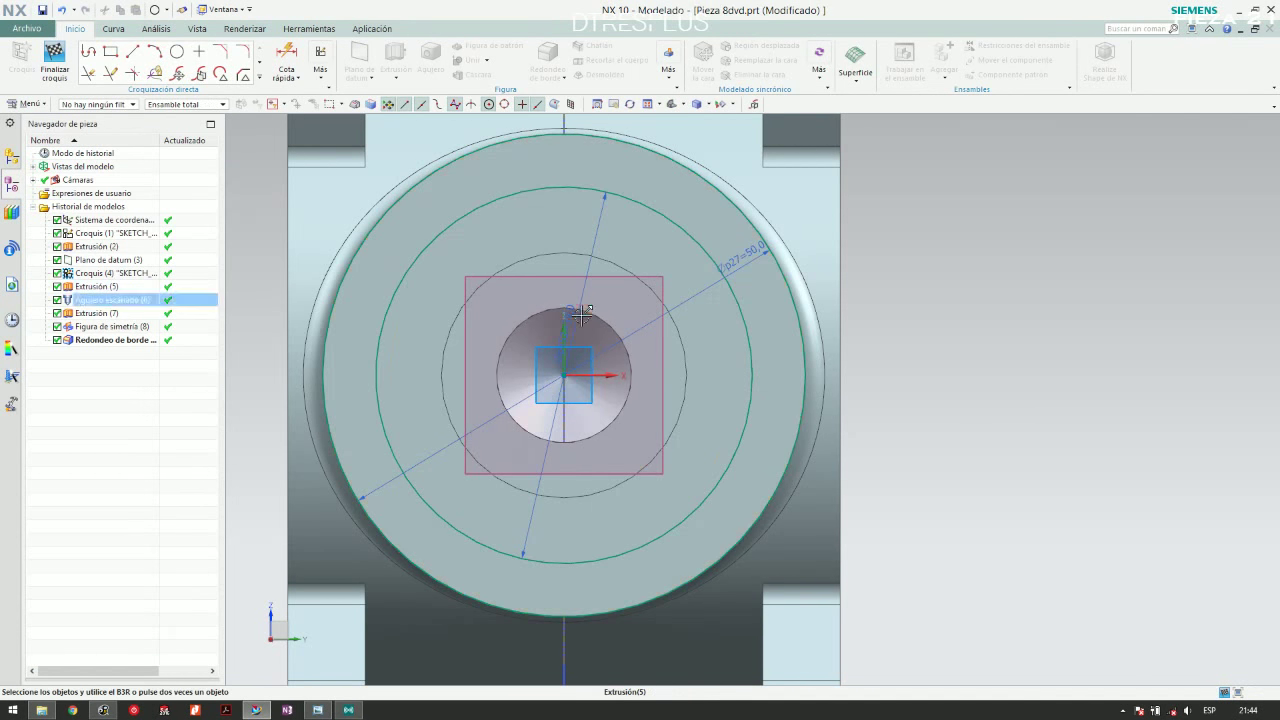
# Convert the 39 mm circle to reference geometry
pyautogui.rightClick(661, 215)
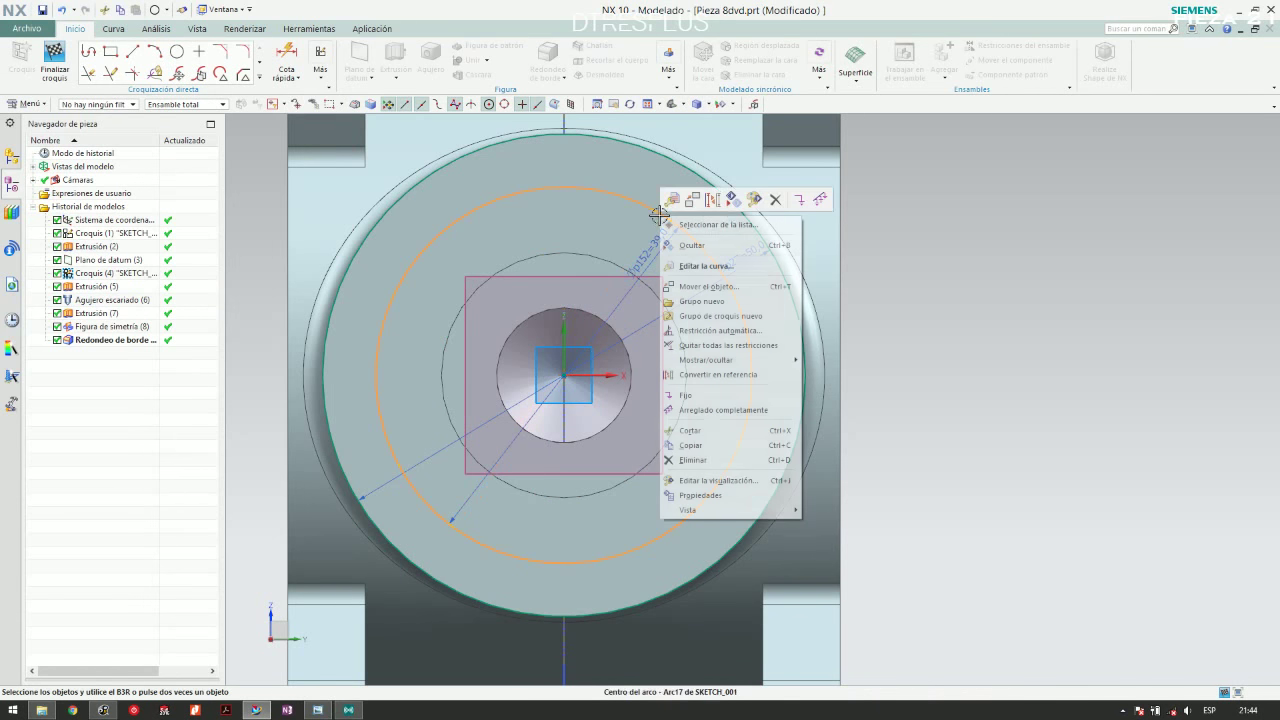
pyautogui.press('Escape')
pyautogui.scroll(-3, 591, 286)
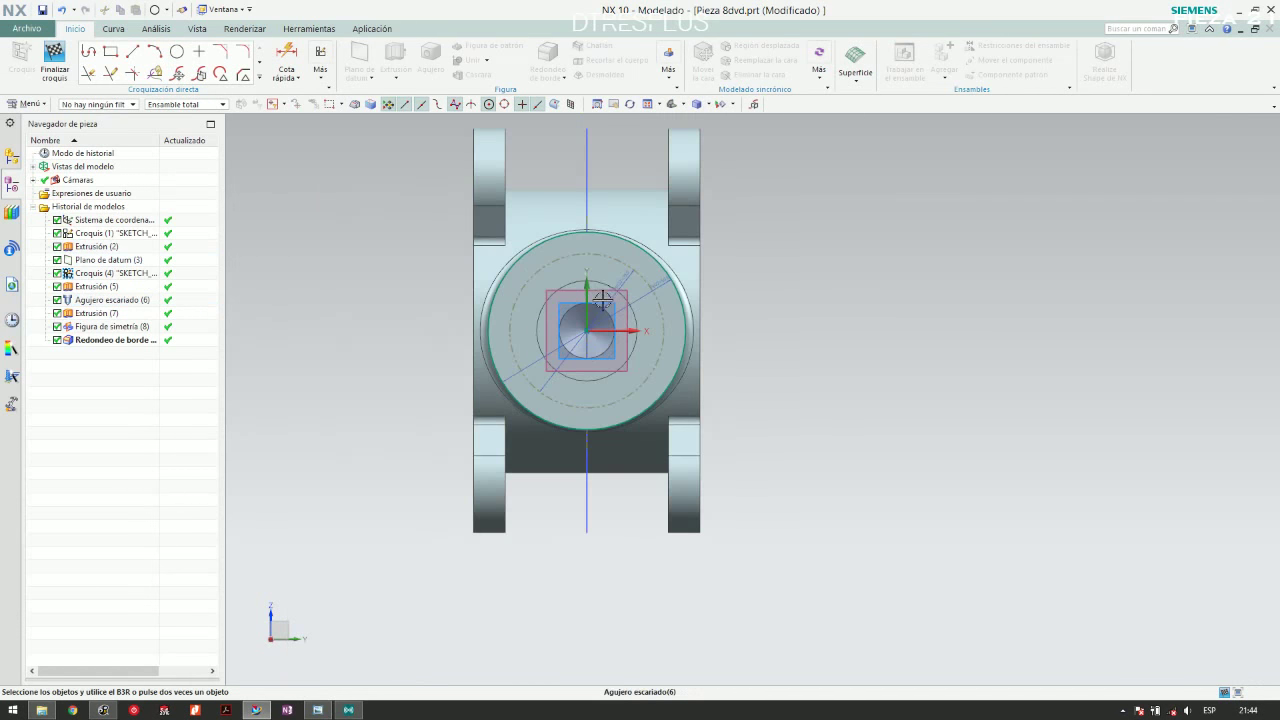
pyautogui.click(629, 215)
# Check the drawing and sketch a small hole circle centred on the 39 mm reference circle, near its horizontal axis on the negative X side
pyautogui.hotkey('alt', 'Tab')
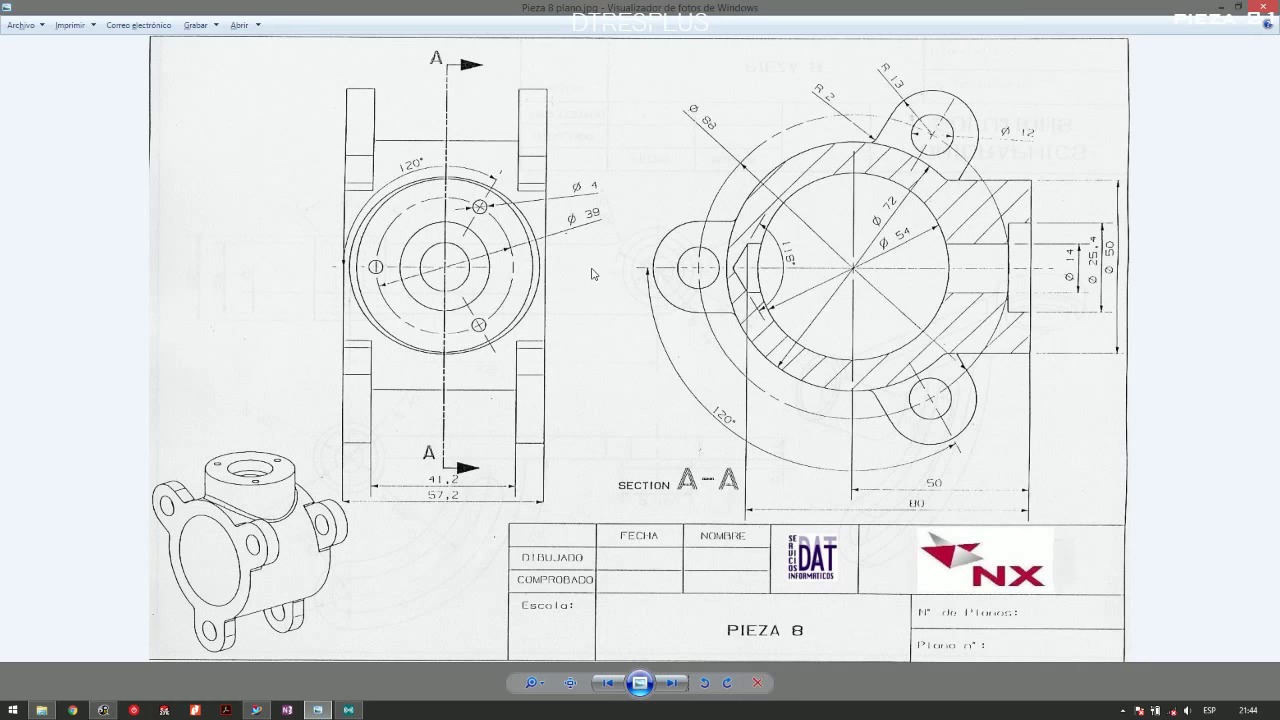
pyautogui.hotkey('alt', 'Tab')
pyautogui.hotkey('alt', 'Tab')
pyautogui.hotkey('alt', 'Tab')
pyautogui.scroll(3, 622, 281)
pyautogui.press('o')
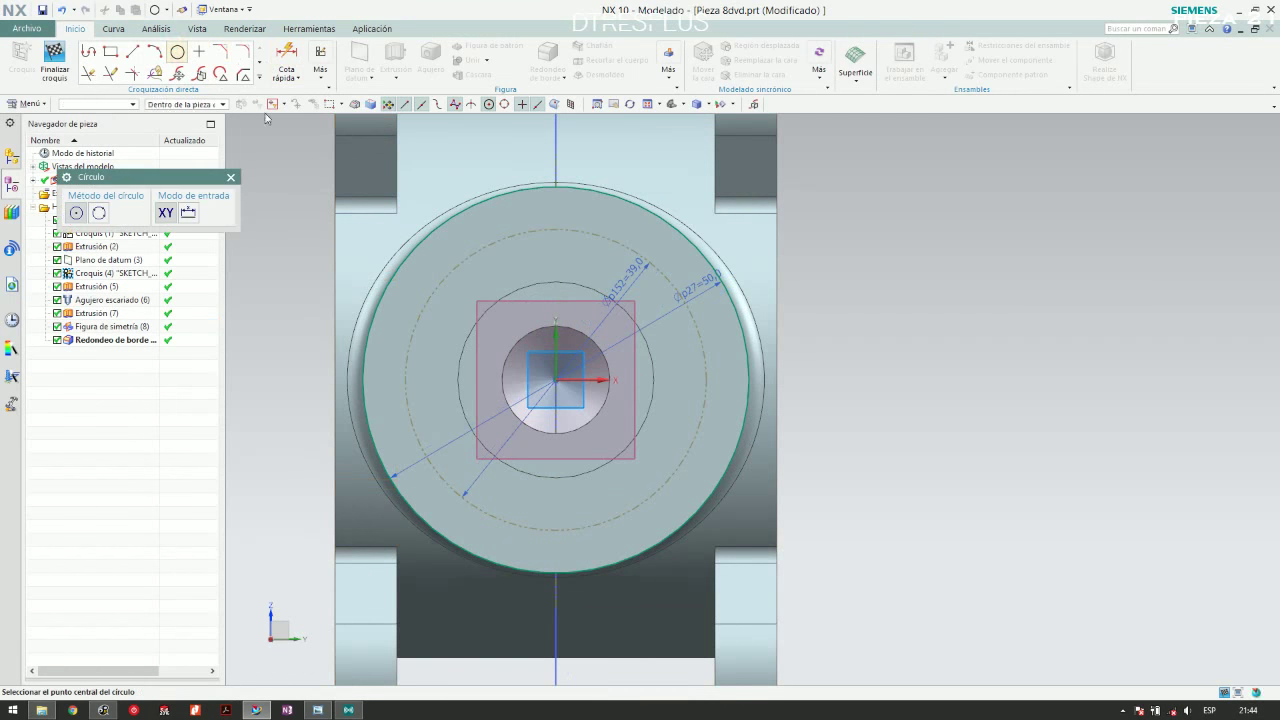
pyautogui.scroll(3, 480, 386)
pyautogui.click(332, 349)
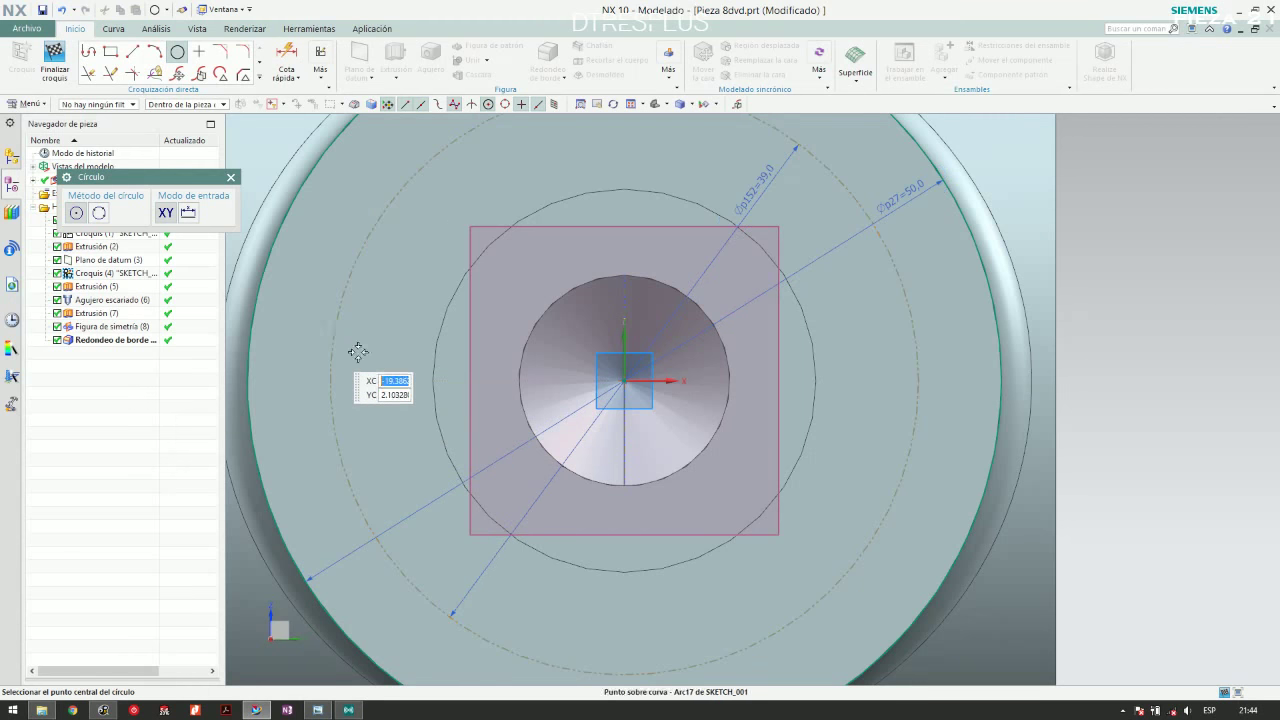
pyautogui.click(369, 353)
pyautogui.press('Escape')
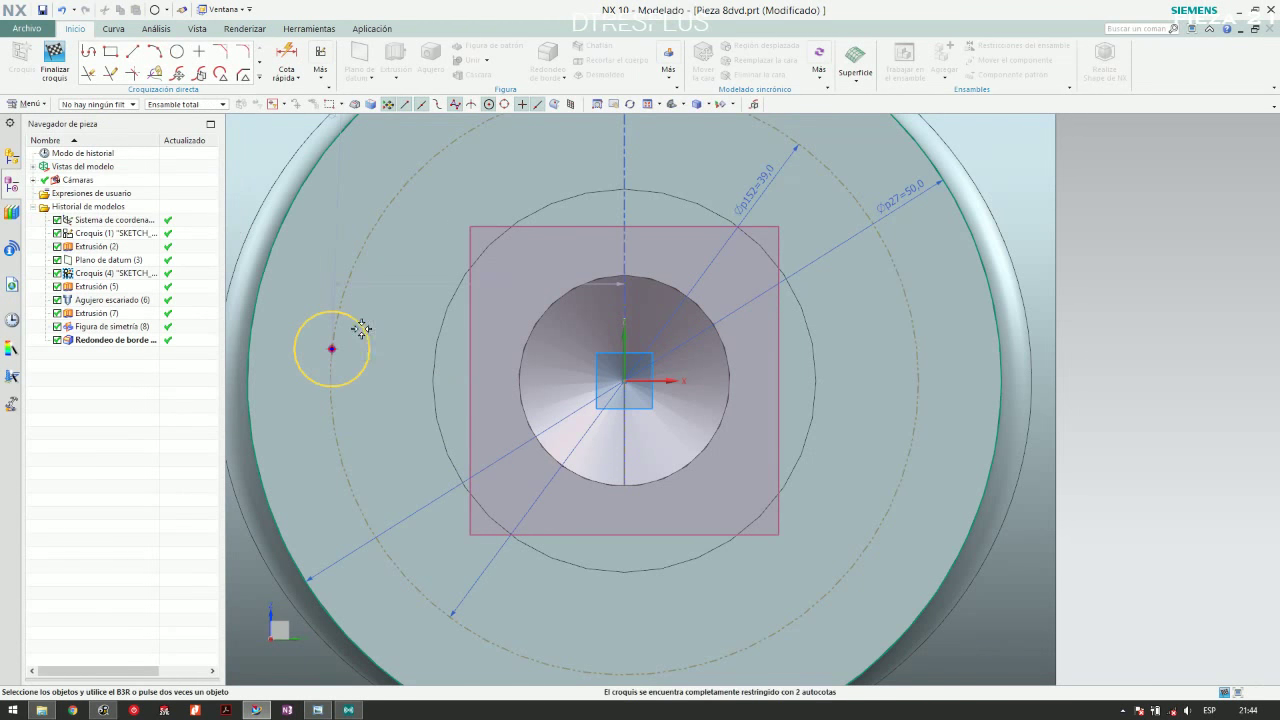
# Check the drawing and dimension the small hole circle's diameter as 4 mm
pyautogui.hotkey('alt', 'Tab')
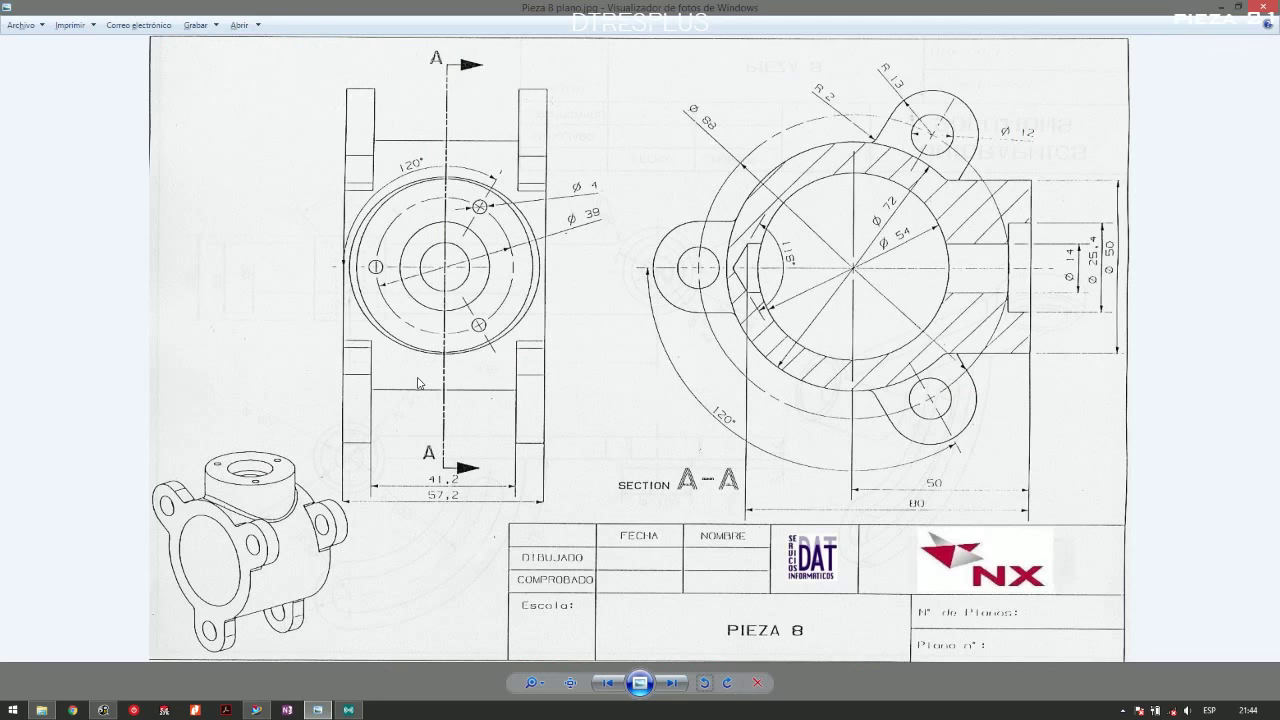
pyautogui.hotkey('alt', 'Tab')
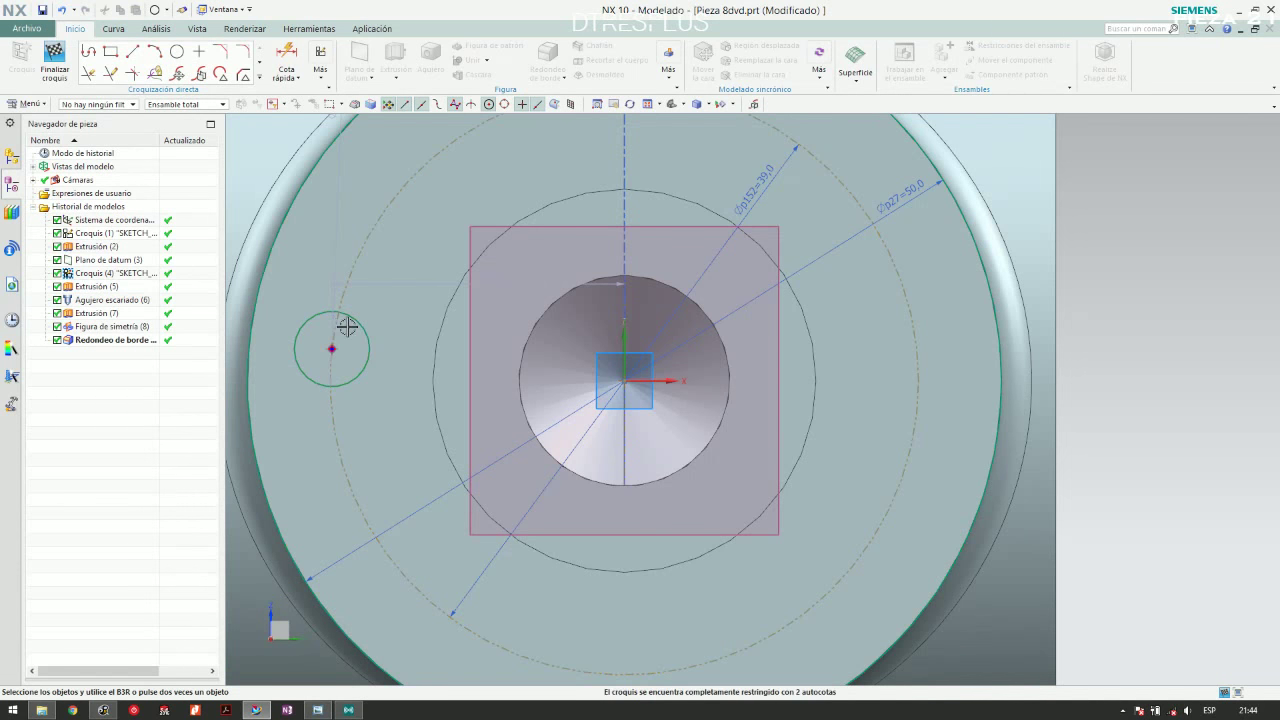
pyautogui.scroll(-3, 347, 326)
pyautogui.scroll(3, 350, 340)
pyautogui.click(355, 333)
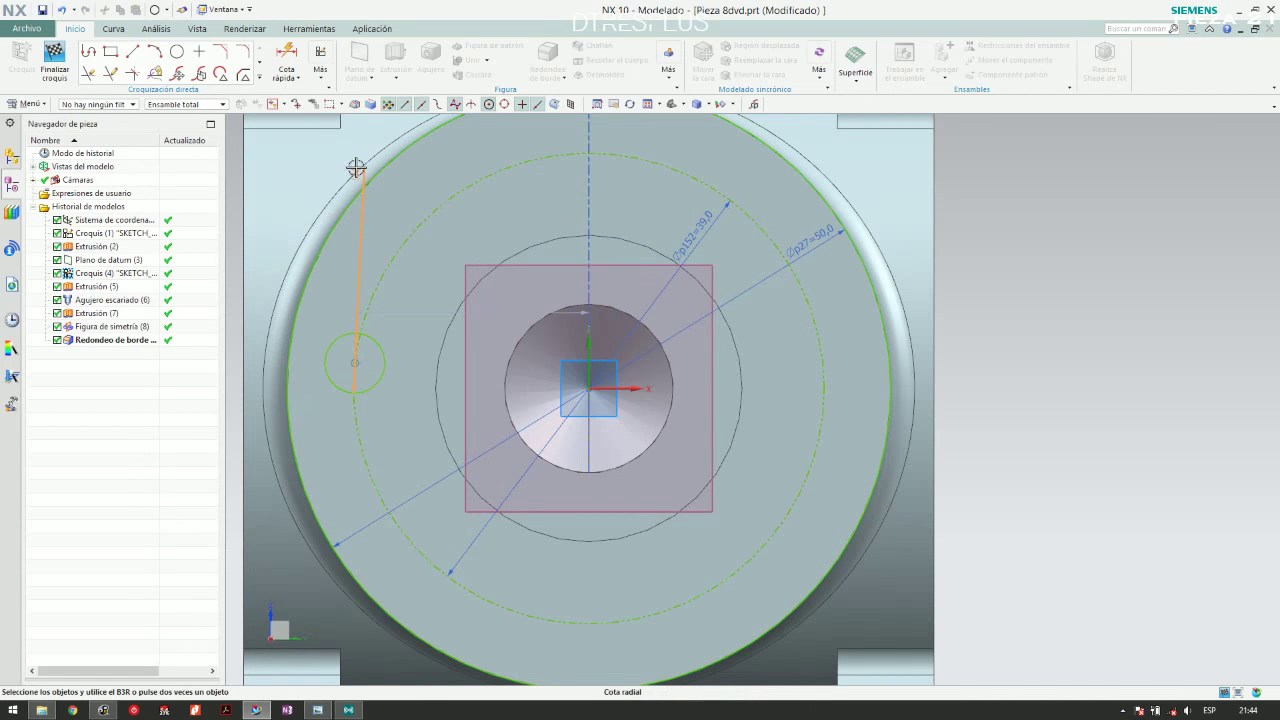
pyautogui.click(356, 167)
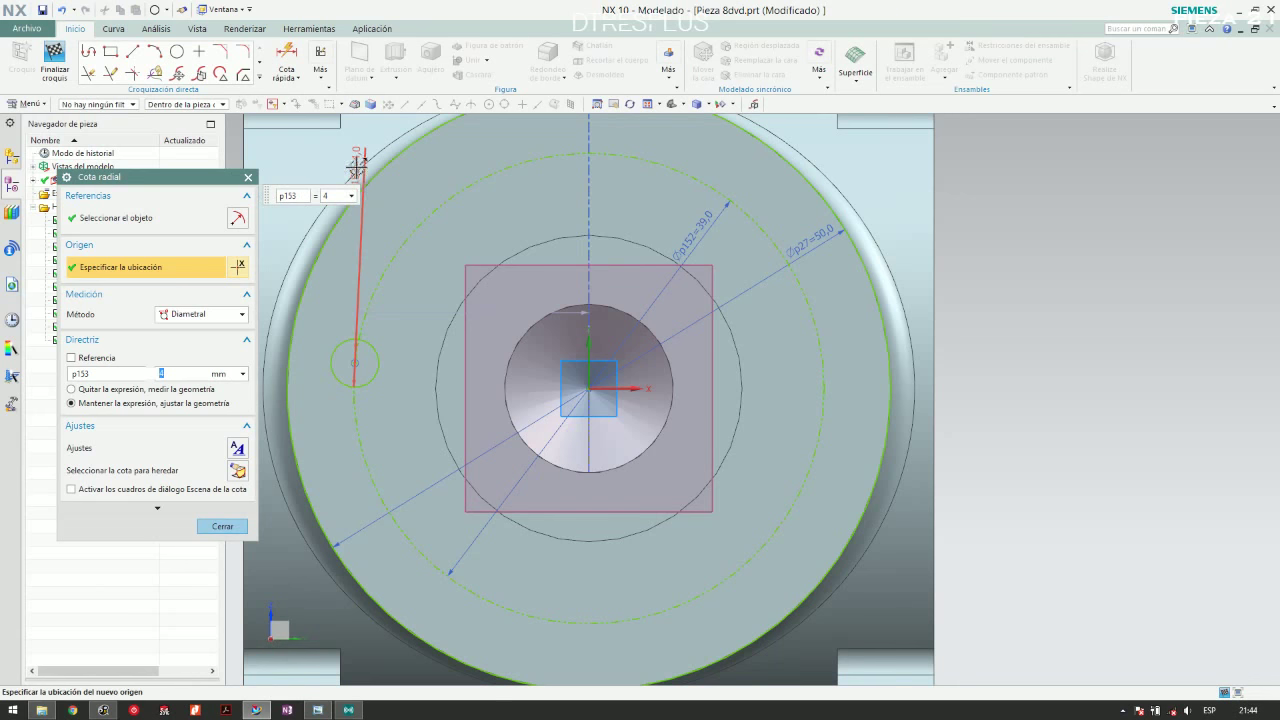
pyautogui.middleClick(360, 178)
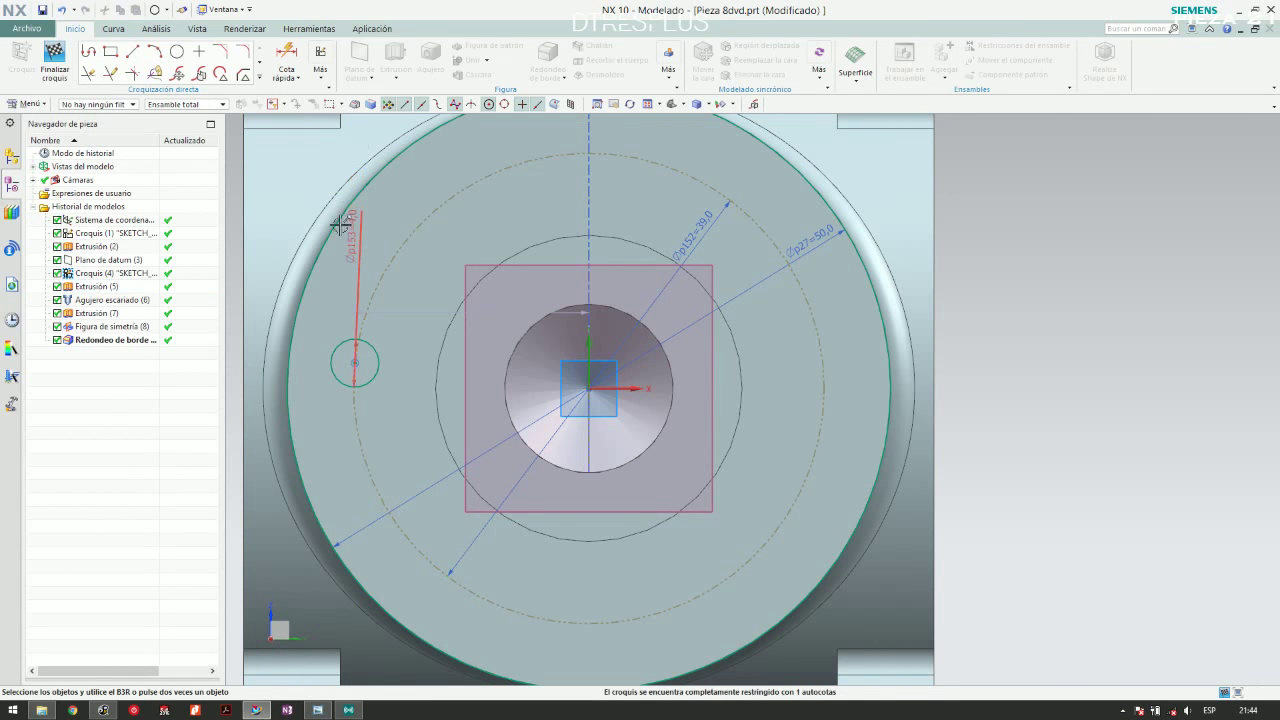
# Constrain the 4 mm circle's centre to lie on the horizontal datum Y axis using a point-on-curve constraint
pyautogui.click(320, 55)
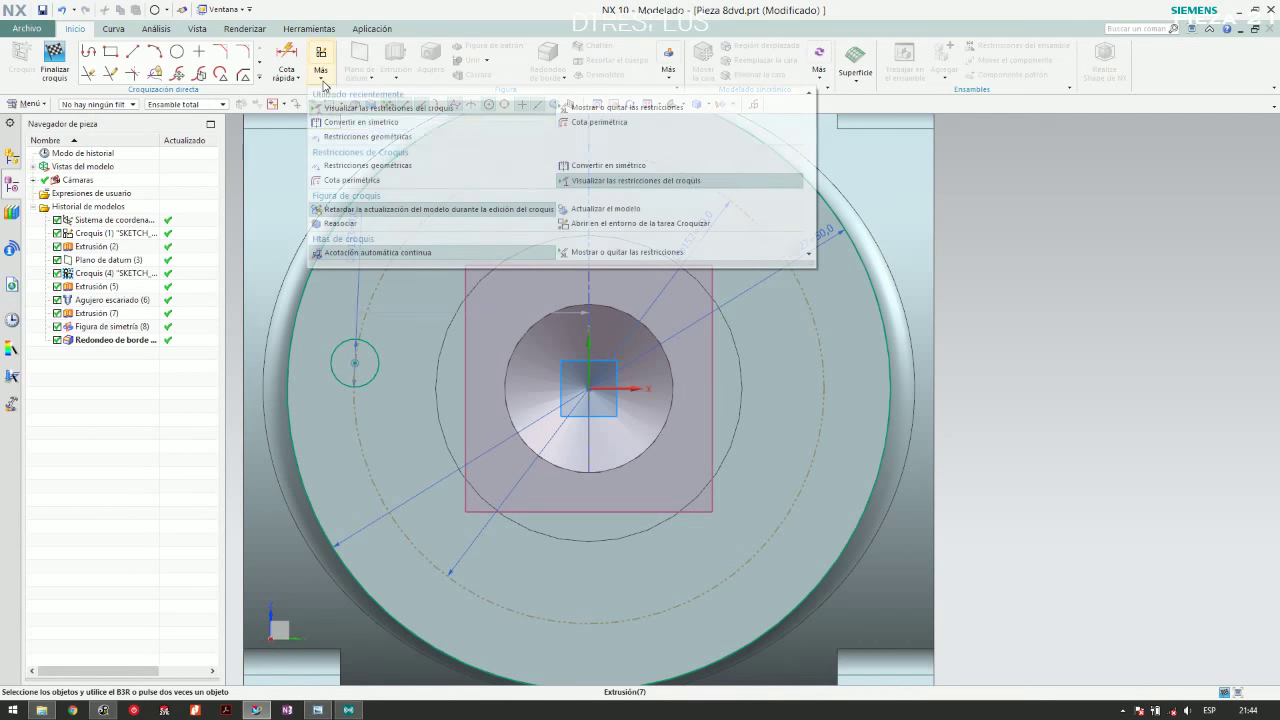
pyautogui.click(371, 136)
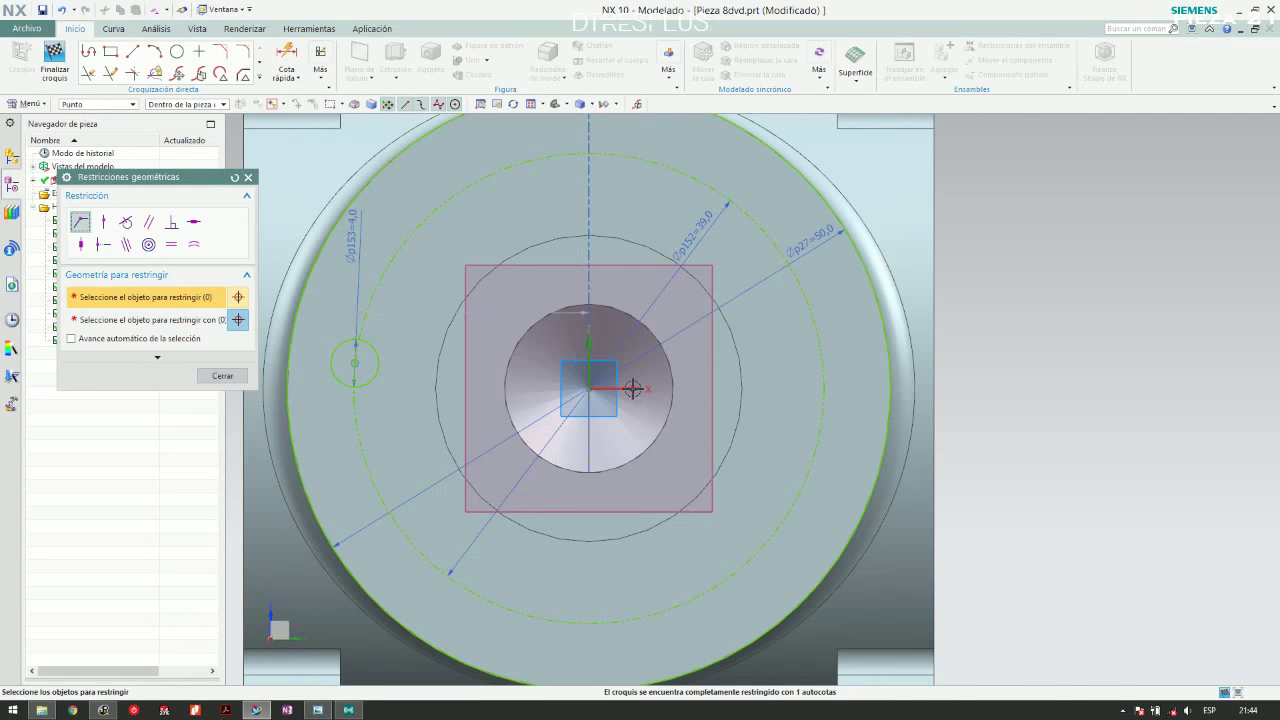
pyautogui.click(105, 226)
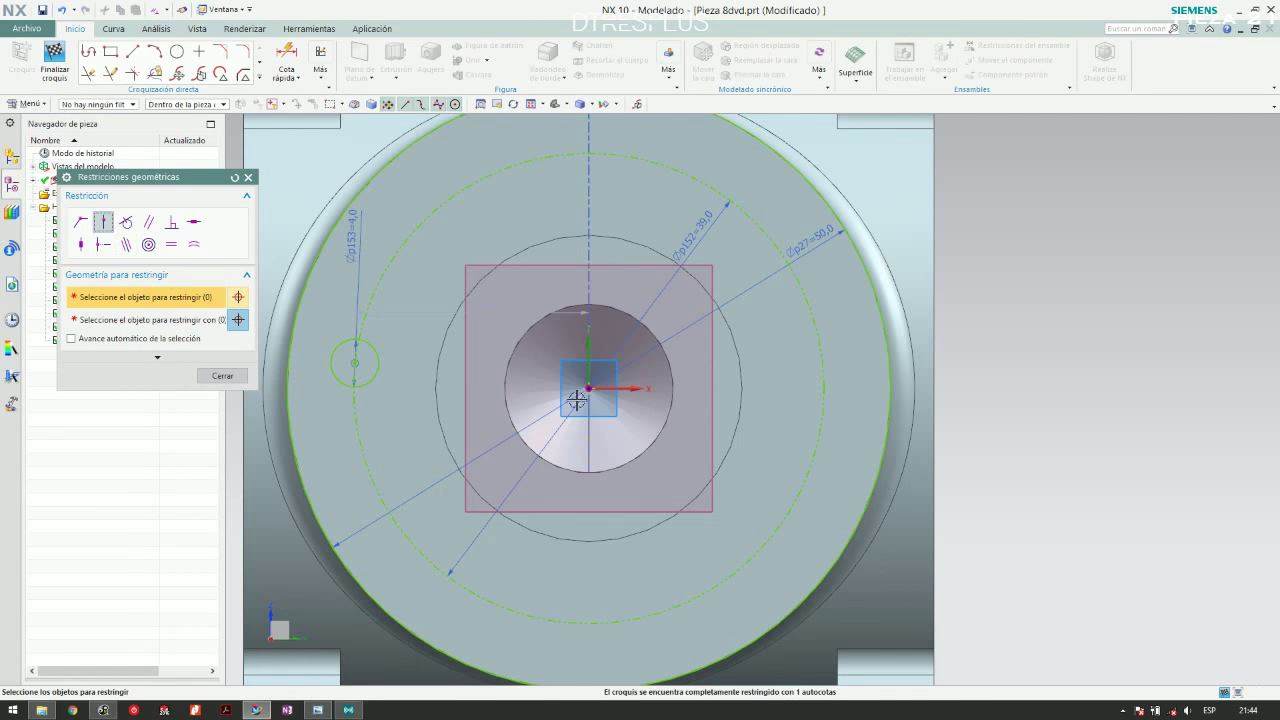
pyautogui.click(634, 388)
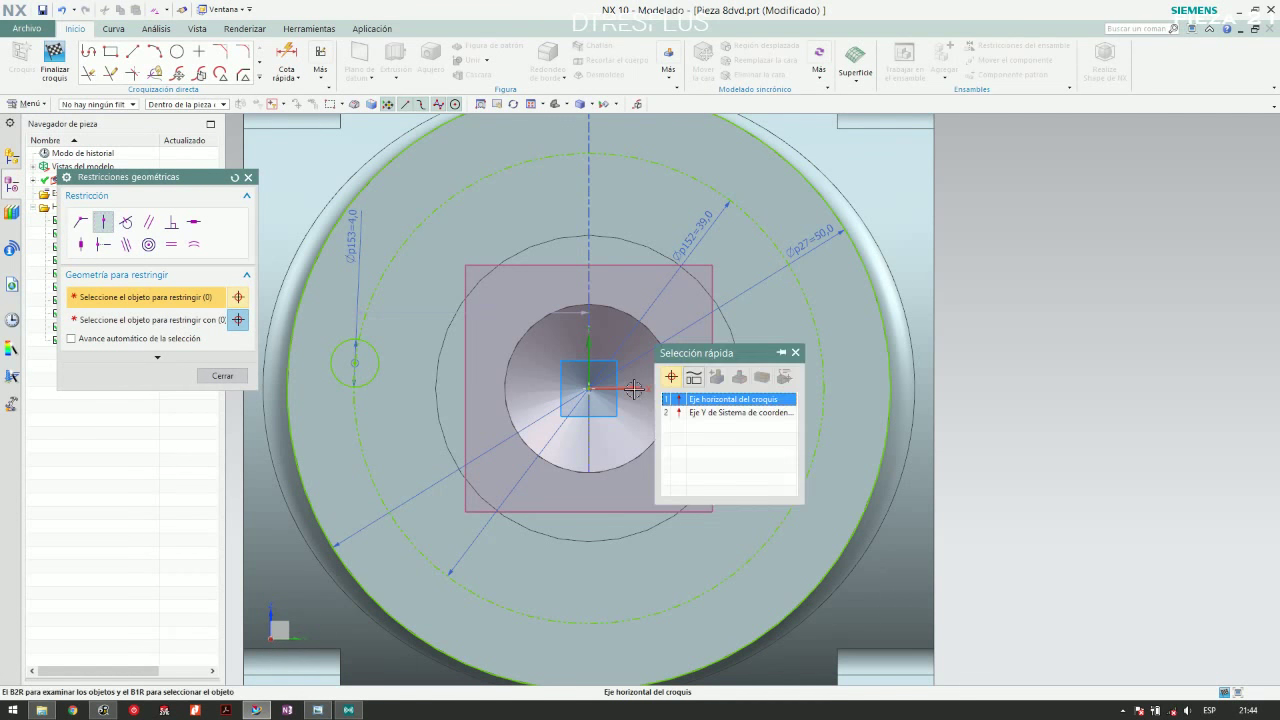
pyautogui.click(730, 413)
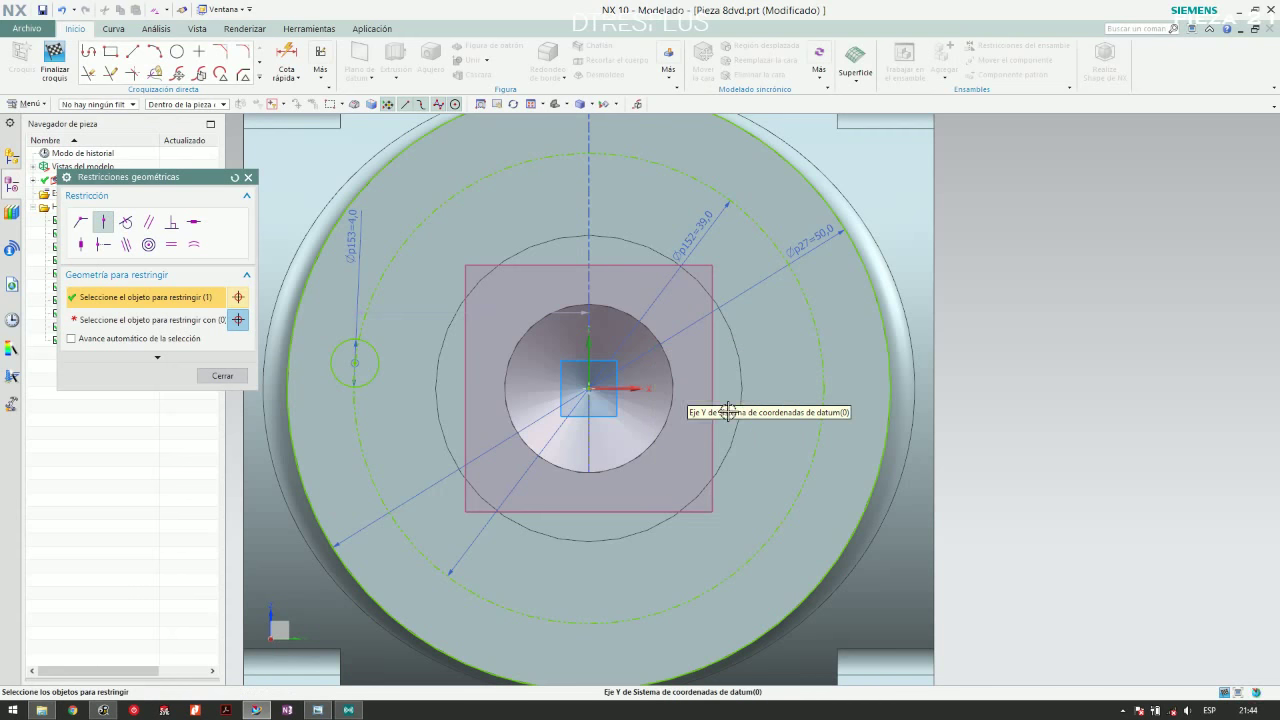
pyautogui.middleClick(358, 347)
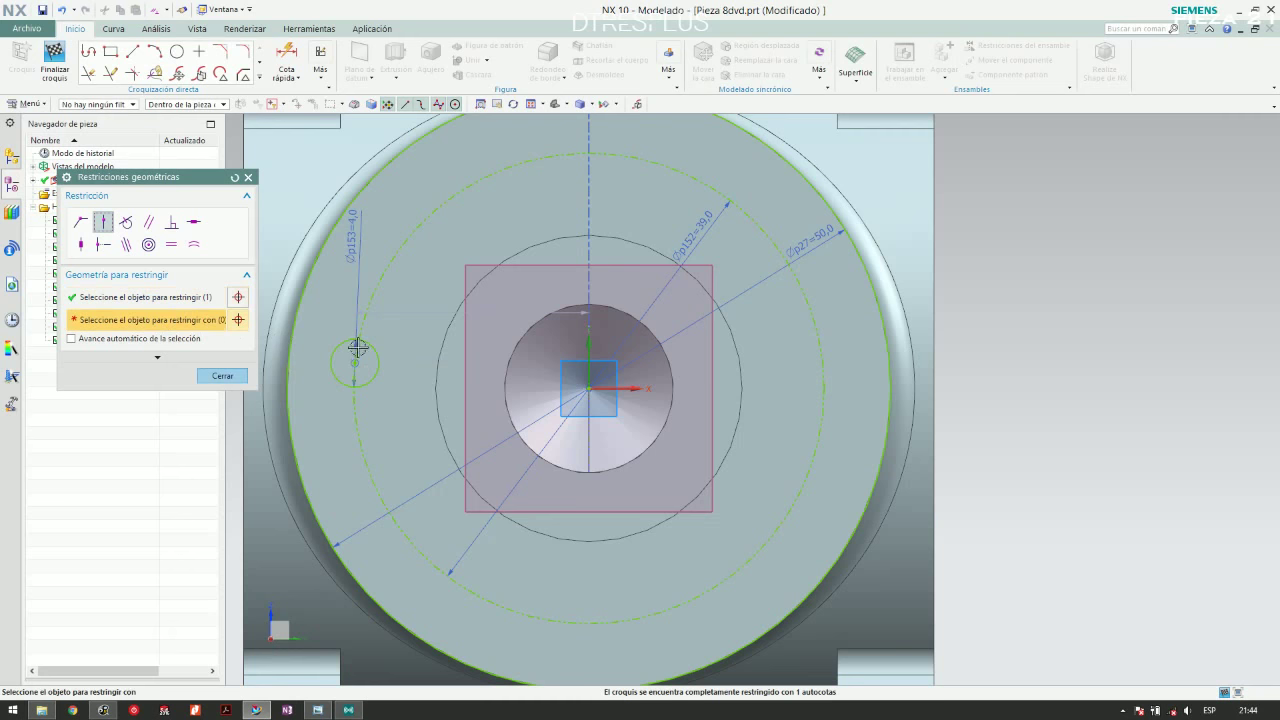
pyautogui.click(378, 352)
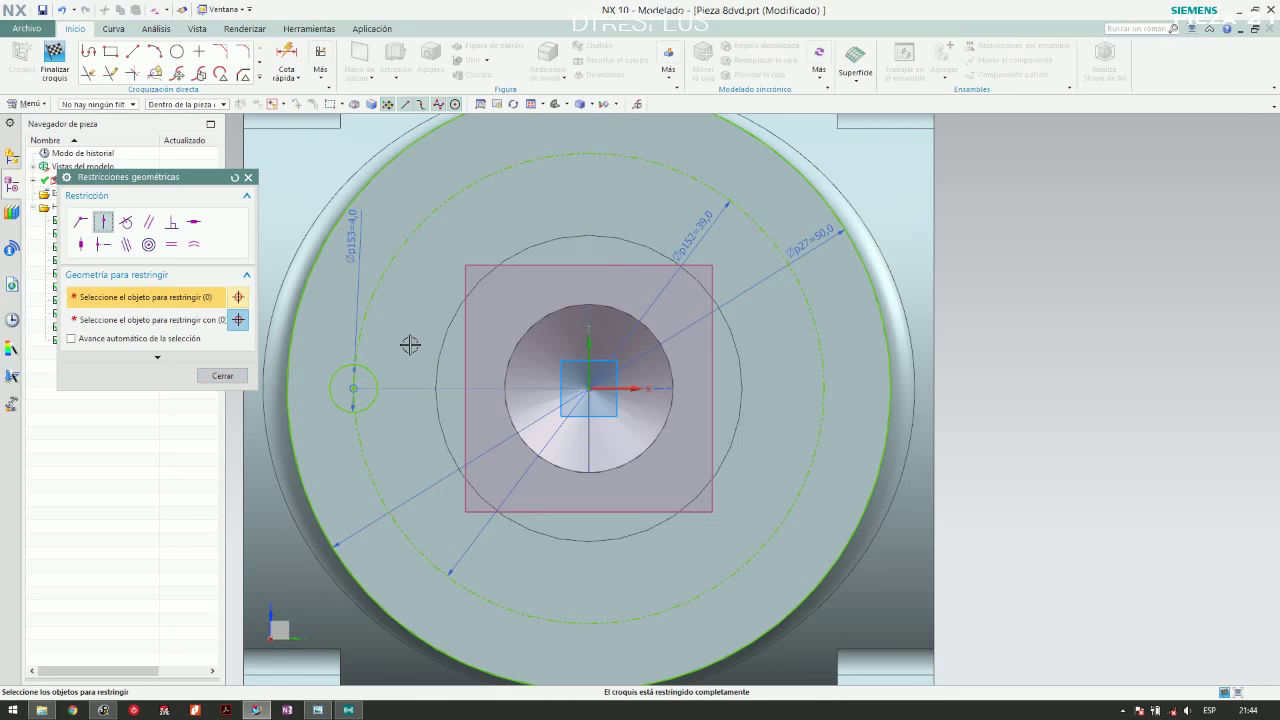
pyautogui.scroll(-1, 410, 344)
pyautogui.scroll(2, 321, 359)
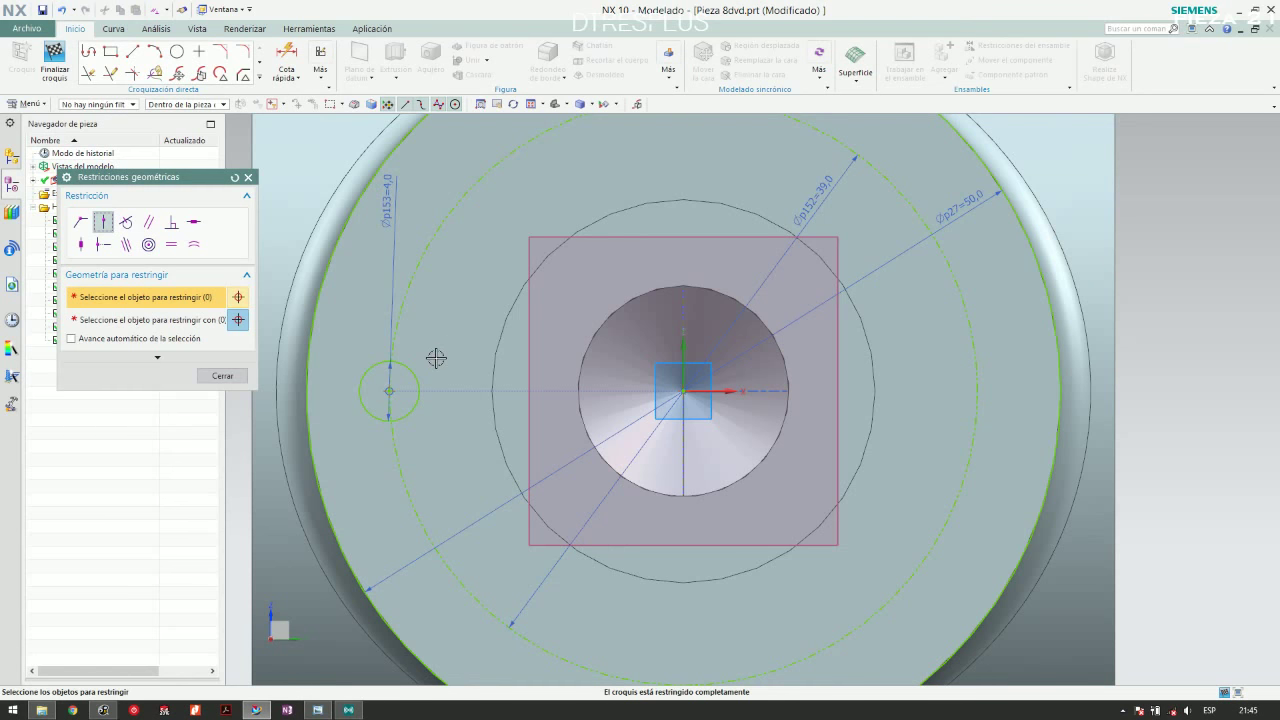
pyautogui.scroll(-2, 436, 358)
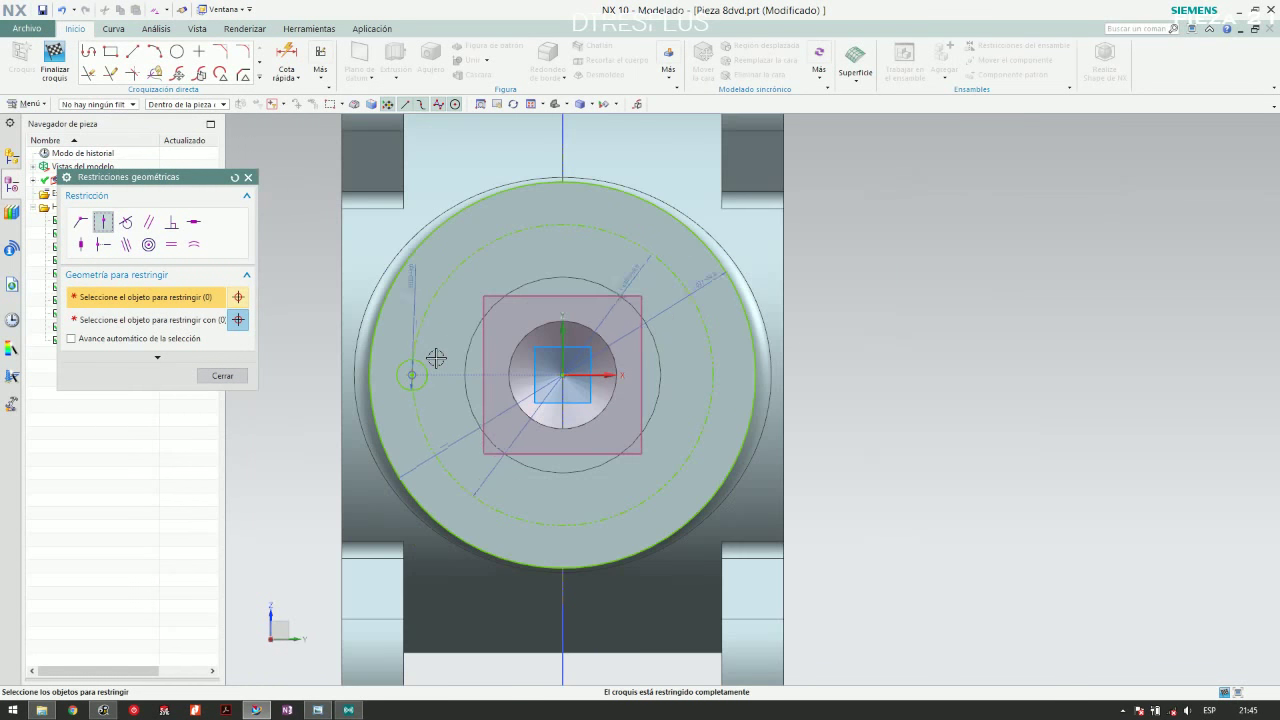
pyautogui.click(222, 376)
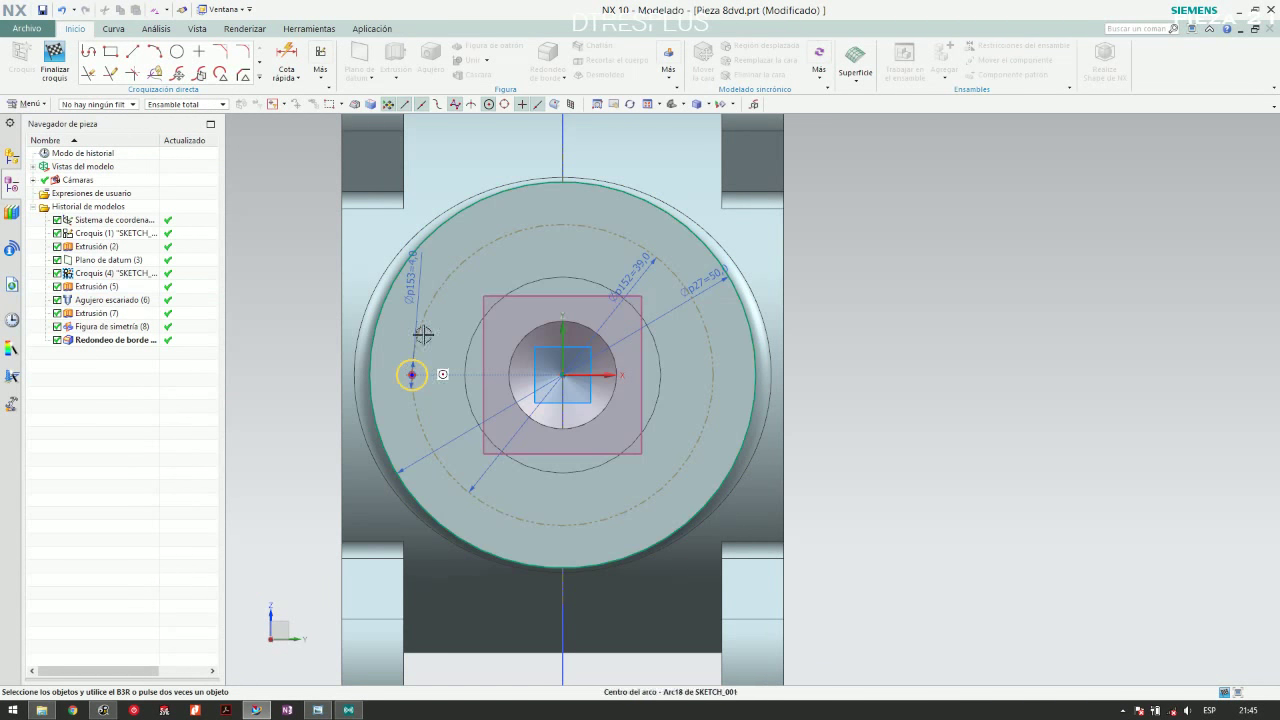
# Create a circular pattern of the 4 mm circle about the datum origin point with a count of 3 over 360 degrees
pyautogui.click(259, 77)
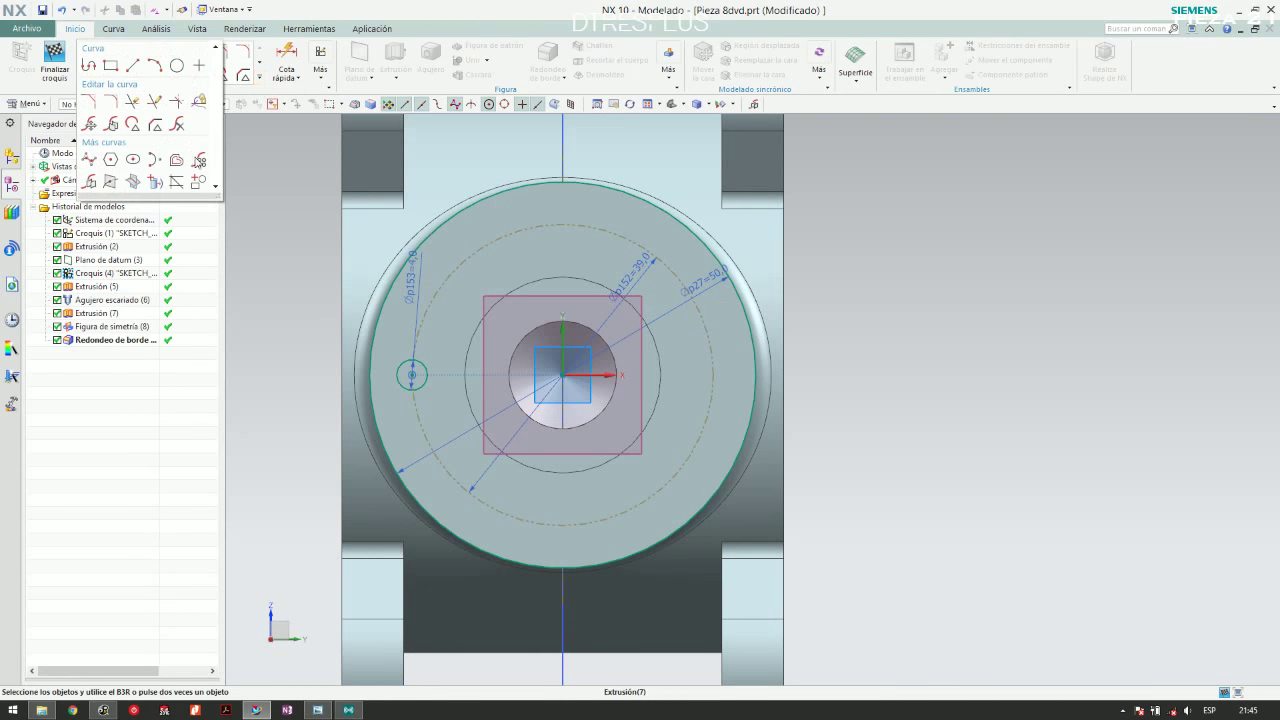
pyautogui.click(200, 161)
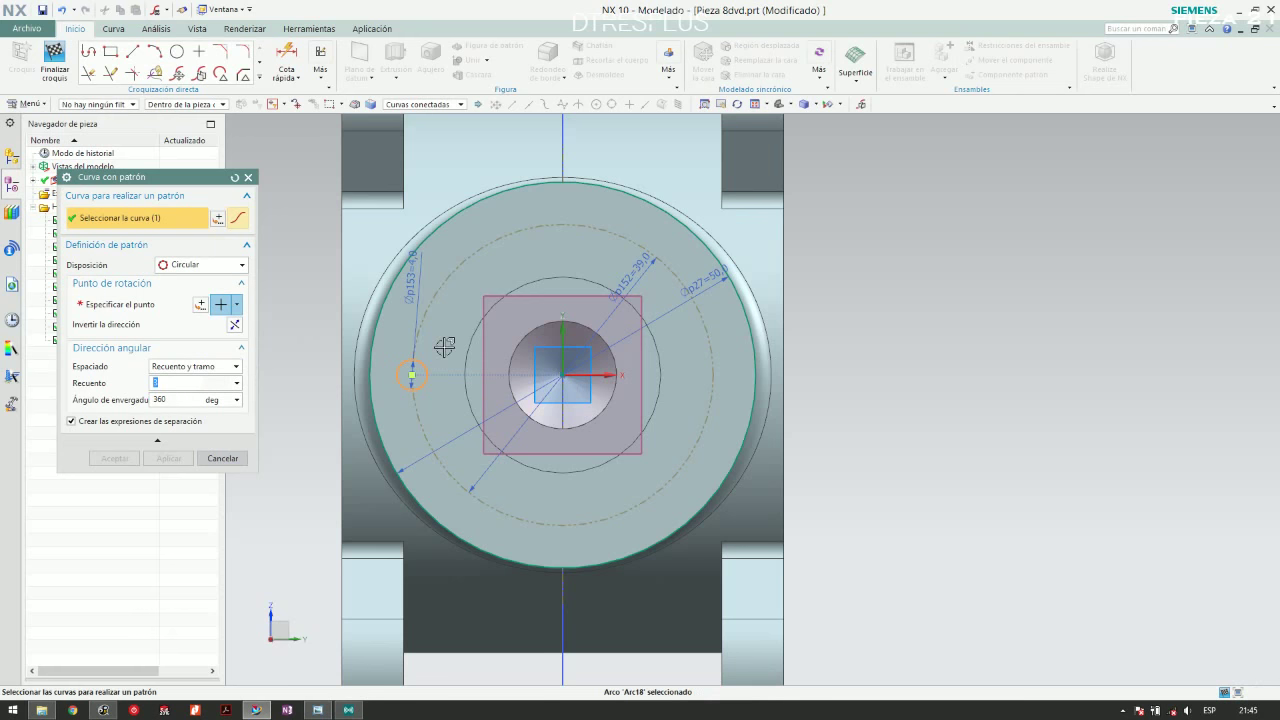
pyautogui.click(147, 304)
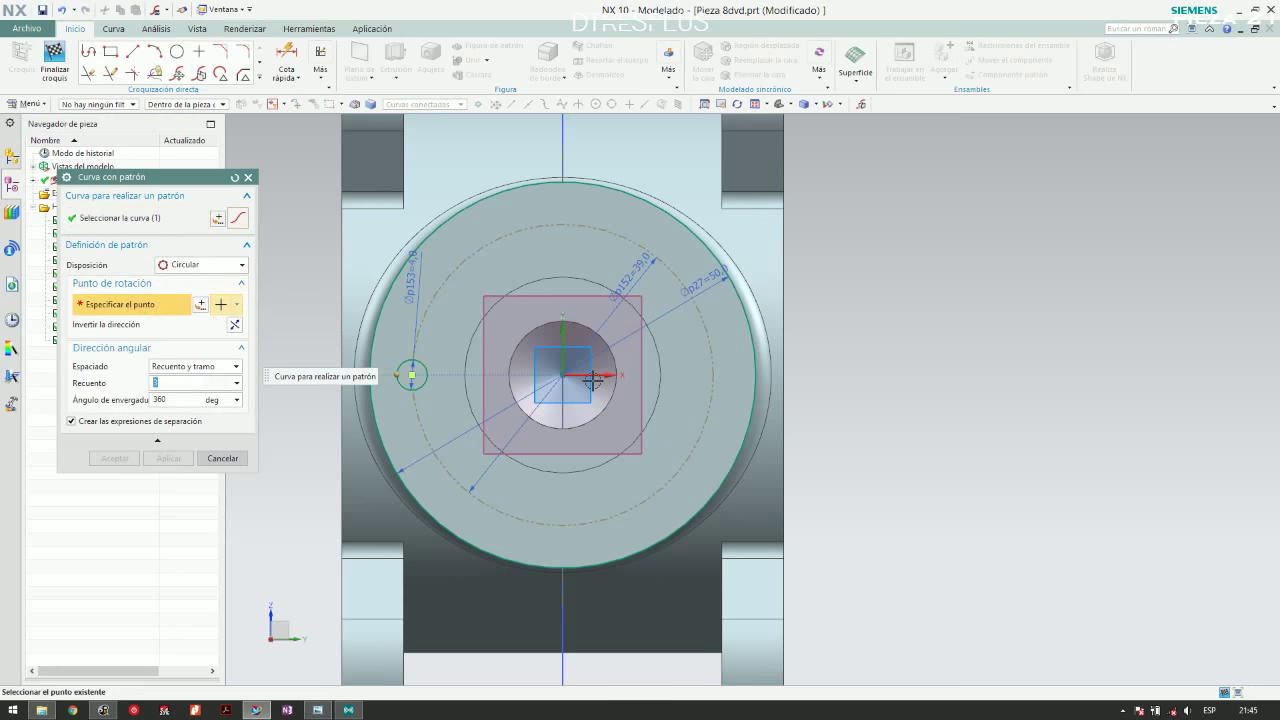
pyautogui.rightClick(567, 376)
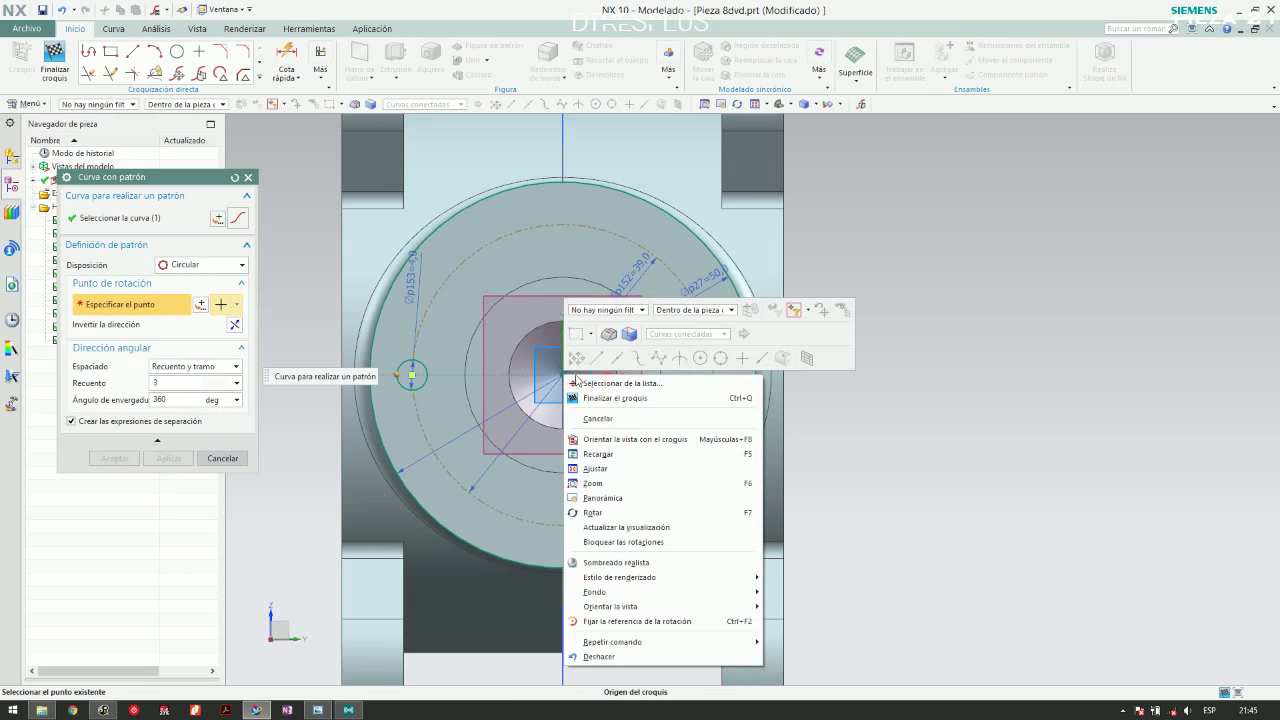
pyautogui.click(640, 385)
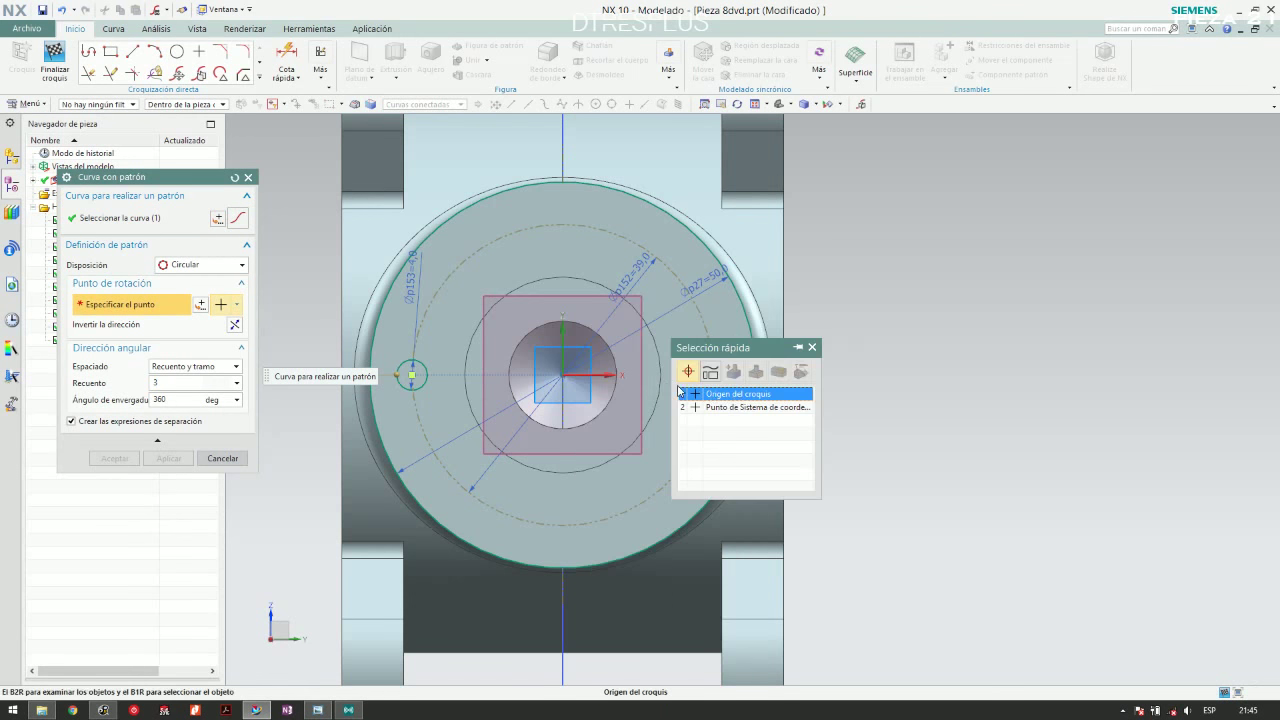
pyautogui.click(743, 409)
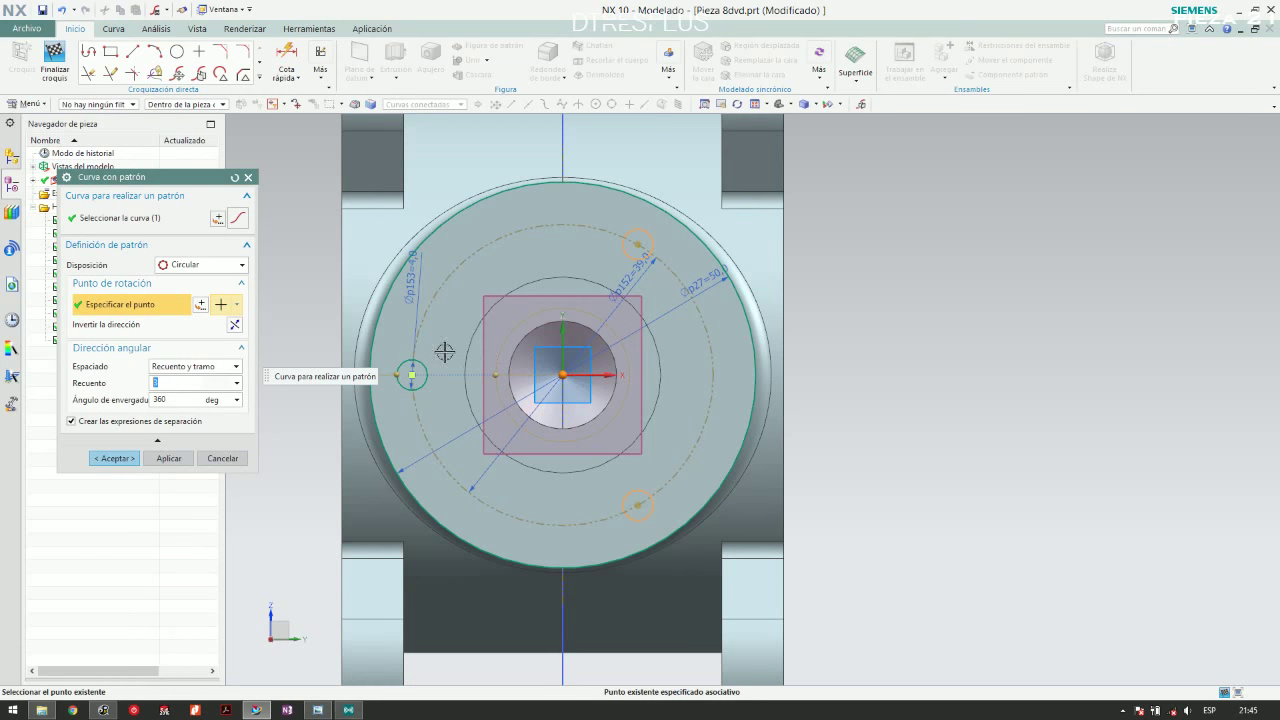
pyautogui.click(116, 458)
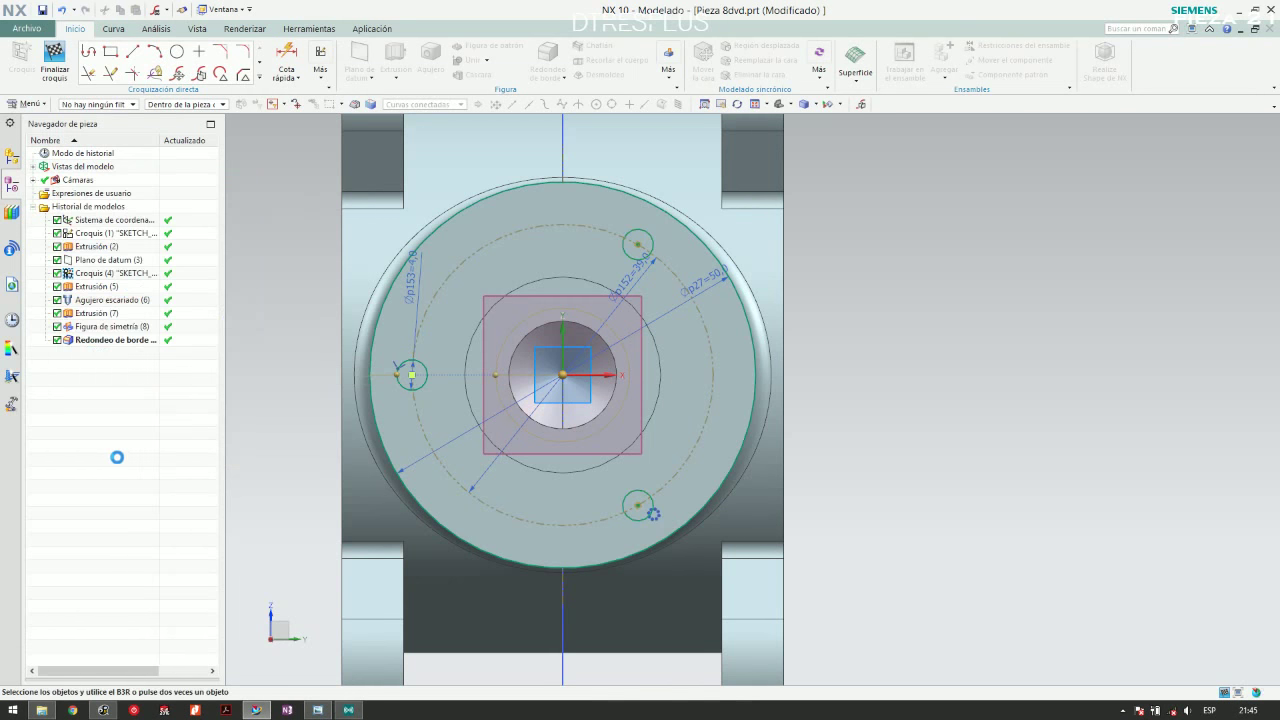
# Finish the sketch and compare the small holes in the side boss's face with the Pieza 8 drawing
pyautogui.click(55, 62)
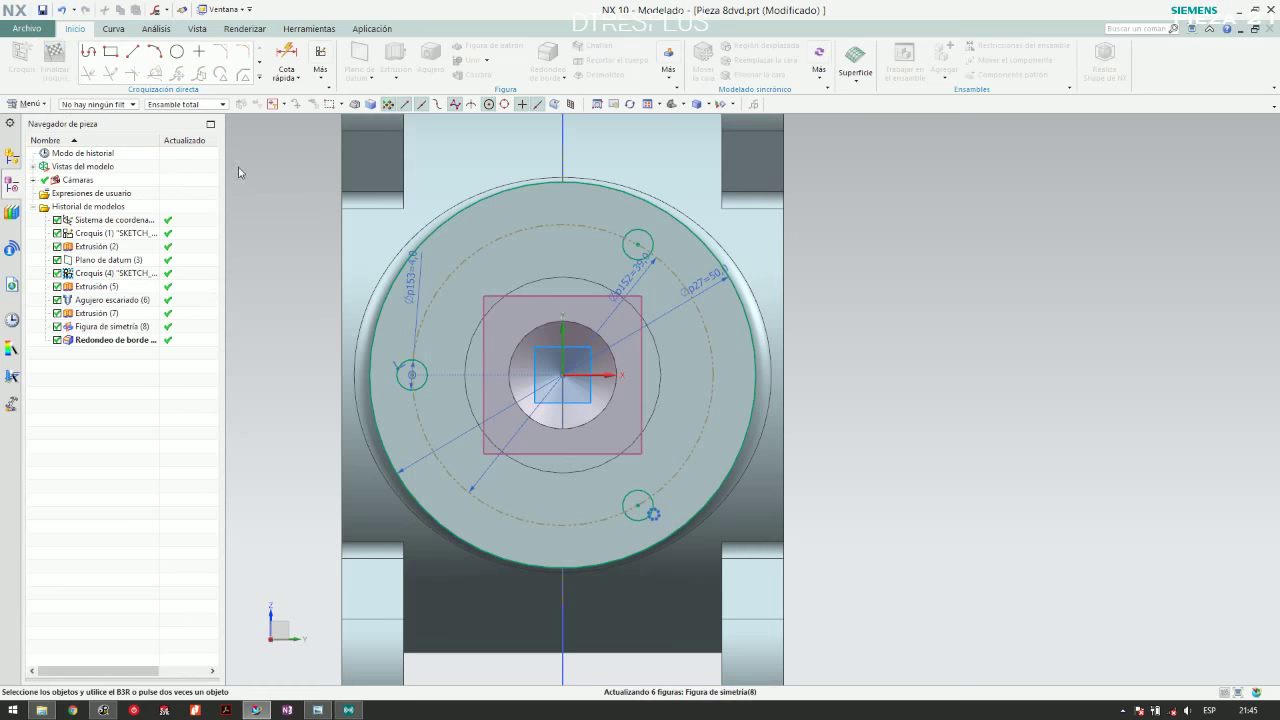
pyautogui.moveTo(540, 300)
pyautogui.mouseDown(button='middle')
pyautogui.moveTo(631, 306)
pyautogui.moveTo(448, 337)
pyautogui.moveTo(460, 249)
pyautogui.moveTo(466, 297)
pyautogui.moveTo(560, 221)
pyautogui.moveTo(585, 277)
pyautogui.mouseUp(button='middle')
pyautogui.scroll(3, 765, 131)
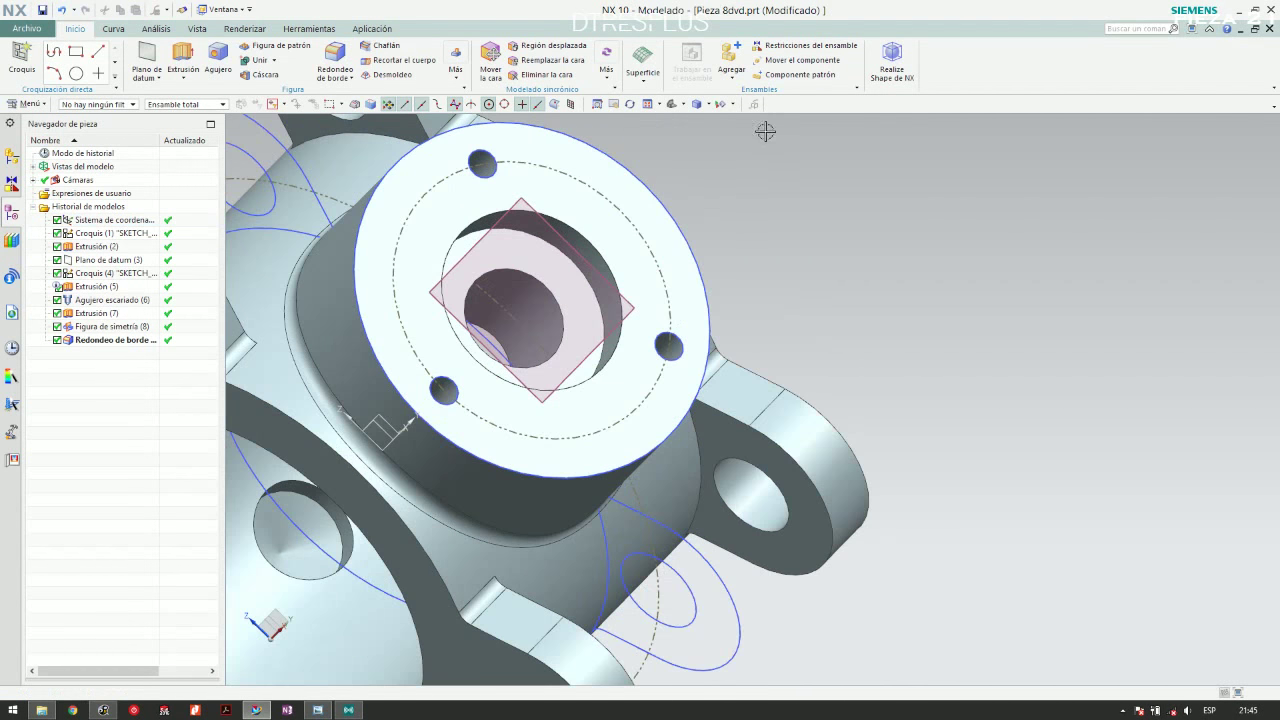
pyautogui.moveTo(677, 217)
pyautogui.mouseDown(button='middle')
pyautogui.moveTo(657, 243)
pyautogui.moveTo(651, 229)
pyautogui.moveTo(685, 215)
pyautogui.moveTo(617, 206)
pyautogui.moveTo(640, 212)
pyautogui.mouseUp(button='middle')
pyautogui.scroll(-3, 685, 215)
pyautogui.hotkey('alt', 'Tab')
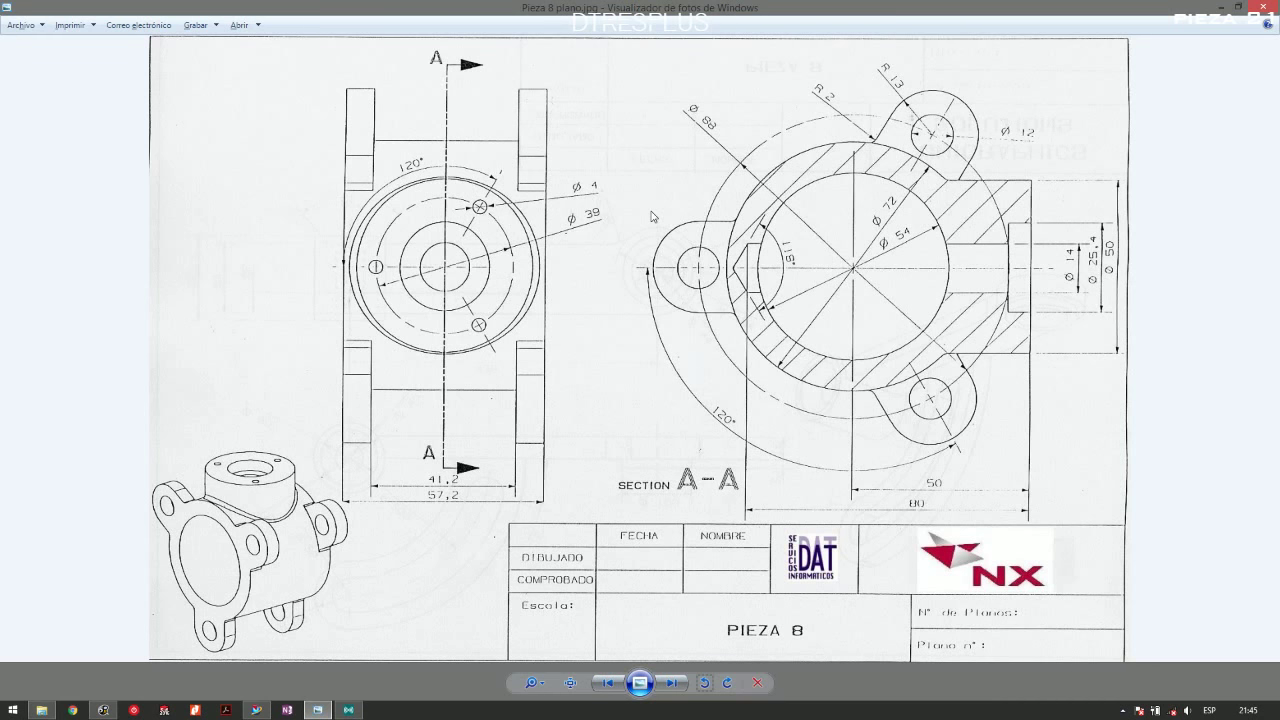
pyautogui.hotkey('alt', 'Tab')
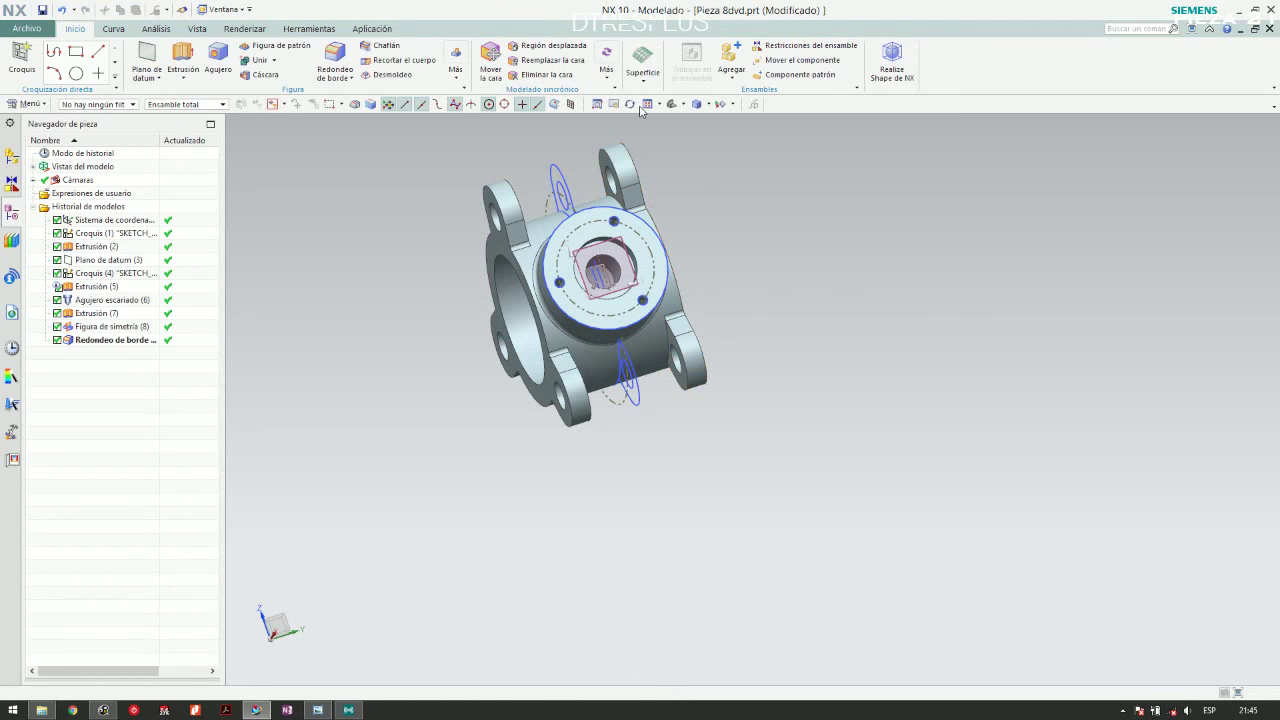
pyautogui.moveTo(535, 238); pyautogui.dragTo(239, 208, button='middle')
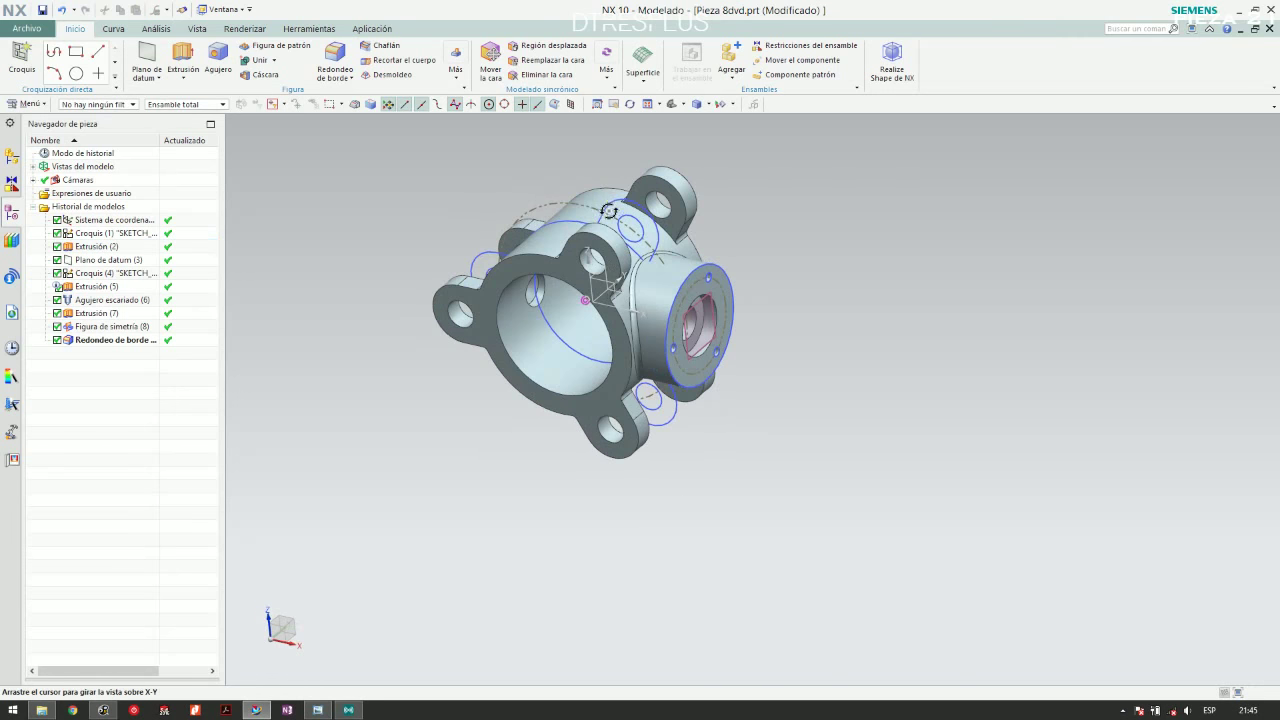
pyautogui.scroll(3, 619, 243)
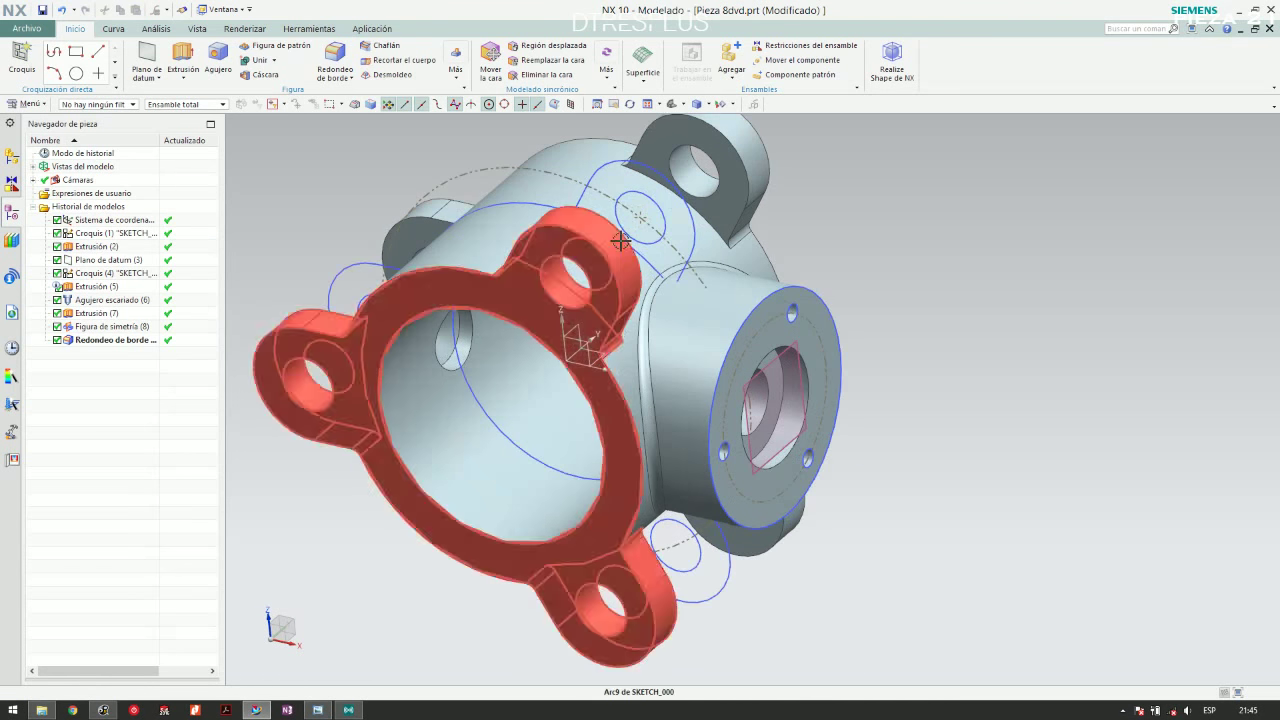
# Open the side boss's extrusion for editing with rollback, review its section and limits, and accept it unchanged
pyautogui.click(95, 288)
pyautogui.rightClick(95, 288)
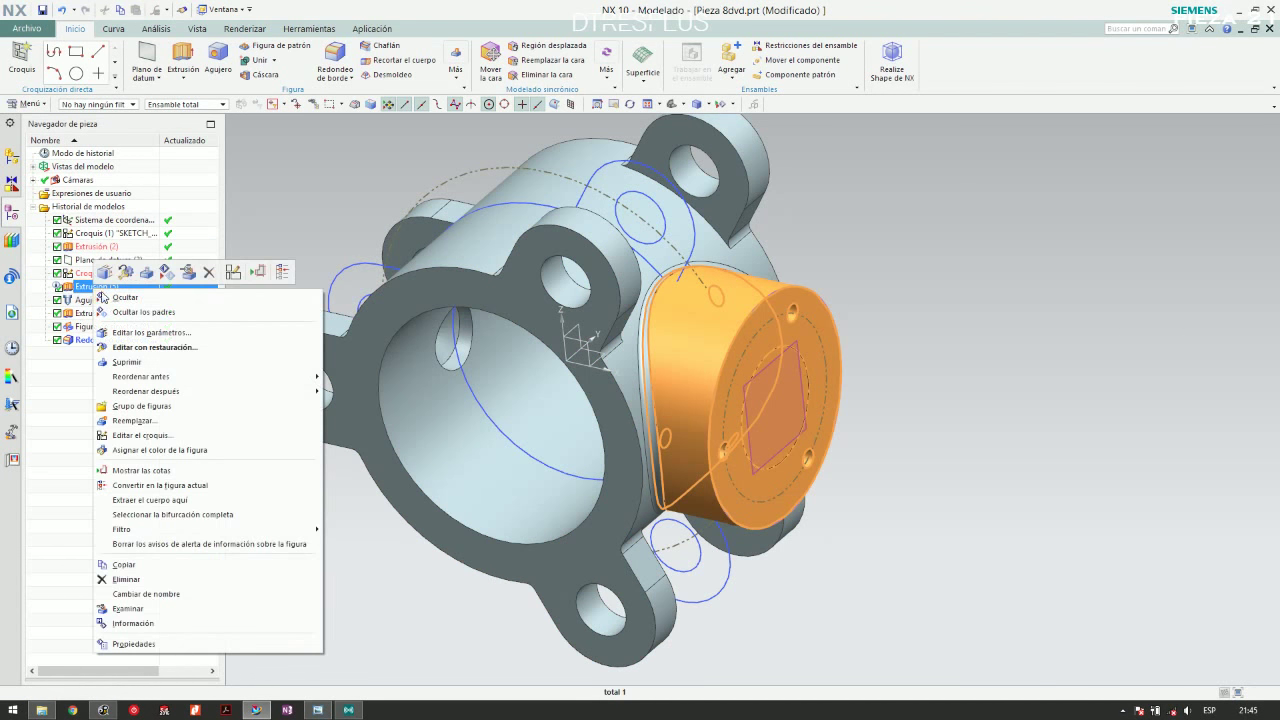
pyautogui.click(135, 346)
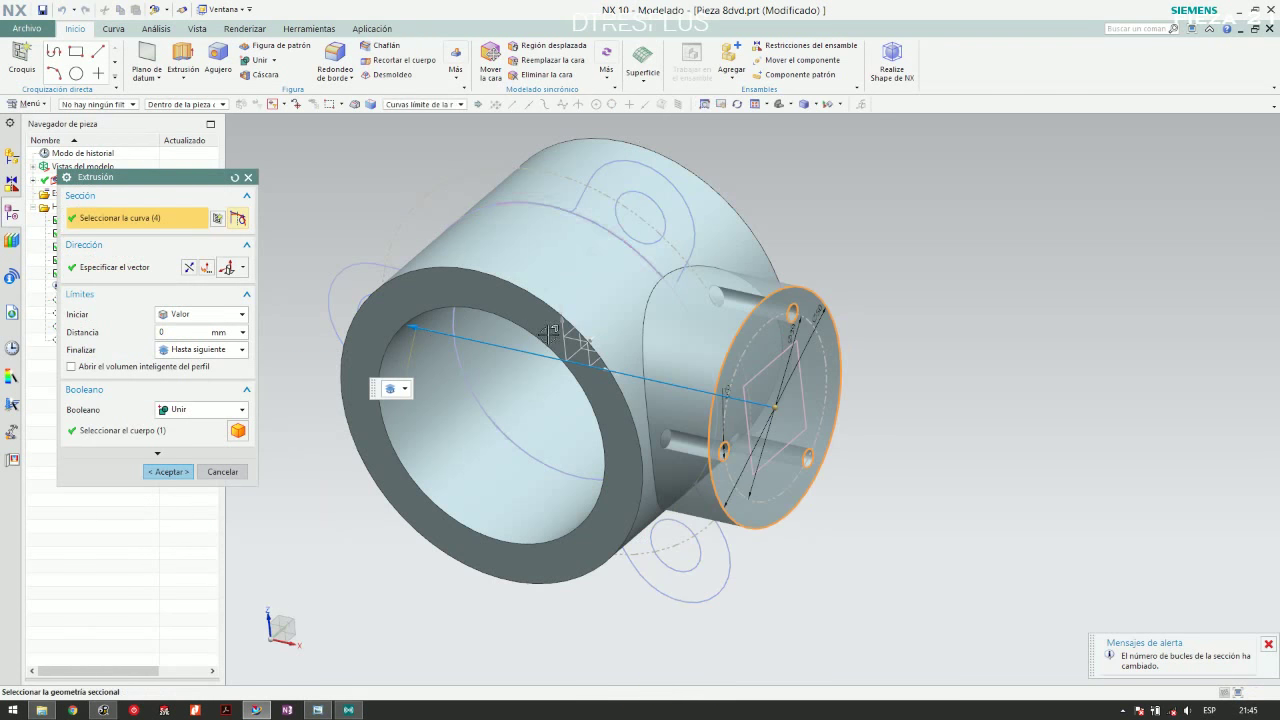
pyautogui.click(168, 471)
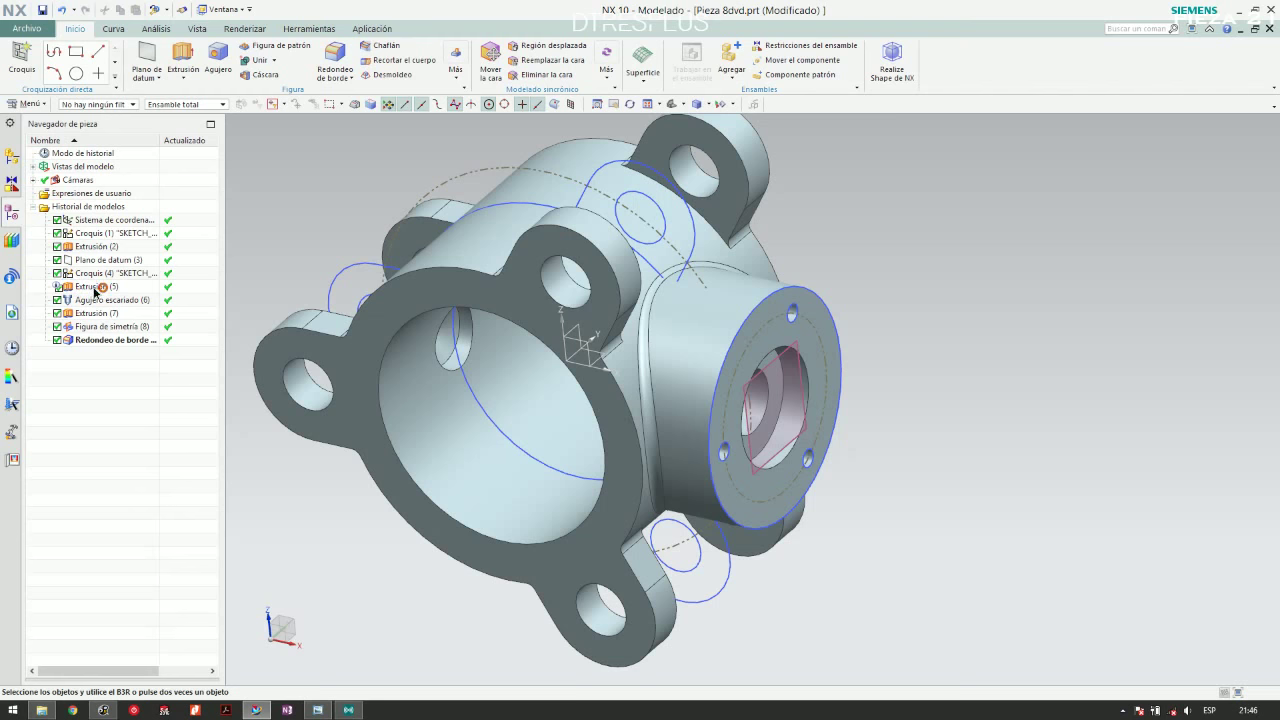
# Reopen the side boss's extrusion with rollback and examine how the small holes run into the main cylinder
pyautogui.rightClick(95, 290)
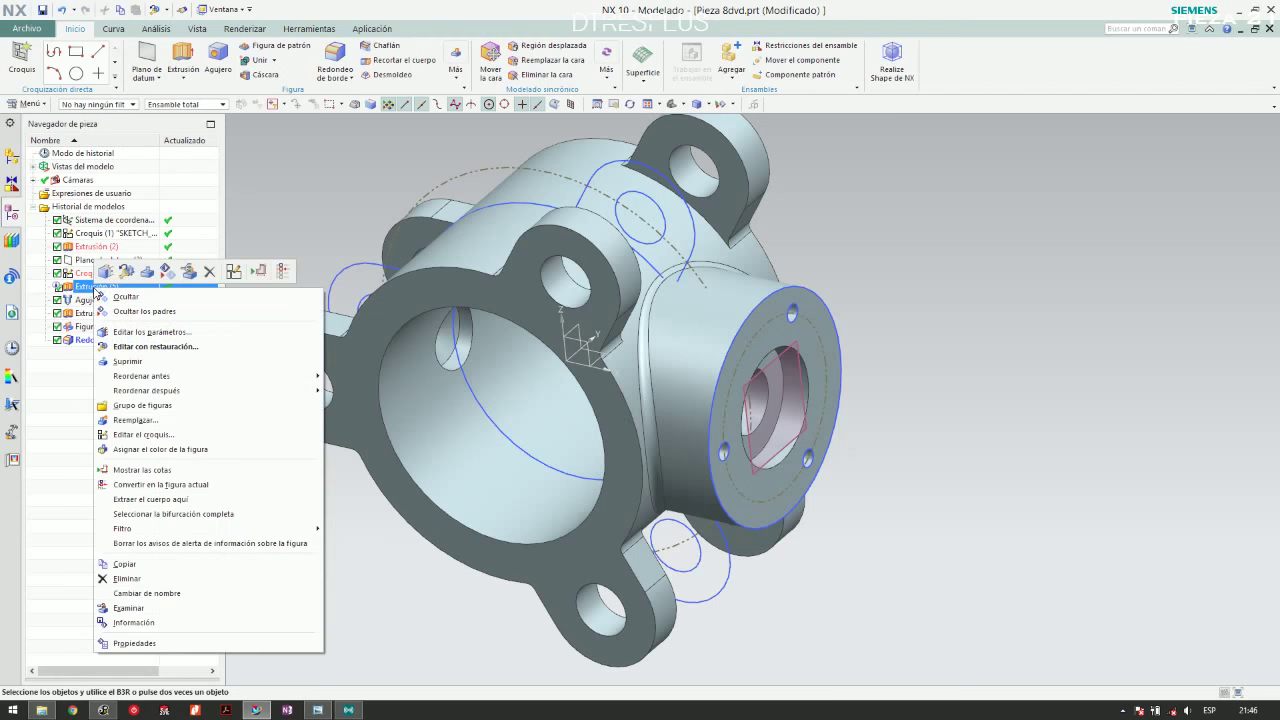
pyautogui.click(137, 347)
pyautogui.moveTo(865, 340); pyautogui.dragTo(855, 240, button='middle')
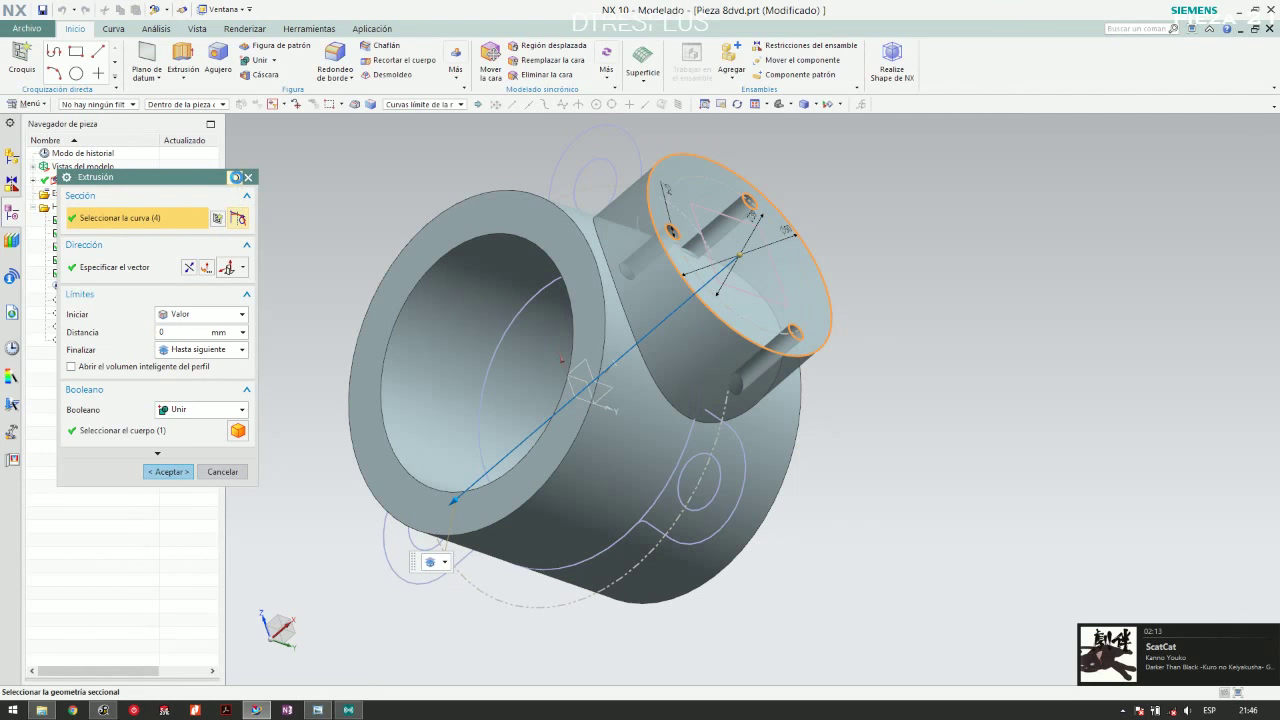
pyautogui.click(236, 177)
pyautogui.click(714, 228)
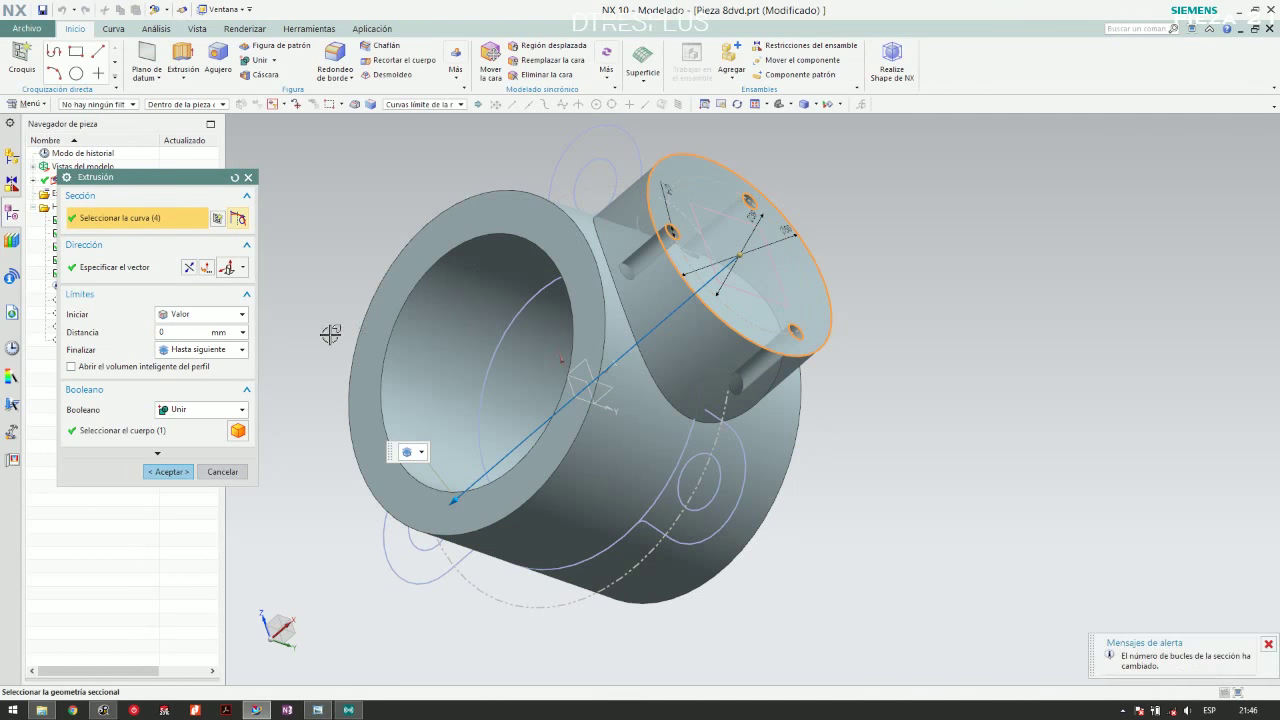
pyautogui.click(166, 472)
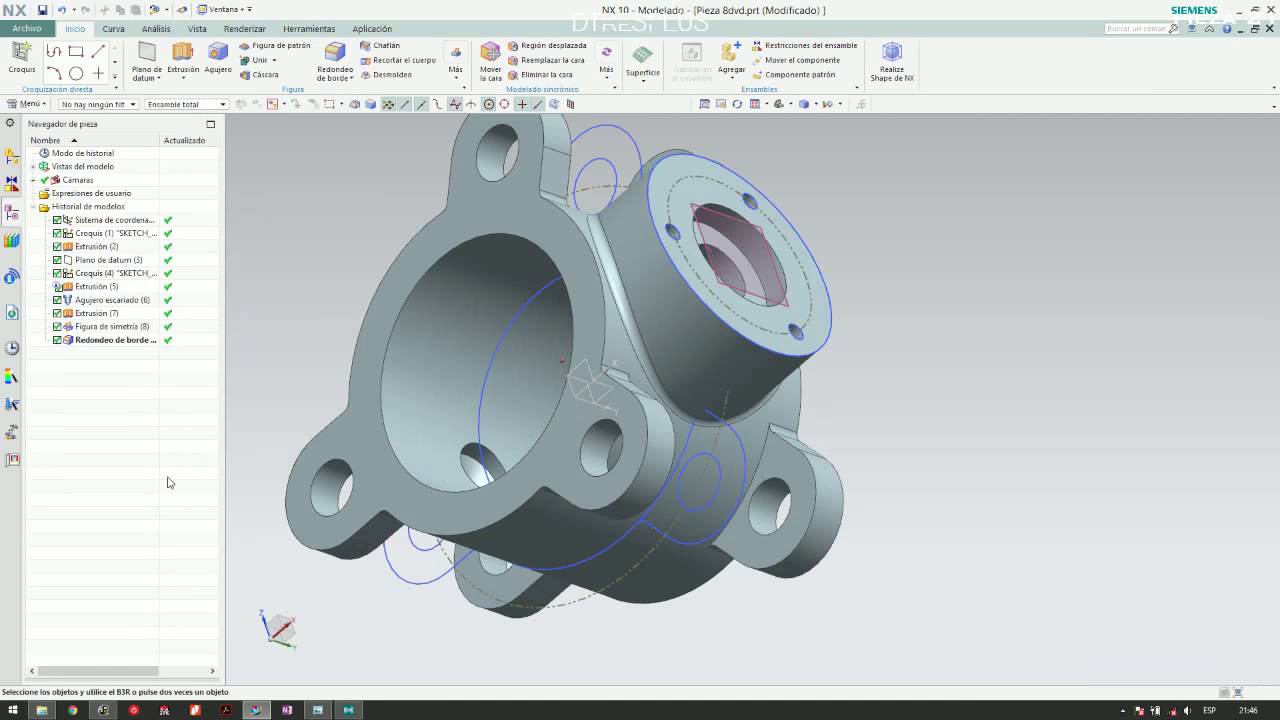
# Read the information report for the side boss's extrusion and close it
pyautogui.rightClick(57, 288)
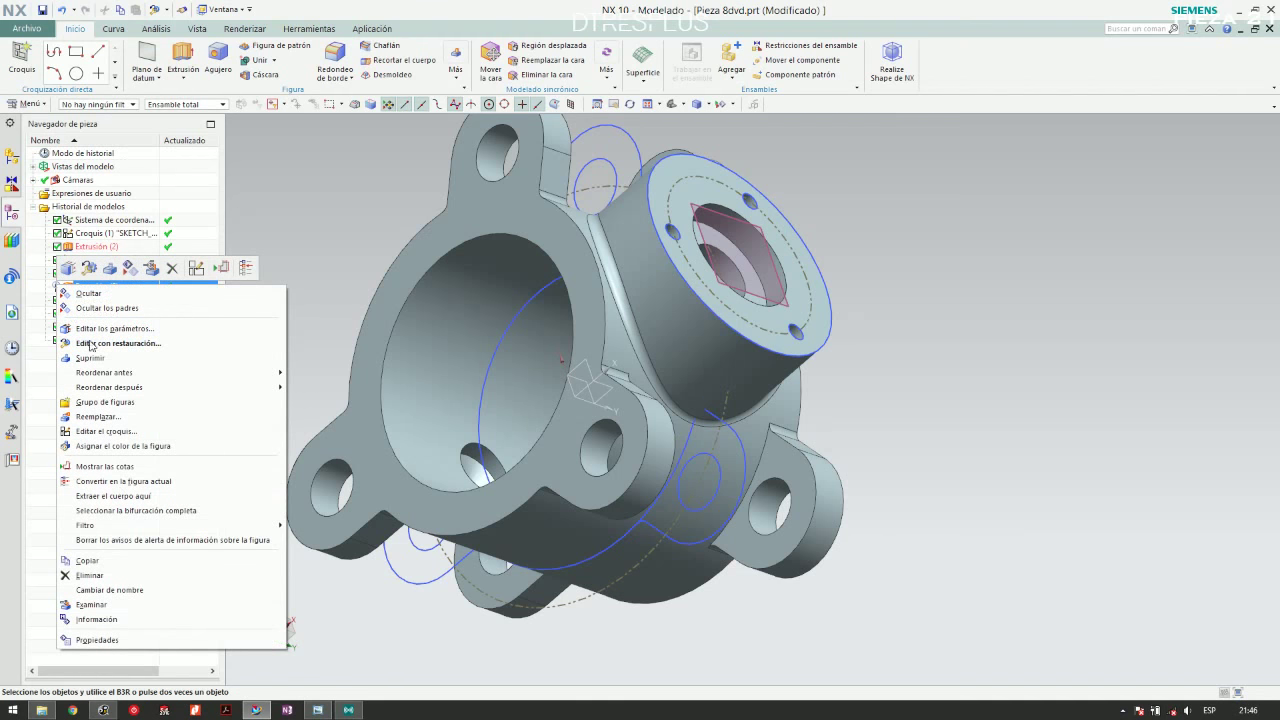
pyautogui.click(102, 619)
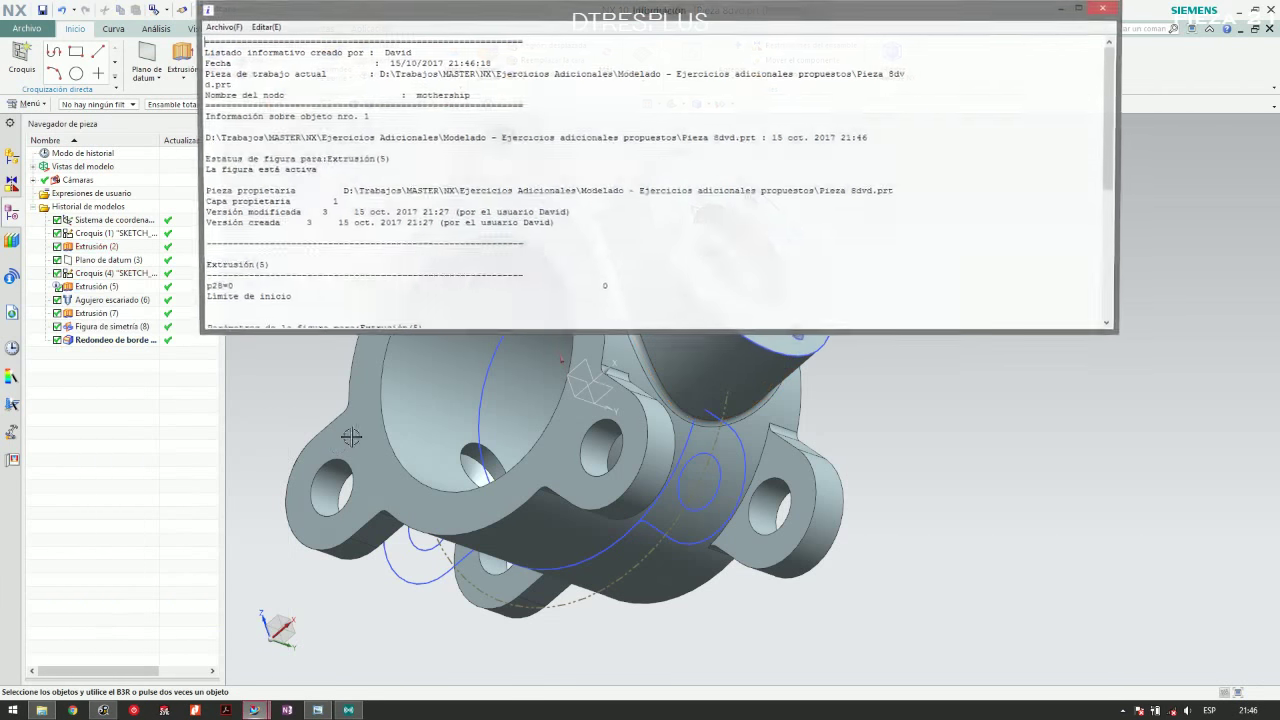
pyautogui.scroll(-3, 609, 217)
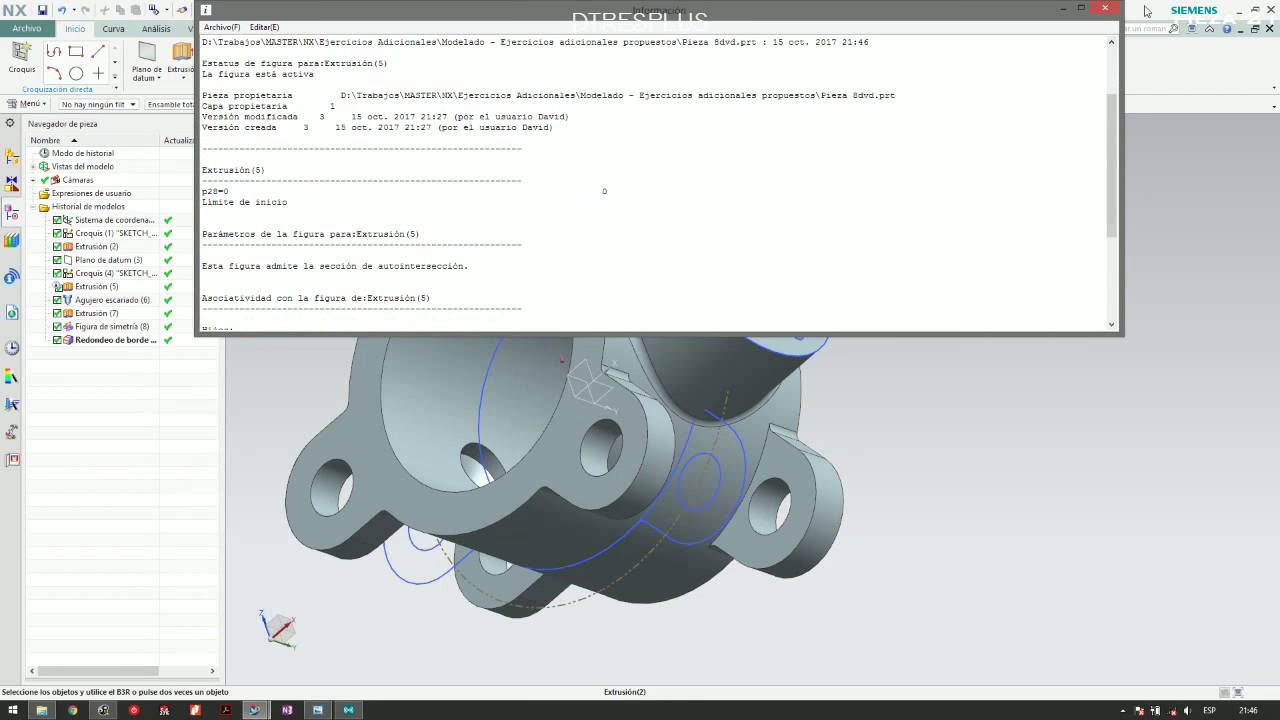
pyautogui.click(1106, 9)
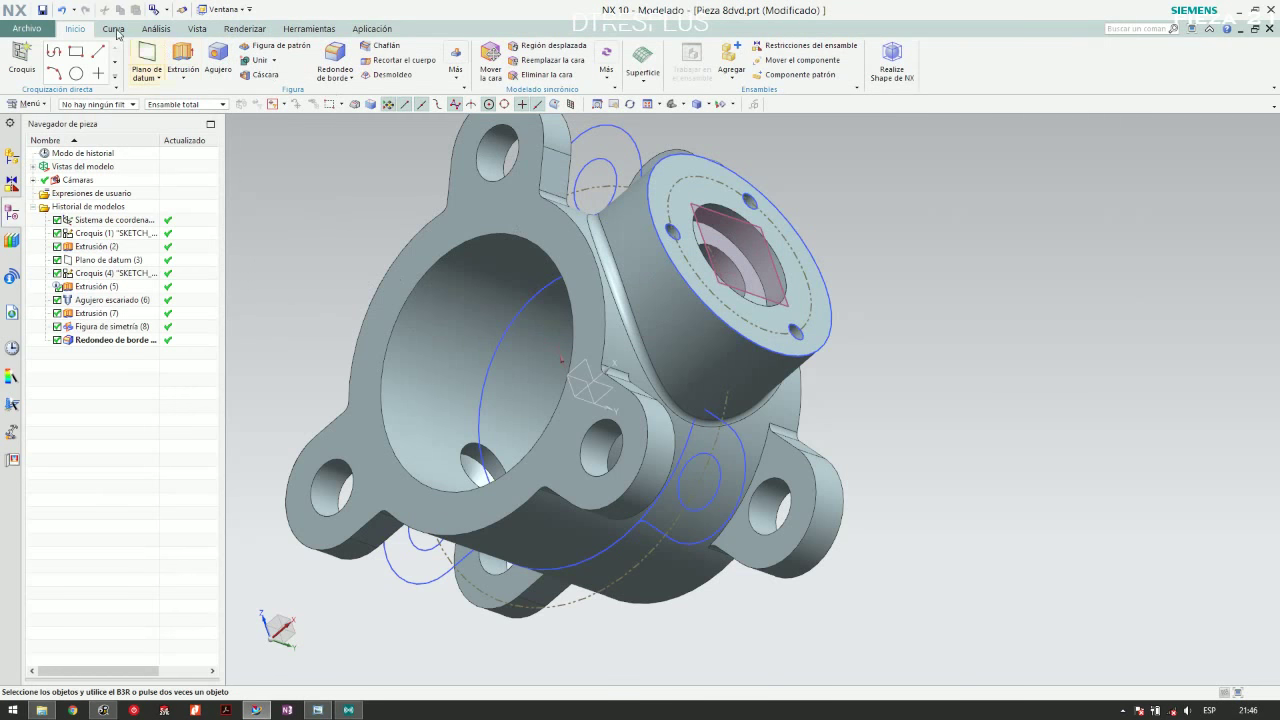
# Save the part file
pyautogui.click(43, 11)
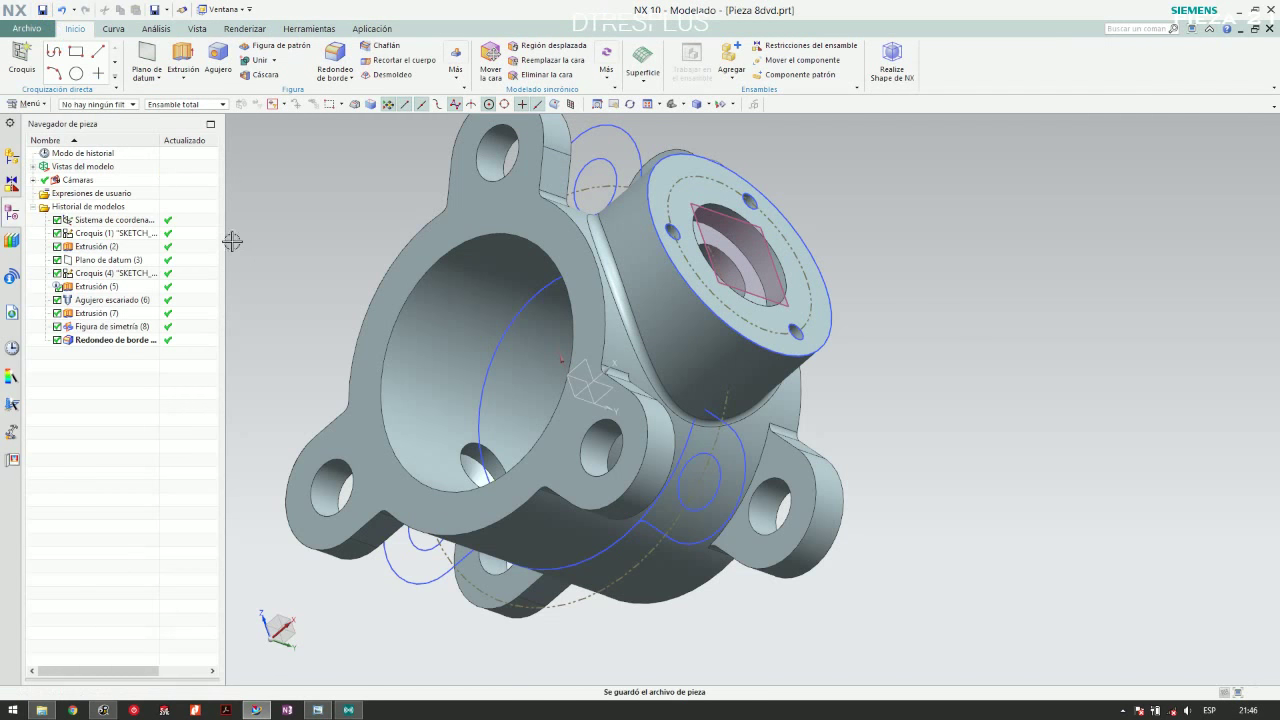
pyautogui.moveTo(351, 223); pyautogui.dragTo(466, 240, button='middle')
pyautogui.click(466, 240)
pyautogui.click(825, 246)
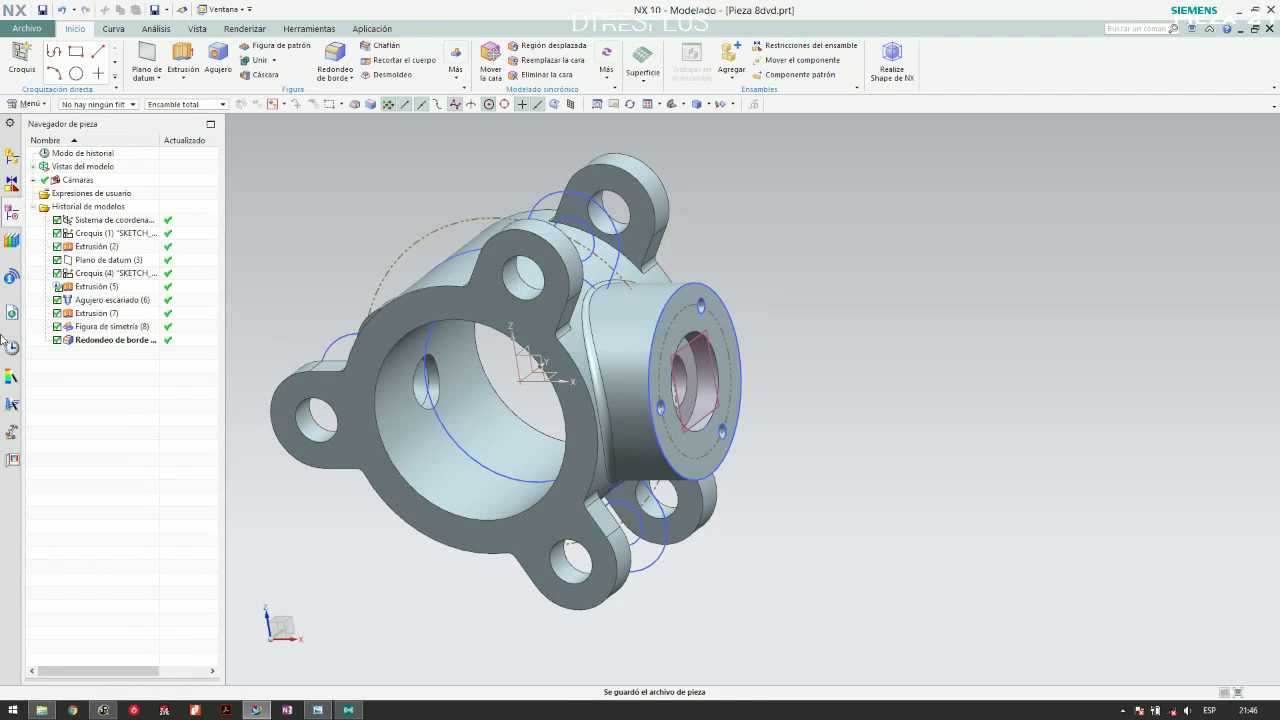
# Suppress and reactivate the side boss's extrusion, close the failure report, and reactivate the edge blend
pyautogui.click(57, 286)
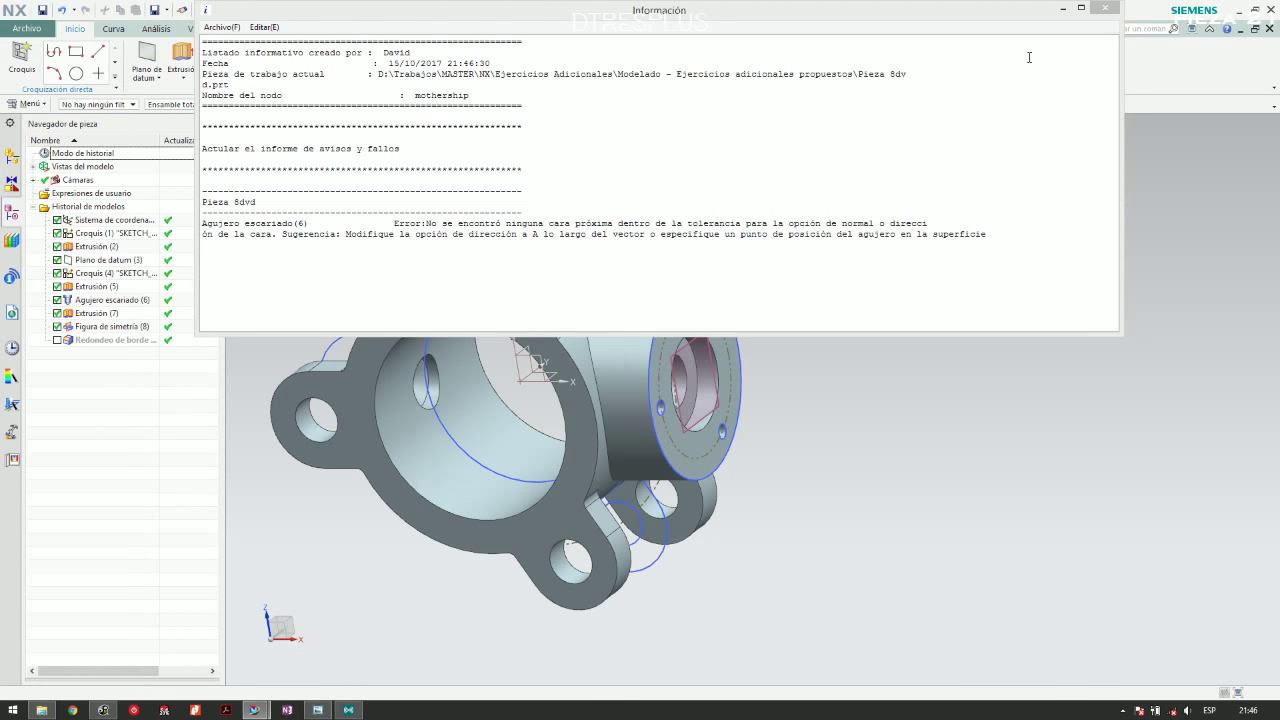
pyautogui.click(1116, 8)
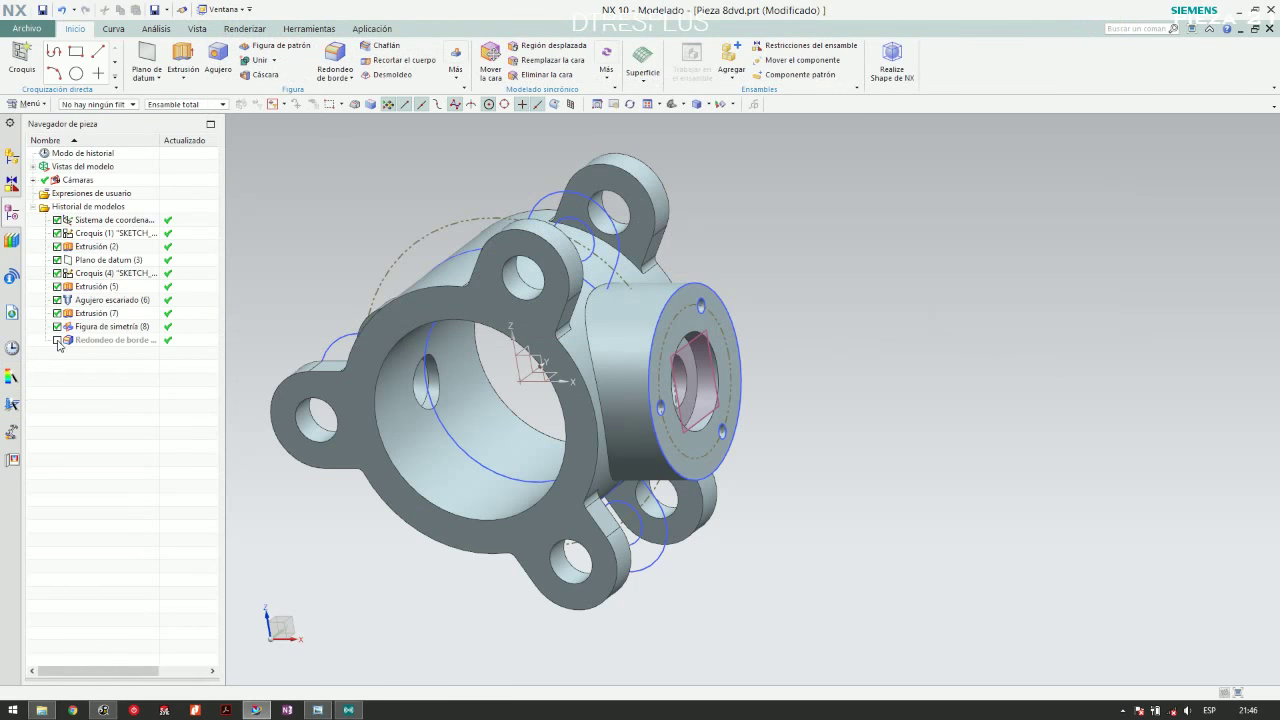
pyautogui.click(57, 341)
# Open a one-plane section view through the part to examine the small holes inside the side boss
pyautogui.moveTo(686, 331); pyautogui.dragTo(670, 450, button='middle')
pyautogui.scroll(5, 580, 223)
pyautogui.scroll(-5, 763, 331)
pyautogui.scroll(-3, 685, 436)
pyautogui.click(198, 30)
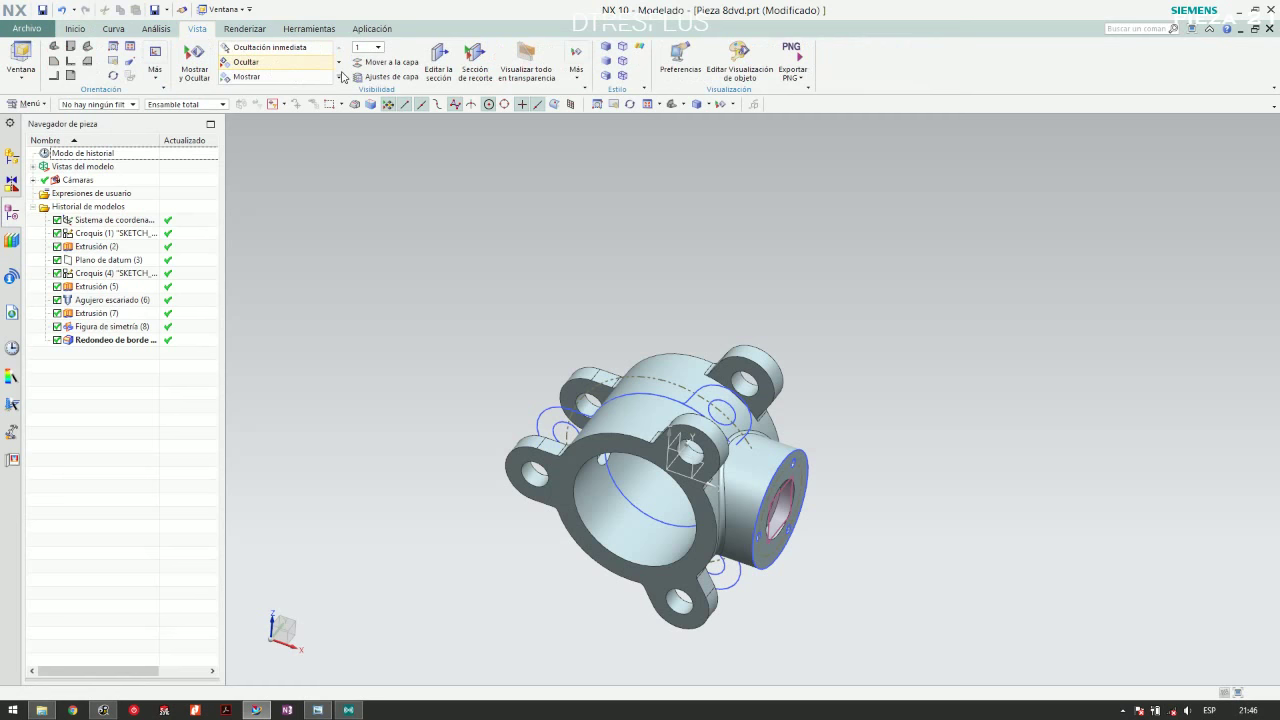
pyautogui.click(438, 62)
pyautogui.press('F8')
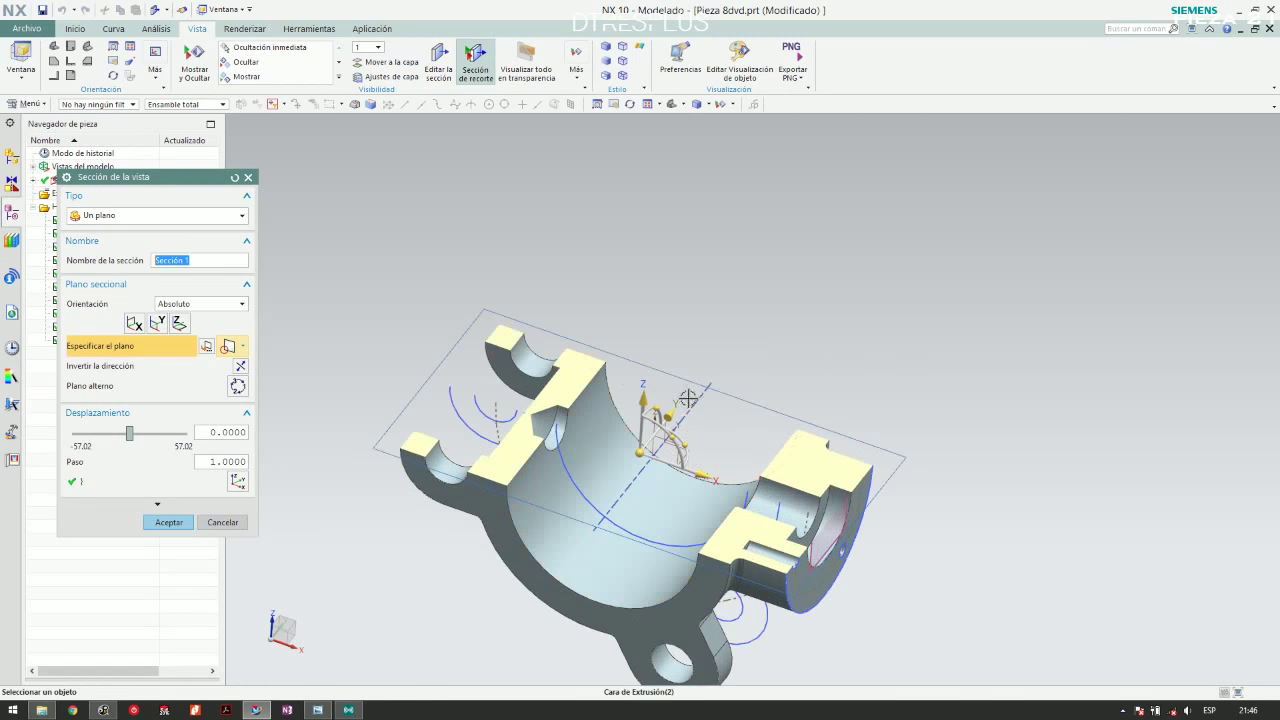